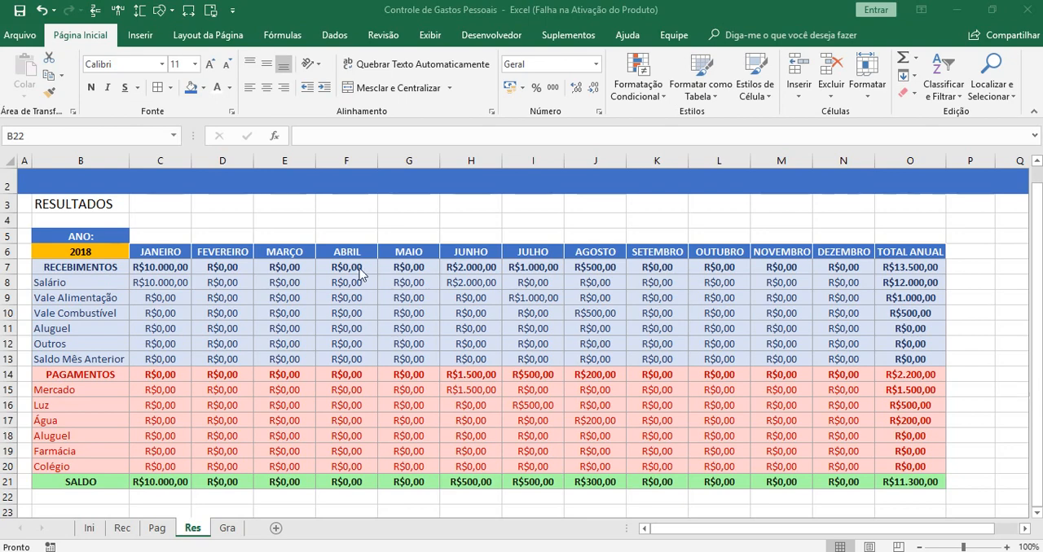
pyautogui.click(413, 220)
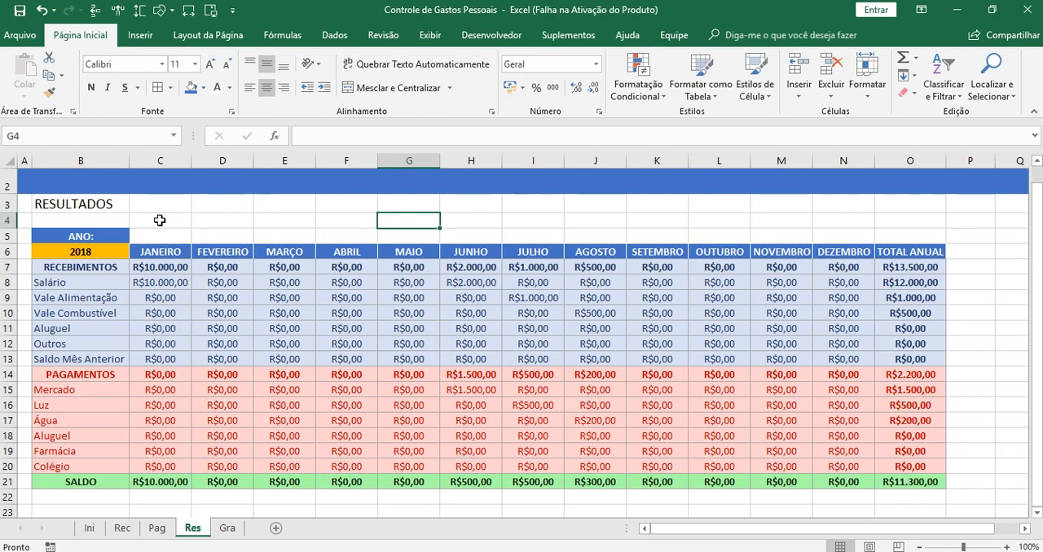
pyautogui.click(283, 222)
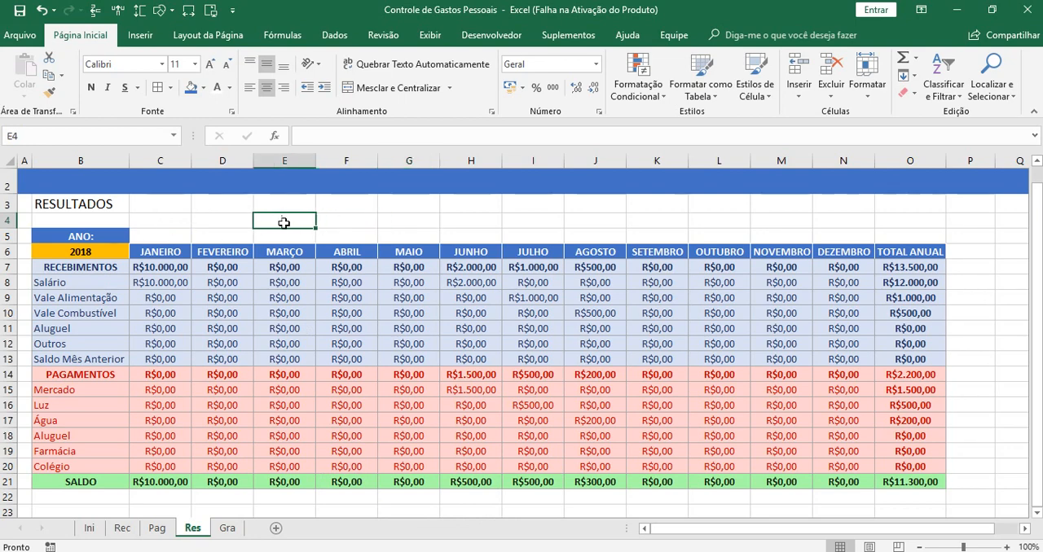
pyautogui.moveTo(284, 223); pyautogui.dragTo(461, 232)
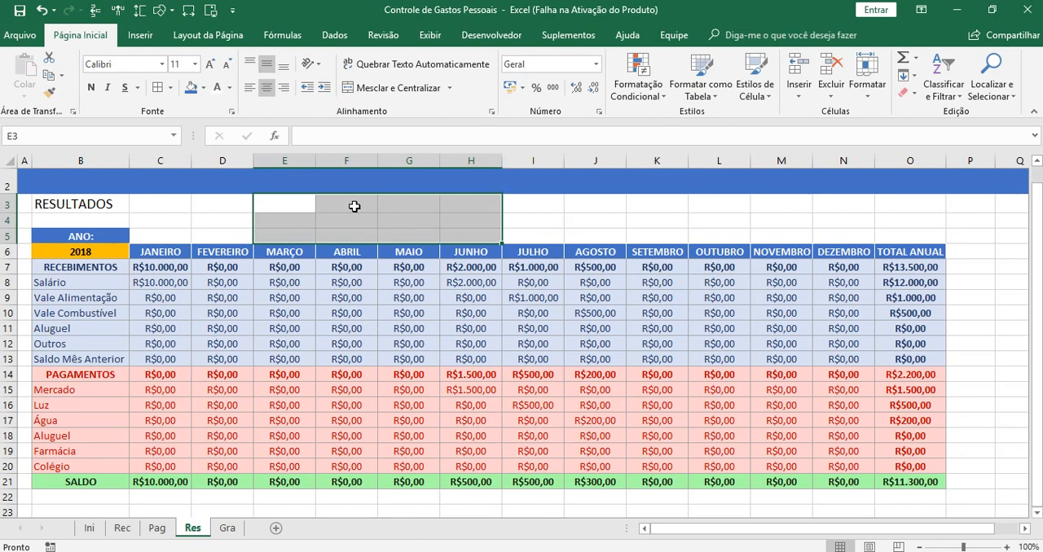
pyautogui.moveTo(355, 207); pyautogui.dragTo(558, 239)
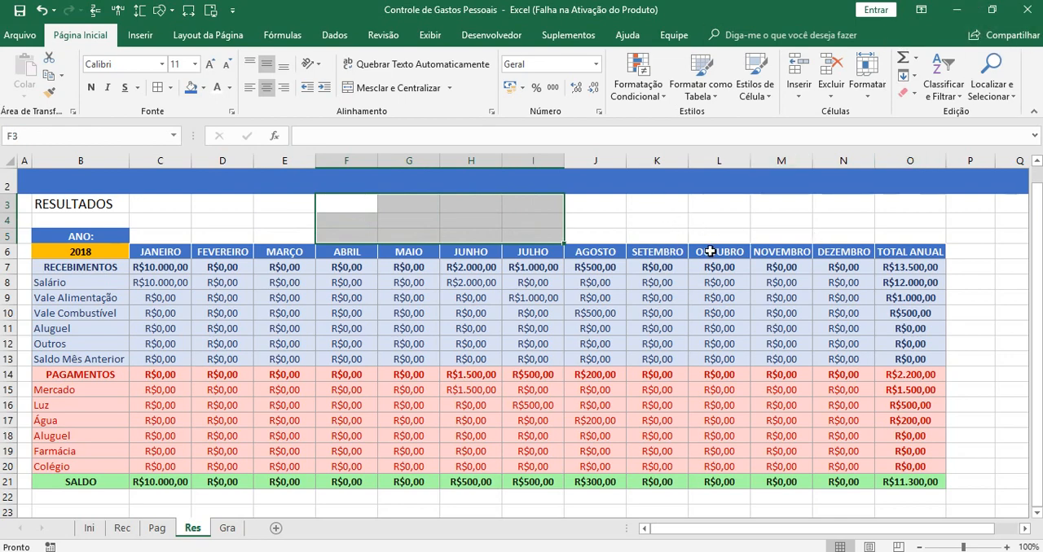
pyautogui.moveTo(345, 205); pyautogui.dragTo(547, 233)
# Examine the January salary formula in C8 of the results table and the entry tables on the Rec and Pag sheets
pyautogui.click(159, 283)
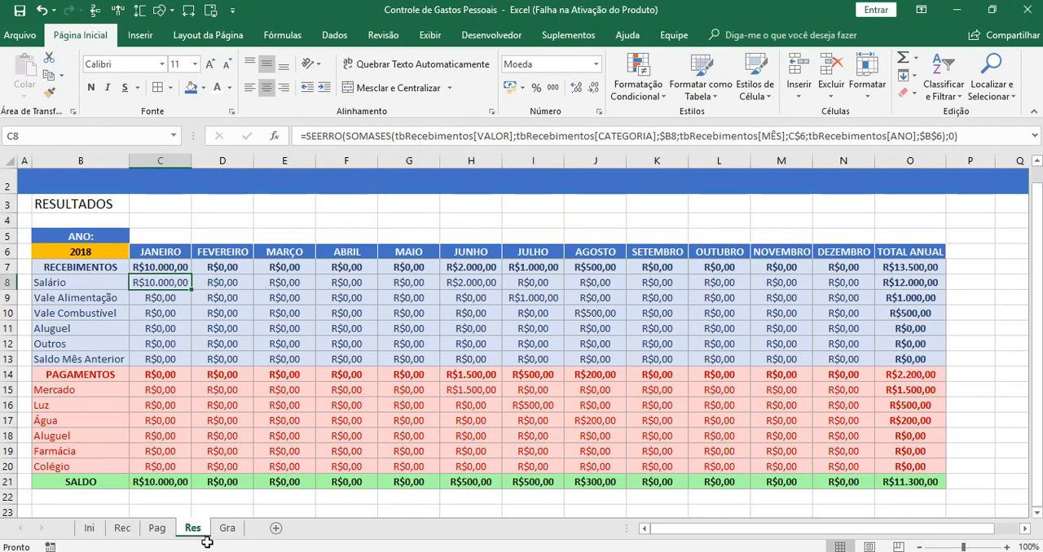
pyautogui.click(124, 530)
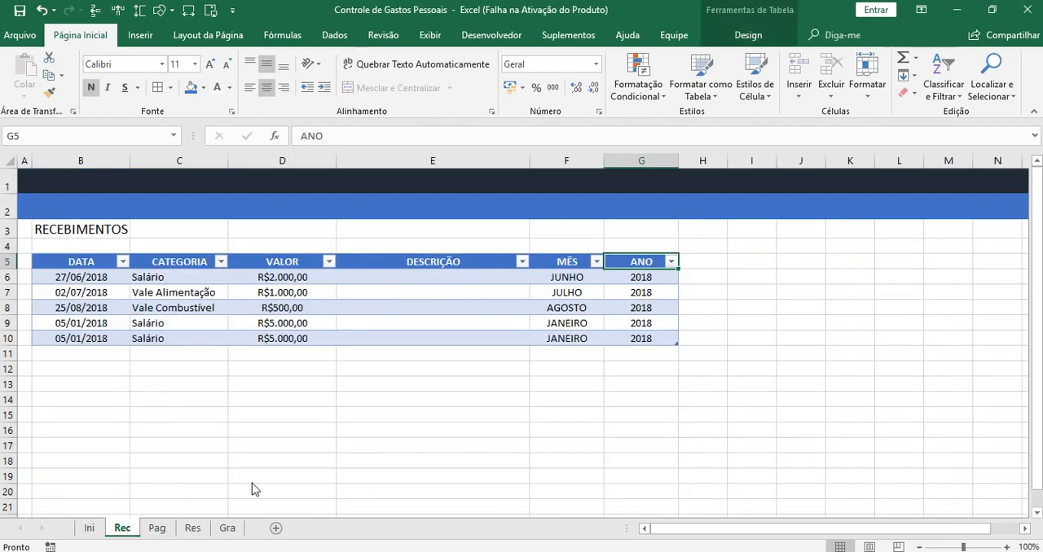
pyautogui.click(203, 307)
pyautogui.click(158, 528)
pyautogui.click(337, 307)
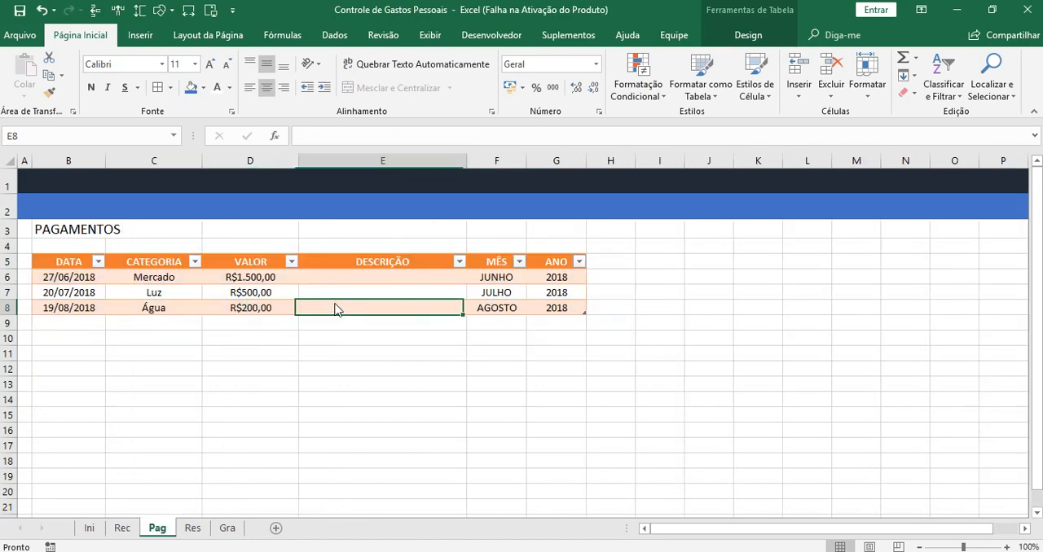
# Review the income categories, the year cell and the annual totals of the income rows on the Res sheet
pyautogui.click(193, 528)
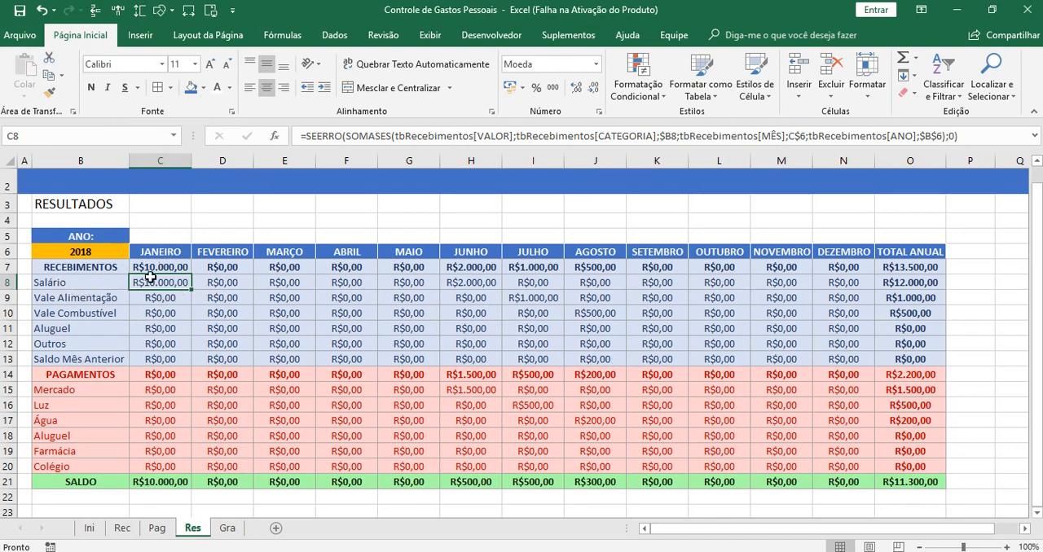
pyautogui.click(65, 282)
pyautogui.click(65, 298)
pyautogui.click(67, 313)
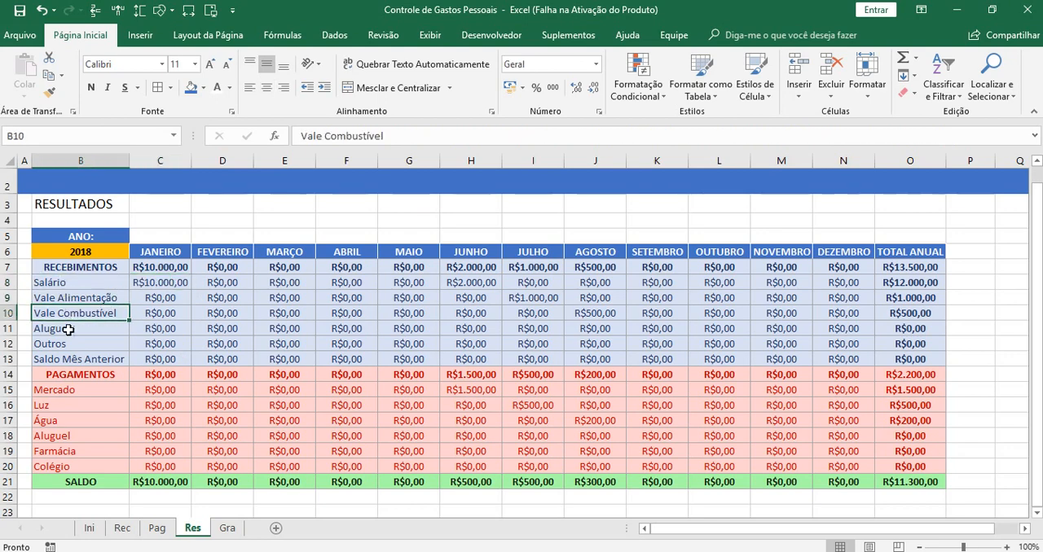
pyautogui.click(69, 329)
pyautogui.click(73, 343)
pyautogui.click(79, 360)
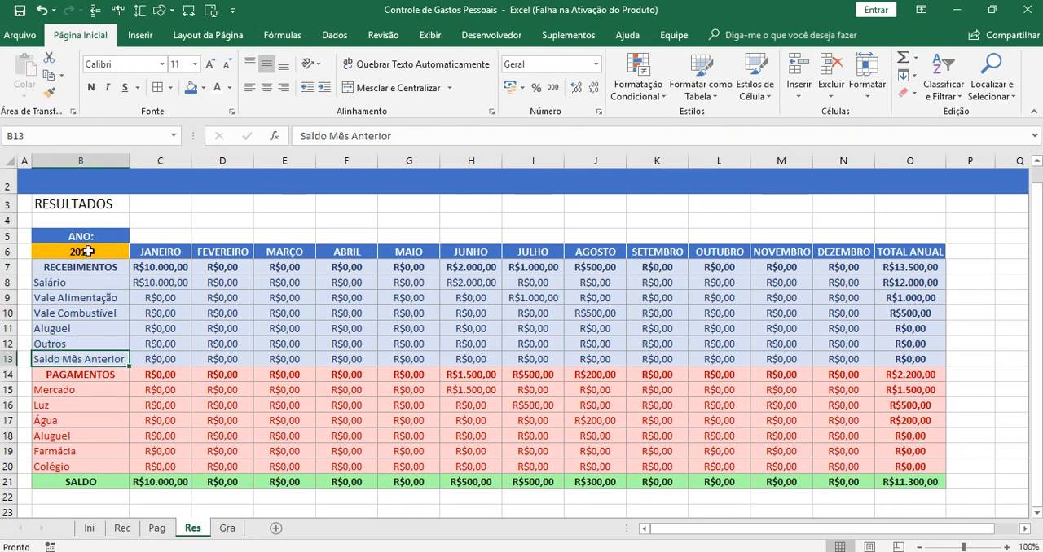
pyautogui.click(88, 252)
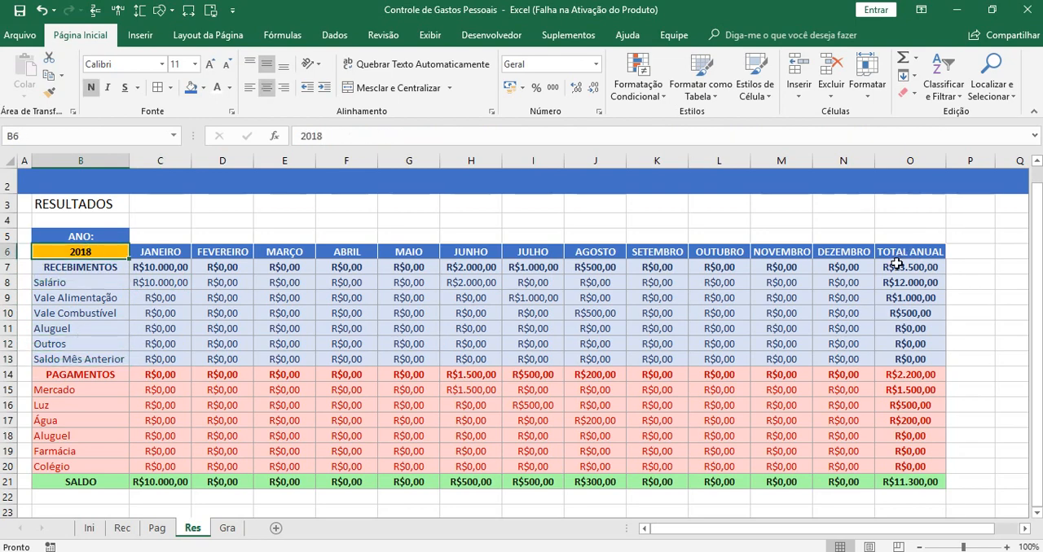
pyautogui.moveTo(897, 264); pyautogui.dragTo(902, 359)
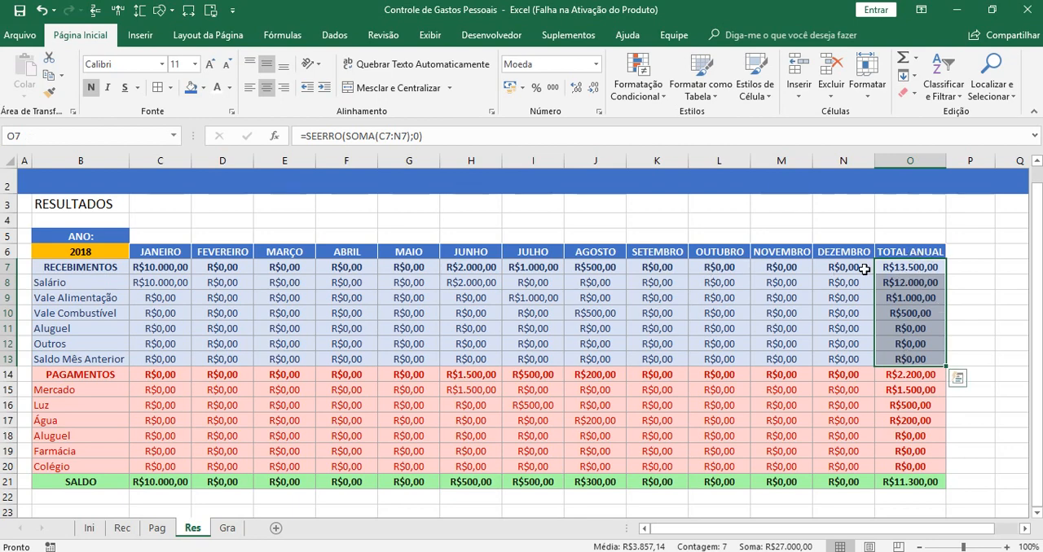
pyautogui.click(977, 388)
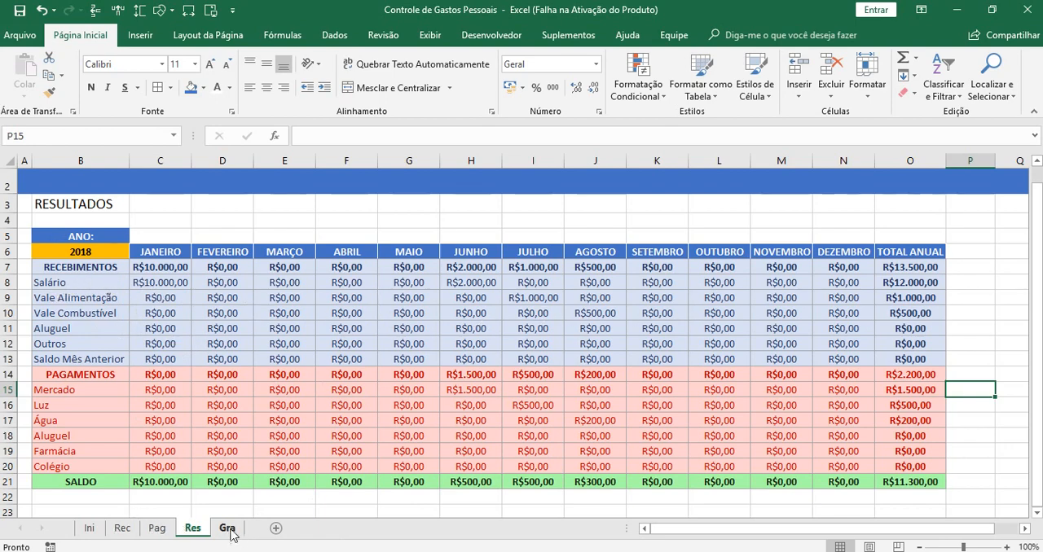
pyautogui.click(89, 529)
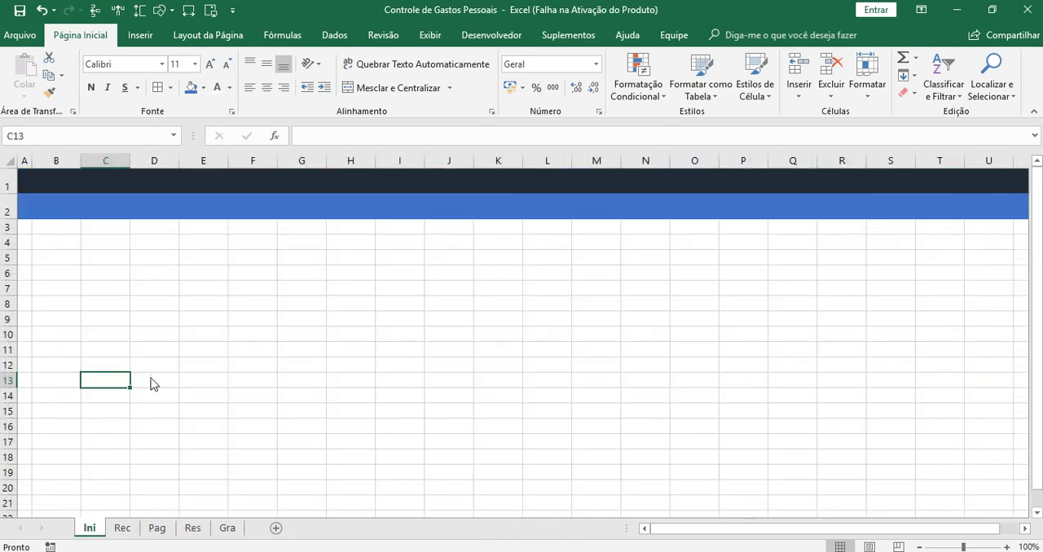
pyautogui.click(226, 529)
pyautogui.click(193, 529)
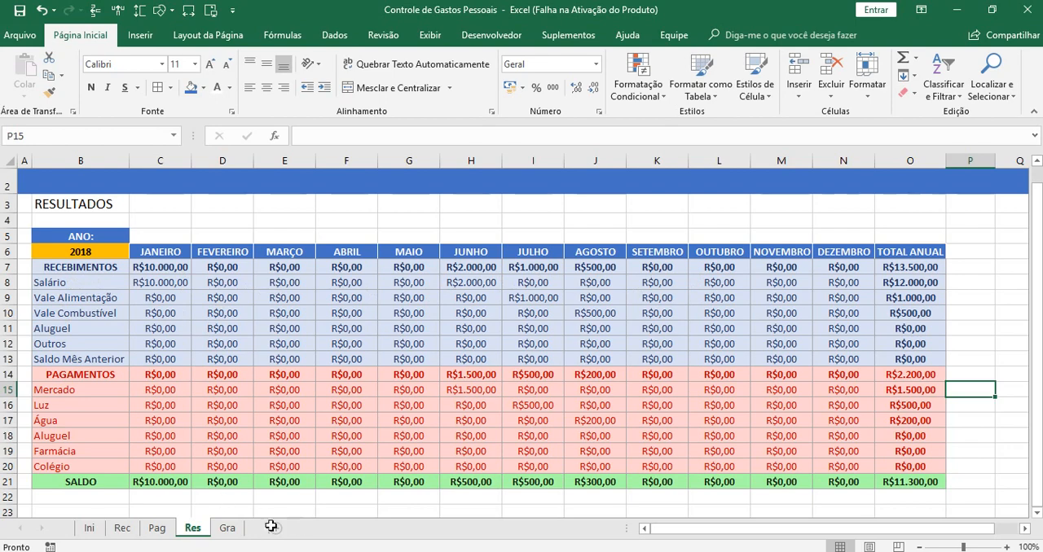
# Enter the title GRÁFICOS in cell B3 of the Gra sheet and enlarge its font to 14
pyautogui.click(227, 532)
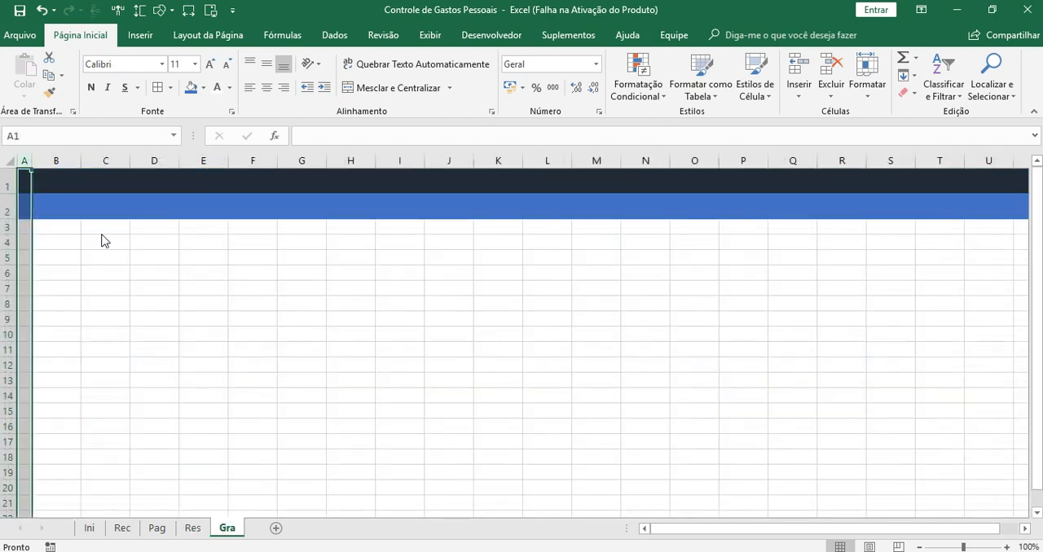
pyautogui.click(57, 228)
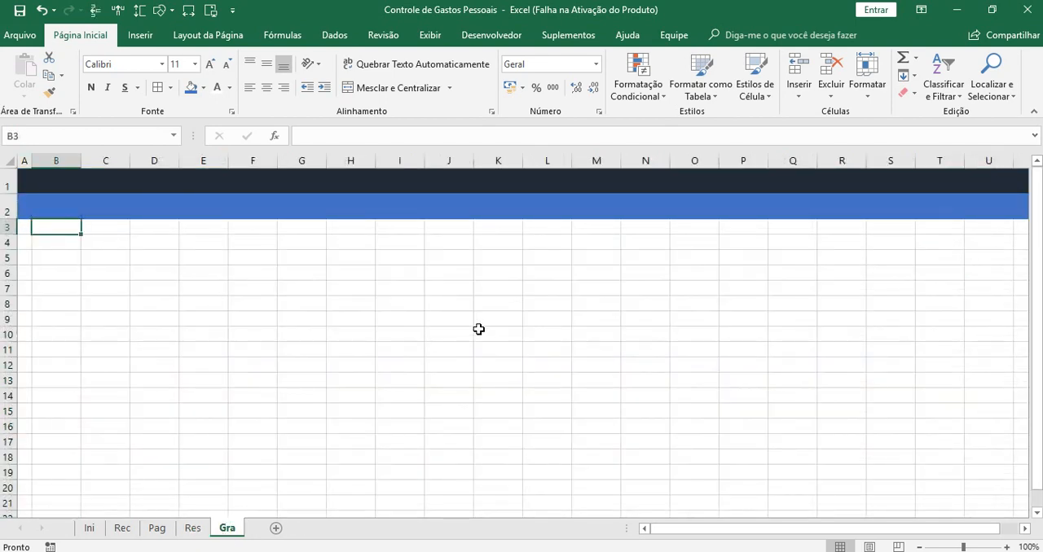
pyautogui.write('GRÁ')
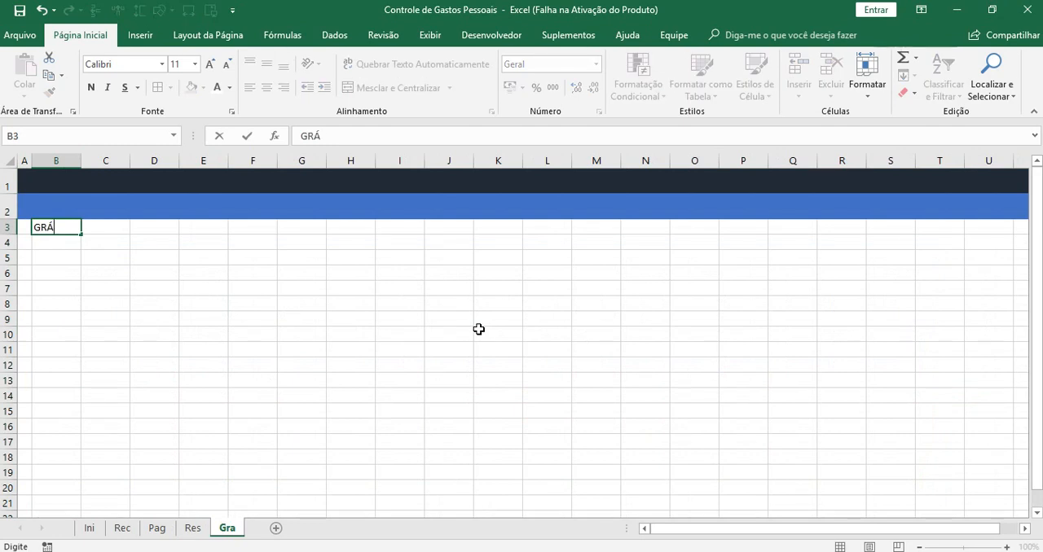
pyautogui.write('FICOA')
pyautogui.press('Return')
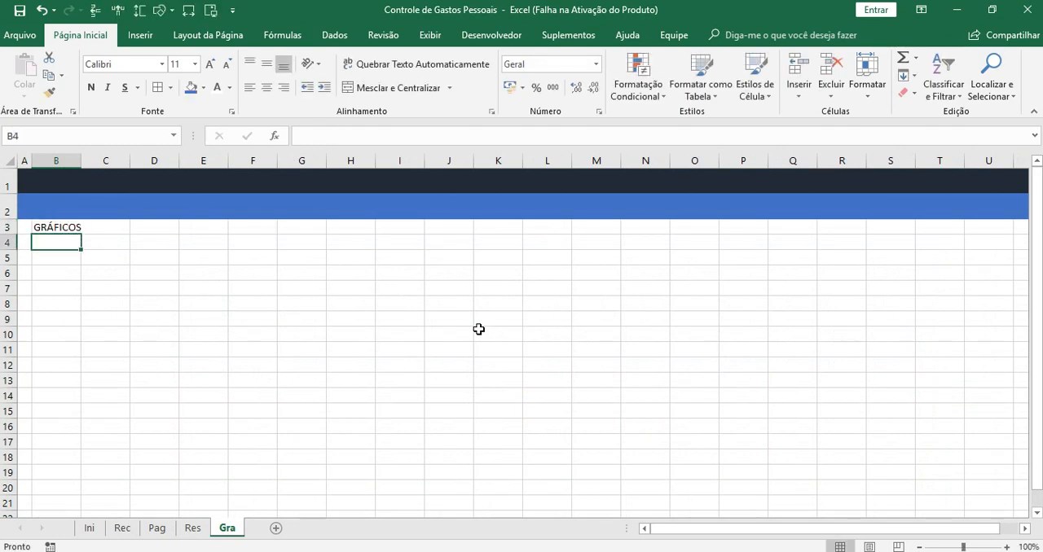
pyautogui.click(54, 225)
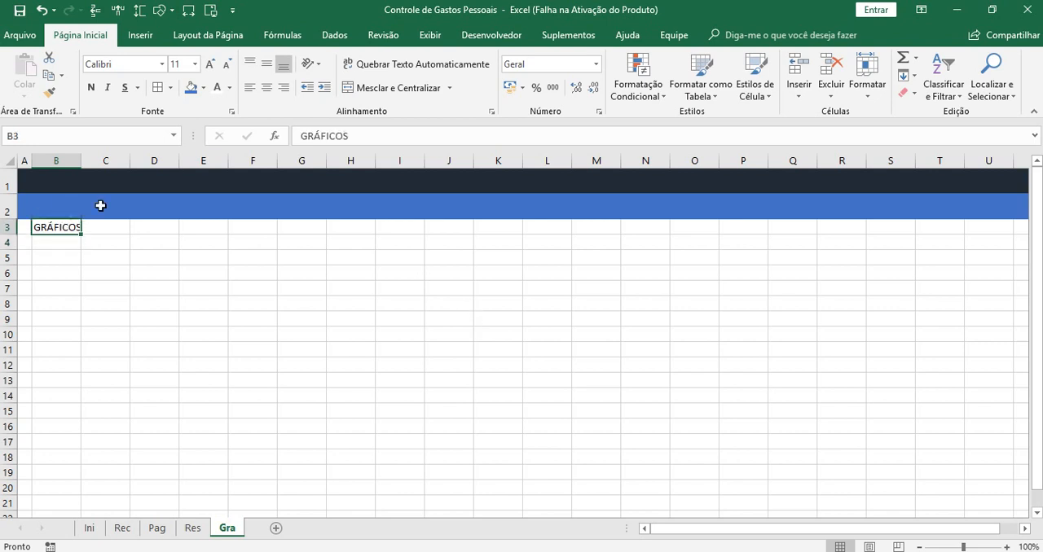
pyautogui.click(209, 64)
pyautogui.click(210, 63)
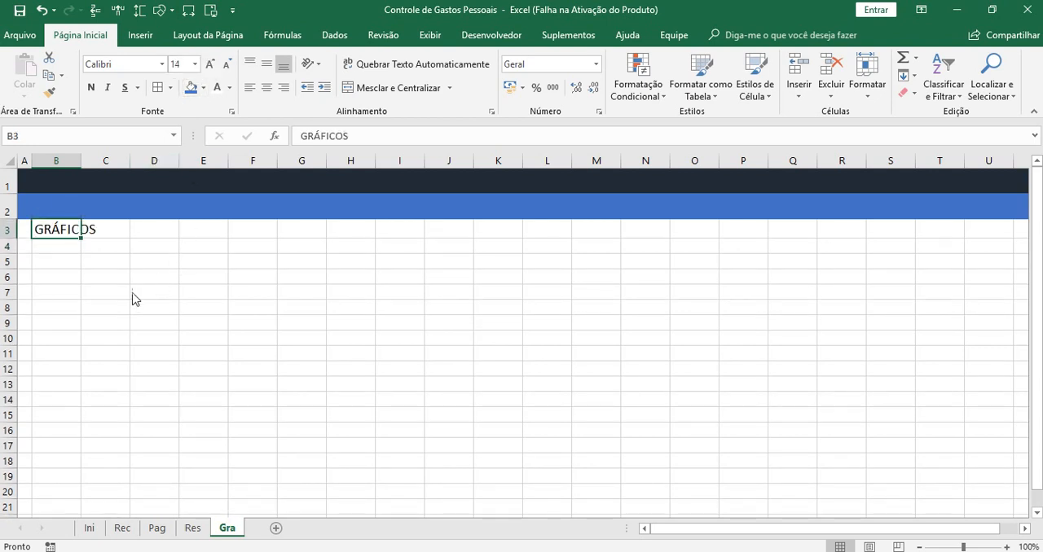
# Enter the label RECEBIMENTOS in cell B5 and autofit the width of column B
pyautogui.click(56, 259)
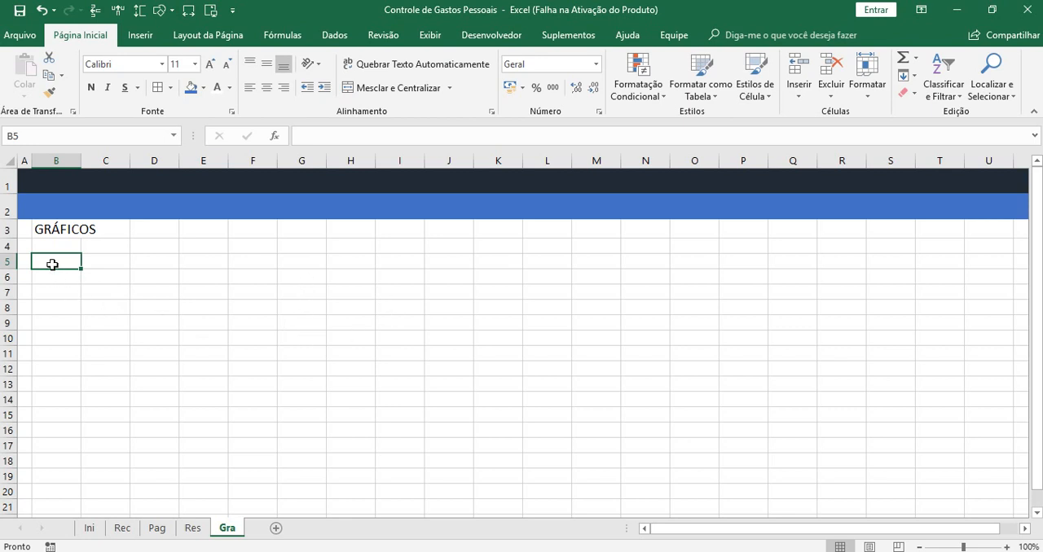
pyautogui.write('RE')
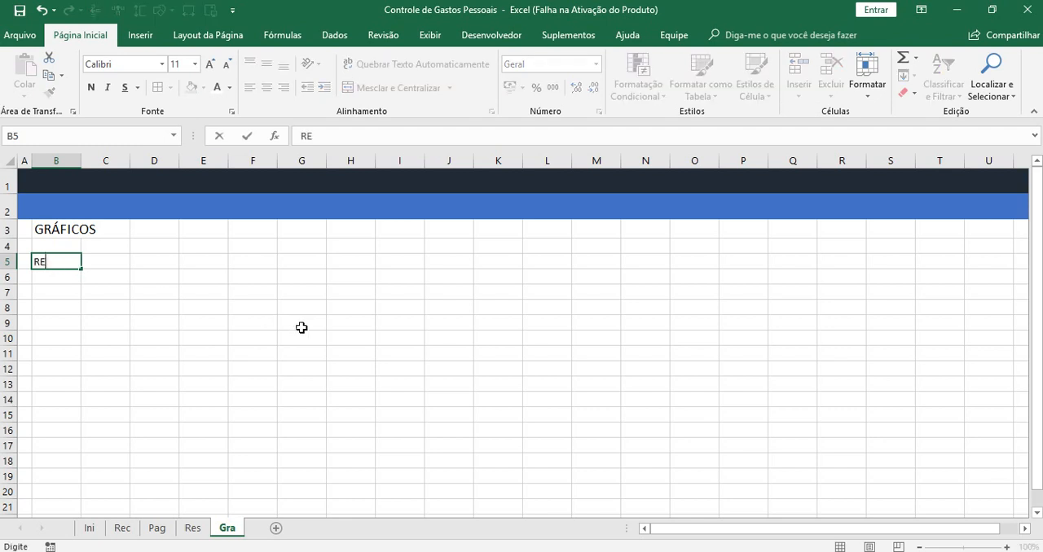
pyautogui.write('CEBIMENTOS')
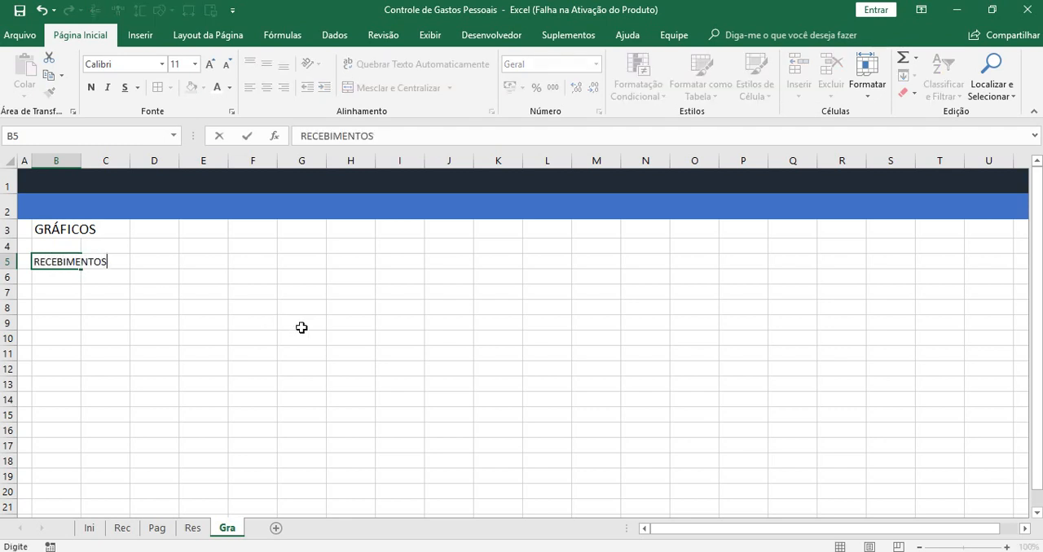
pyautogui.press('Return')
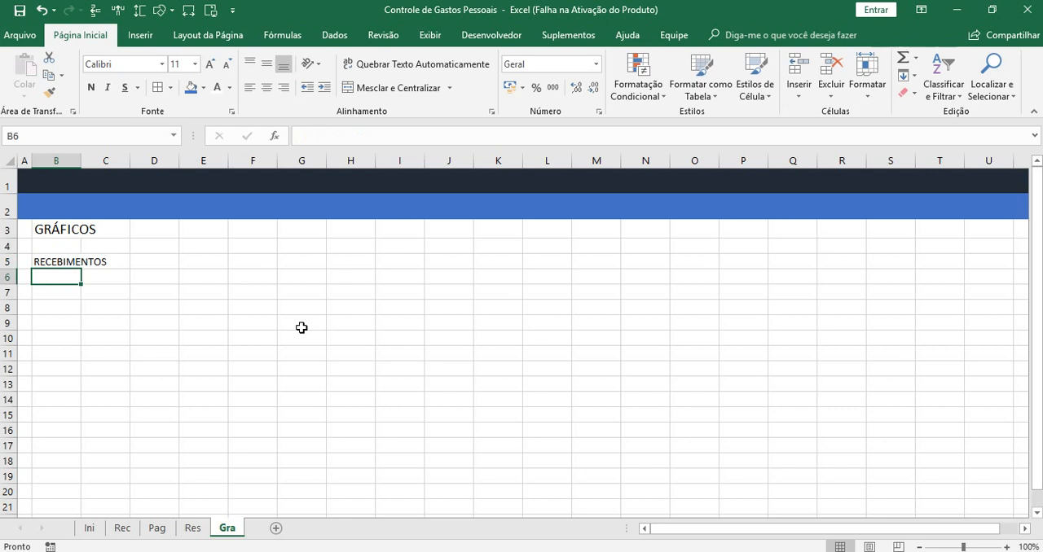
pyautogui.doubleClick(82, 155)
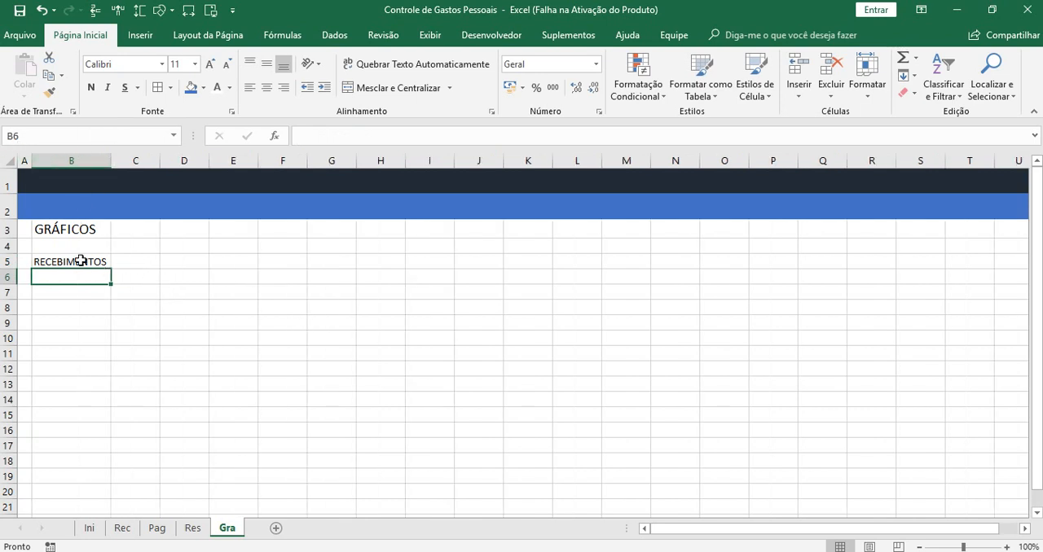
# Add list data validation to cell C5 with =_Recebimentos as its source
pyautogui.click(150, 261)
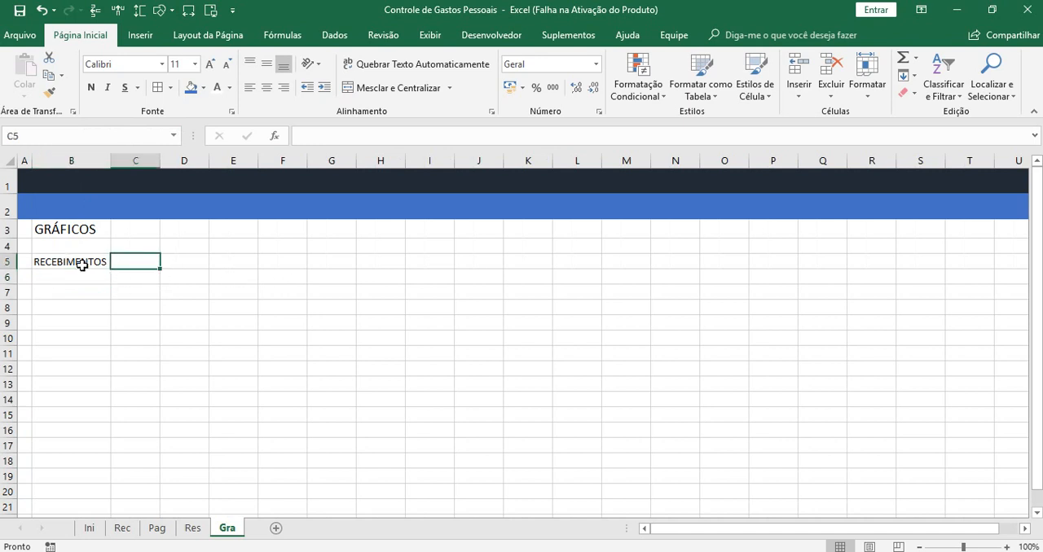
pyautogui.click(334, 35)
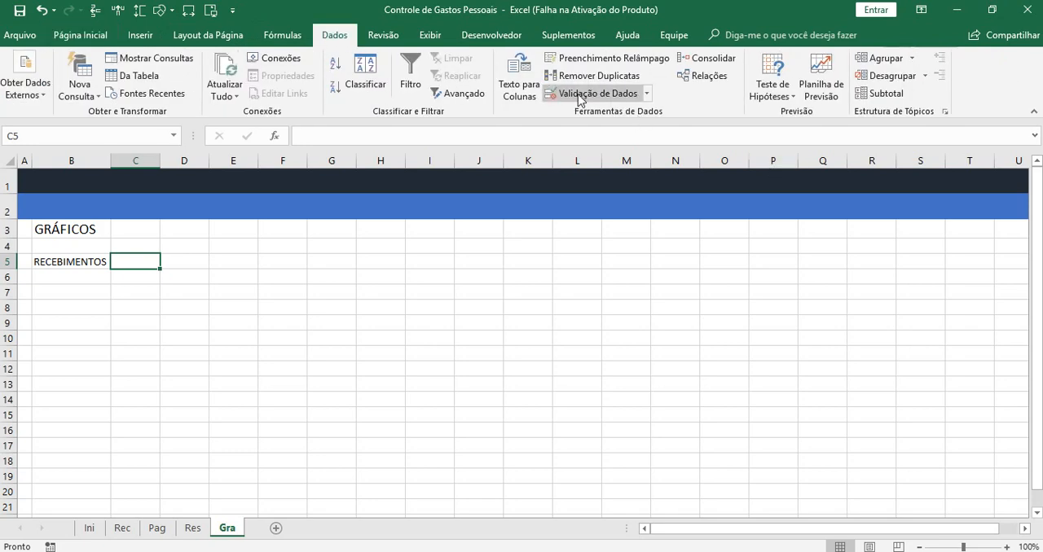
pyautogui.click(580, 95)
pyautogui.click(407, 178)
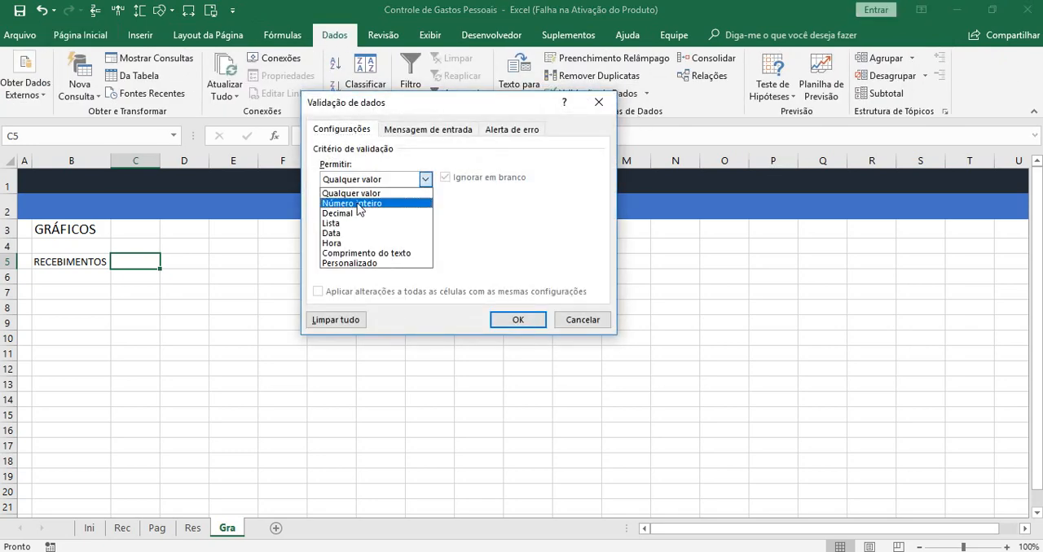
pyautogui.click(345, 225)
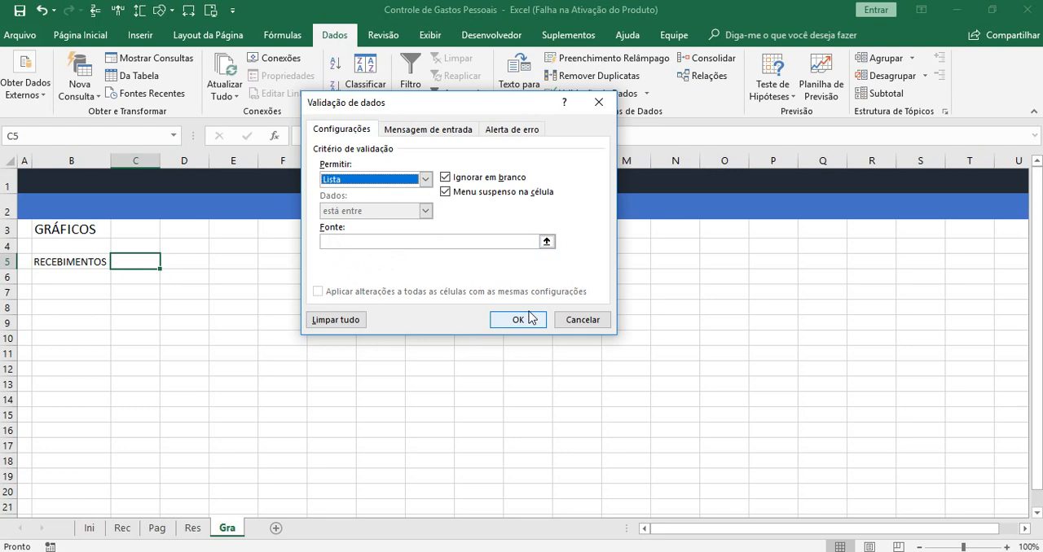
pyautogui.click(346, 242)
pyautogui.write('=')
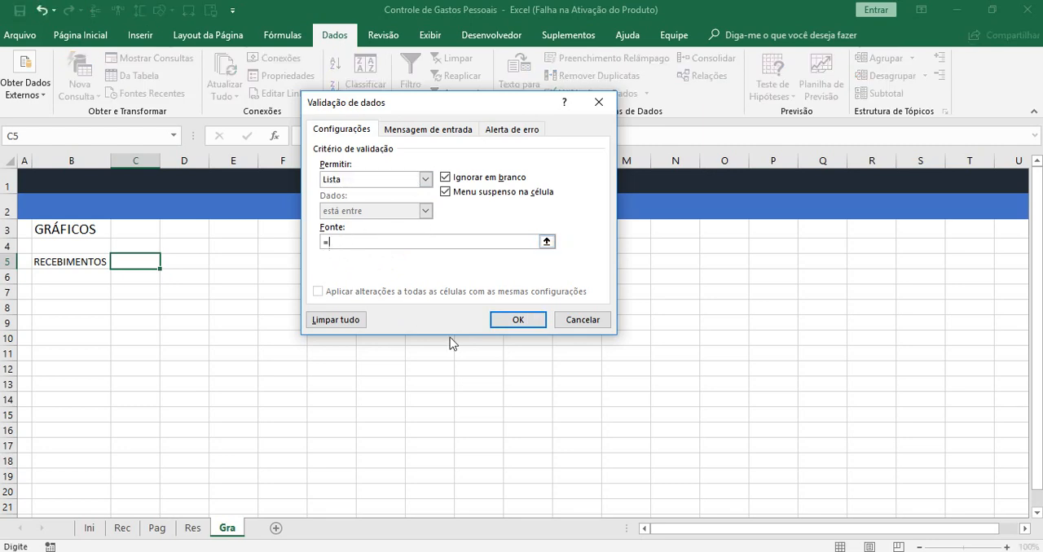
pyautogui.write('_Recebimentos')
pyautogui.click(530, 323)
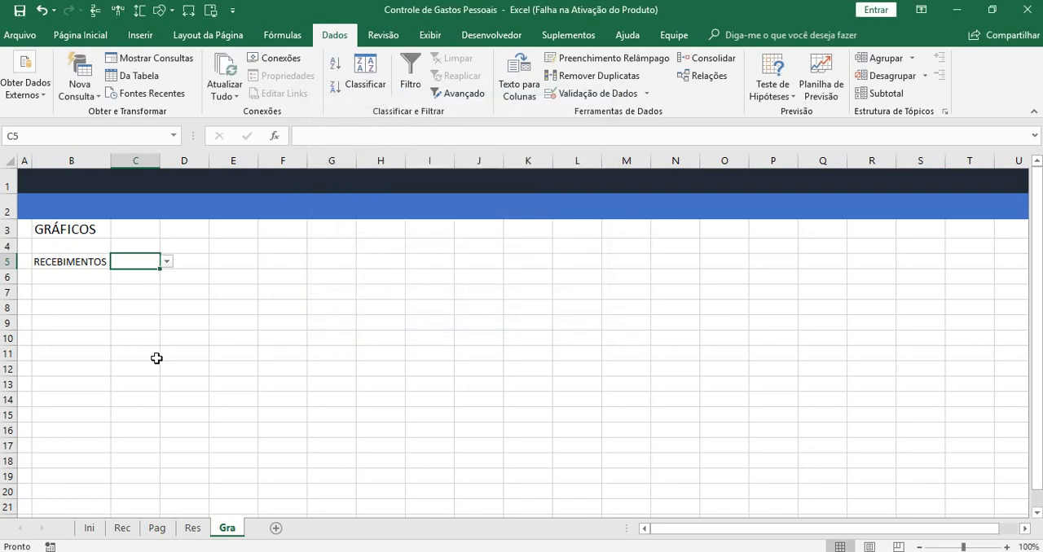
# Choose Salário from the validation list in C5 and widen column C to about twice its width
pyautogui.click(166, 261)
pyautogui.click(130, 274)
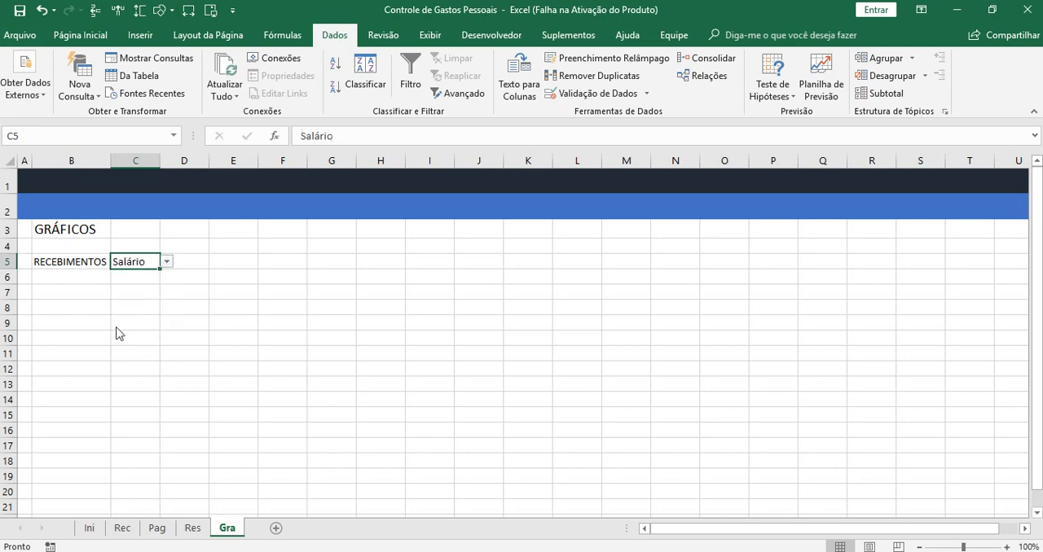
pyautogui.moveTo(157, 161); pyautogui.dragTo(208, 169)
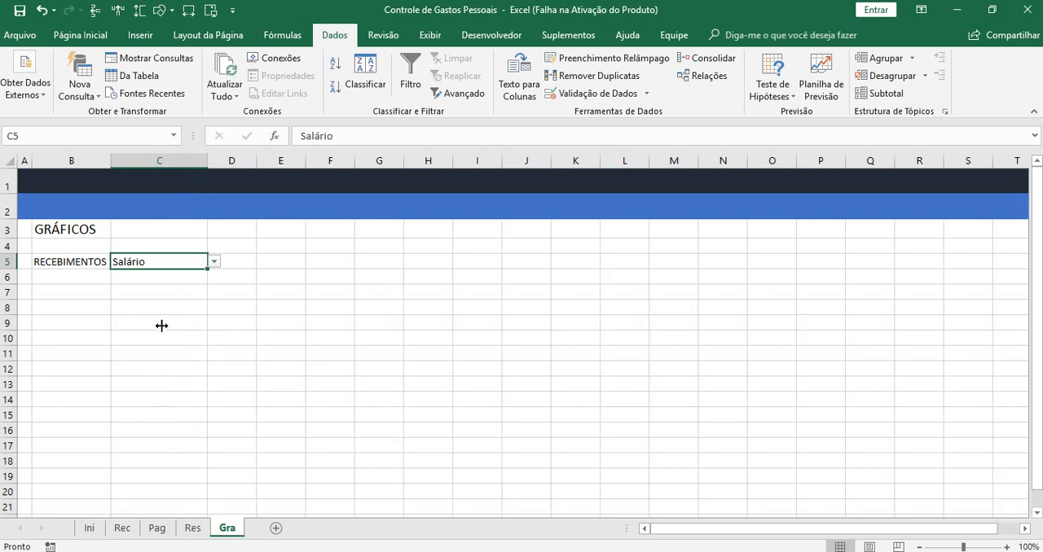
pyautogui.click(68, 268)
pyautogui.click(147, 260)
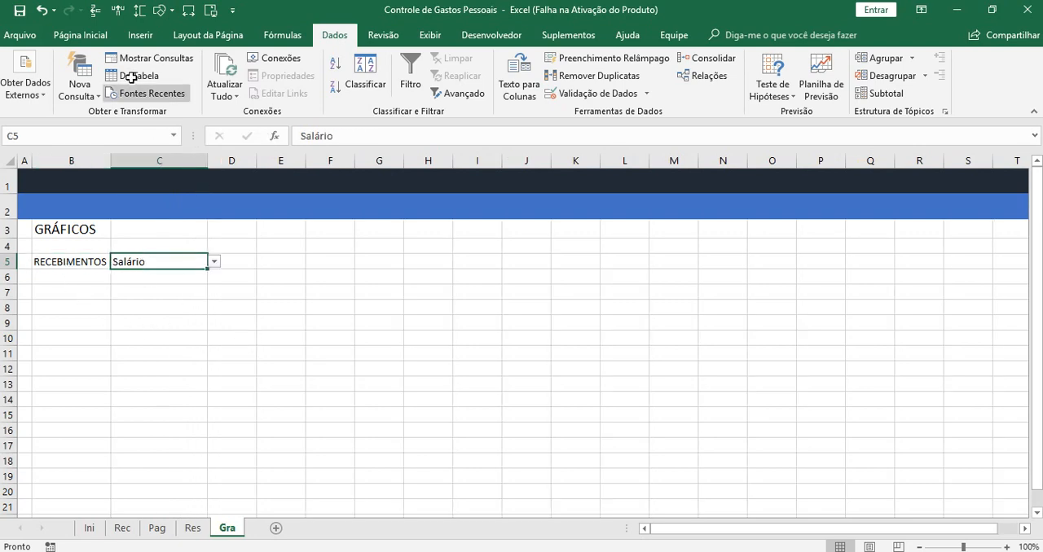
# Format the RECEBIMENTOS label in cell B5 with a blue fill and bold white text
pyautogui.click(75, 268)
pyautogui.click(71, 262)
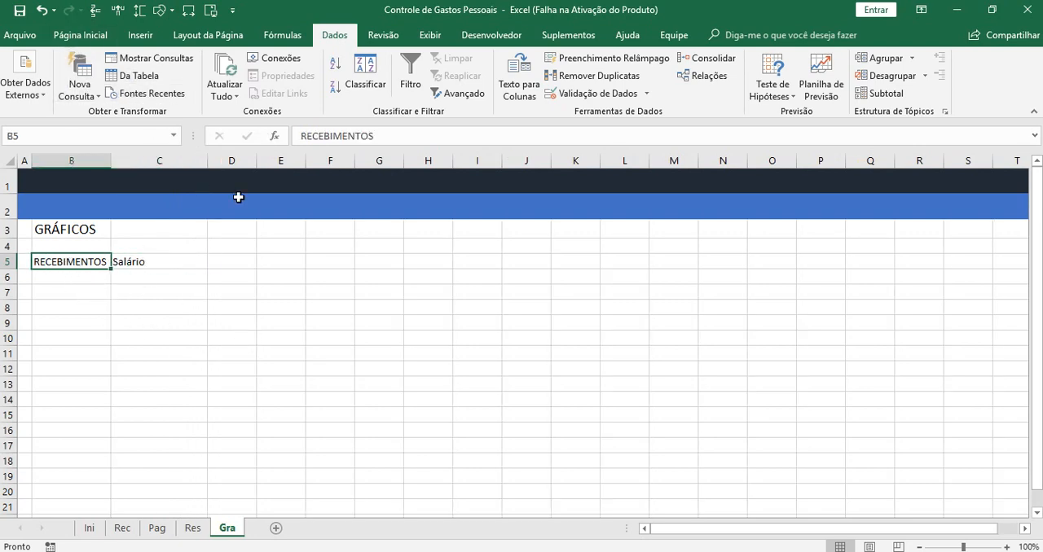
pyautogui.click(79, 35)
pyautogui.click(190, 87)
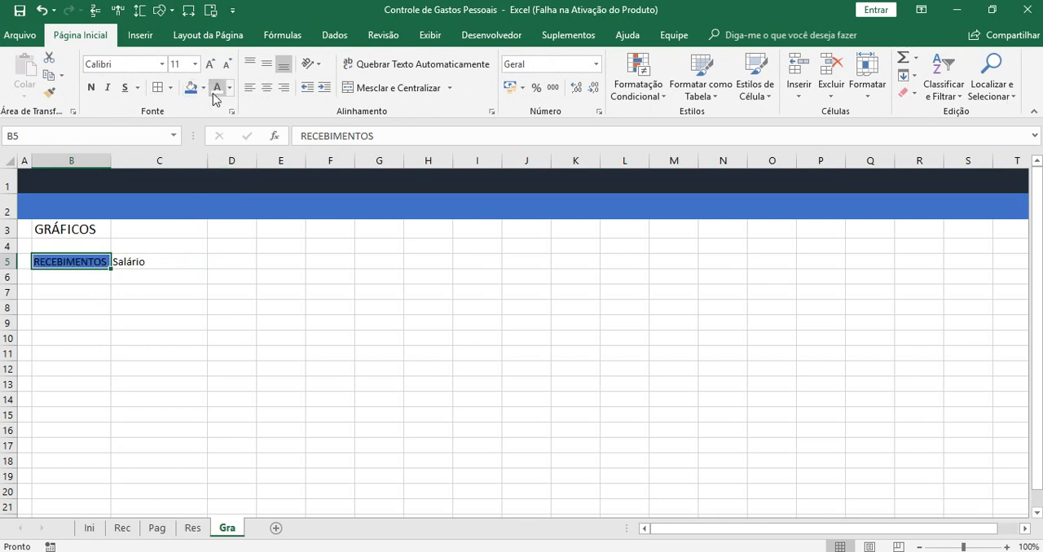
pyautogui.click(90, 87)
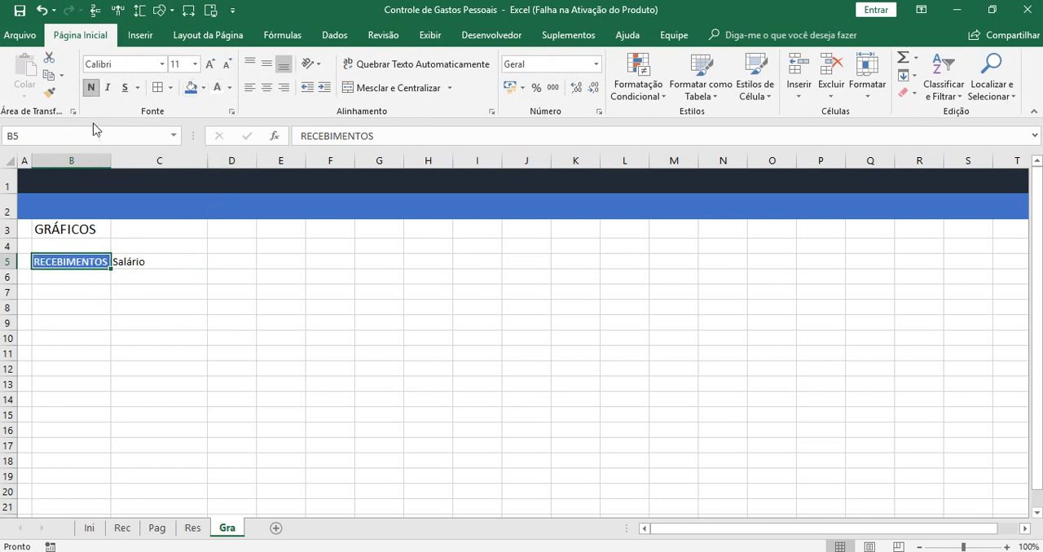
# Give cell C5 a gold fill and make its text bold
pyautogui.click(144, 261)
pyautogui.click(202, 88)
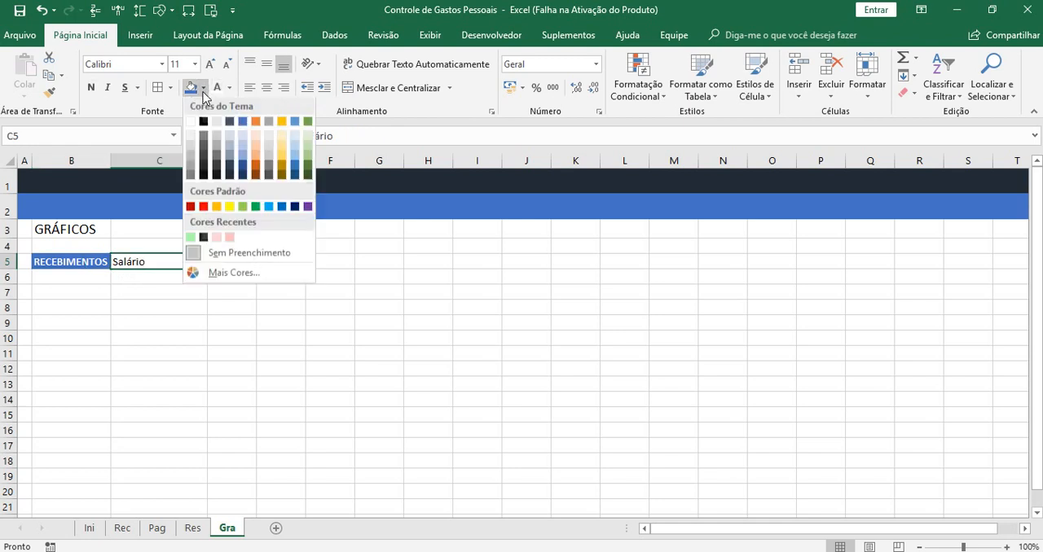
pyautogui.click(219, 206)
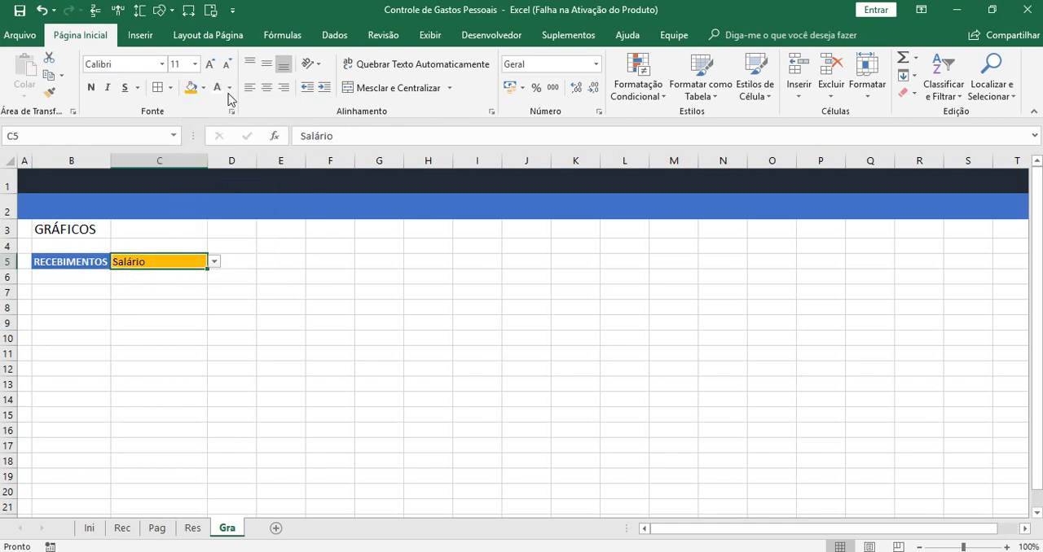
pyautogui.click(91, 87)
pyautogui.click(175, 349)
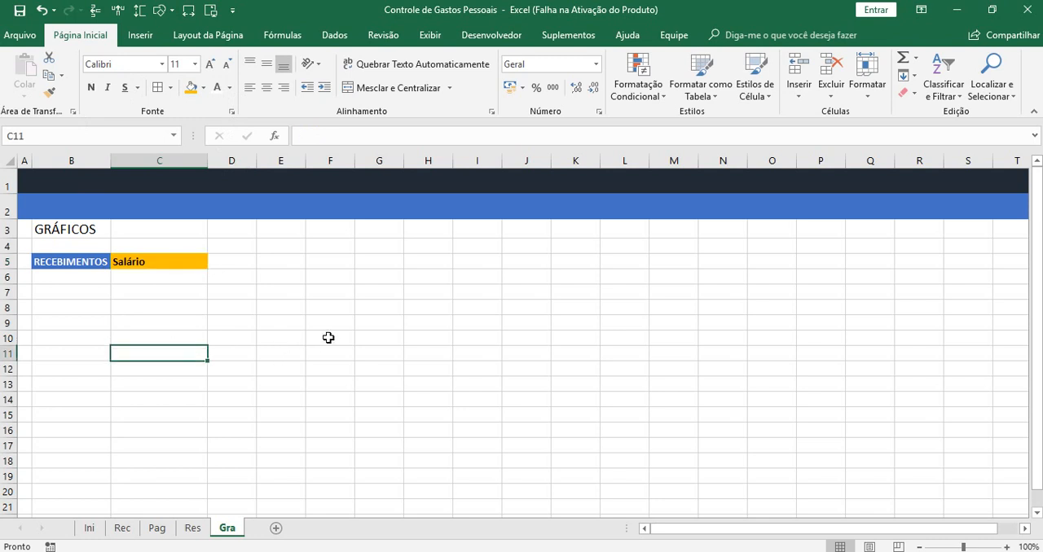
# Increase the indent of the text in cell C5 by one level
pyautogui.click(180, 261)
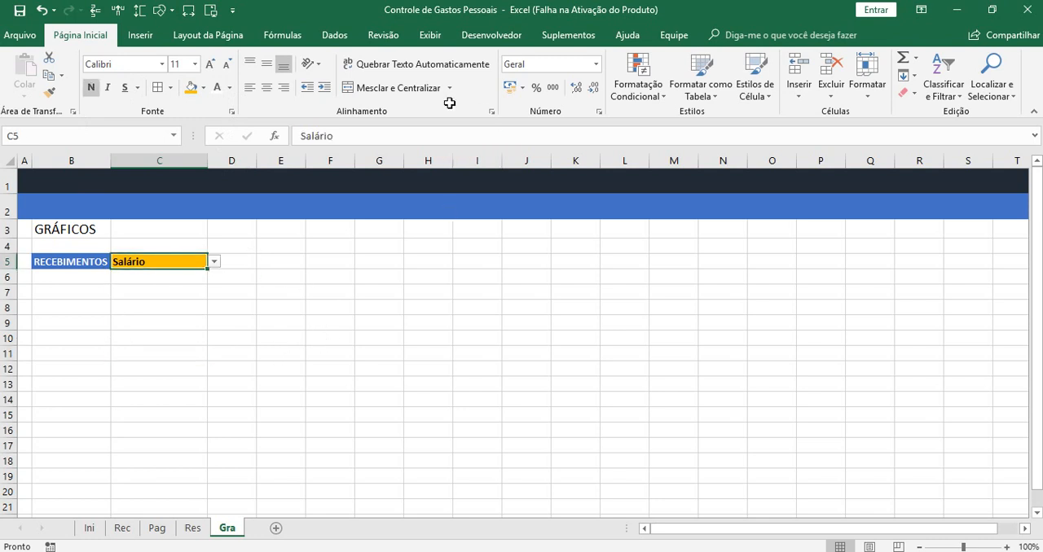
pyautogui.click(324, 87)
pyautogui.click(281, 338)
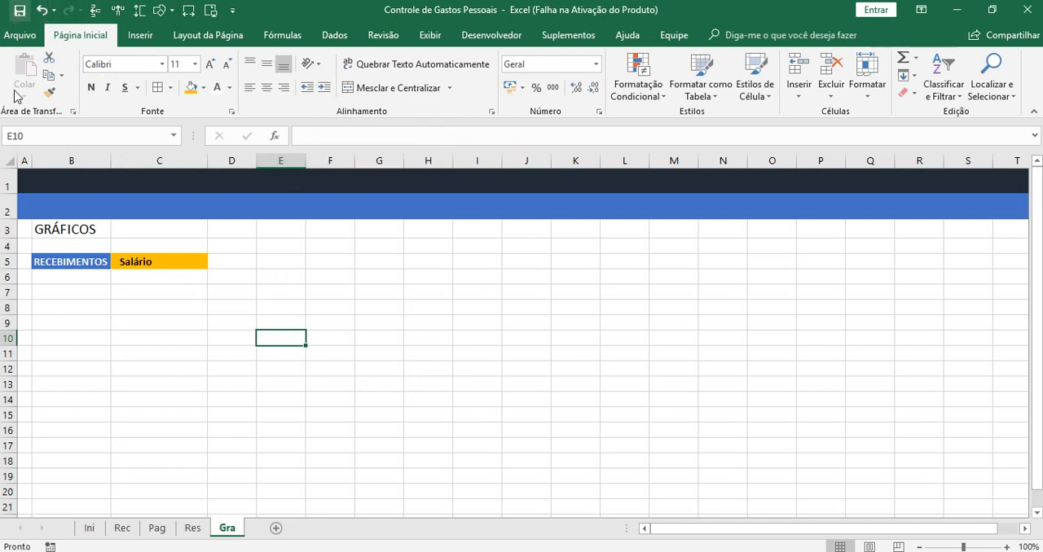
pyautogui.hotkey('alt', 'F4')
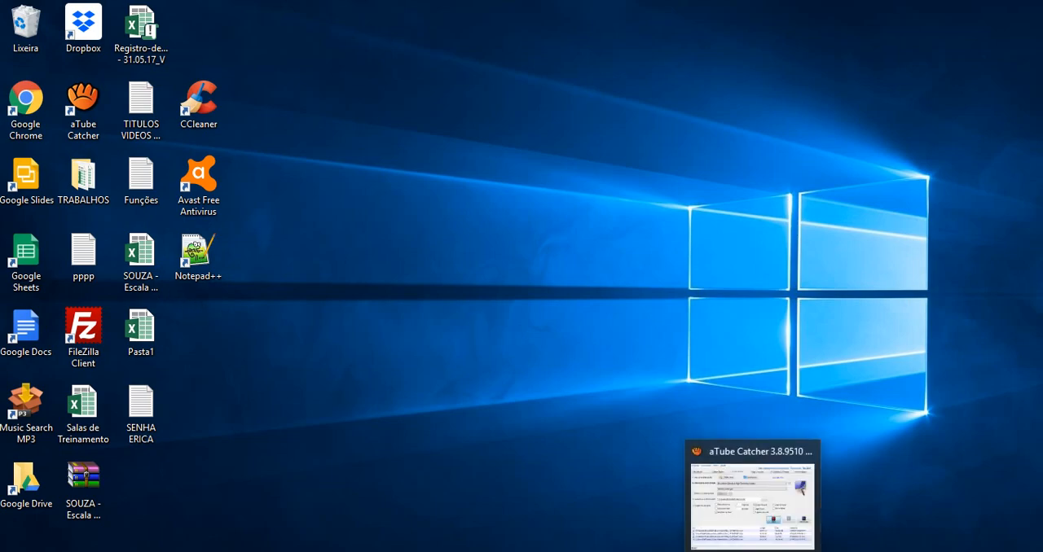
pyautogui.click(753, 551)
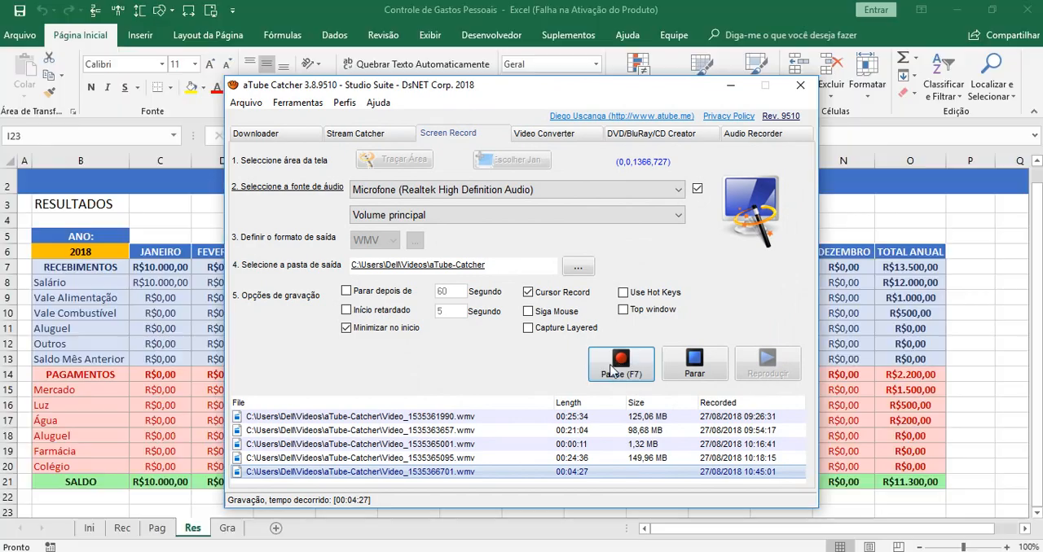
pyautogui.click(730, 84)
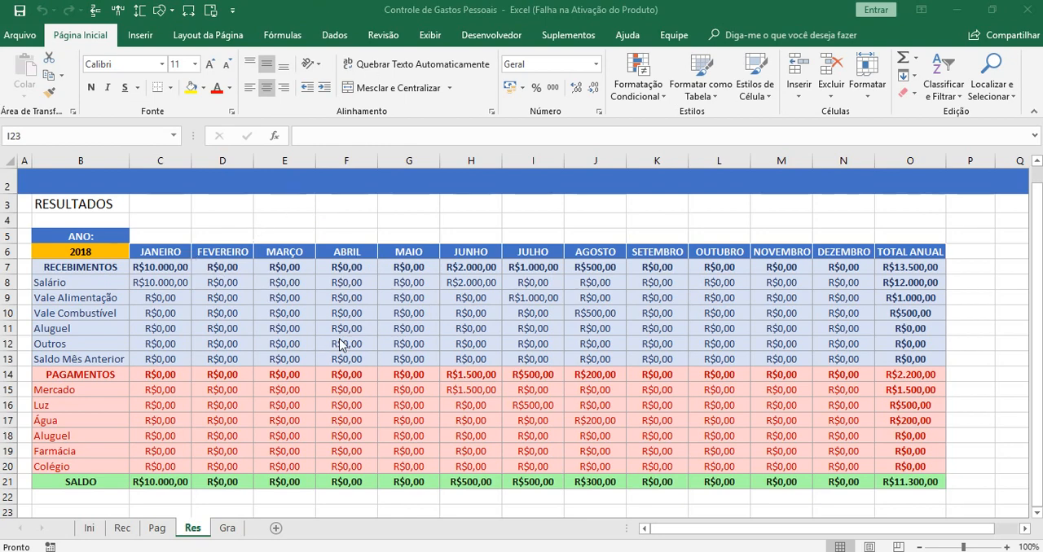
pyautogui.doubleClick(201, 223)
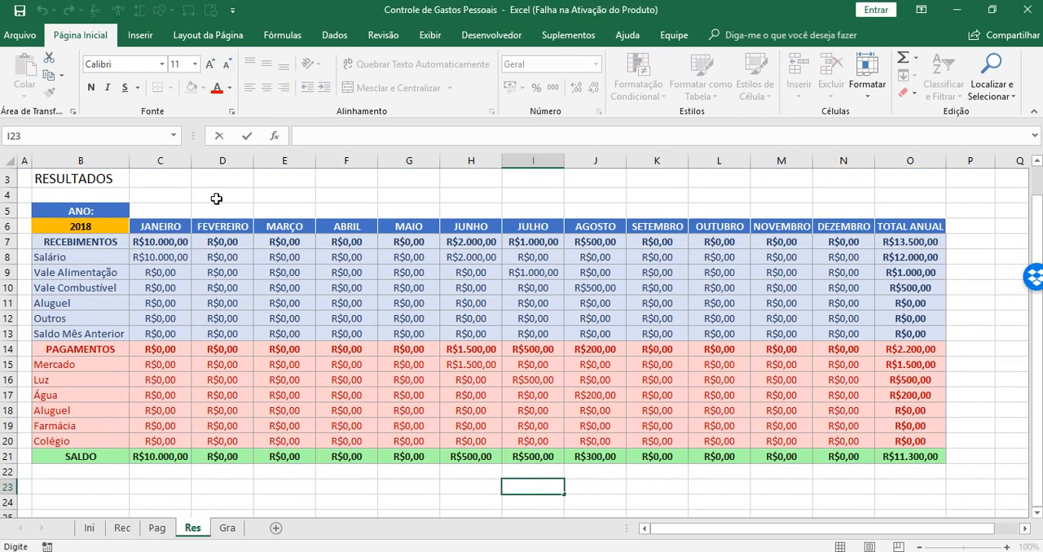
pyautogui.click(216, 199)
pyautogui.moveTo(1037, 344); pyautogui.dragTo(1037, 339)
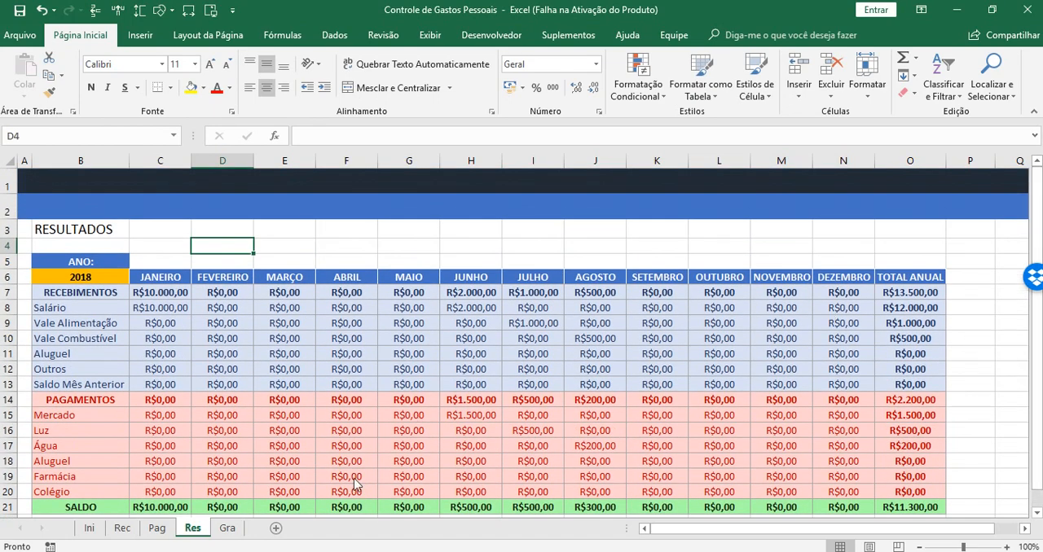
# Enter the title GRÁFICOS in cell B3 of the Gra sheet and enlarge its font
pyautogui.click(232, 529)
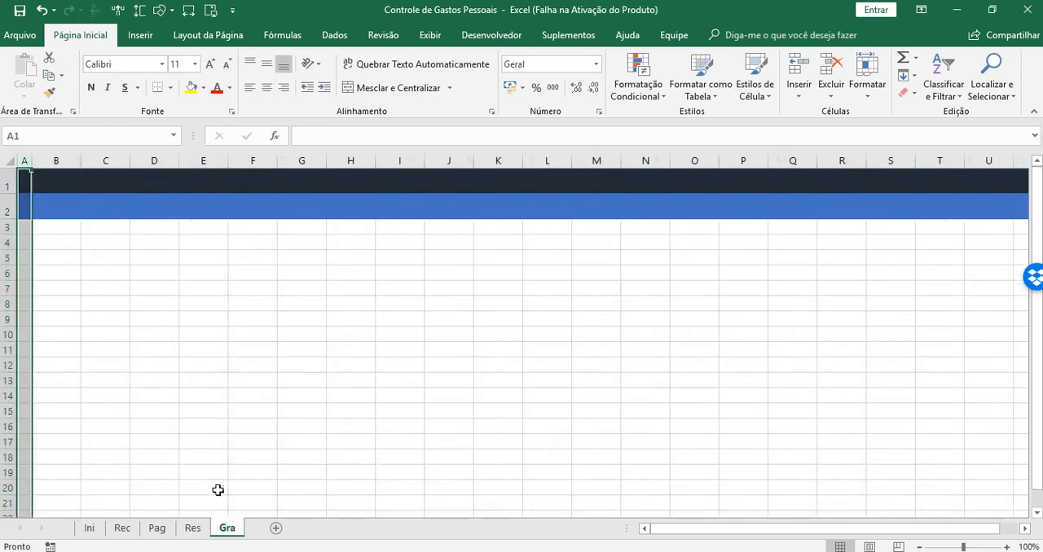
pyautogui.click(192, 528)
pyautogui.click(227, 529)
pyautogui.click(58, 224)
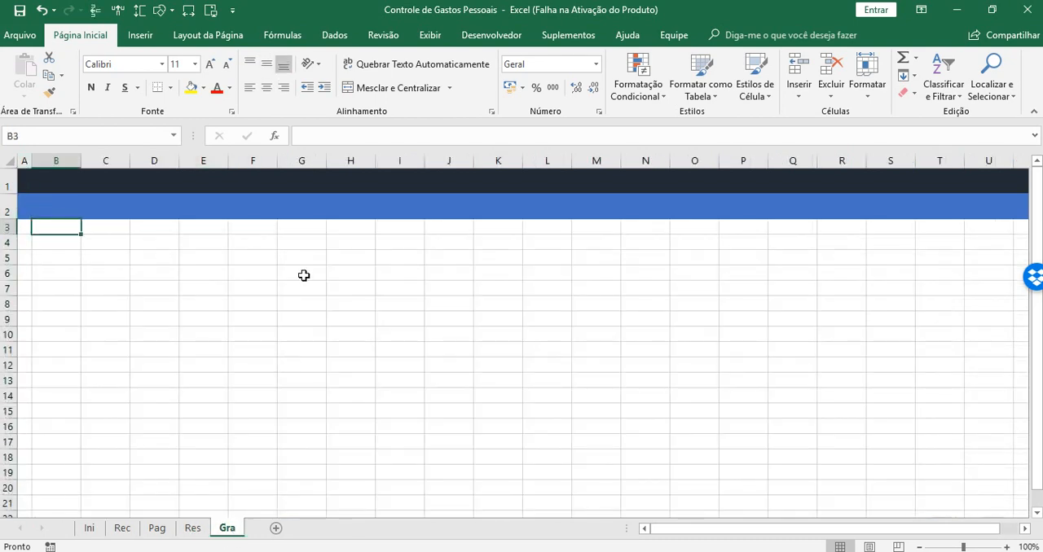
pyautogui.write('R')
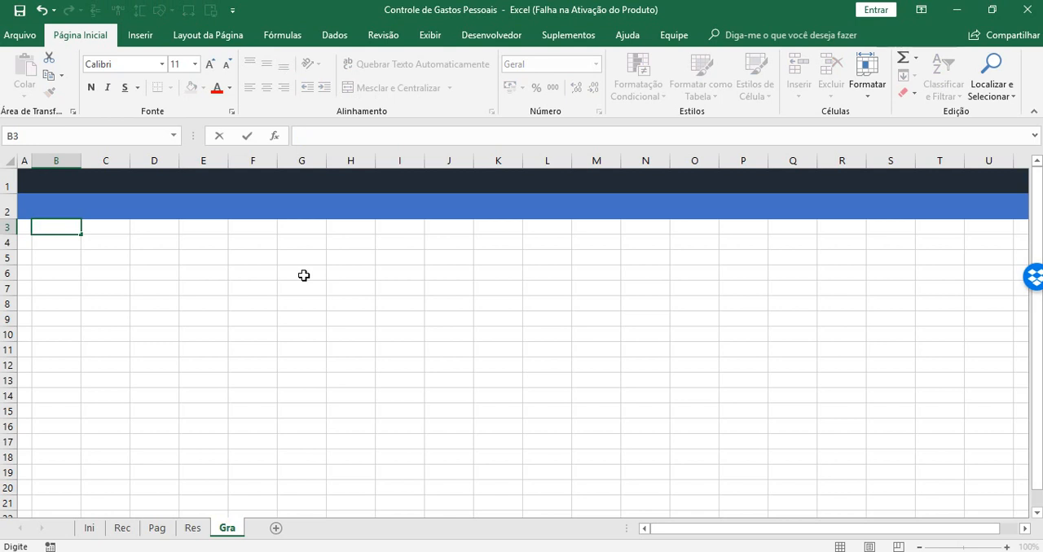
pyautogui.write('ÁFICOS')
pyautogui.press('Return')
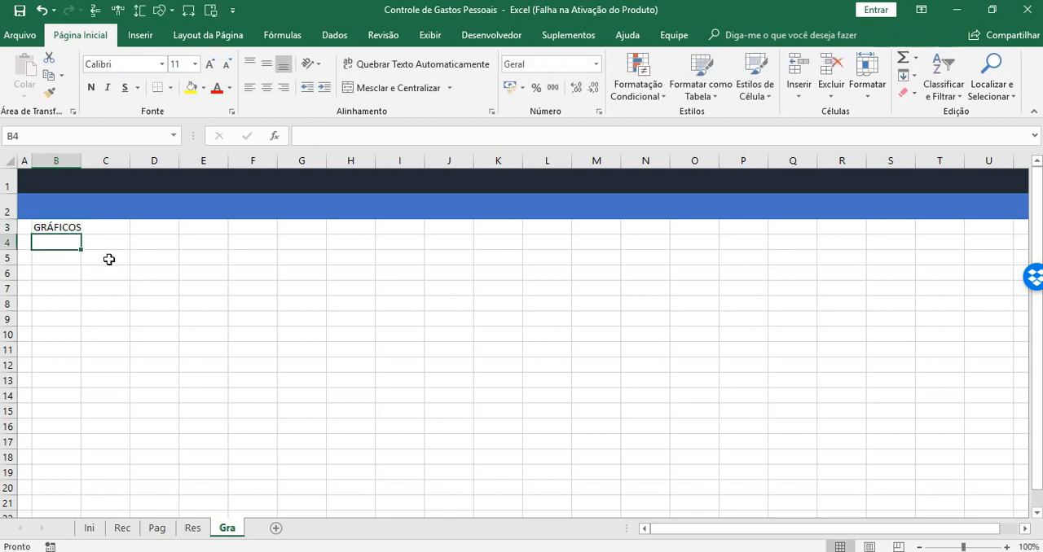
pyautogui.click(54, 228)
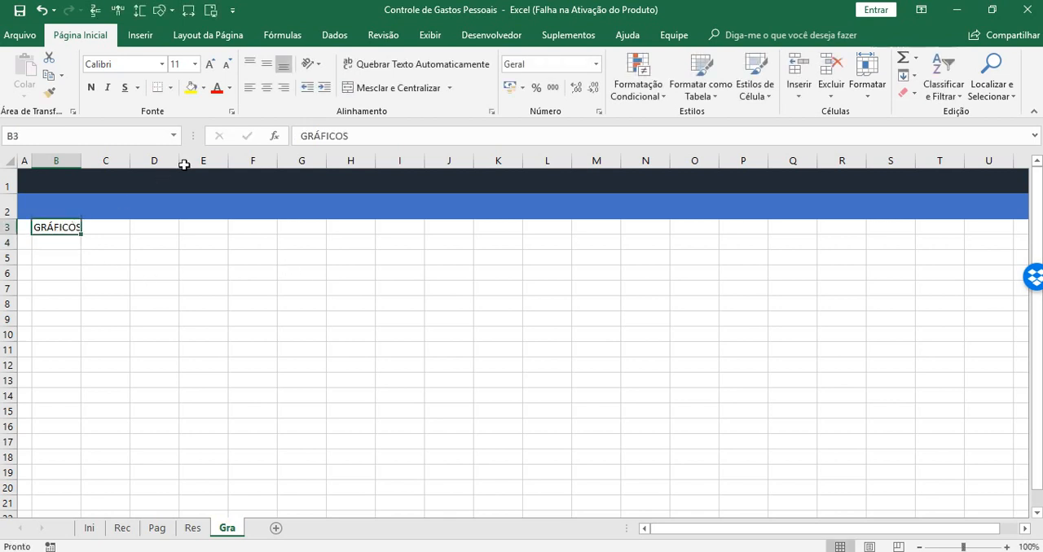
pyautogui.click(211, 64)
pyautogui.click(211, 65)
# Enter the label RECEBIMENTOS in cell B5 and autofit the width of column B
pyautogui.click(55, 258)
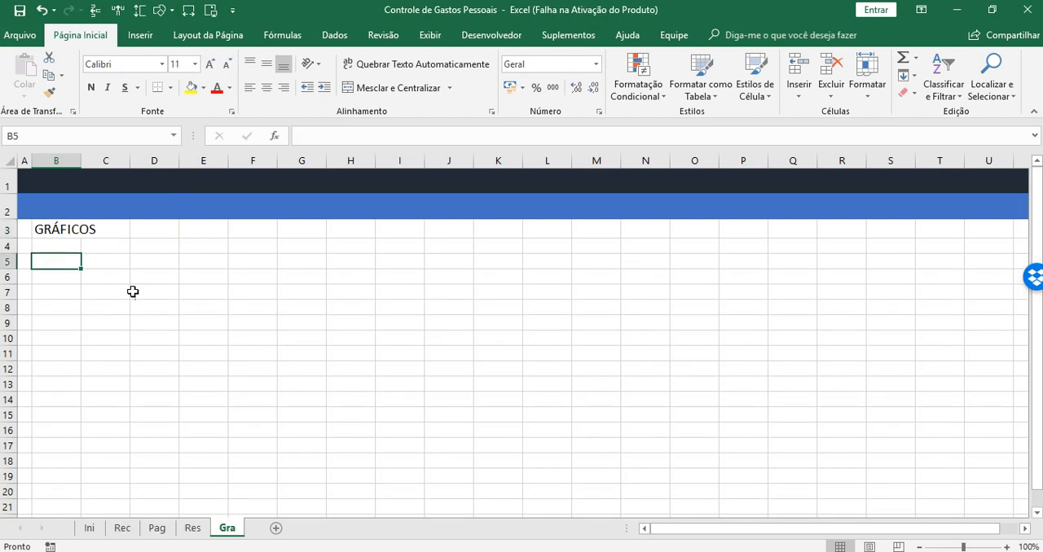
pyautogui.write('REC')
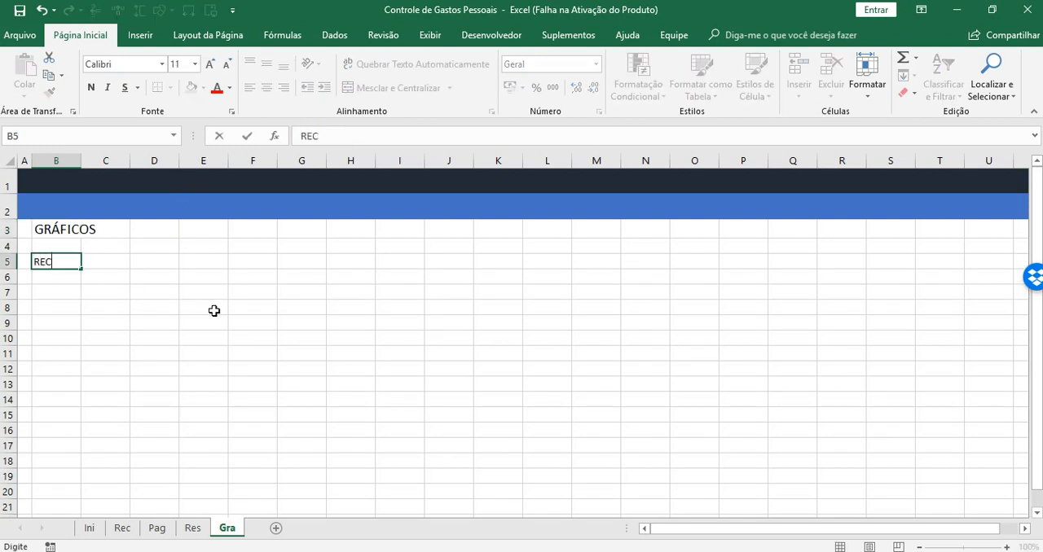
pyautogui.write('EBIMENTOS')
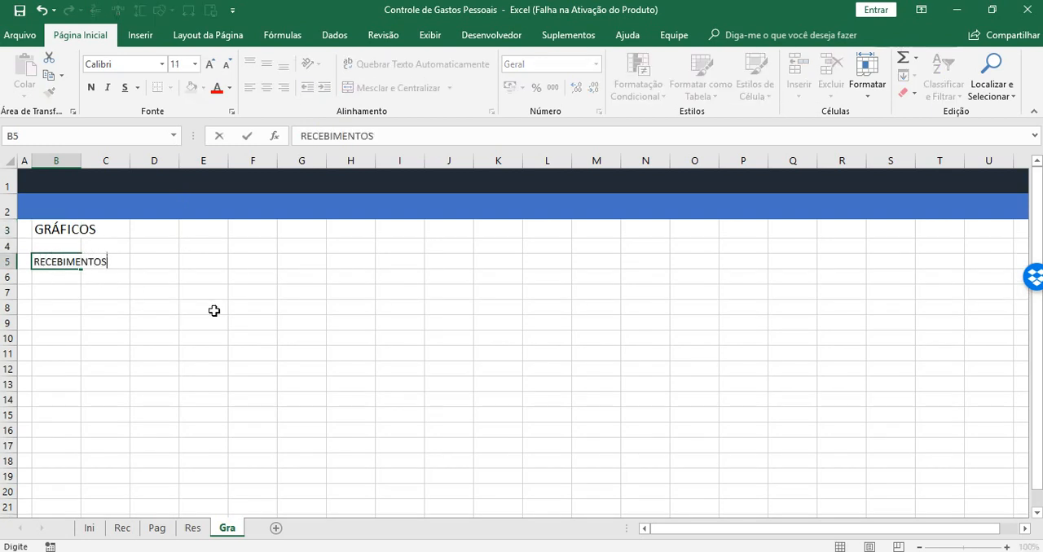
pyautogui.press('Return')
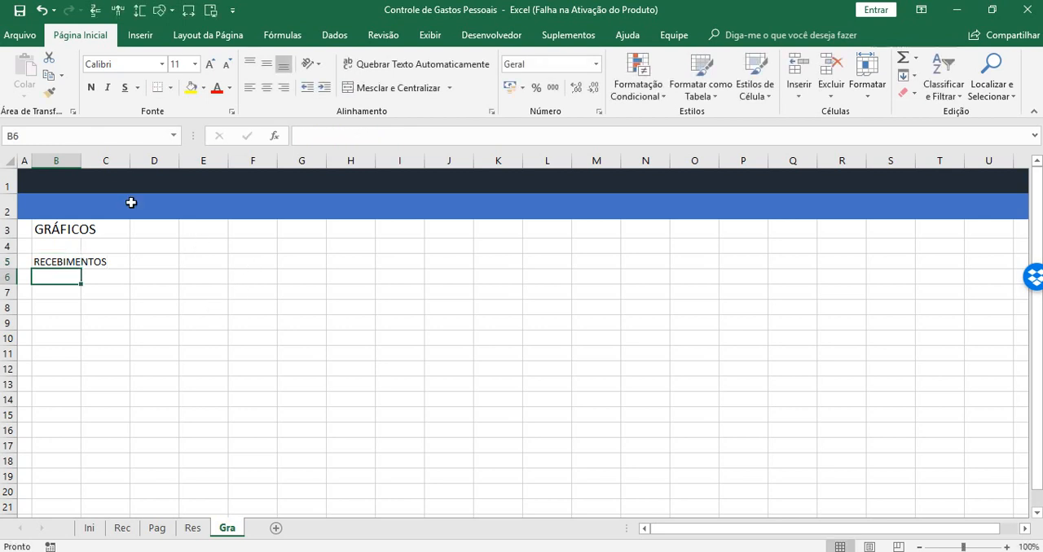
pyautogui.doubleClick(81, 162)
# Widen column C to about one and a half times its width
pyautogui.click(140, 260)
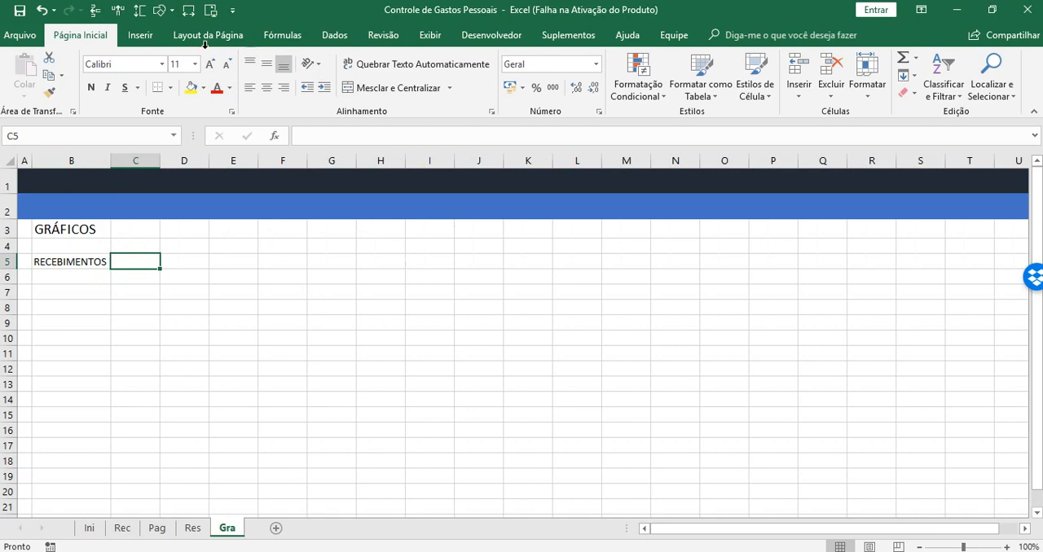
pyautogui.click(328, 37)
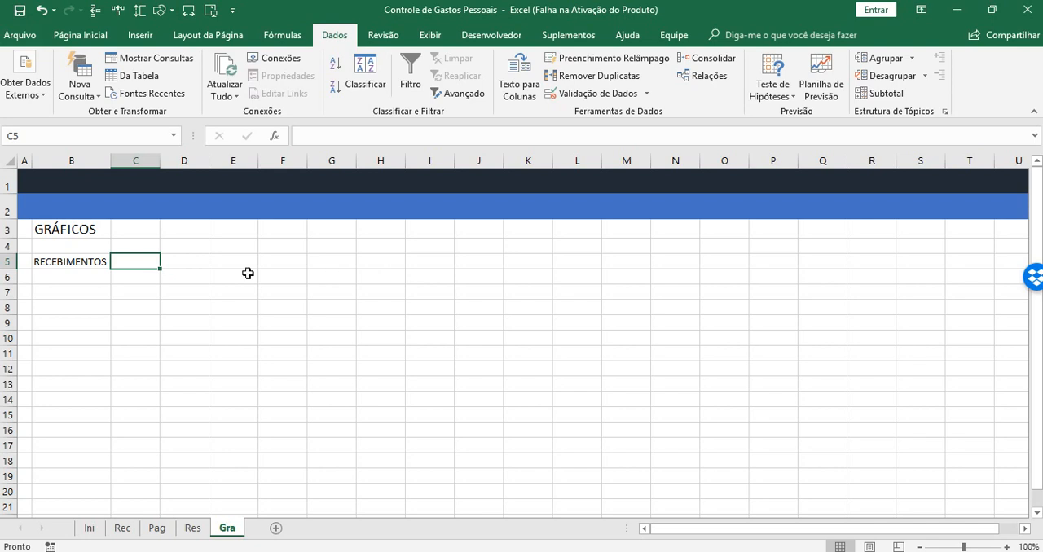
pyautogui.click(76, 261)
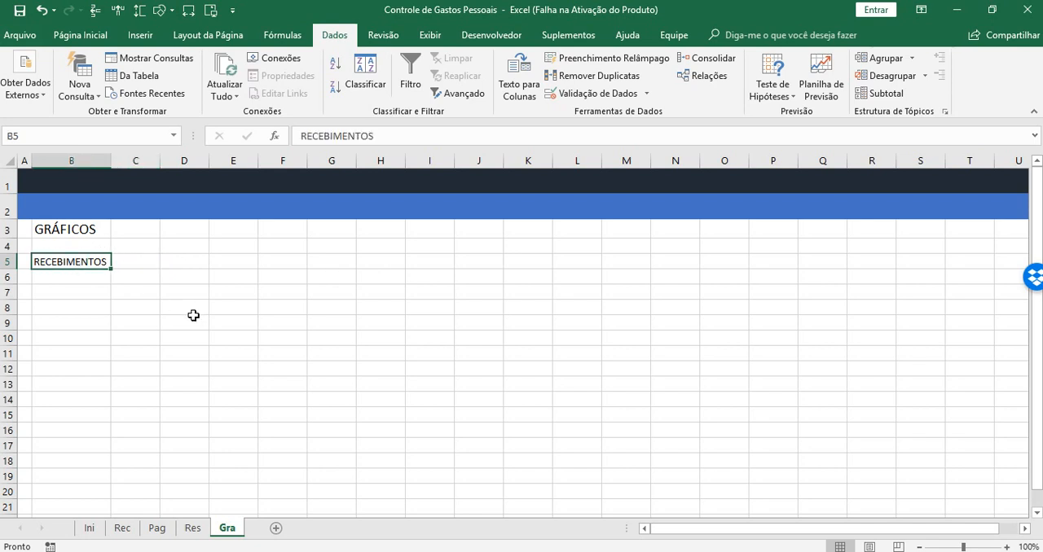
pyautogui.click(144, 262)
pyautogui.moveTo(160, 163); pyautogui.dragTo(181, 163)
pyautogui.click(84, 261)
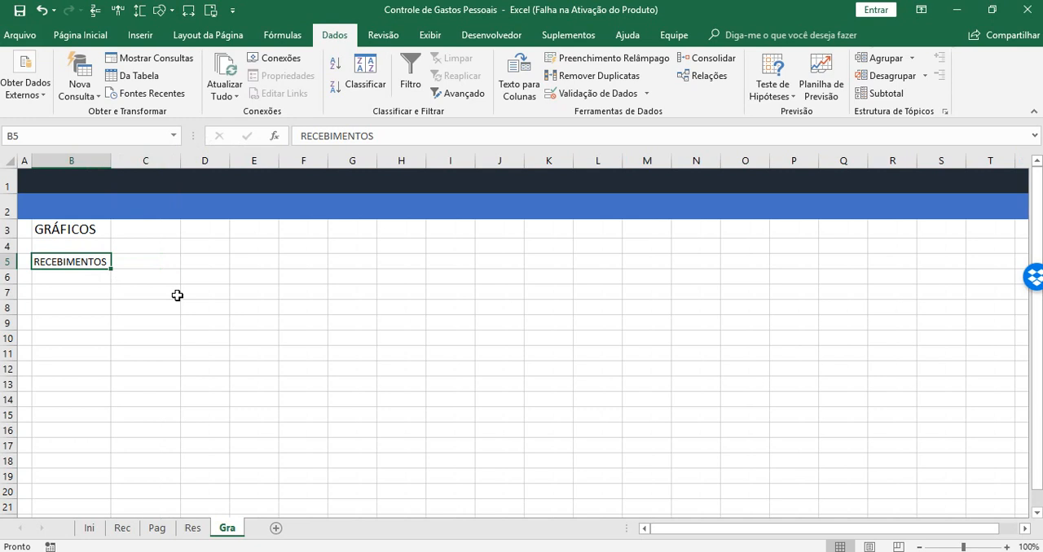
# Add list data validation to cell C5 with _Recebimentos as its source
pyautogui.click(139, 261)
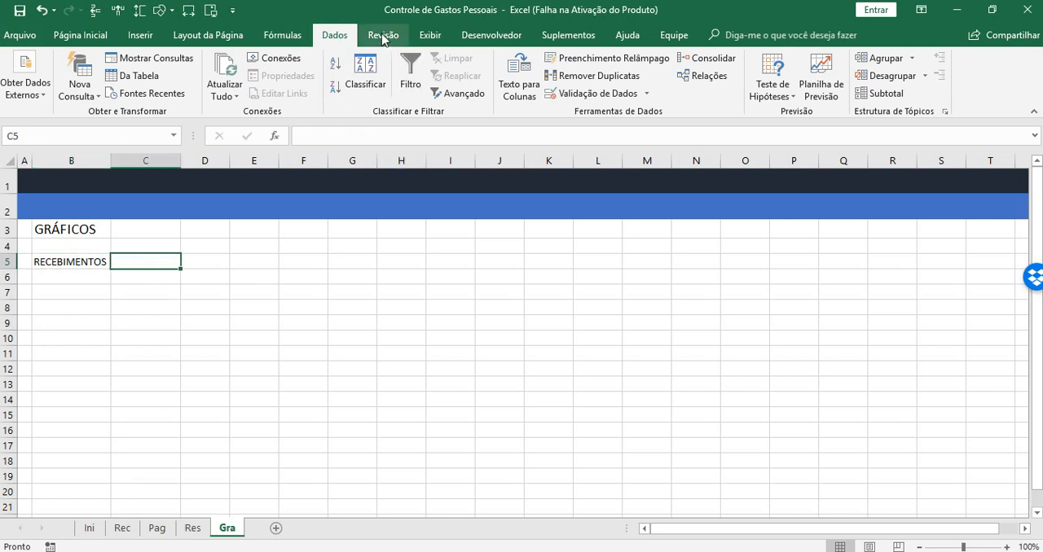
pyautogui.click(587, 97)
pyautogui.click(563, 195)
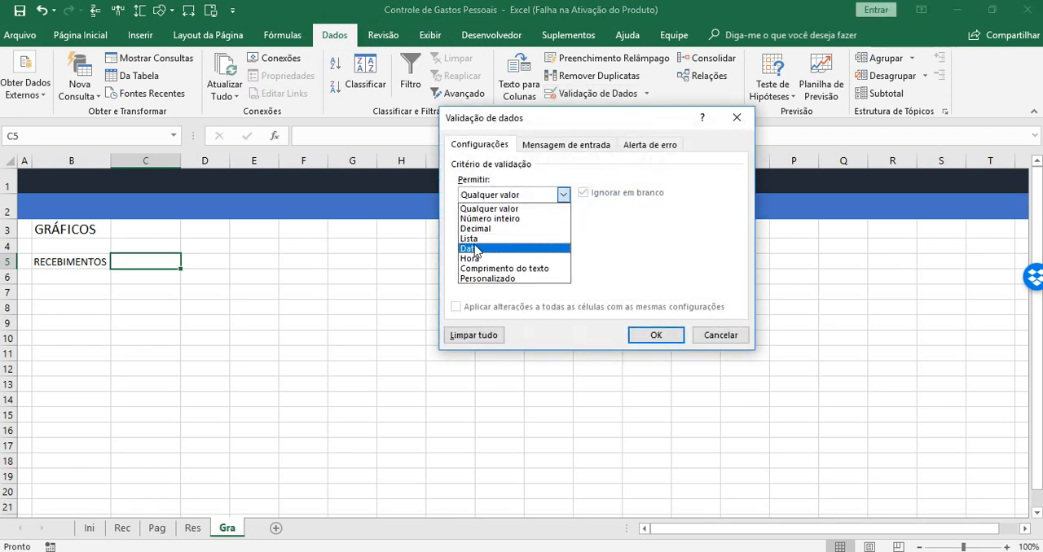
pyautogui.click(472, 239)
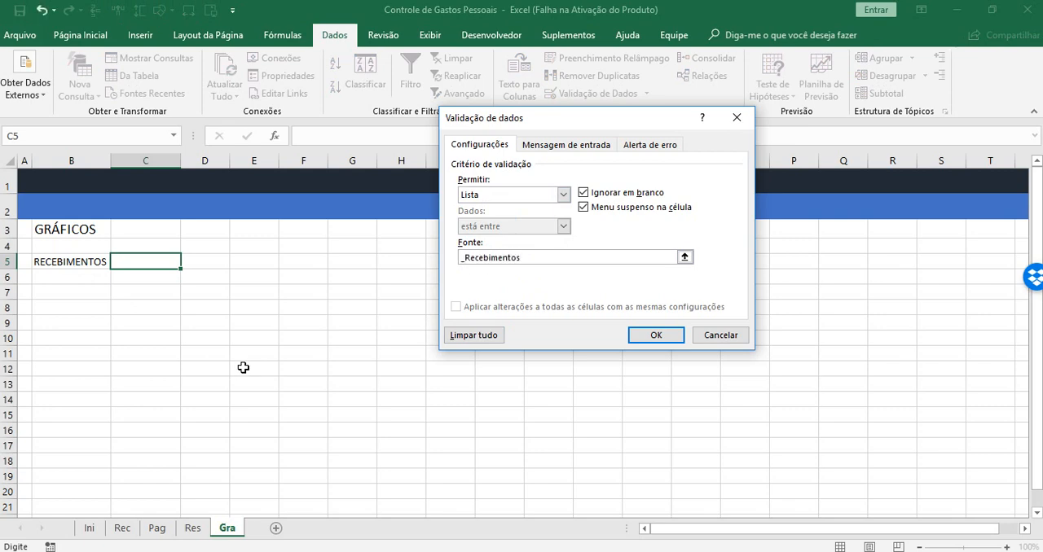
pyautogui.press('Return')
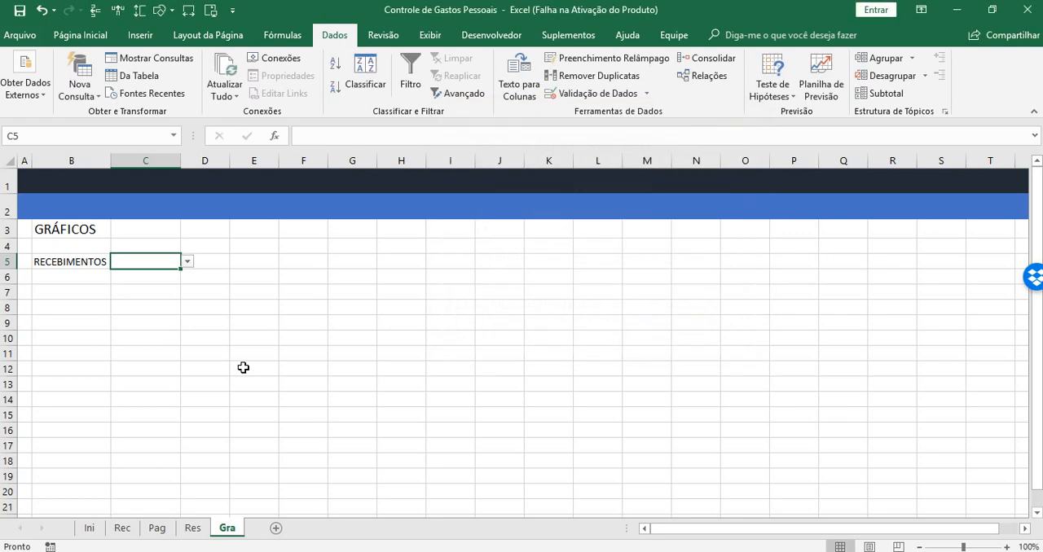
# Test the validation list in cell C5 by choosing its _Recebimentos entry
pyautogui.click(210, 261)
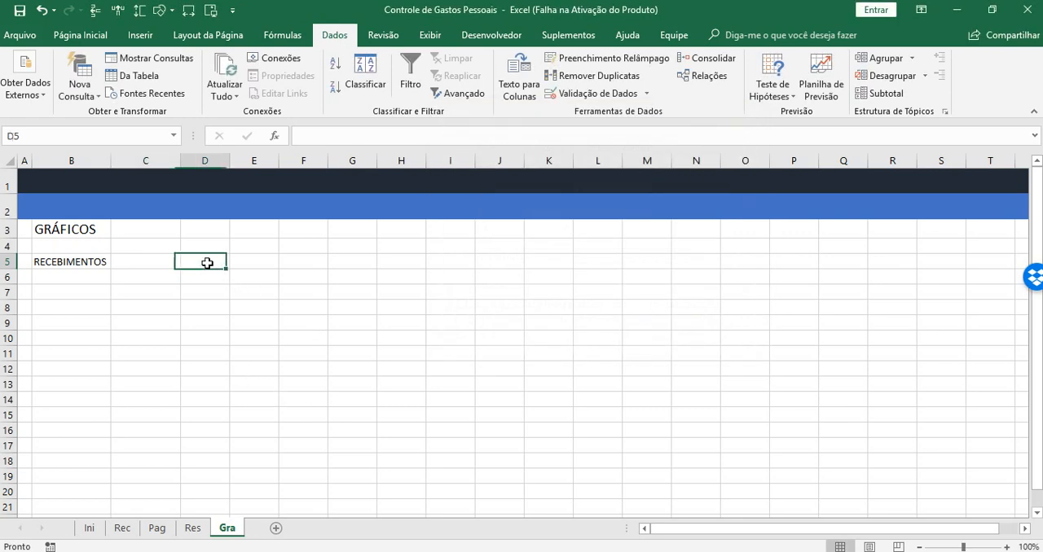
pyautogui.click(131, 263)
pyautogui.click(191, 262)
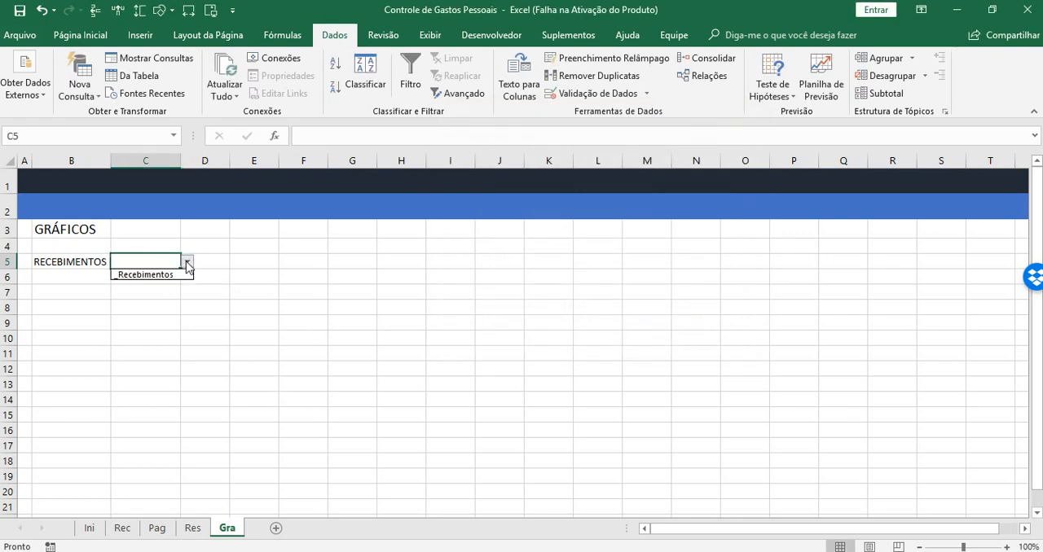
pyautogui.click(155, 275)
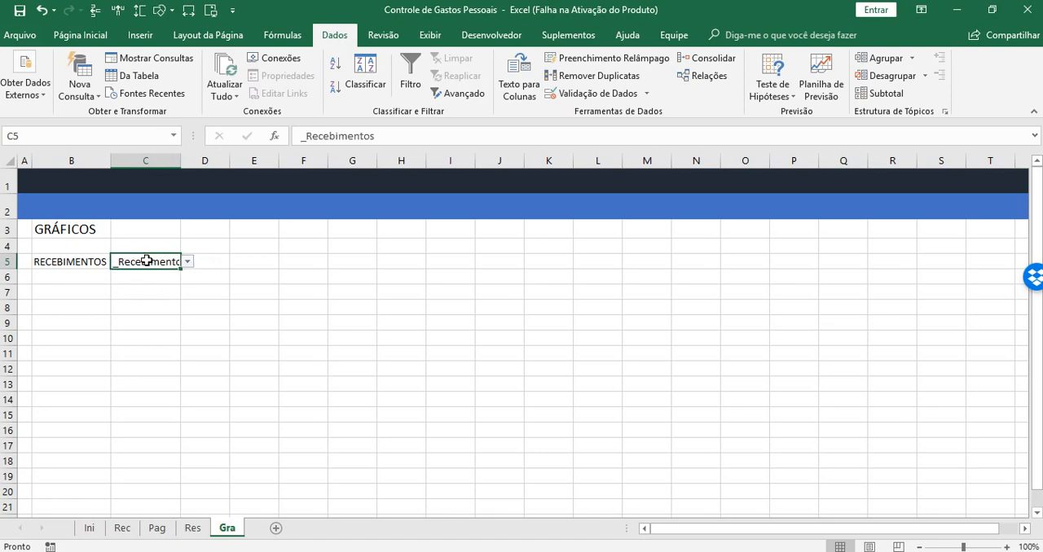
# Correct the list validation source of cell C5 to =_Recebimentos
pyautogui.click(588, 93)
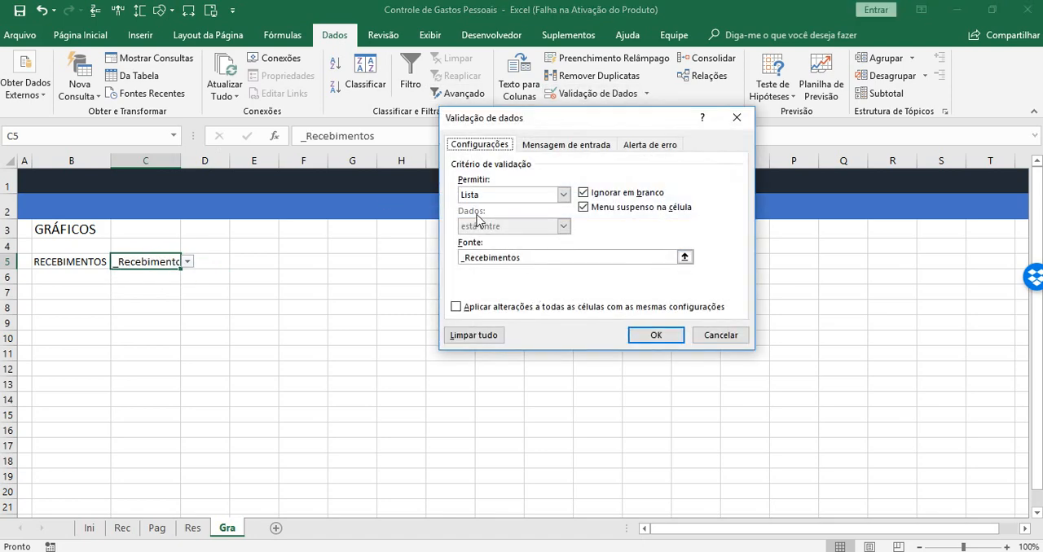
pyautogui.click(462, 258)
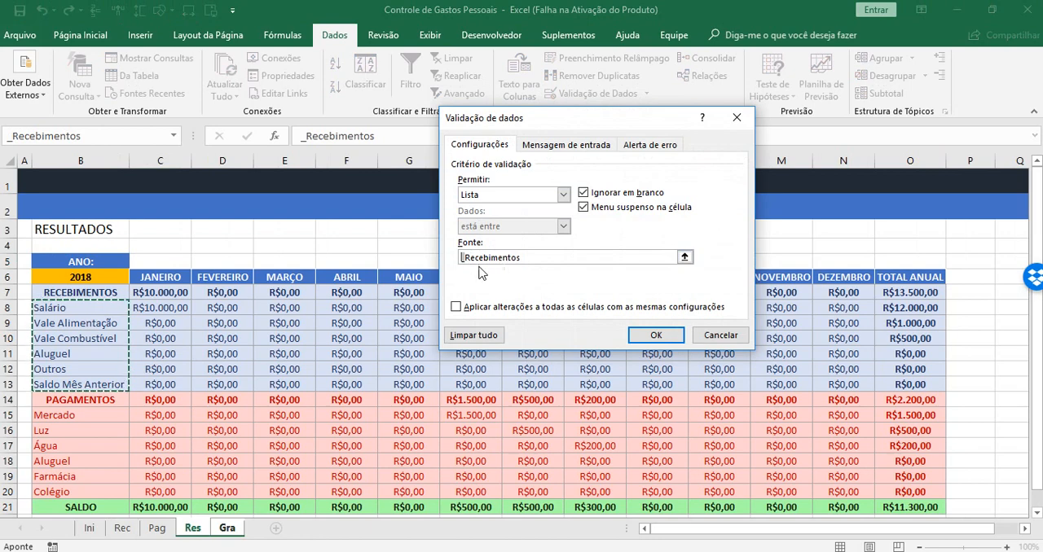
pyautogui.click(462, 258)
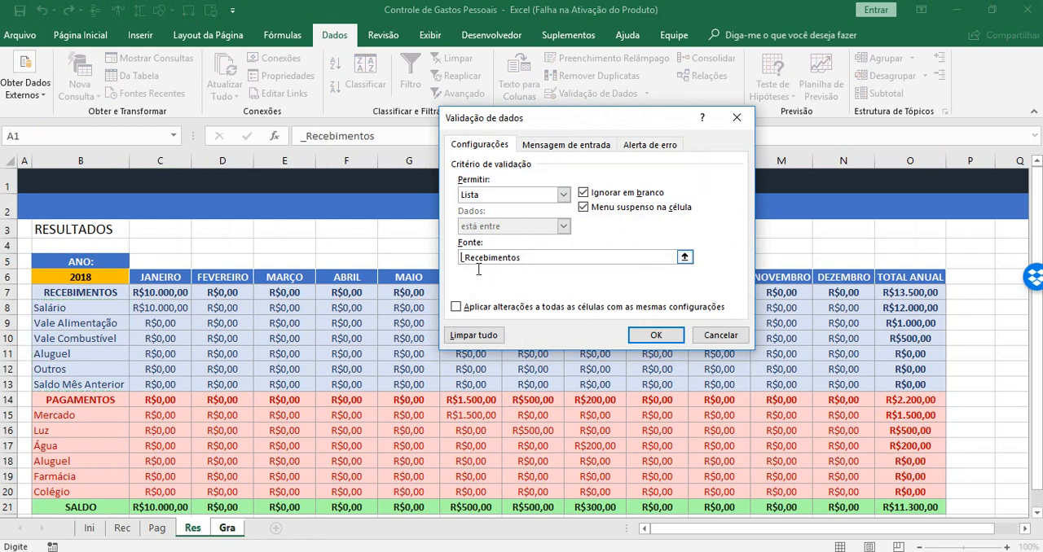
pyautogui.write('=')
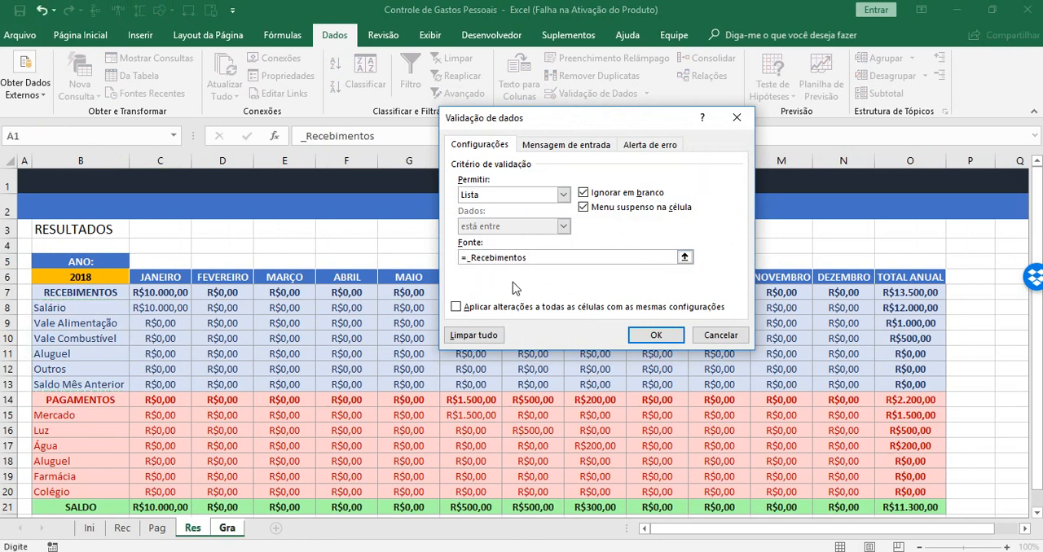
pyautogui.press('Return')
# Choose Salário from the validation list in cell C5
pyautogui.click(188, 262)
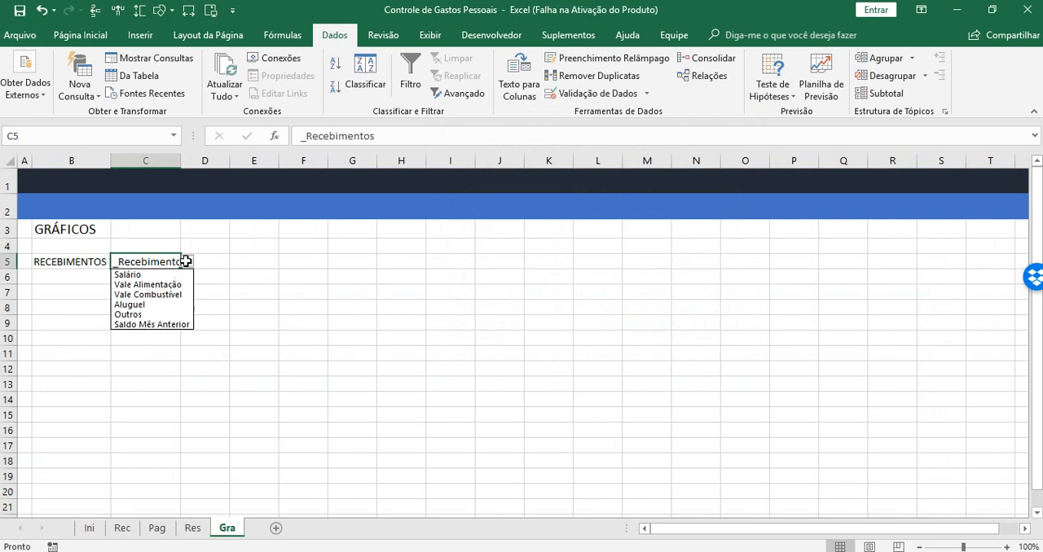
pyautogui.click(134, 276)
pyautogui.click(254, 294)
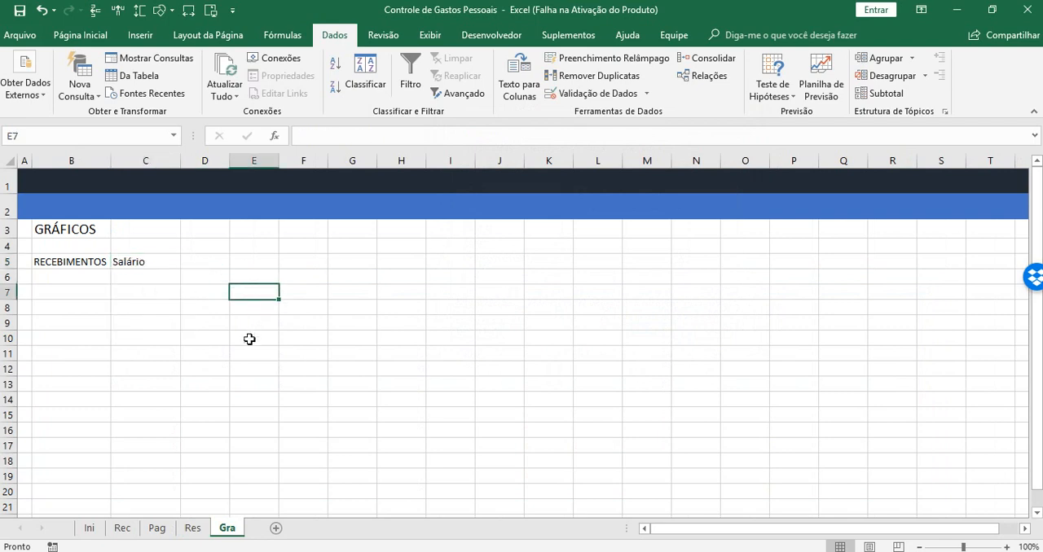
# Format the RECEBIMENTOS label in cell B5 with a blue fill and bold white text
pyautogui.click(74, 262)
pyautogui.click(79, 35)
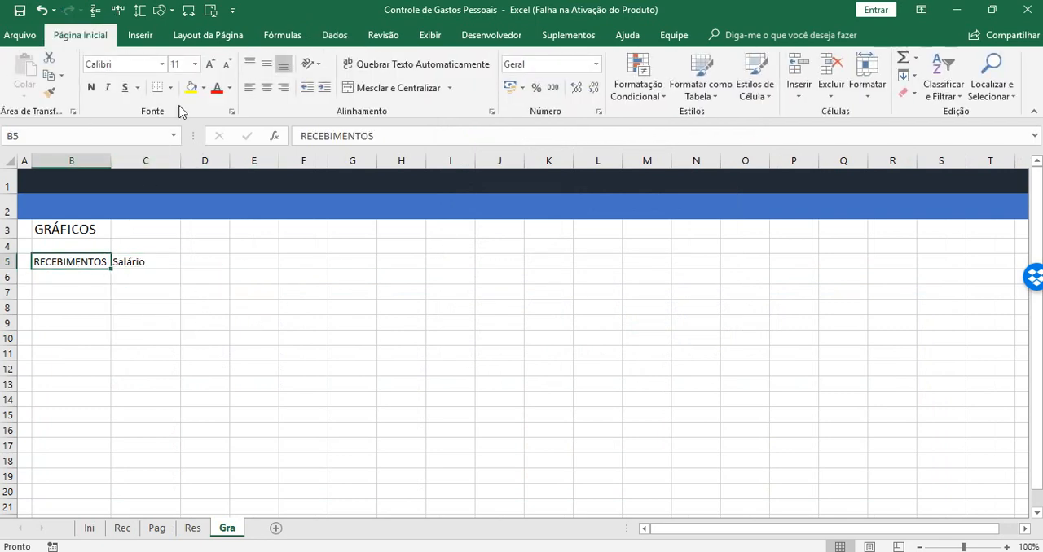
pyautogui.click(204, 88)
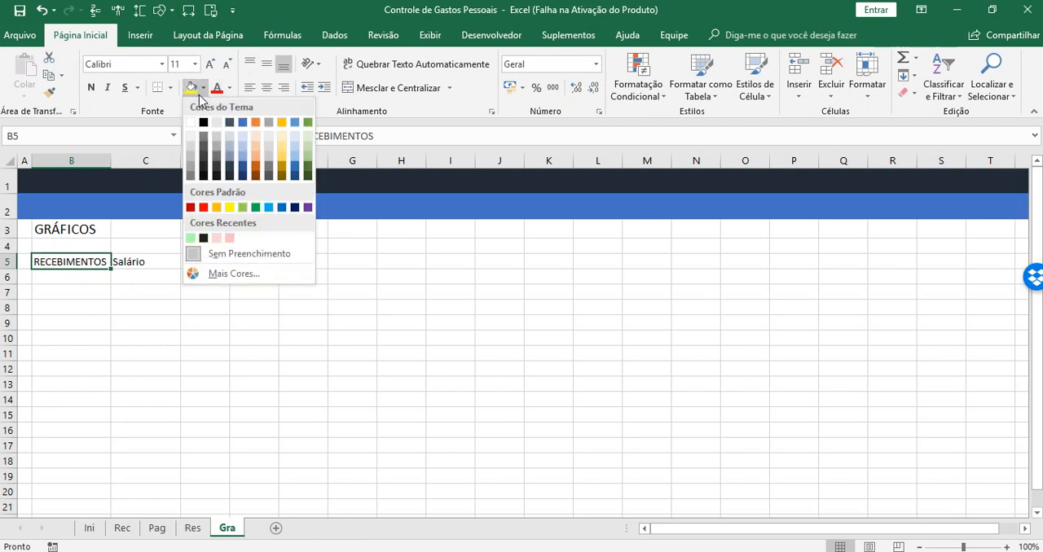
pyautogui.click(242, 136)
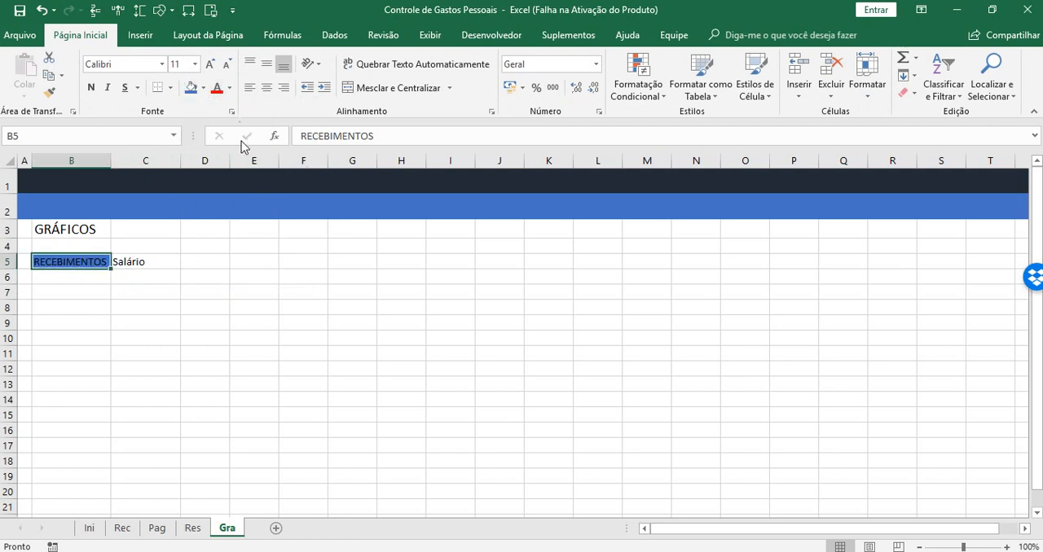
pyautogui.click(230, 88)
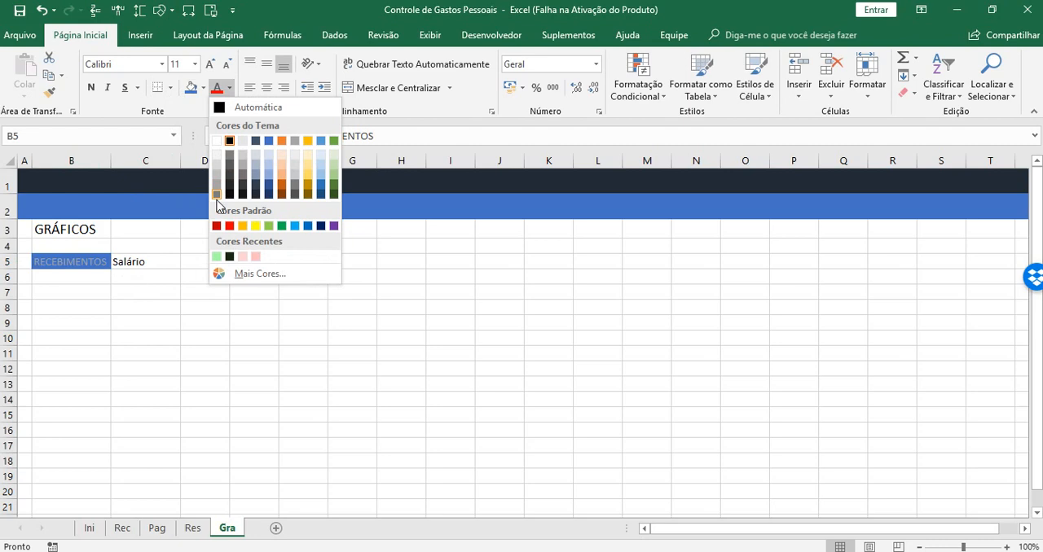
pyautogui.click(216, 140)
pyautogui.click(90, 88)
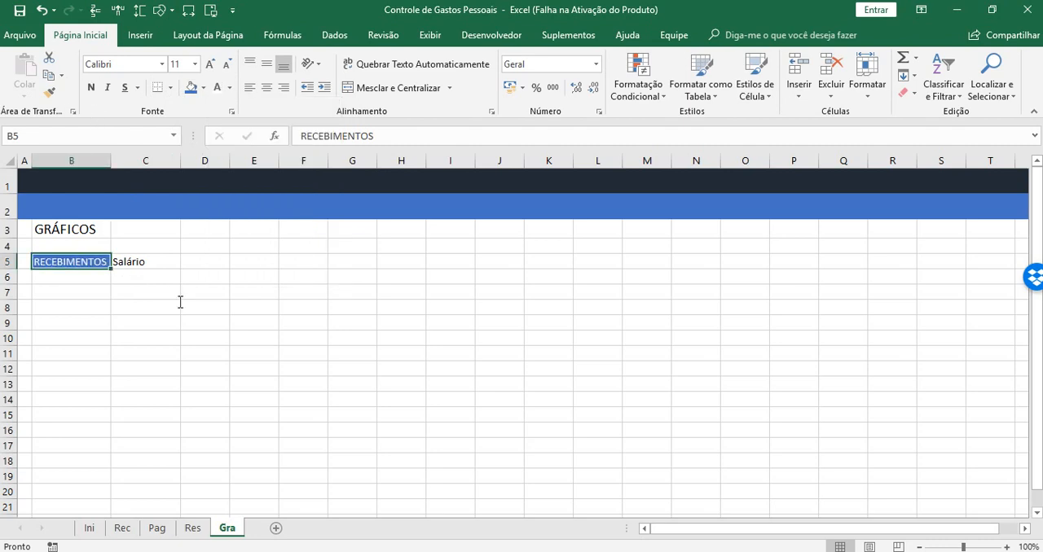
pyautogui.click(91, 88)
# Format cell C5 with a standard orange fill, bold text and one level of increased indent
pyautogui.click(144, 261)
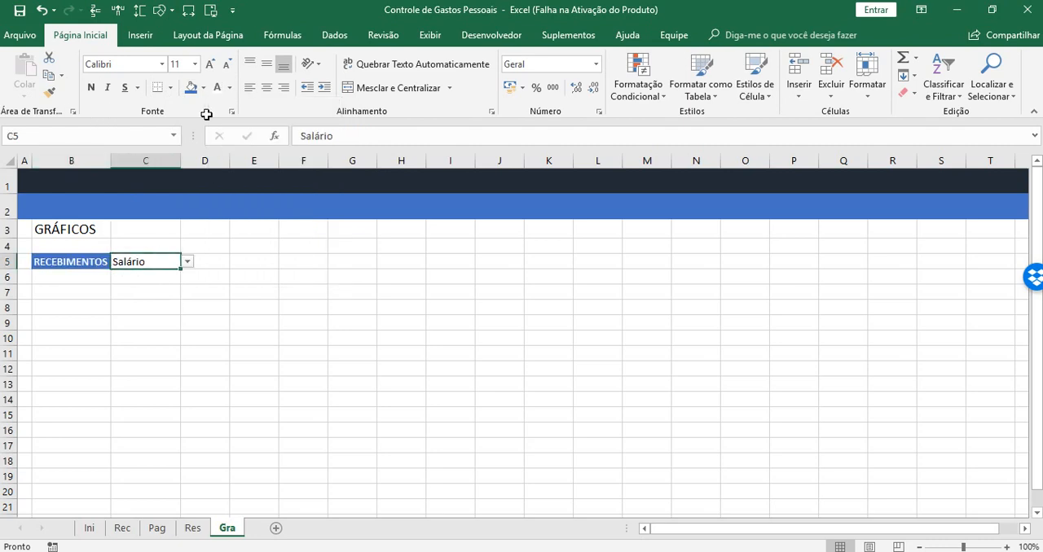
pyautogui.click(203, 88)
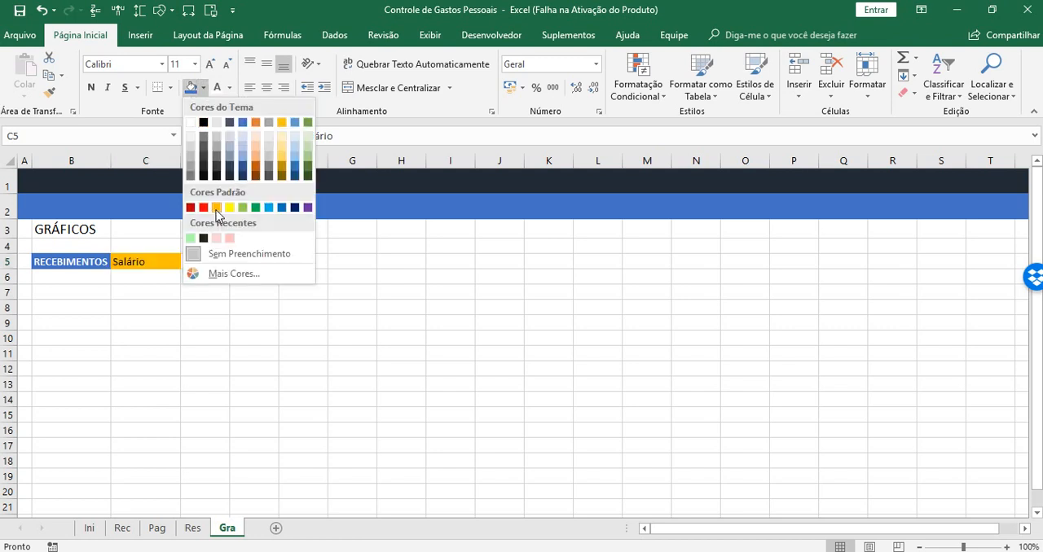
pyautogui.click(215, 209)
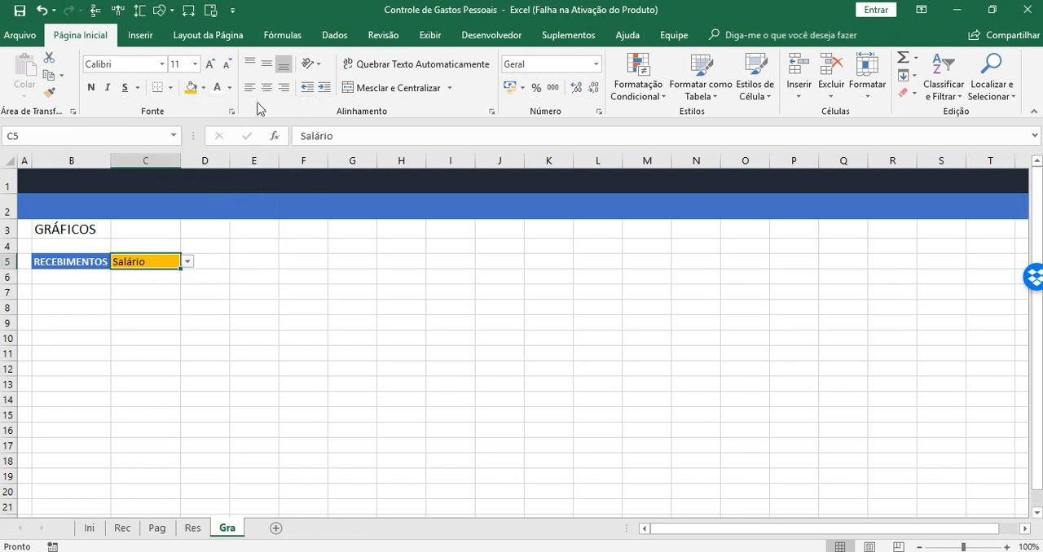
pyautogui.click(90, 88)
pyautogui.click(324, 88)
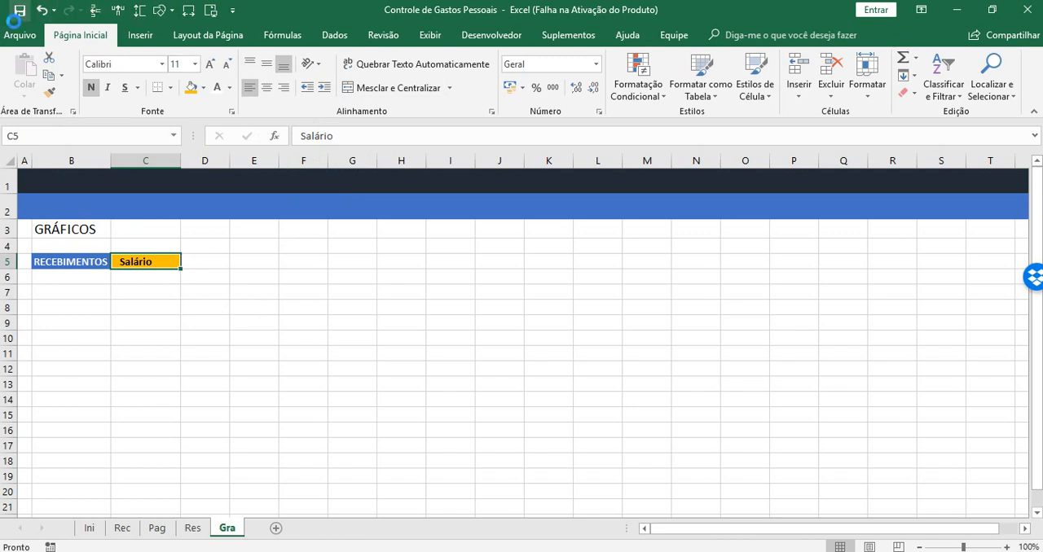
pyautogui.click(233, 369)
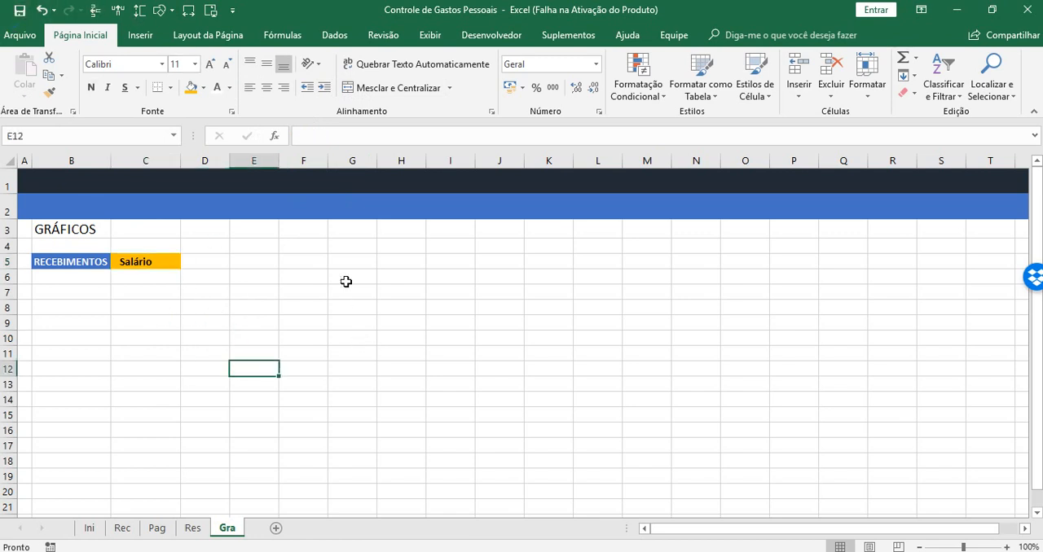
# Change the category in cell C5 to Vale Alimentação and autofit the width of column C
pyautogui.click(71, 291)
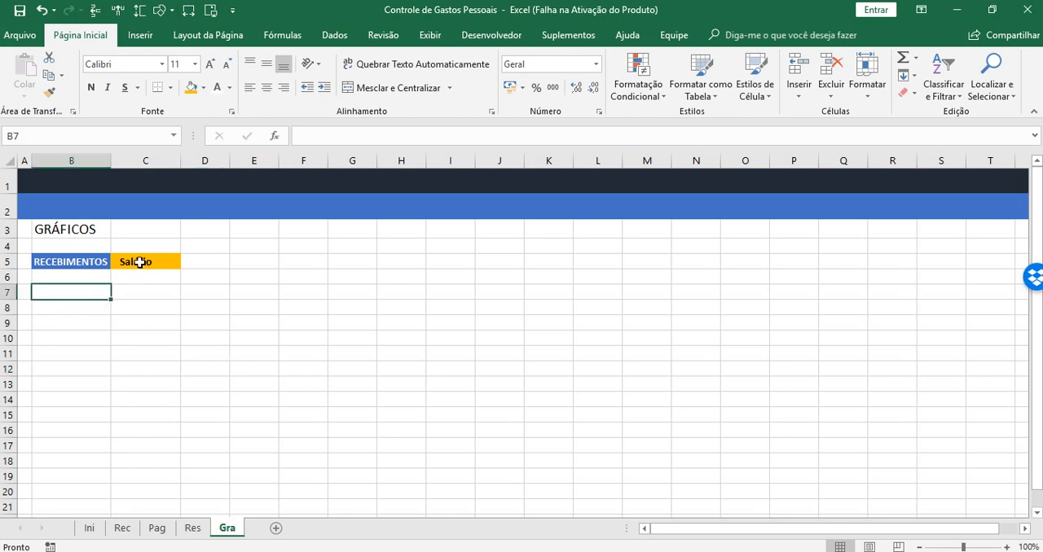
pyautogui.click(137, 261)
pyautogui.click(189, 262)
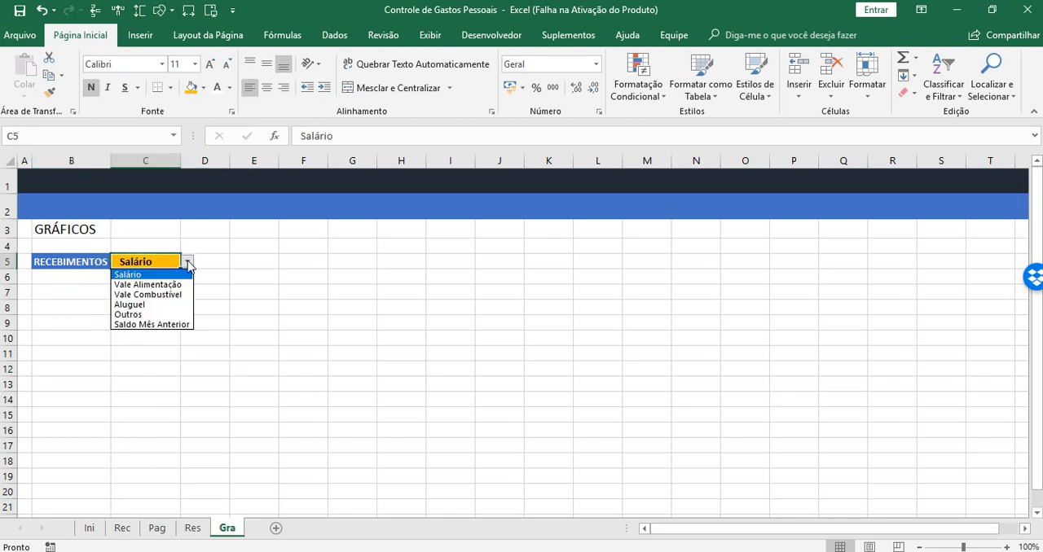
pyautogui.click(148, 285)
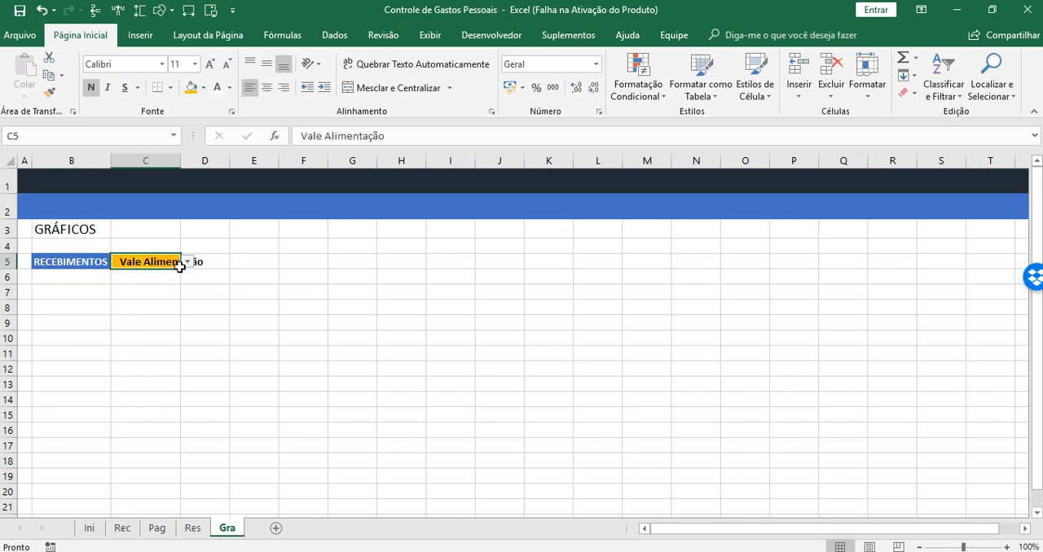
pyautogui.doubleClick(182, 162)
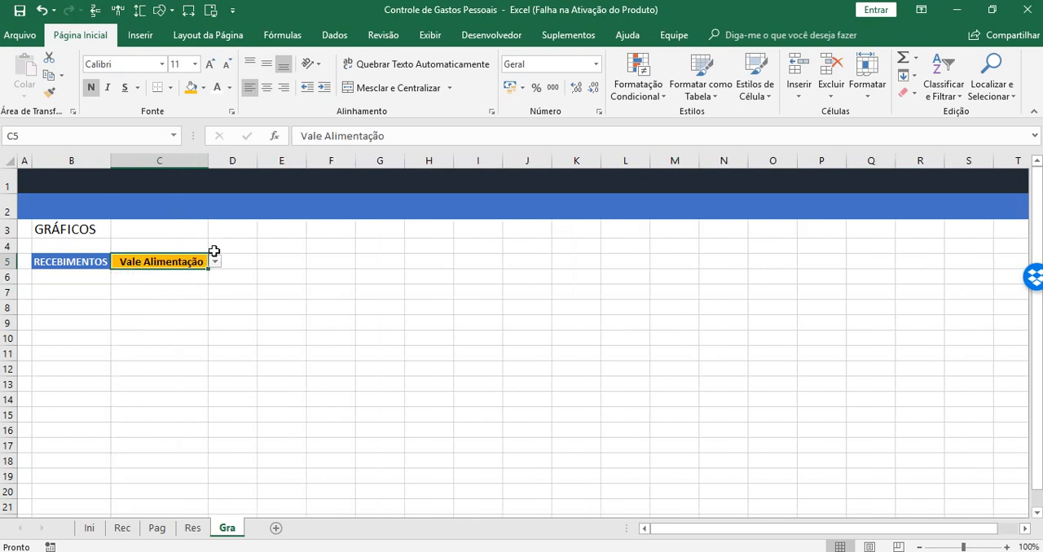
# Review the income categories in B8:B13 and the year in B6 of the Res sheet, returning to the Gra sheet
pyautogui.click(190, 530)
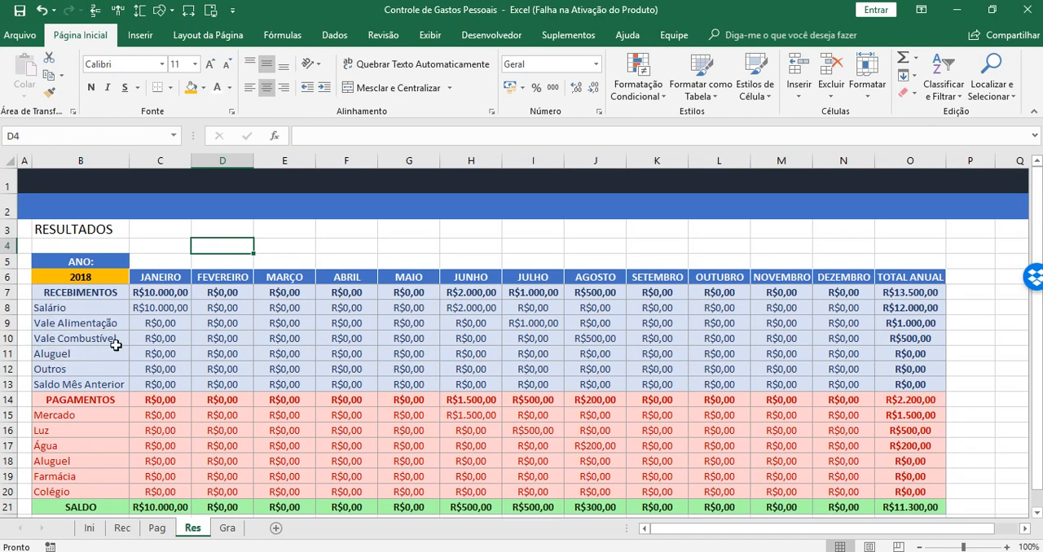
pyautogui.moveTo(76, 307); pyautogui.dragTo(73, 385)
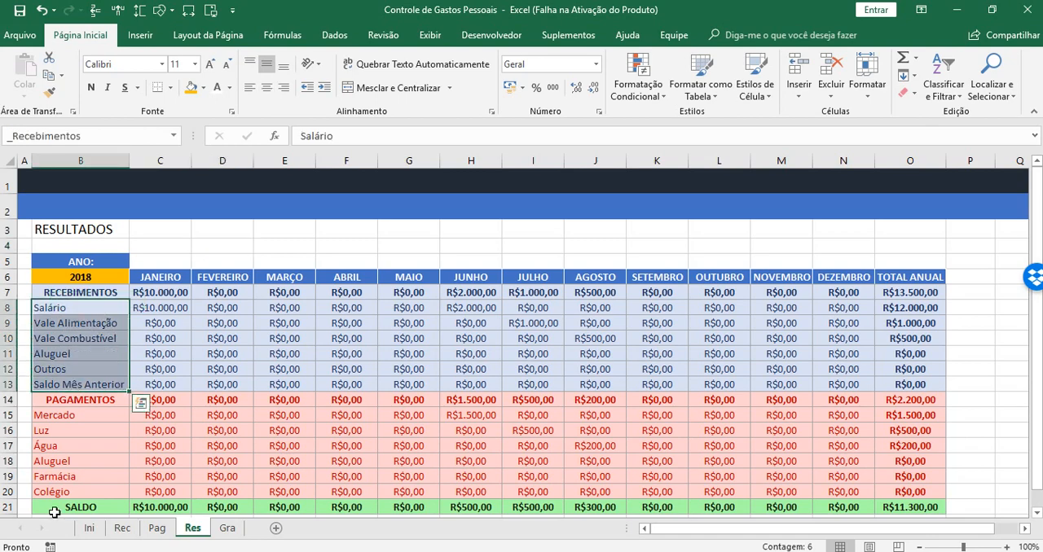
pyautogui.click(224, 535)
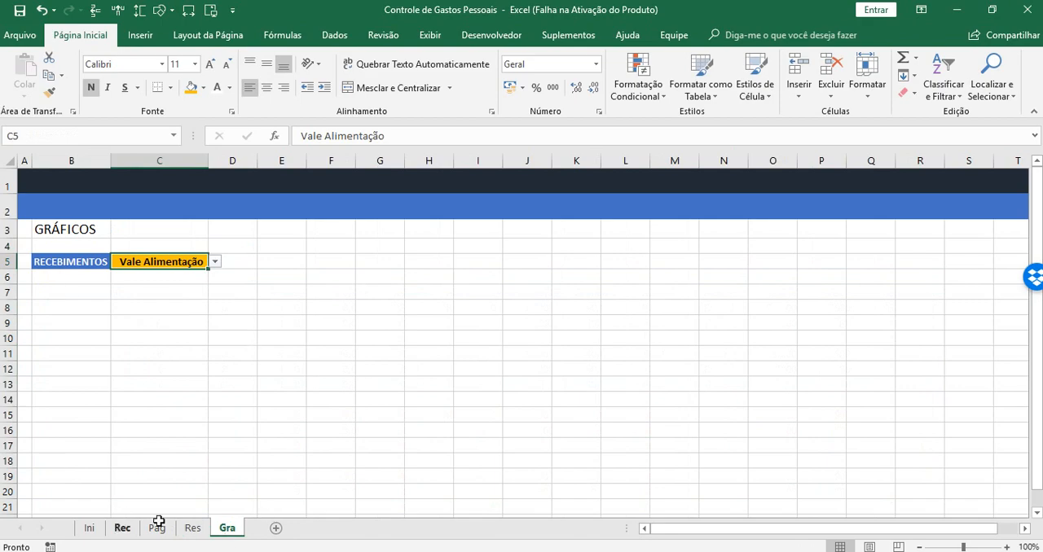
pyautogui.click(192, 528)
pyautogui.click(82, 277)
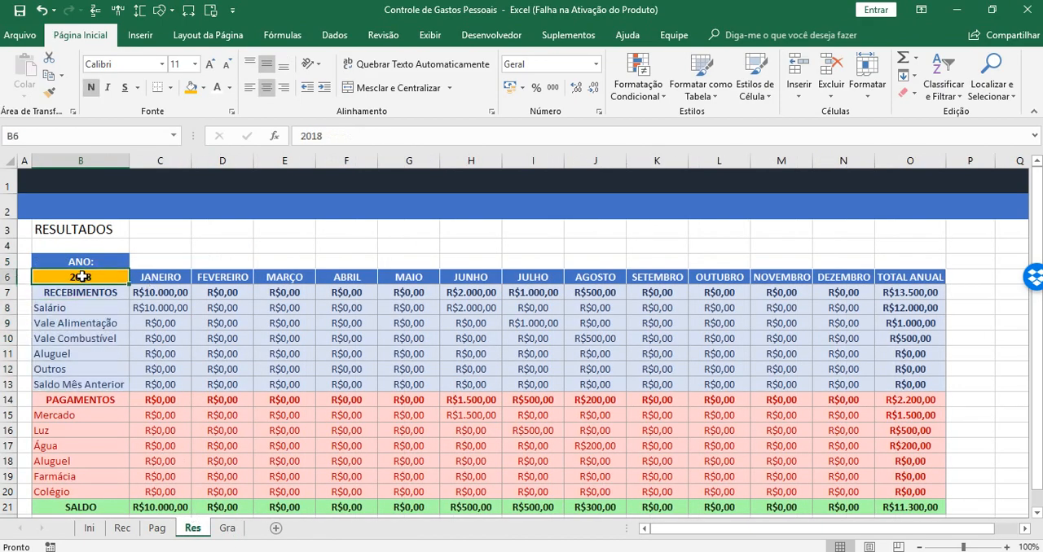
pyautogui.click(226, 531)
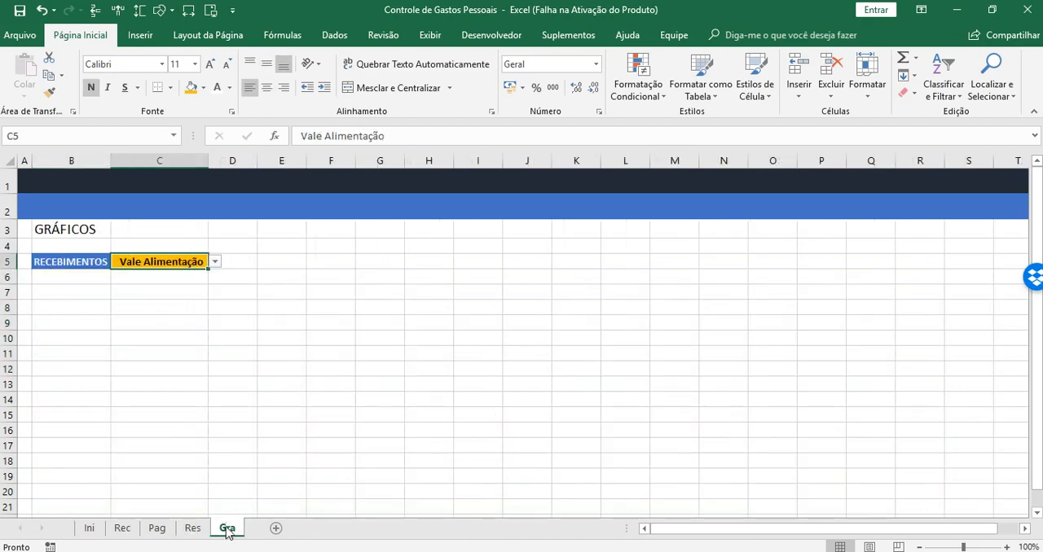
# Check the income categories offered by the list in cell C5 without changing the selection
pyautogui.click(179, 291)
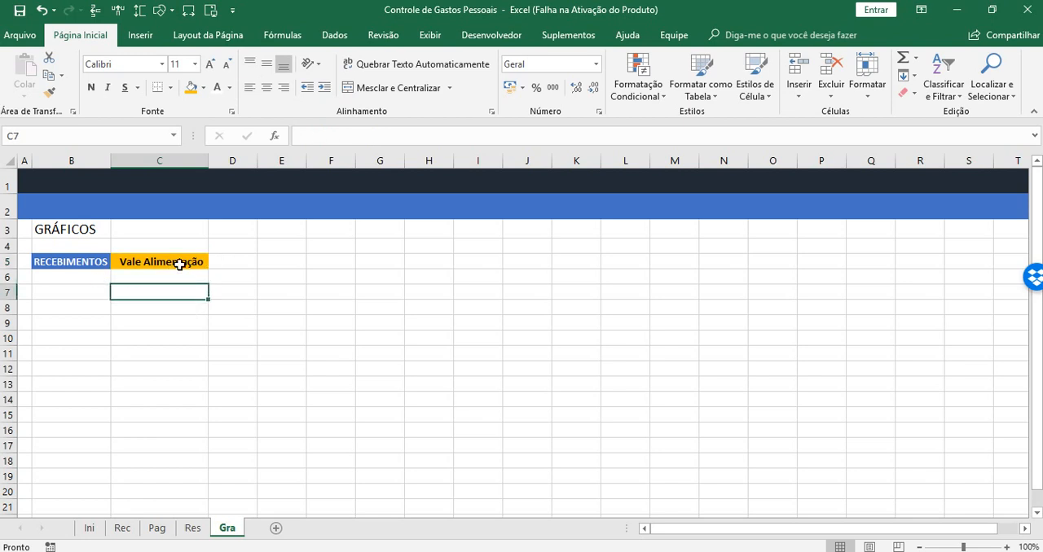
pyautogui.click(196, 262)
pyautogui.click(215, 261)
pyautogui.click(215, 262)
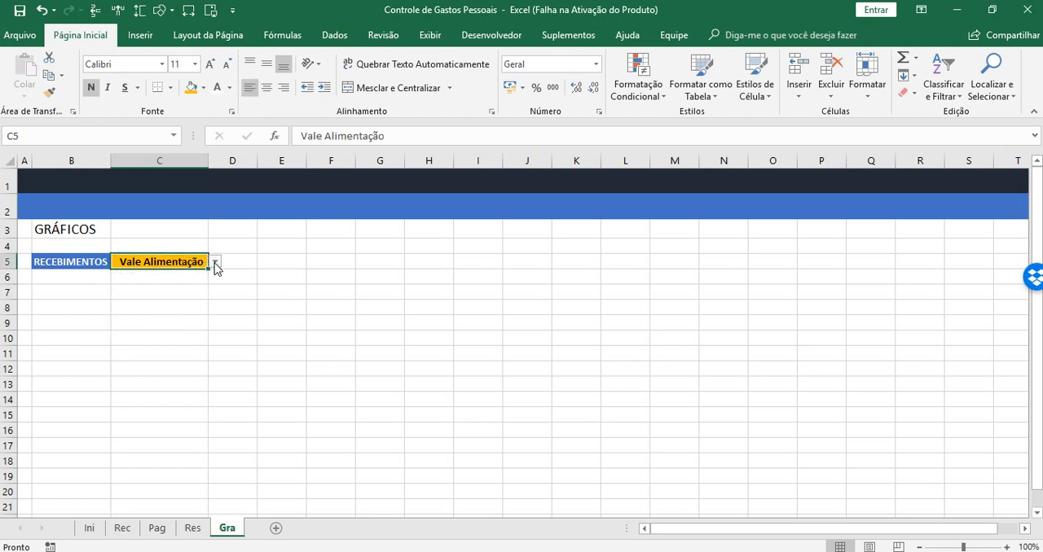
pyautogui.click(215, 262)
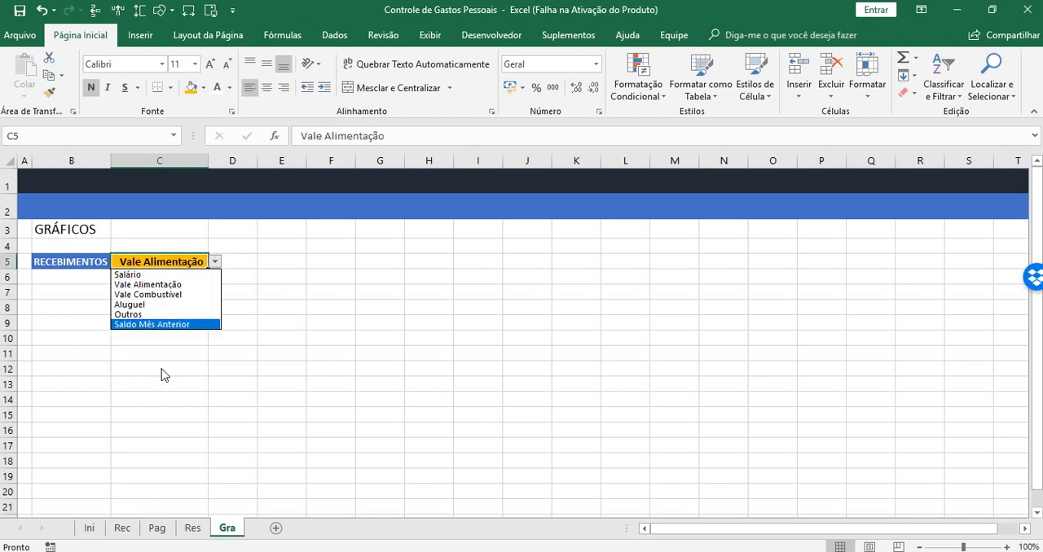
pyautogui.click(202, 418)
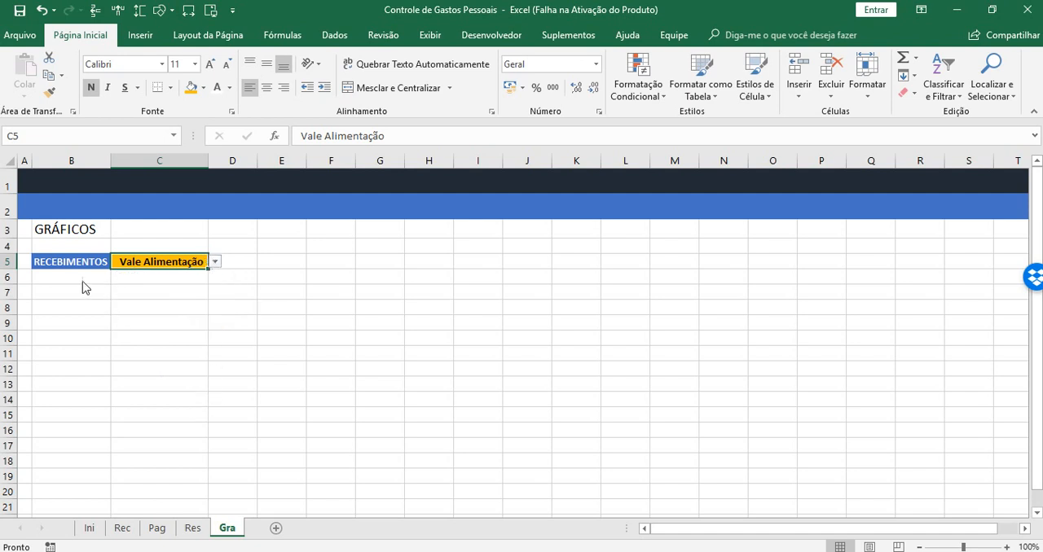
# Enter JANEIRO in cell B7 and autofill the months across row 7 through DEZEMBRO in column M
pyautogui.moveTo(62, 282); pyautogui.dragTo(140, 277)
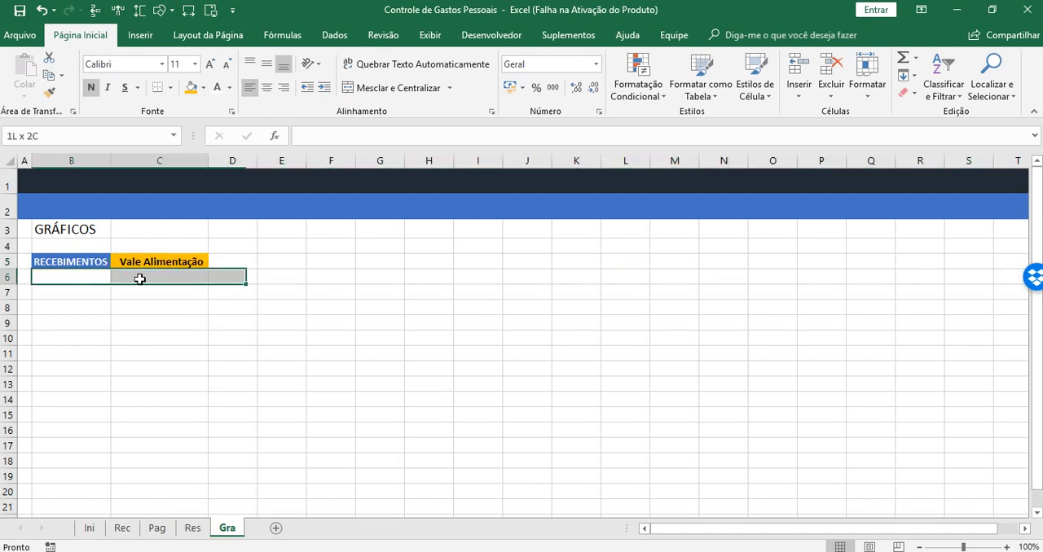
pyautogui.click(86, 295)
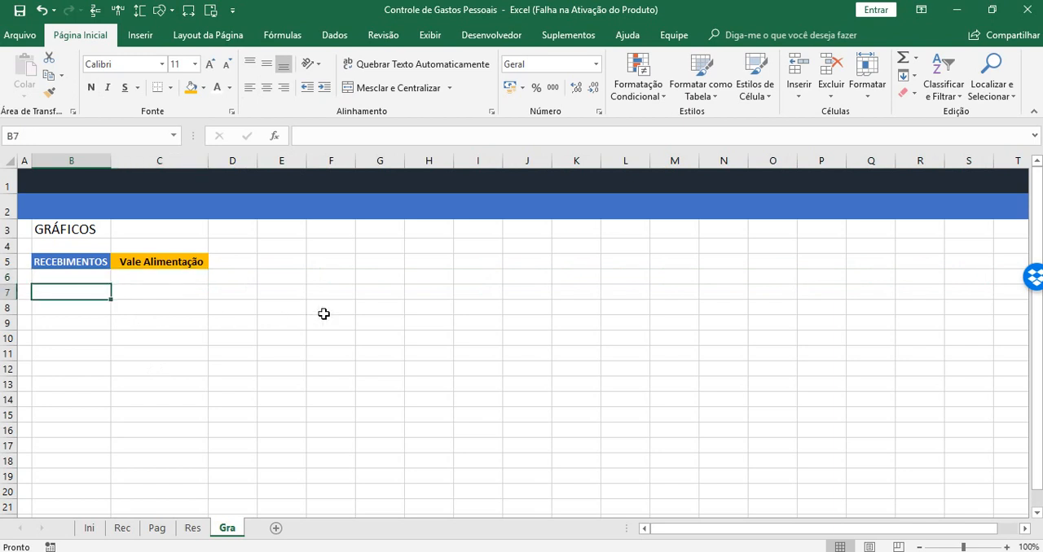
pyautogui.write('JANE')
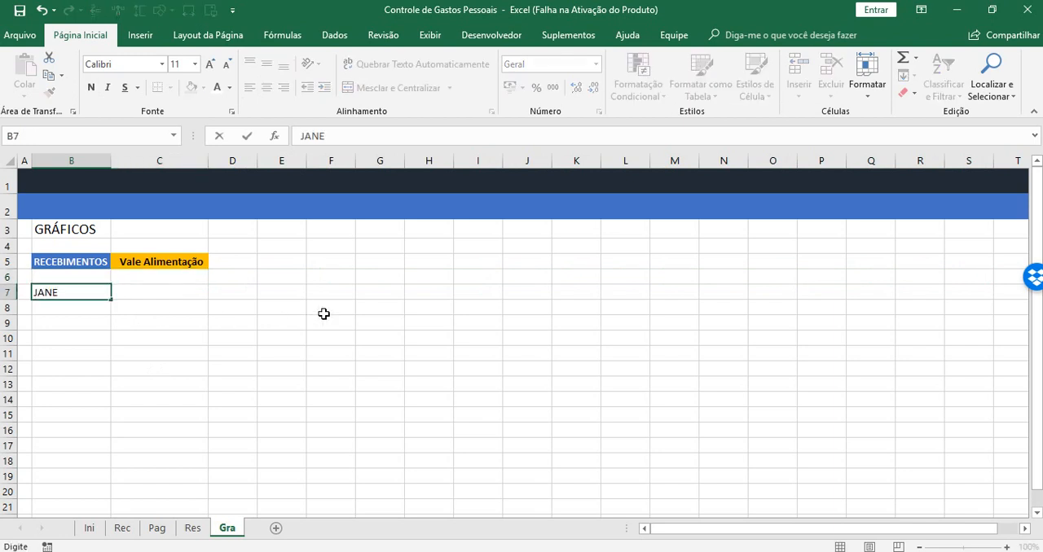
pyautogui.write('IRO')
pyautogui.press('Tab')
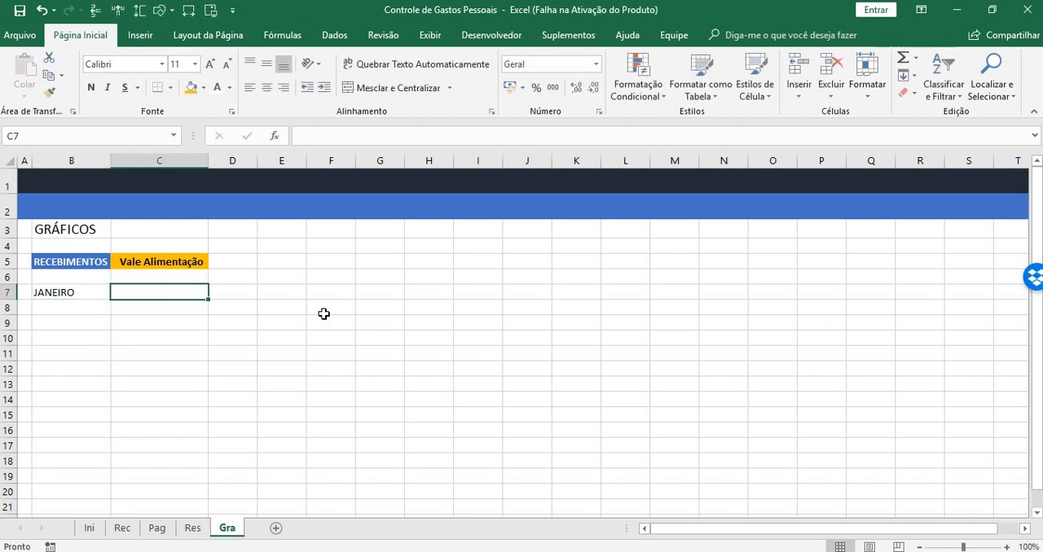
pyautogui.click(78, 291)
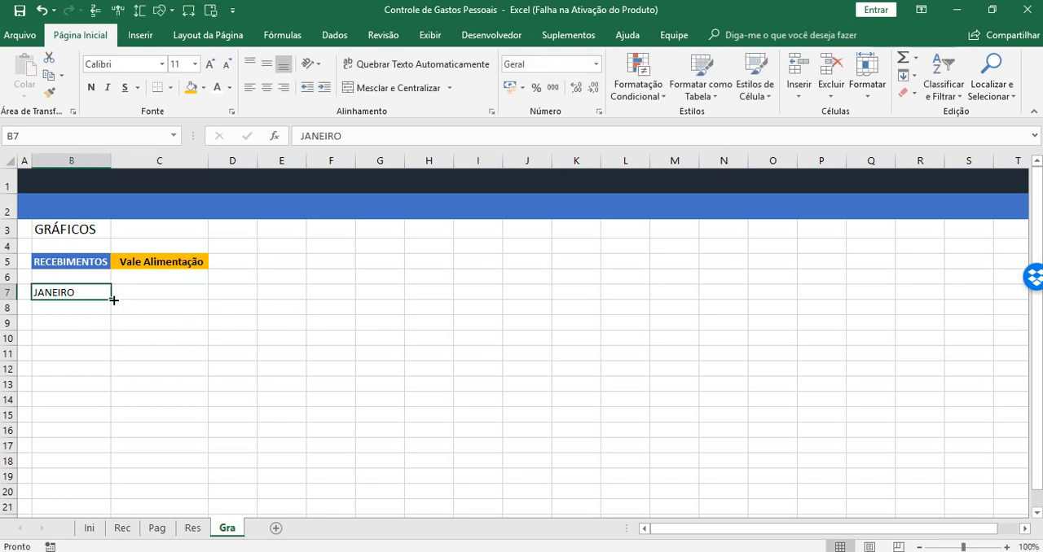
pyautogui.moveTo(112, 299); pyautogui.dragTo(702, 294)
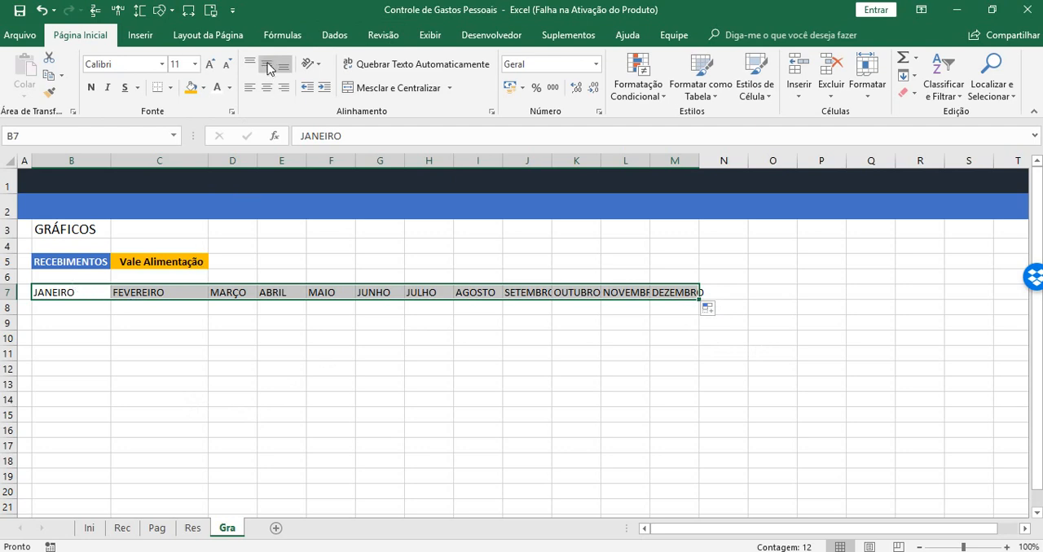
# Start a PROCV formula in cell B8 with the absolute reference $C$5 as the lookup value
pyautogui.click(75, 312)
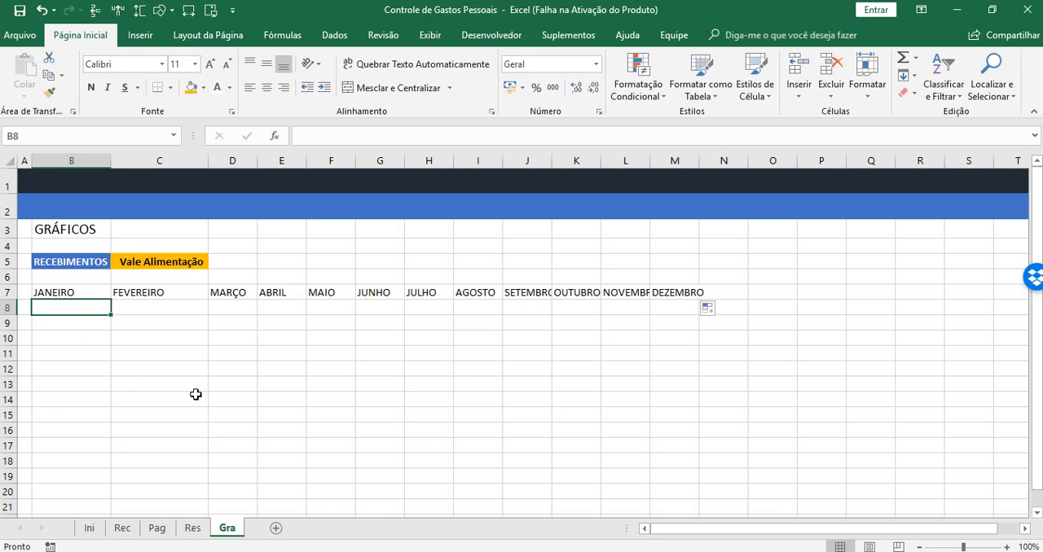
pyautogui.write('=')
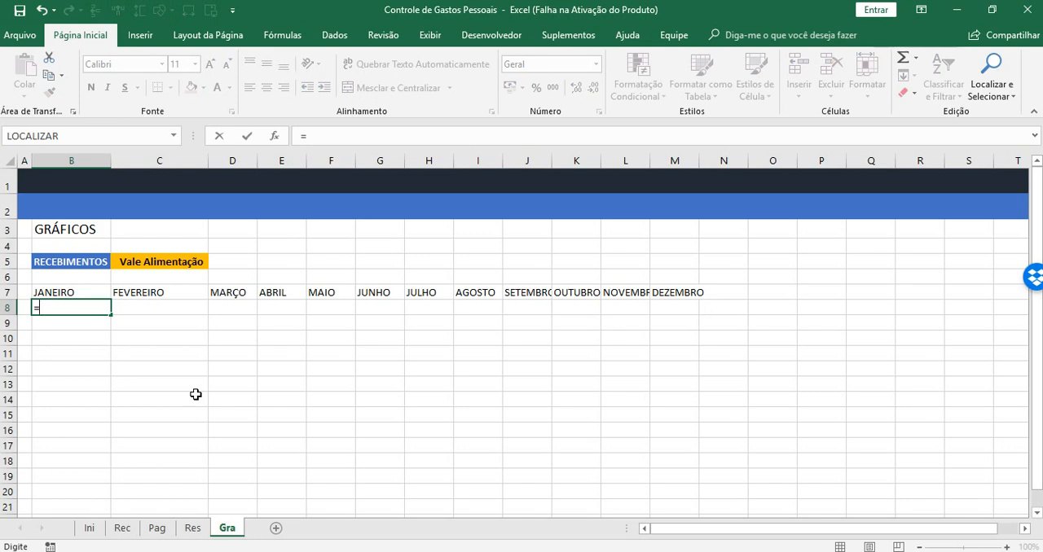
pyautogui.write('PROC')
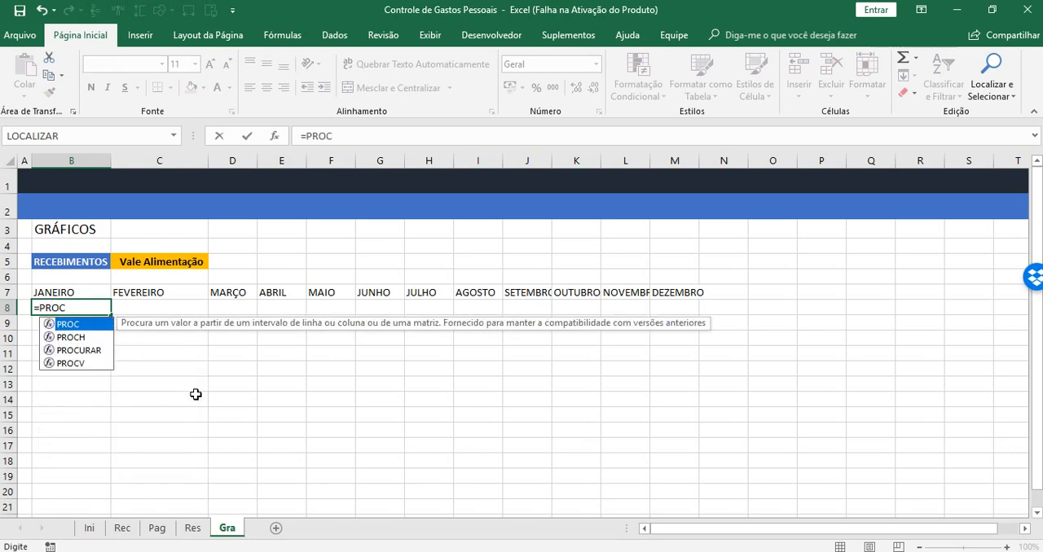
pyautogui.press('Down')
pyautogui.press('Down')
pyautogui.press('Down')
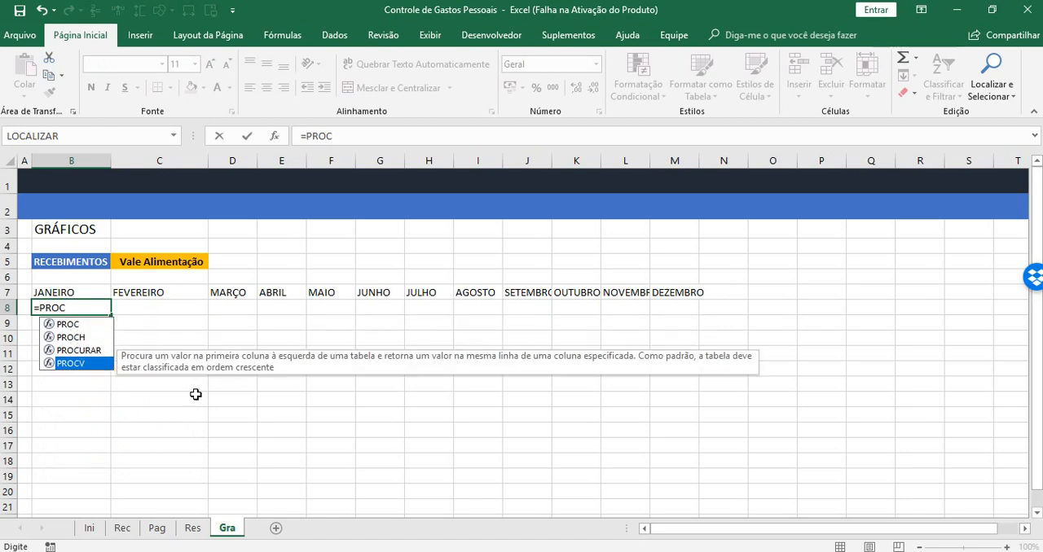
pyautogui.press('Tab')
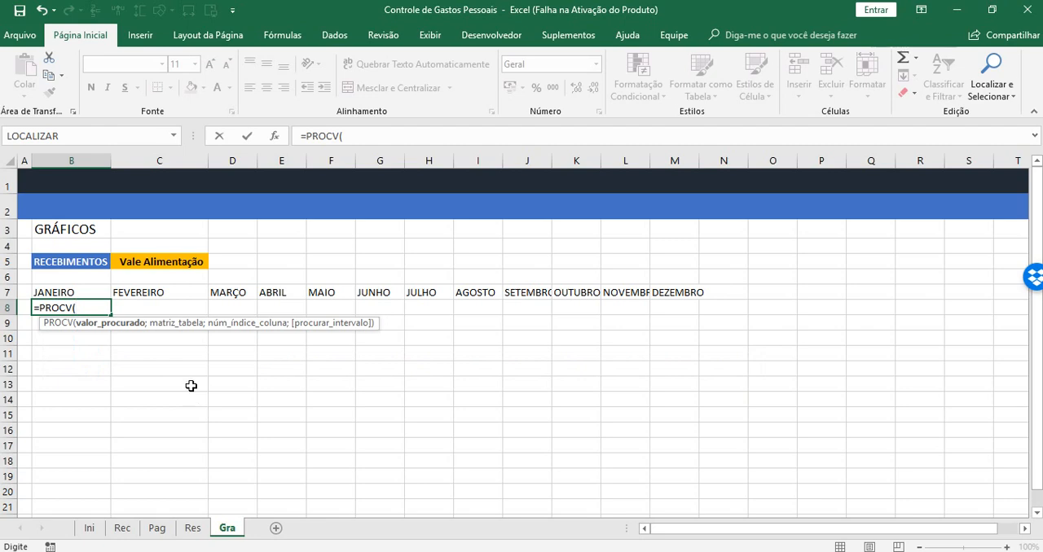
pyautogui.click(146, 260)
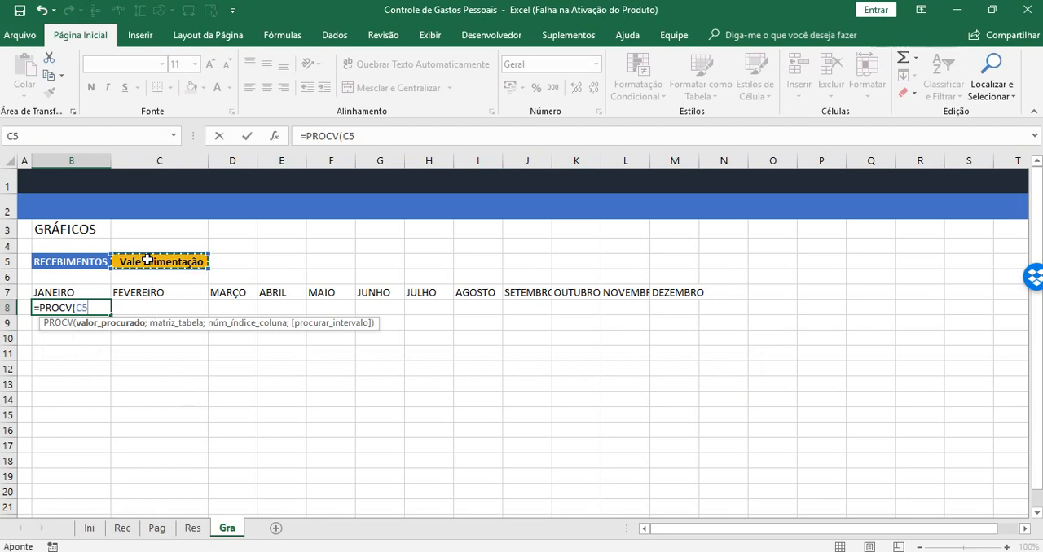
pyautogui.press('F4')
pyautogui.click(347, 139)
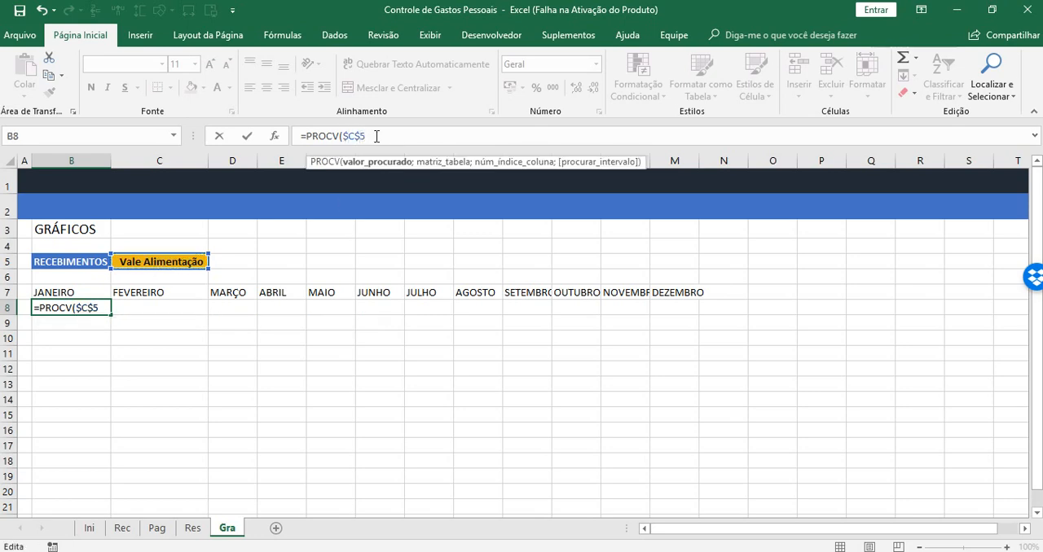
pyautogui.write(';')
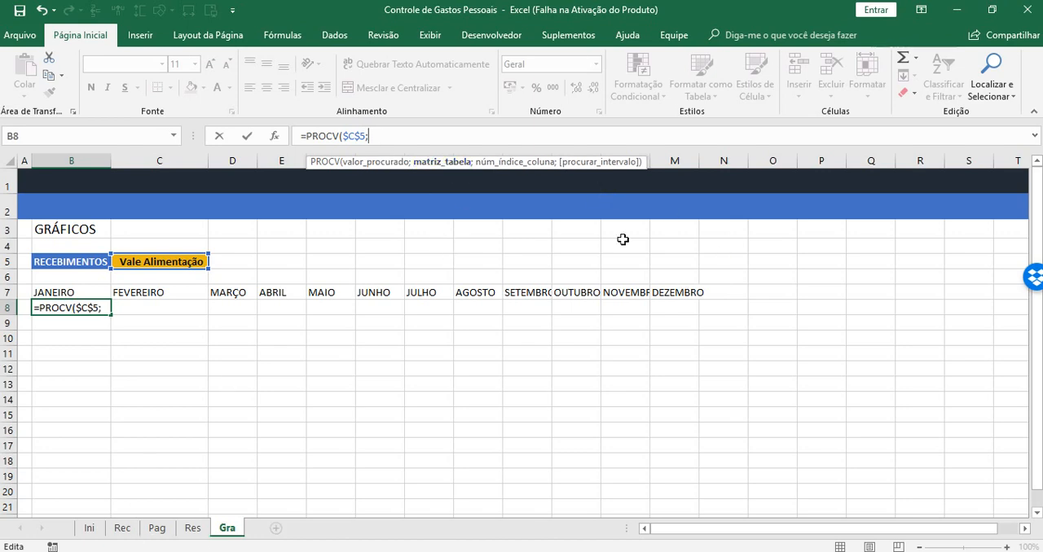
# Set the PROCV table array to the absolute range $B$8:$N$13 on the Res sheet
pyautogui.click(191, 530)
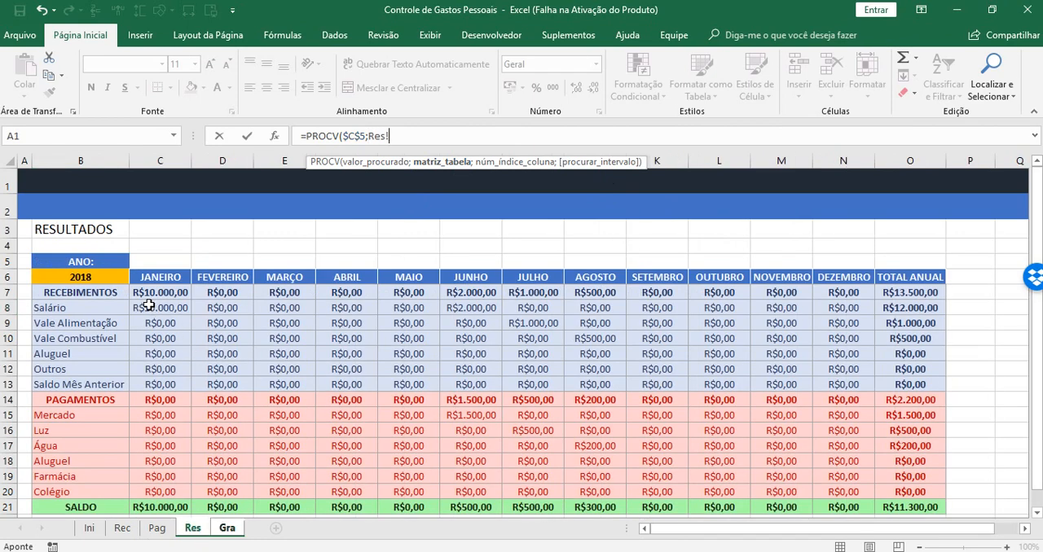
pyautogui.click(73, 308)
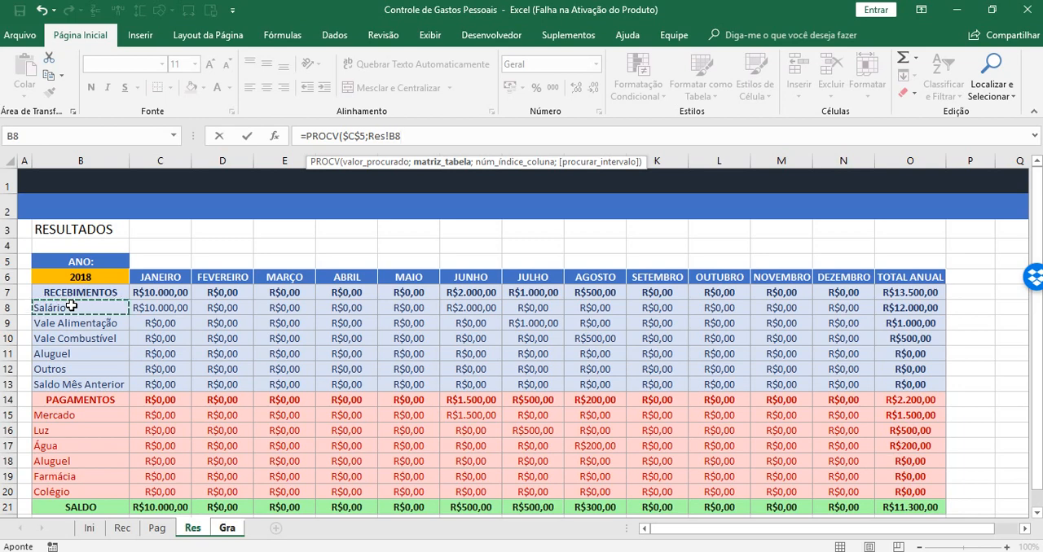
pyautogui.moveTo(72, 307); pyautogui.dragTo(824, 366)
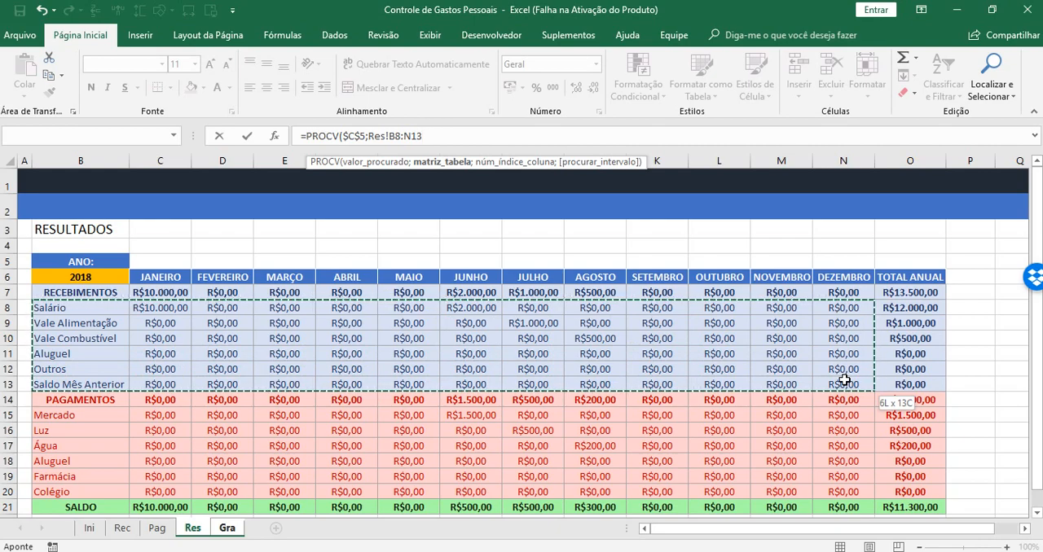
pyautogui.moveTo(844, 381); pyautogui.dragTo(844, 380)
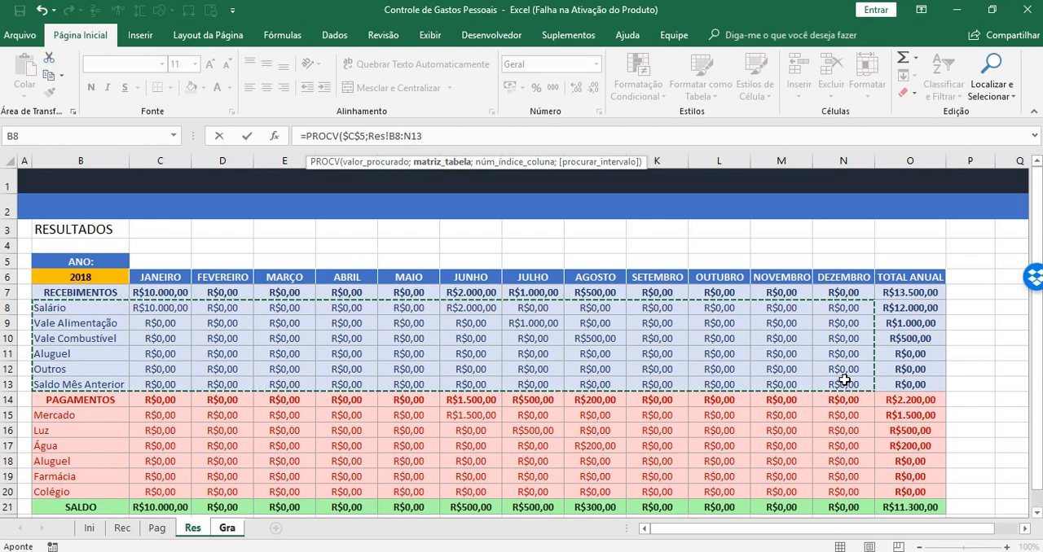
pyautogui.press('F4')
pyautogui.write(';')
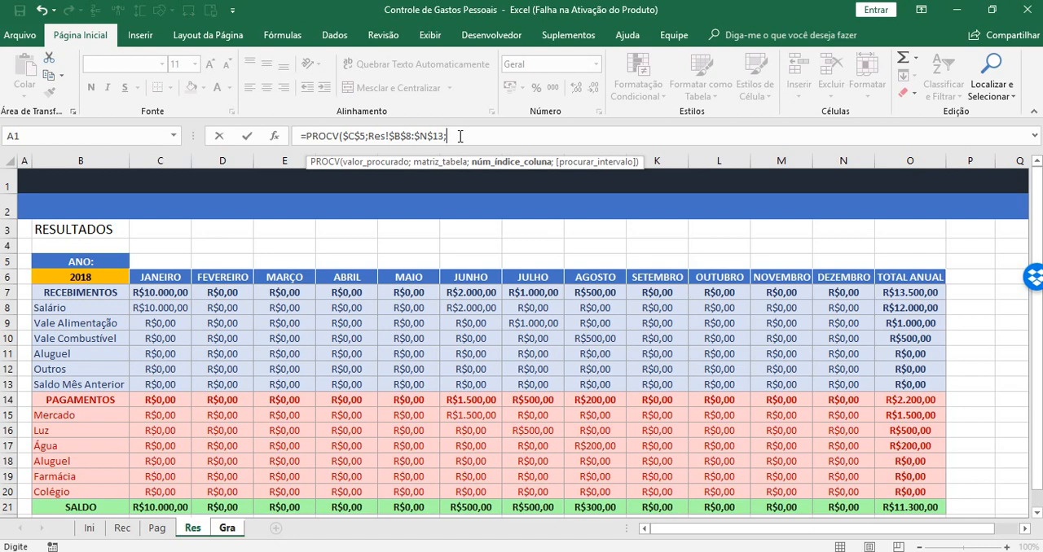
pyautogui.write('COL')
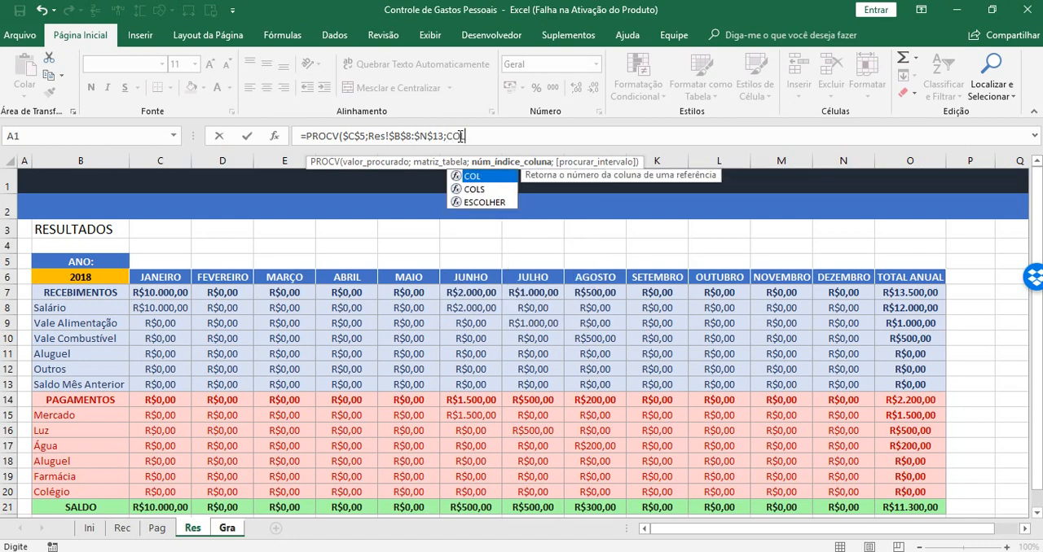
pyautogui.press('Tab')
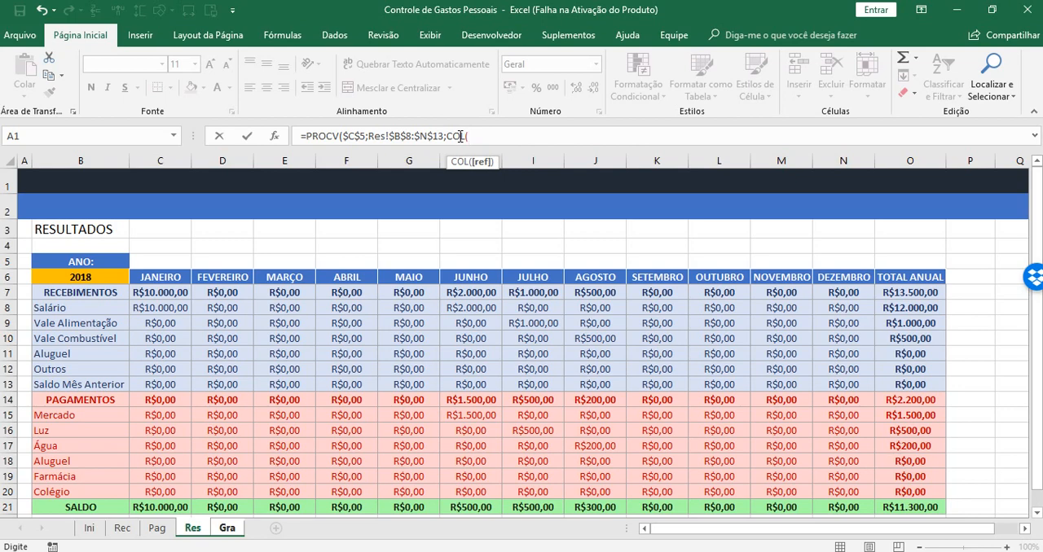
pyautogui.press('BackSpace')
pyautogui.press('BackSpace')
pyautogui.press('BackSpace')
pyautogui.press('BackSpace')
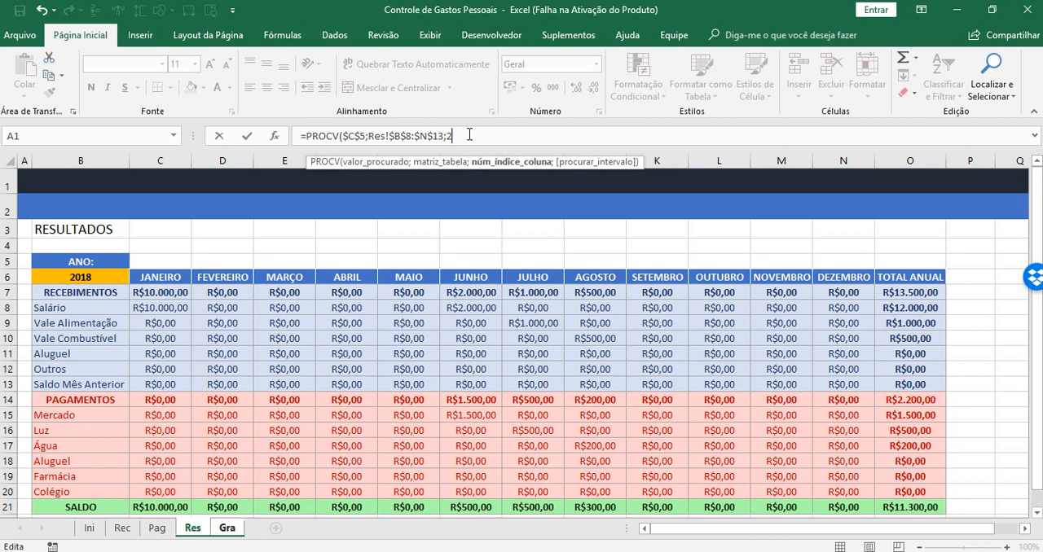
# Complete the B8 formula with column index 2 and FALSO for an exact match
pyautogui.write(';')
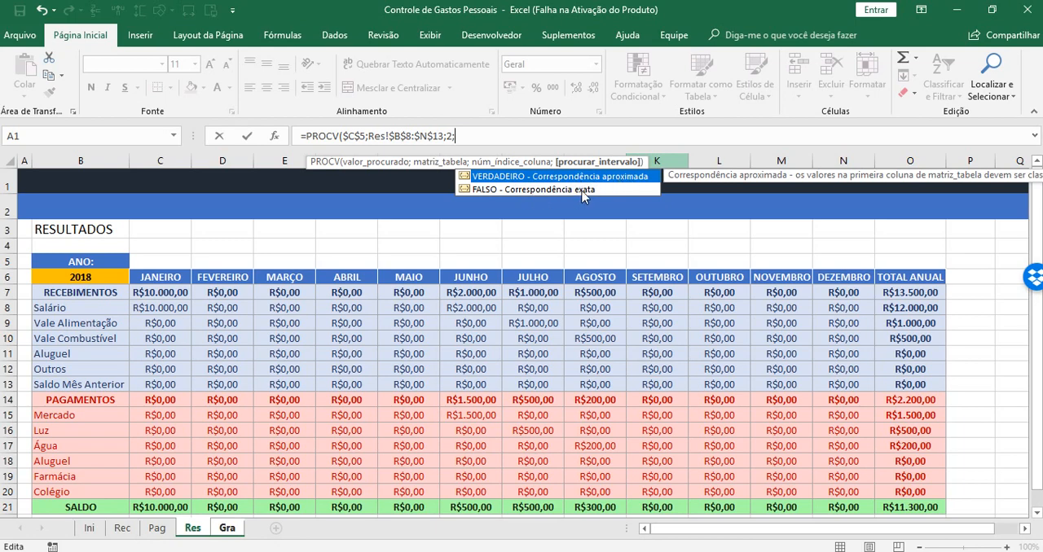
pyautogui.click(583, 195)
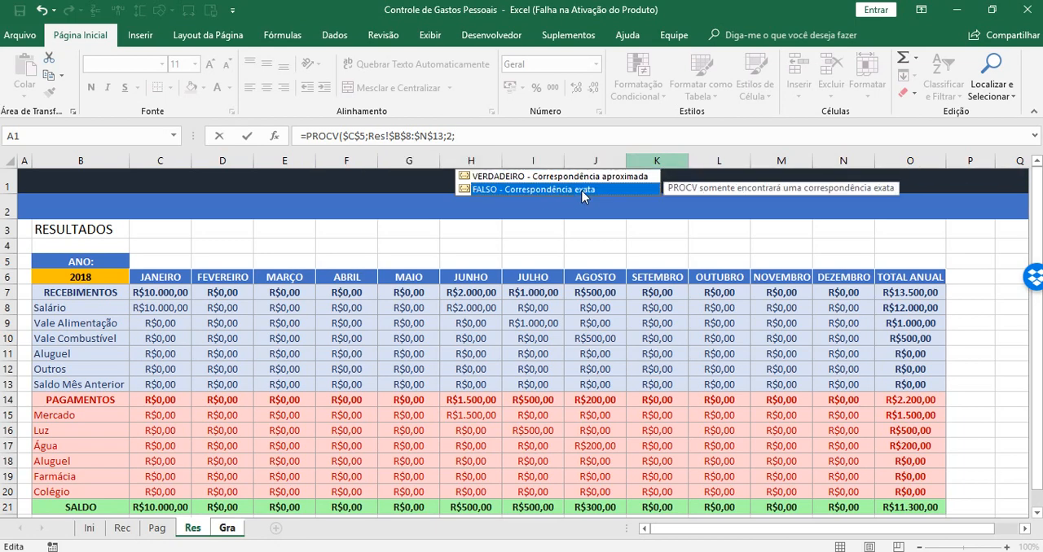
pyautogui.doubleClick(584, 190)
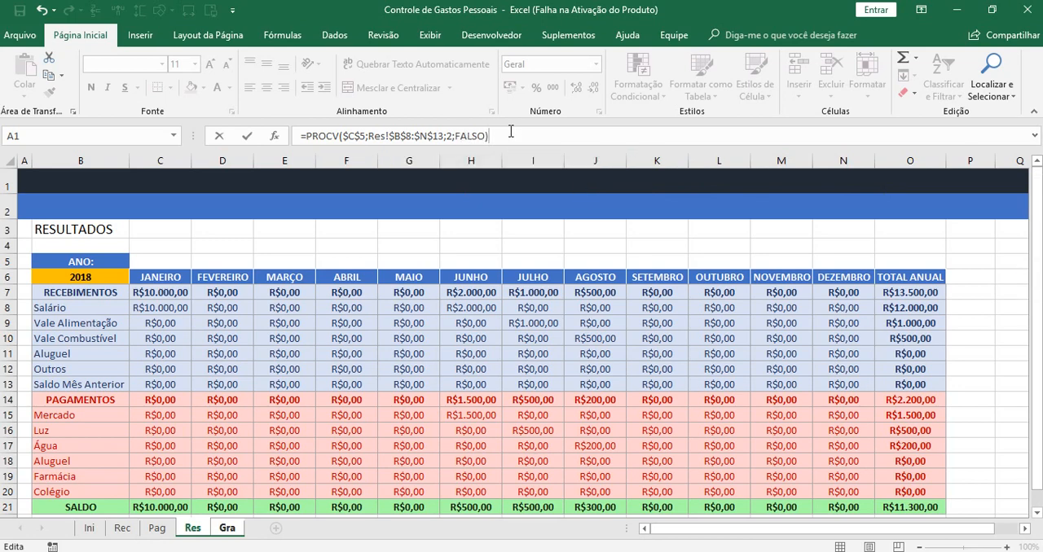
pyautogui.write(')')
pyautogui.press('Return')
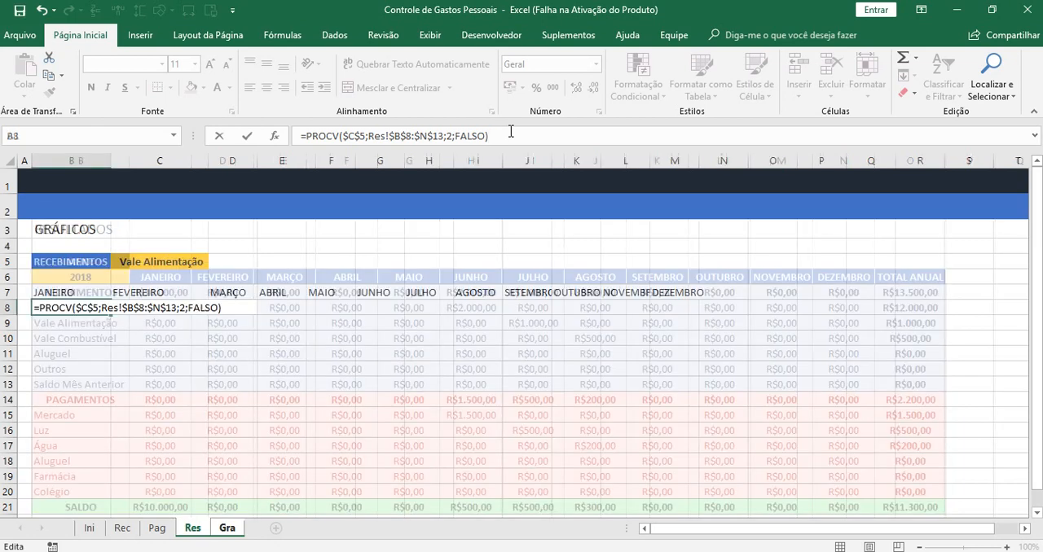
# Center cell B8 horizontally and vertically and apply the Moeda number format
pyautogui.click(87, 307)
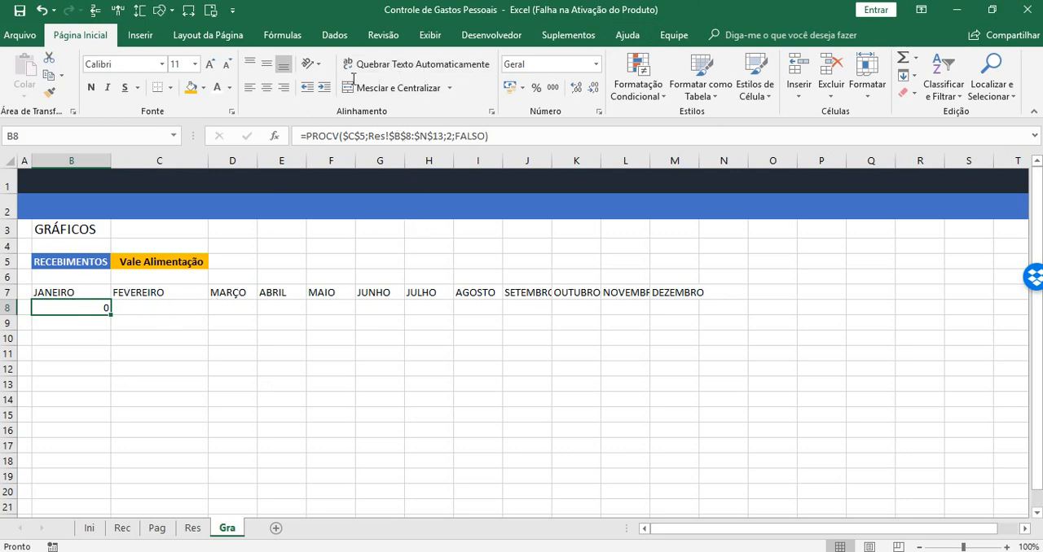
pyautogui.click(266, 87)
pyautogui.click(267, 64)
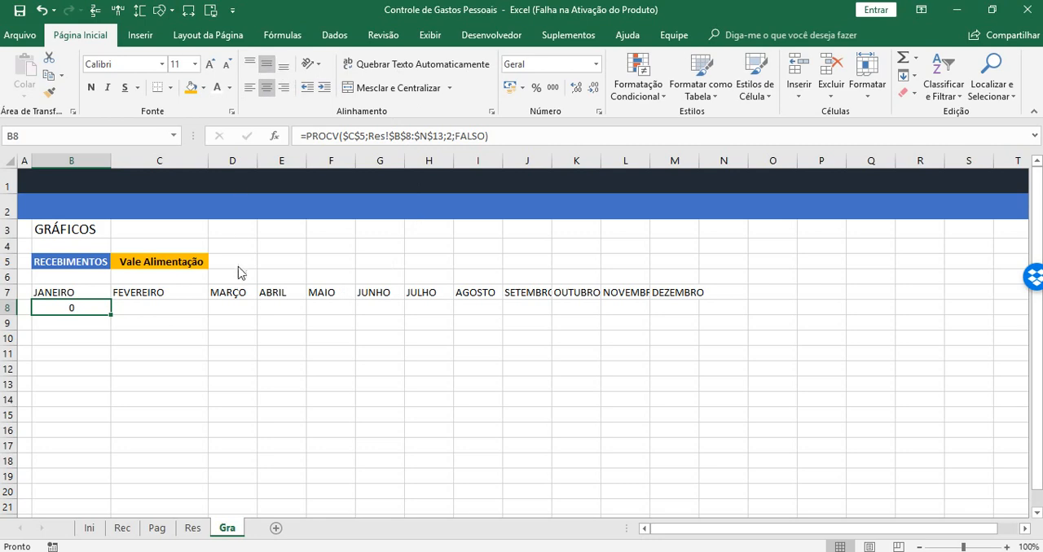
pyautogui.click(595, 64)
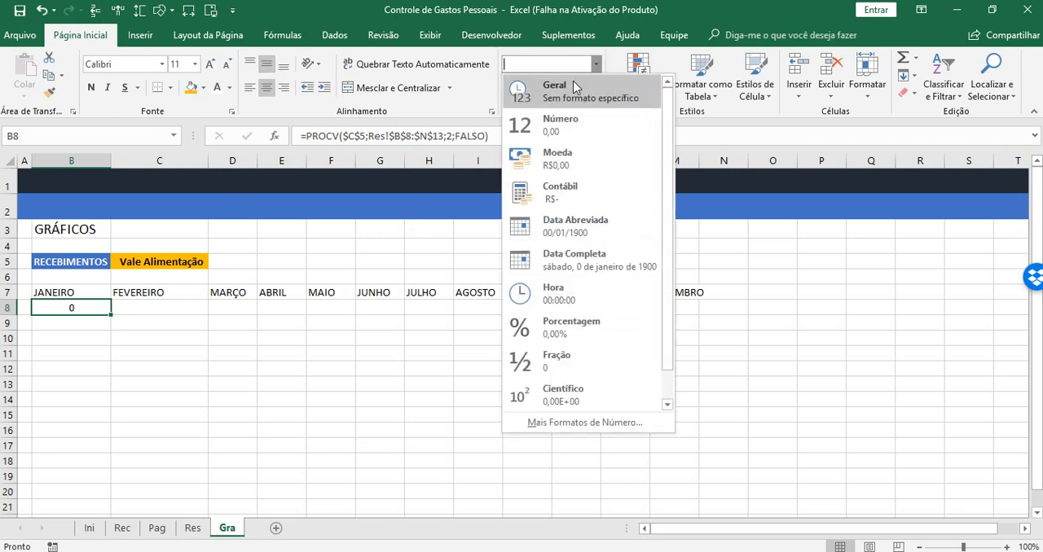
pyautogui.click(542, 159)
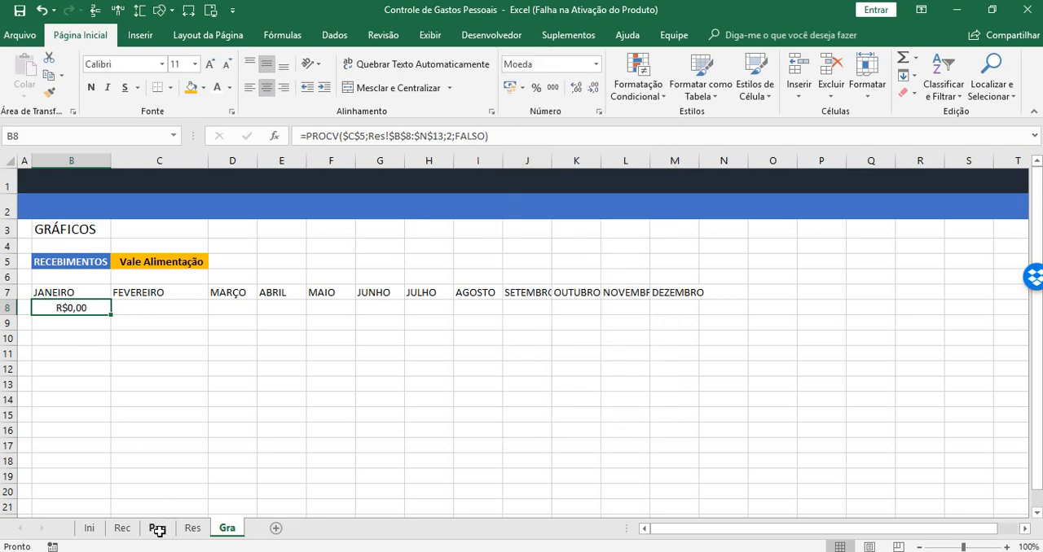
# Check the January income values on the Res sheet and set the category in C5 of the Gra sheet to Salário
pyautogui.click(193, 528)
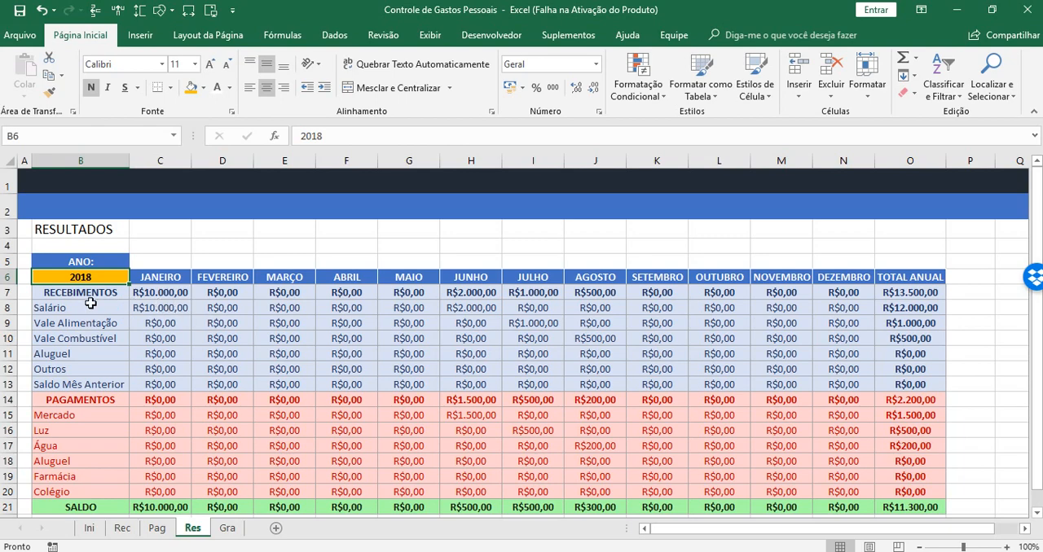
pyautogui.click(227, 528)
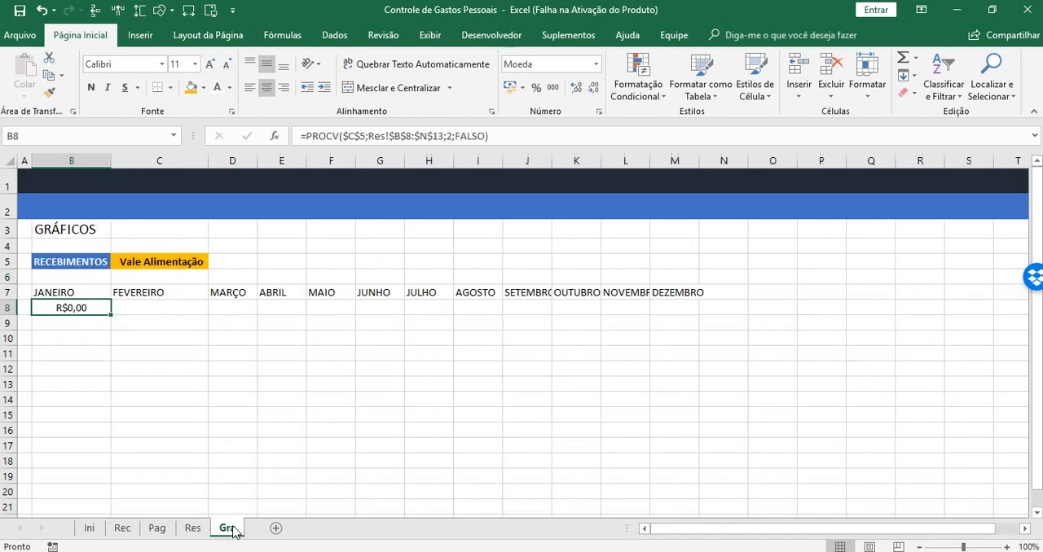
pyautogui.click(174, 262)
pyautogui.click(215, 261)
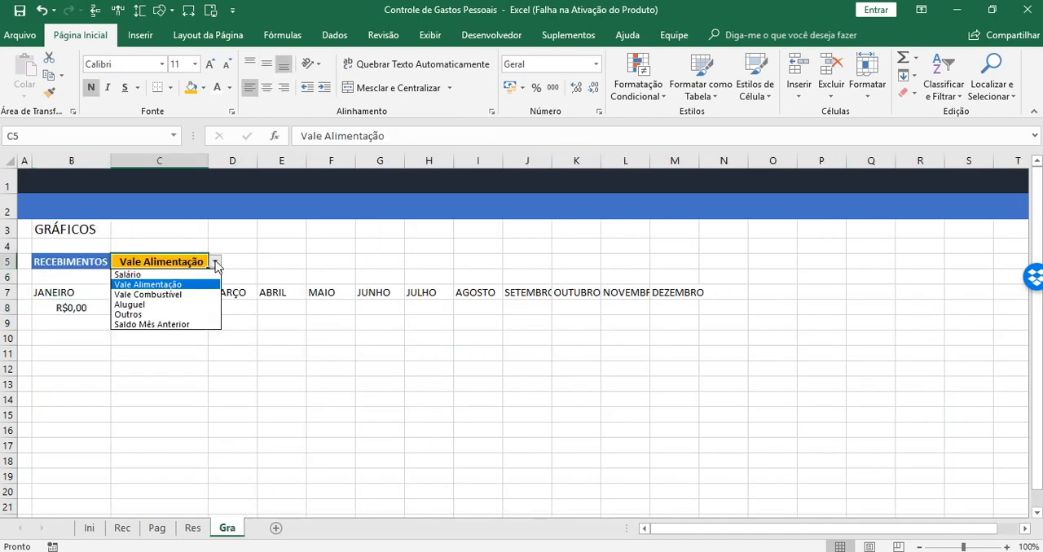
pyautogui.click(157, 275)
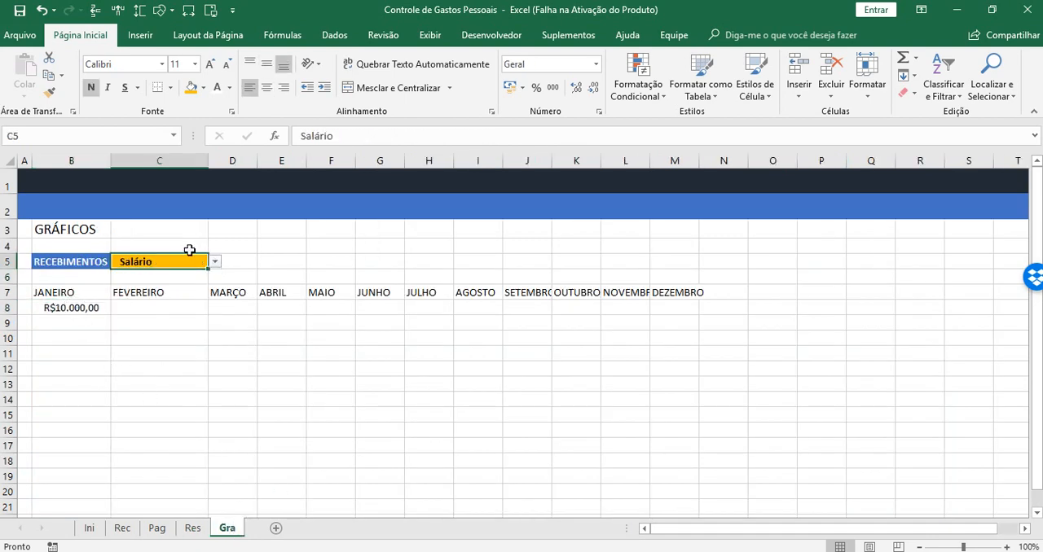
# Fill the B8 formula across row 8 to M8 and autofit the widths of columns D through M
pyautogui.click(71, 307)
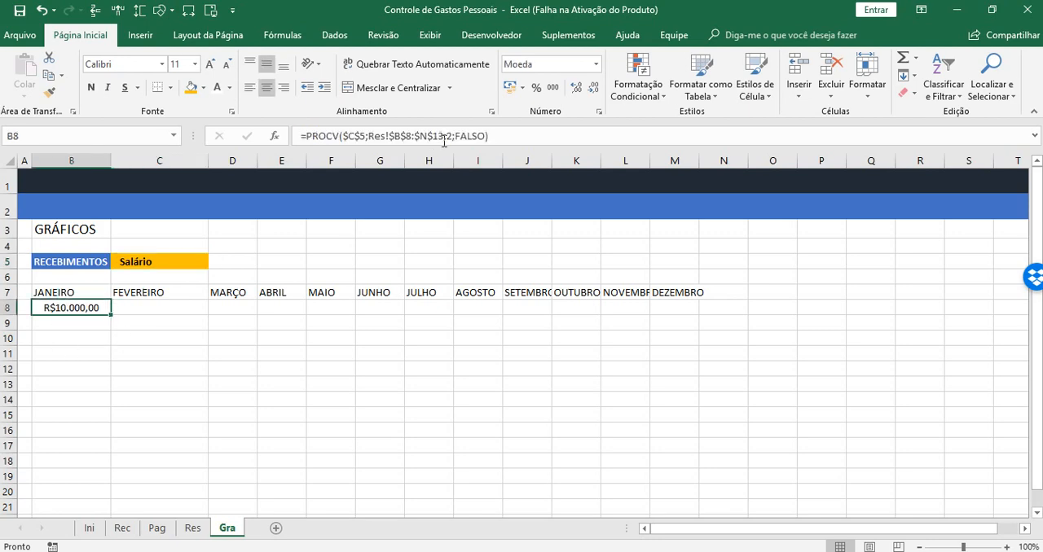
pyautogui.moveTo(111, 312); pyautogui.dragTo(685, 311)
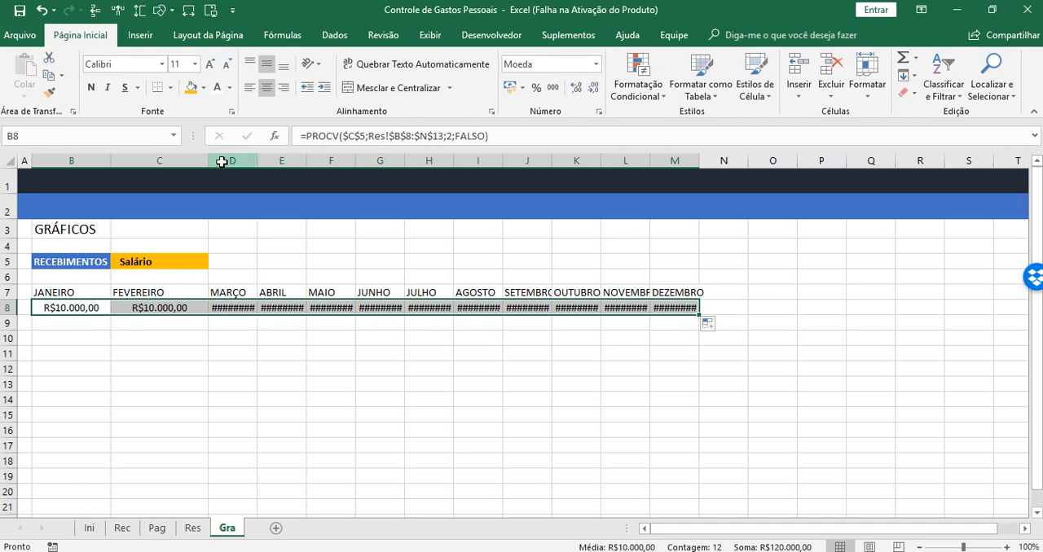
pyautogui.moveTo(221, 159); pyautogui.dragTo(709, 156)
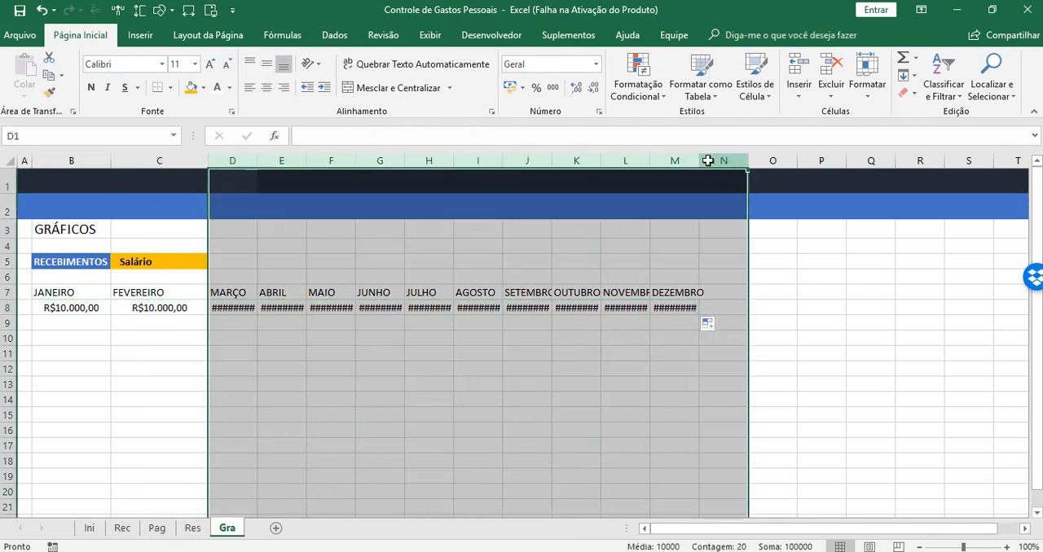
pyautogui.doubleClick(699, 161)
pyautogui.click(781, 317)
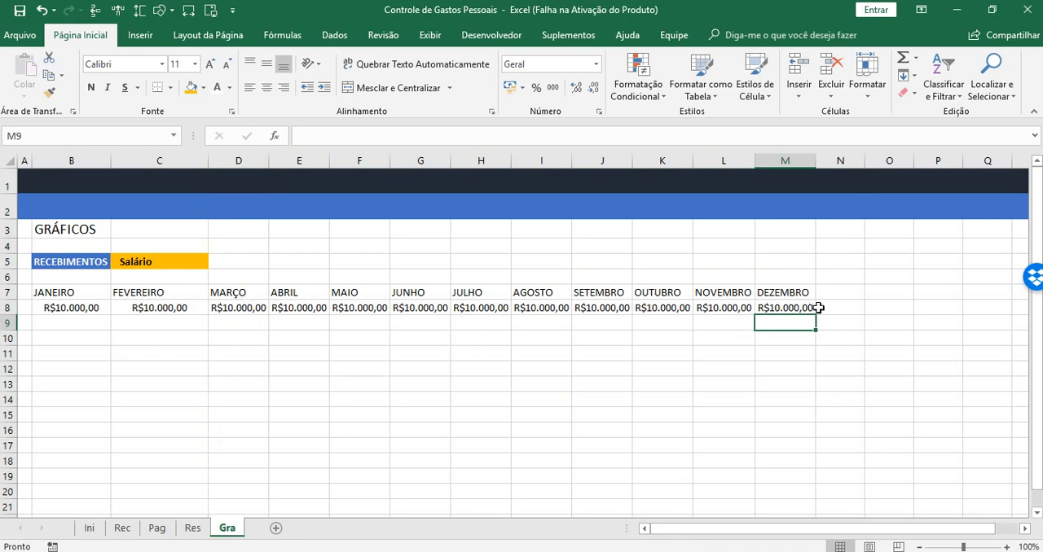
# Inspect the PROCV formulas across row 8, checking the column index argument in B8 and C8
pyautogui.click(148, 306)
pyautogui.click(235, 309)
pyautogui.click(283, 309)
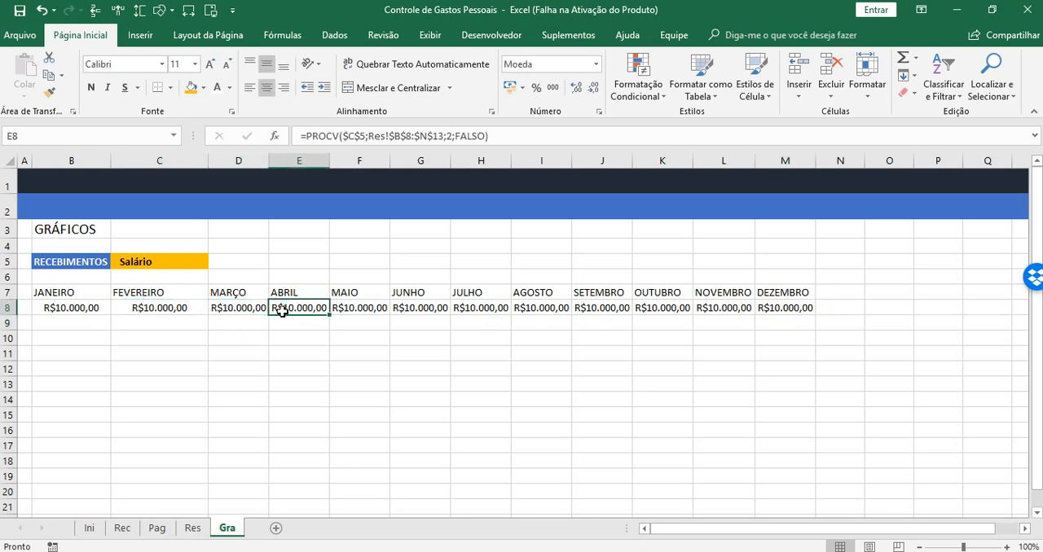
pyautogui.click(54, 307)
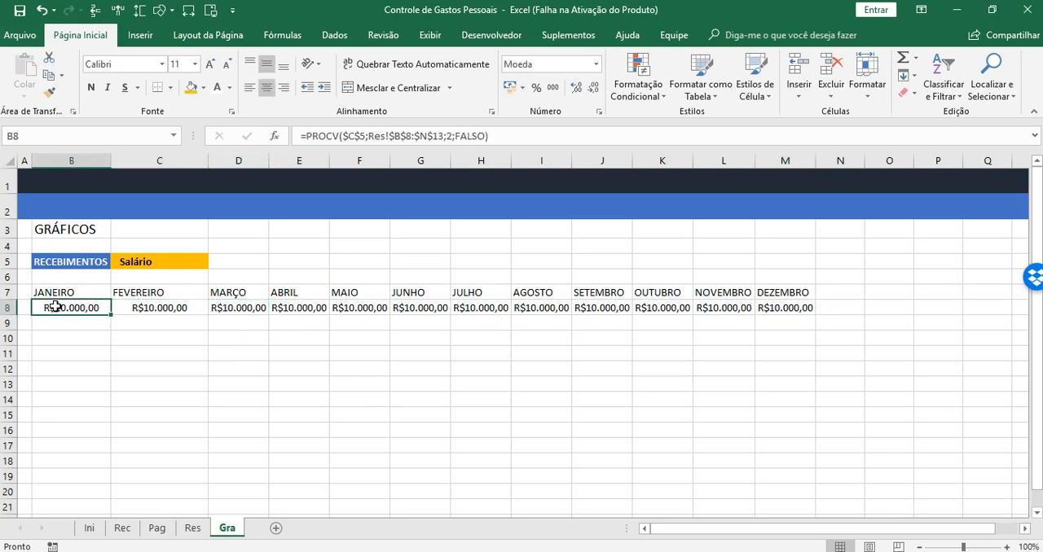
pyautogui.click(448, 134)
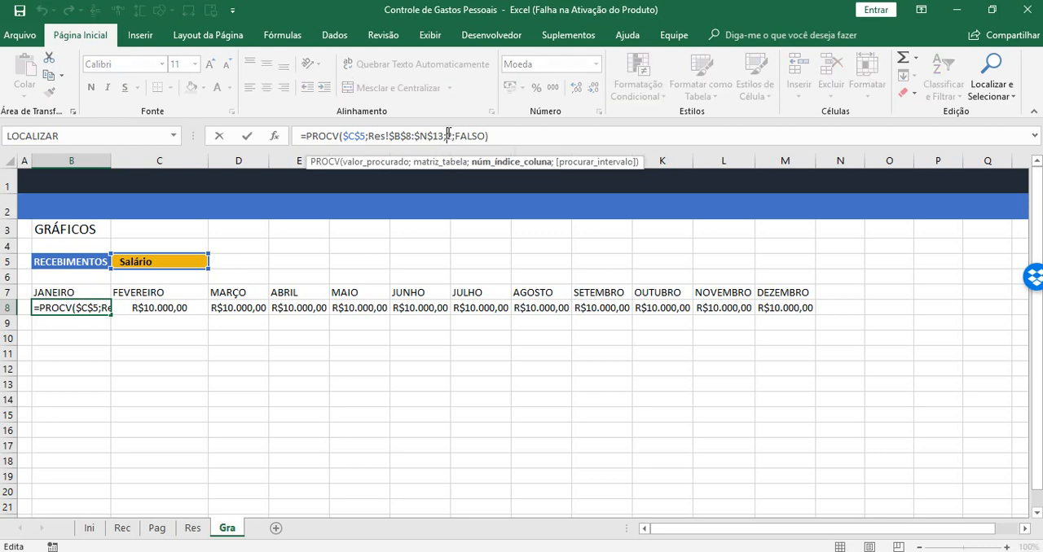
pyautogui.press('Escape')
pyautogui.click(169, 308)
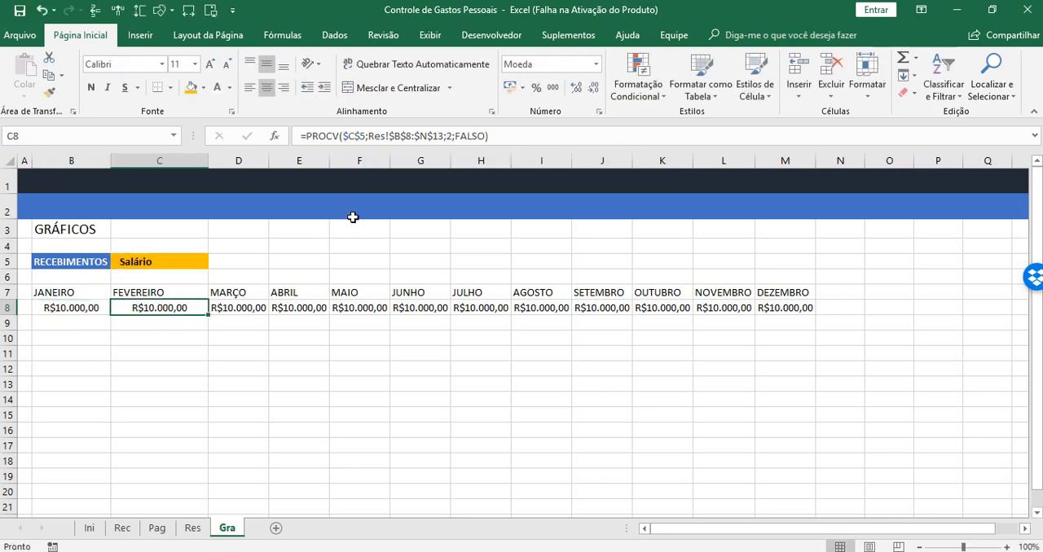
pyautogui.click(447, 136)
pyautogui.press('Escape')
pyautogui.click(65, 310)
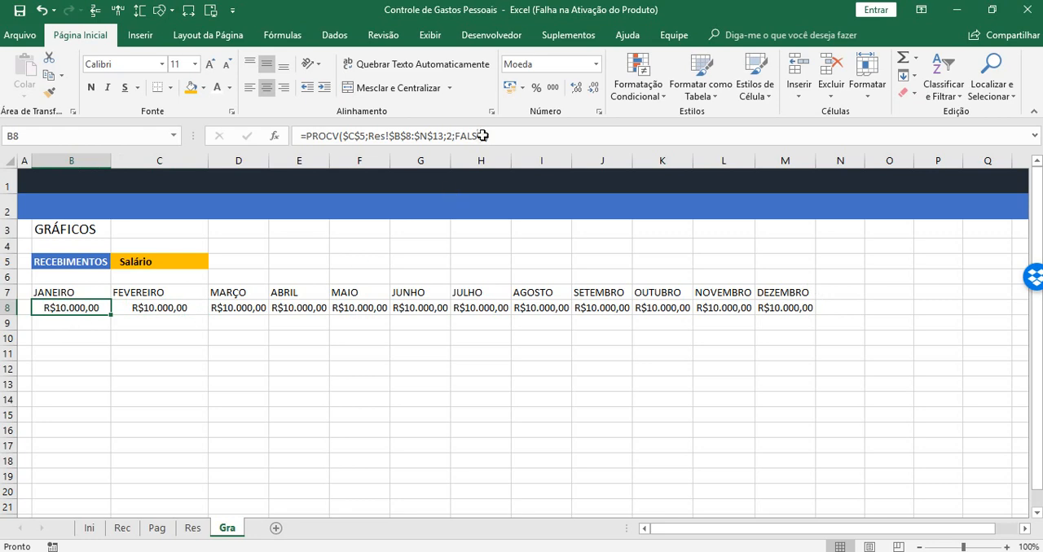
# Enter =COL() in B10 and fill it across row 10 to M10
pyautogui.click(72, 337)
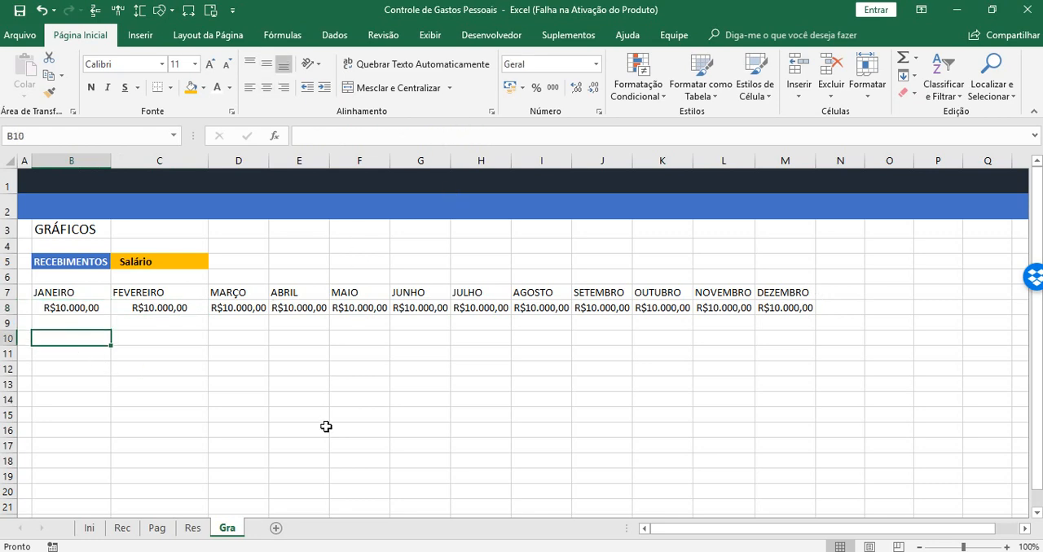
pyautogui.write('=COL')
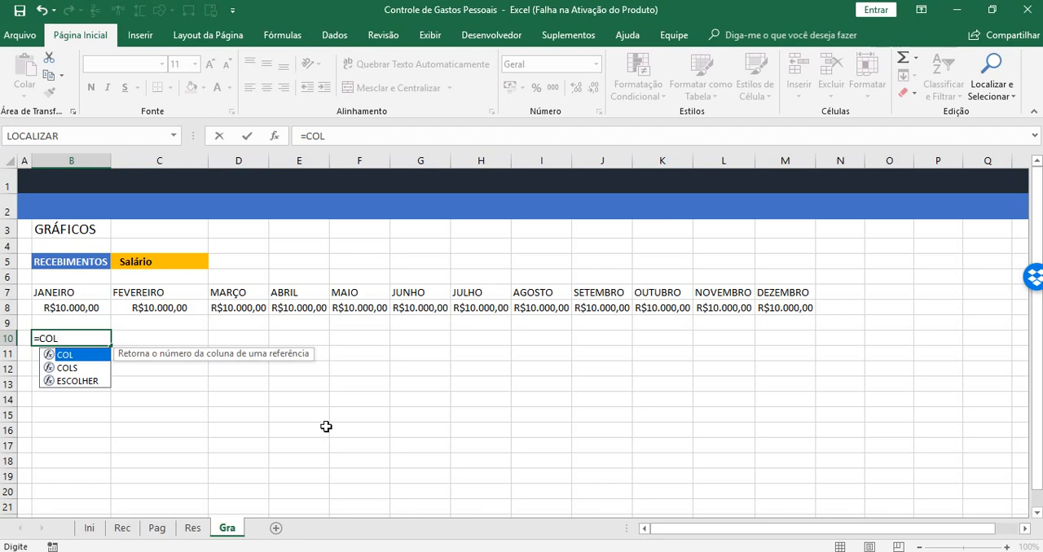
pyautogui.write('(')
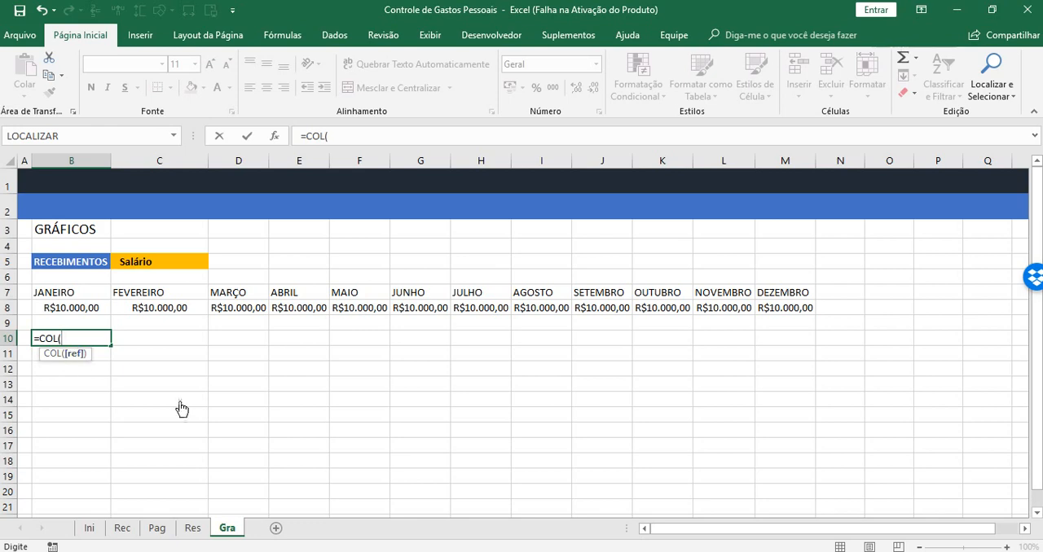
pyautogui.write(')')
pyautogui.press('Return')
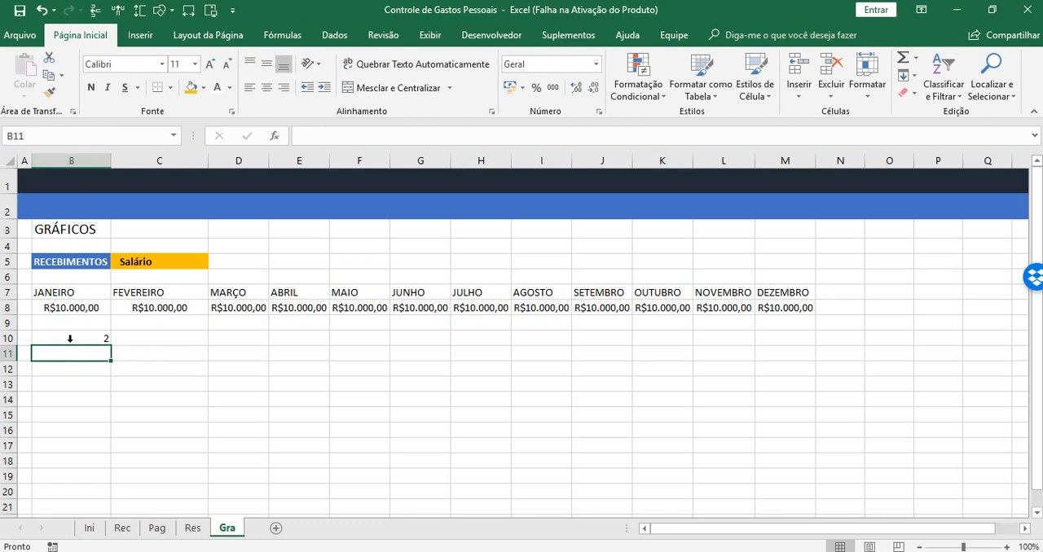
pyautogui.click(98, 335)
pyautogui.moveTo(110, 346); pyautogui.dragTo(808, 348)
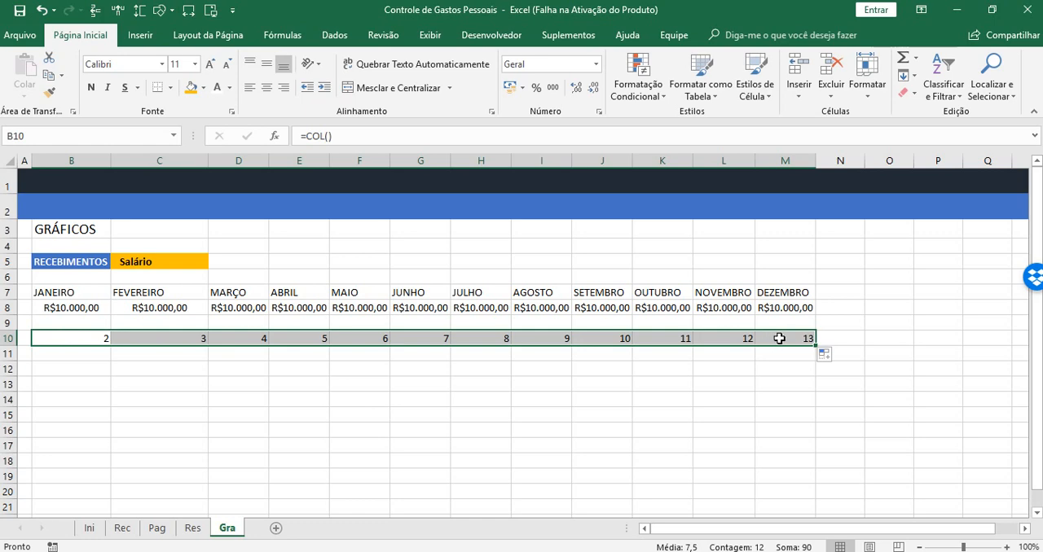
# Enter =LIN() in B11 and fill it down to B20
pyautogui.click(61, 353)
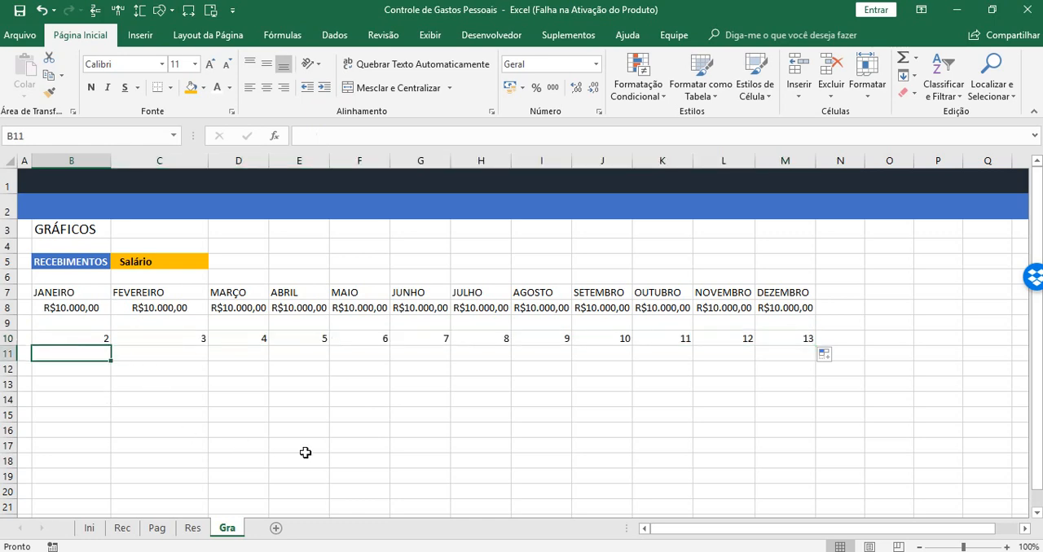
pyautogui.write('=LIN')
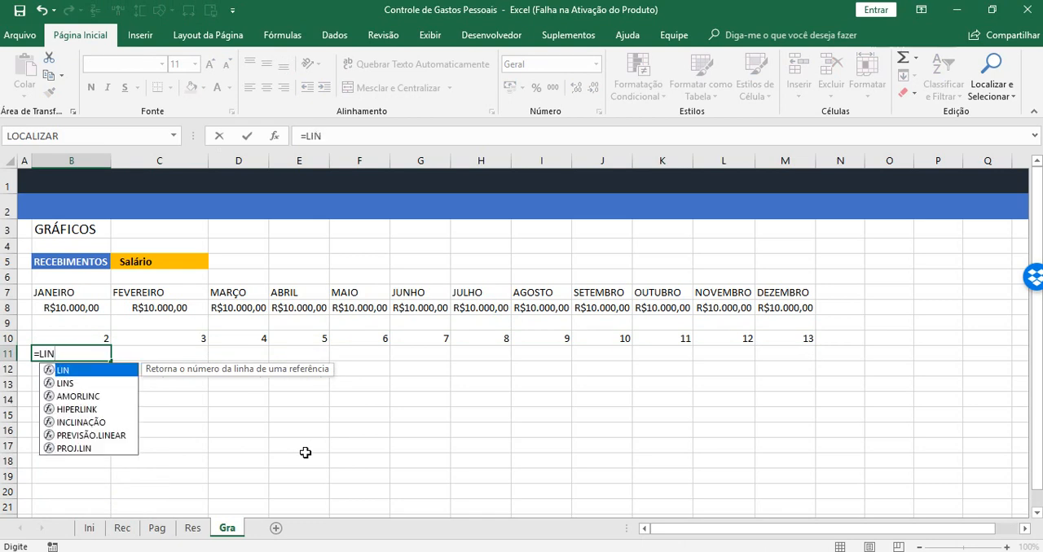
pyautogui.write('()')
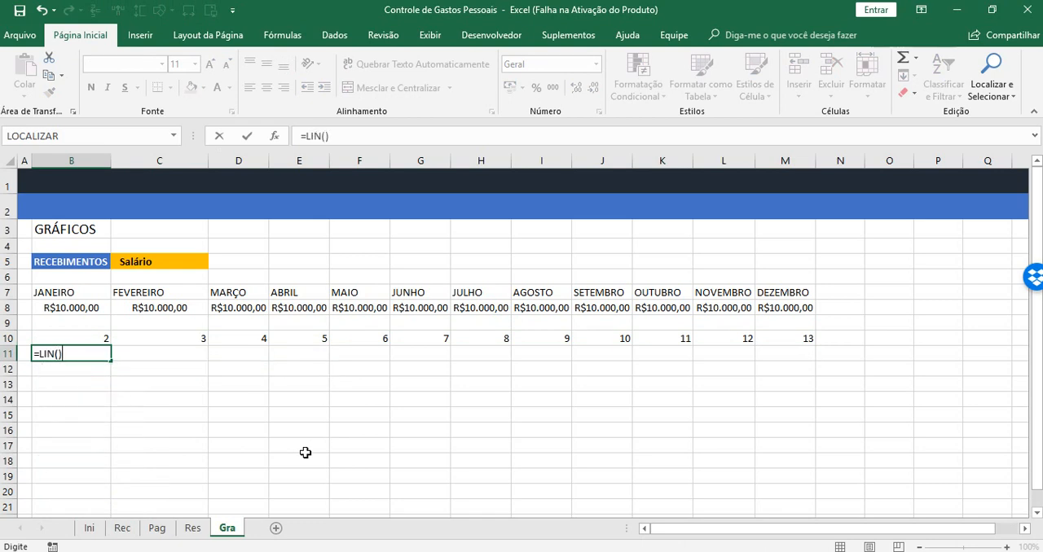
pyautogui.press('Return')
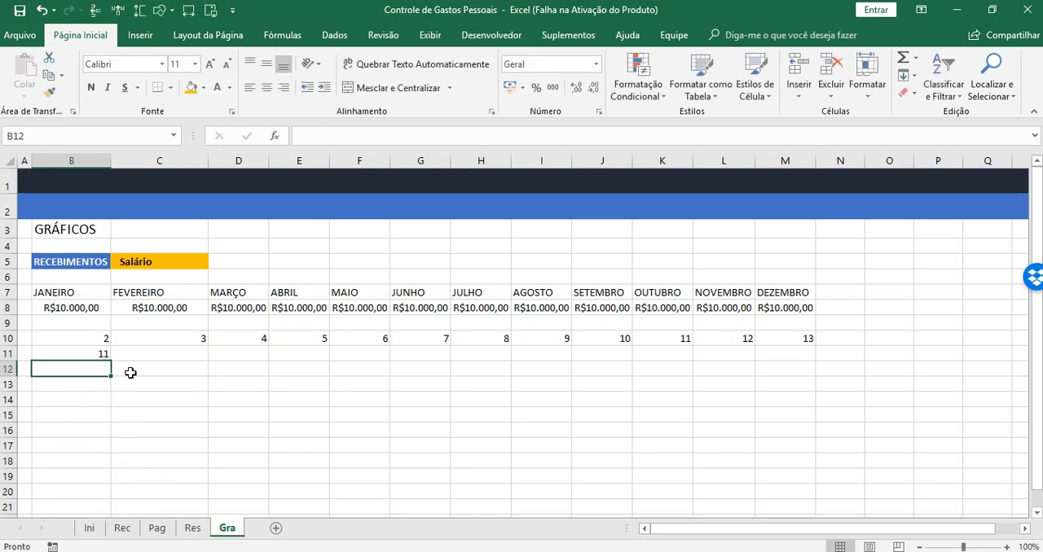
pyautogui.click(62, 355)
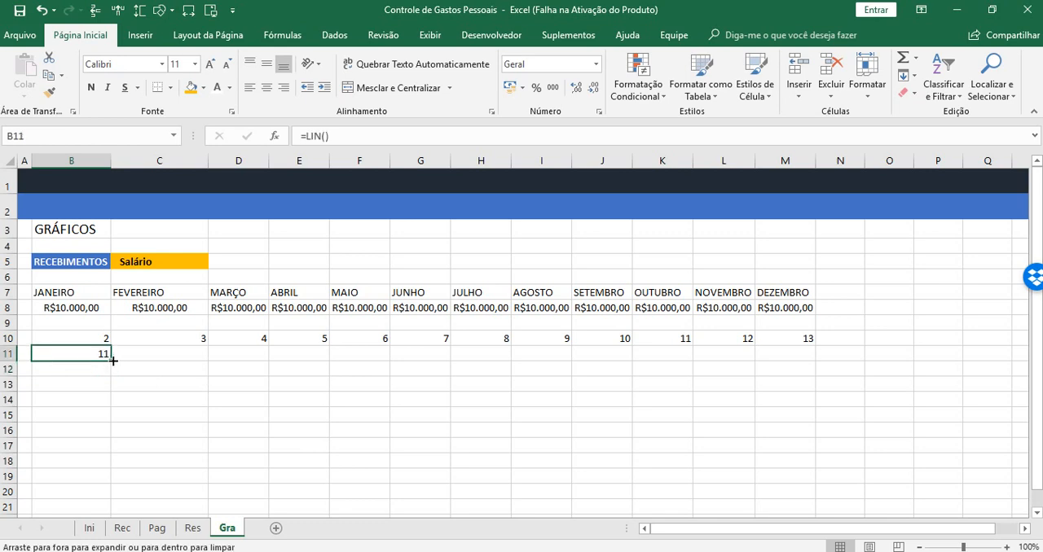
pyautogui.moveTo(112, 359); pyautogui.dragTo(105, 495)
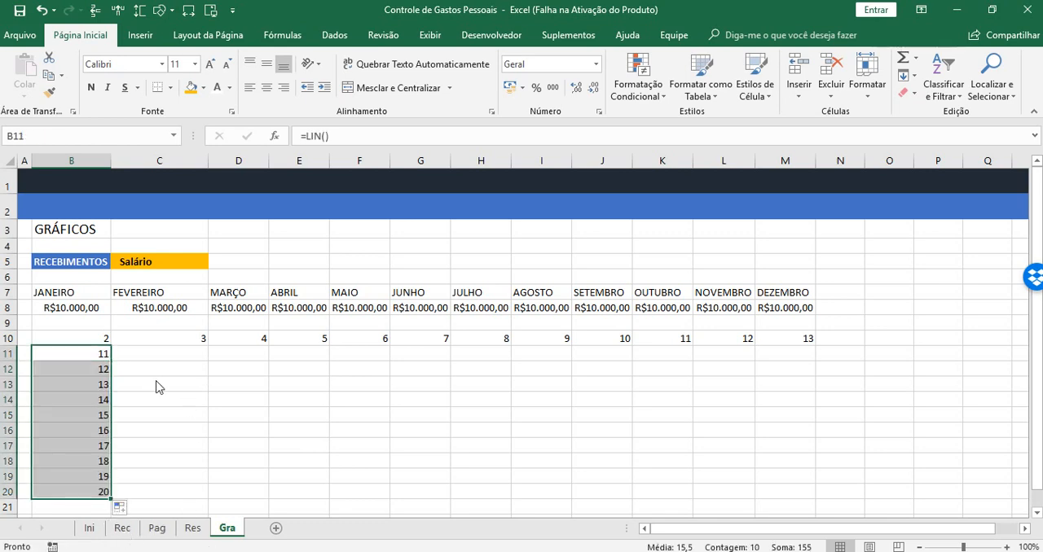
# Enter =LIN((A1)) in C11, accepting the suggested parenthesis correction, and fill it down to C20
pyautogui.click(145, 357)
pyautogui.write('=LIN')
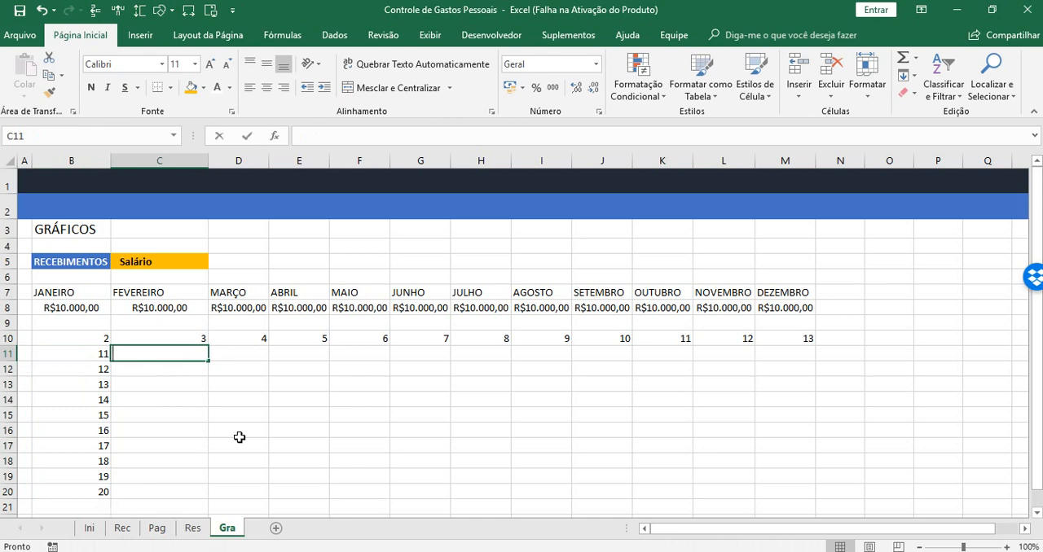
pyautogui.write('(')
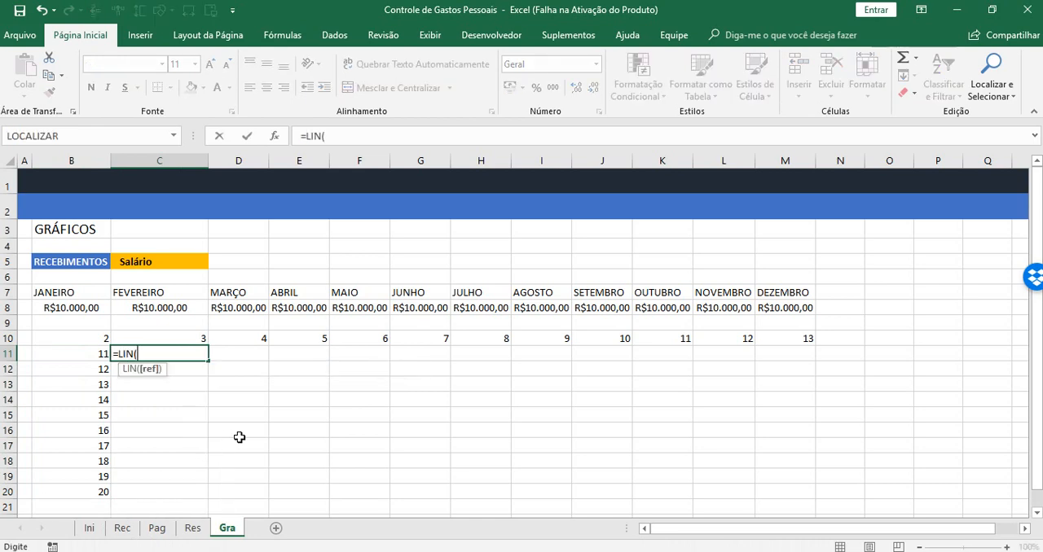
pyautogui.write('(a1')
pyautogui.press('Return')
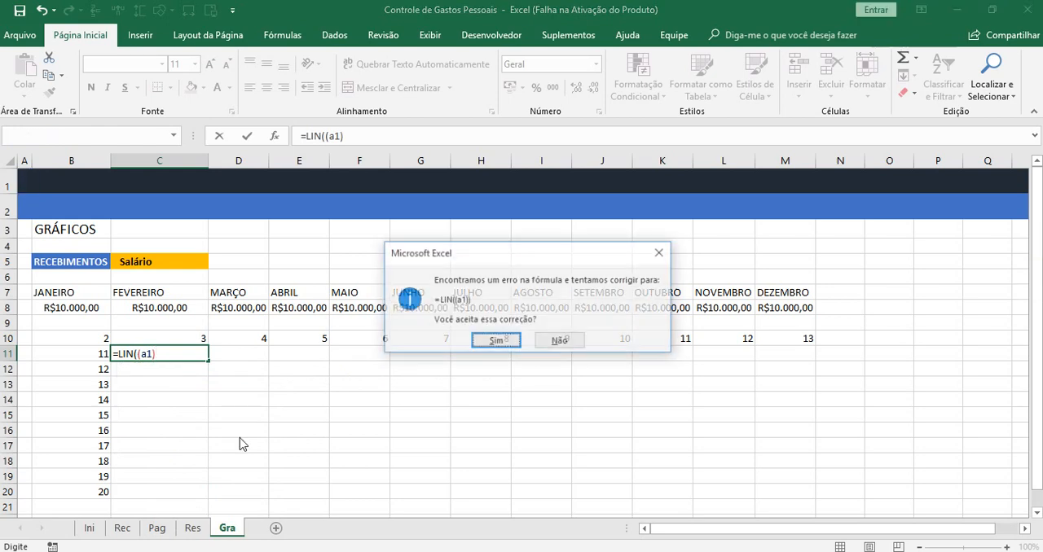
pyautogui.click(493, 341)
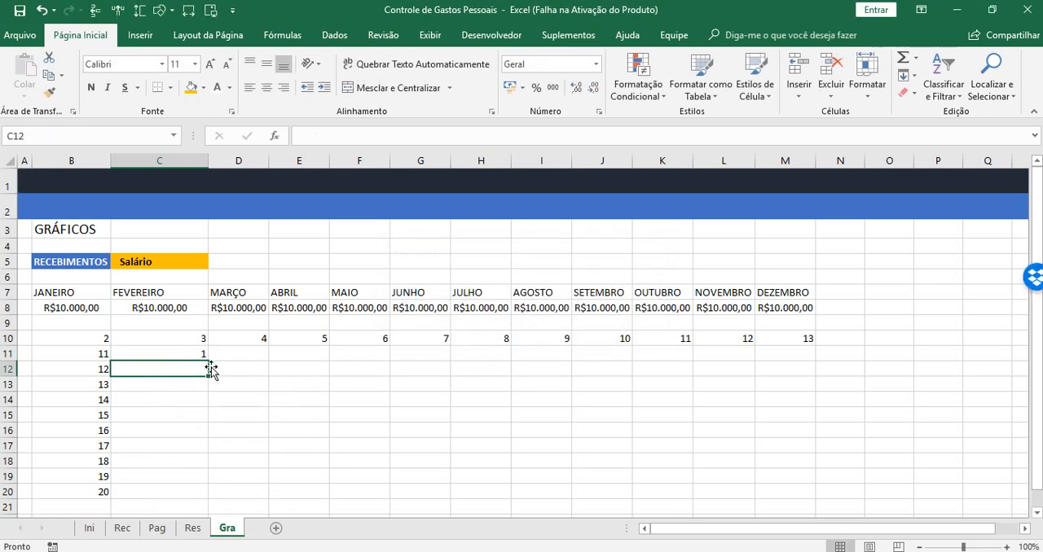
pyautogui.click(180, 355)
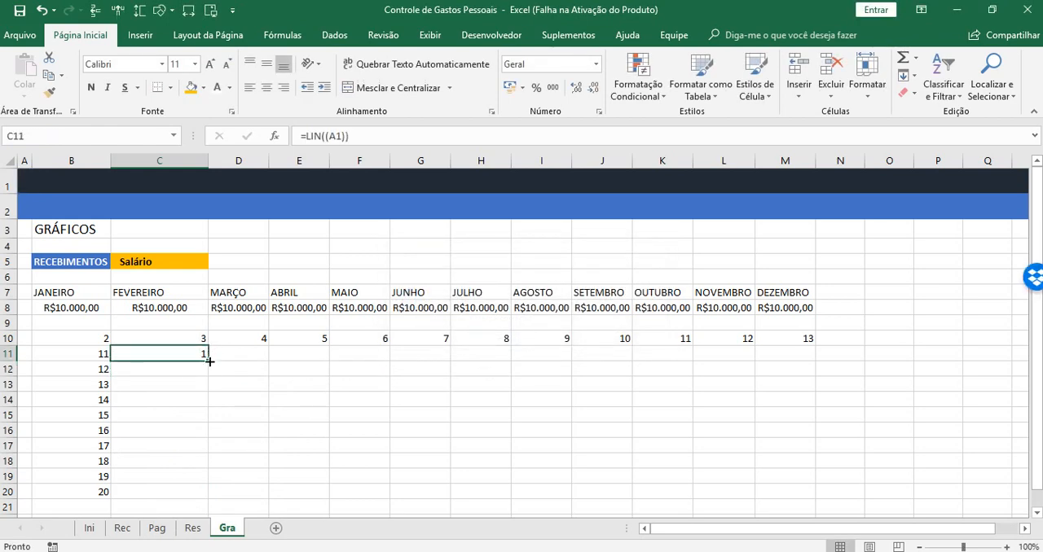
pyautogui.moveTo(209, 361); pyautogui.dragTo(203, 499)
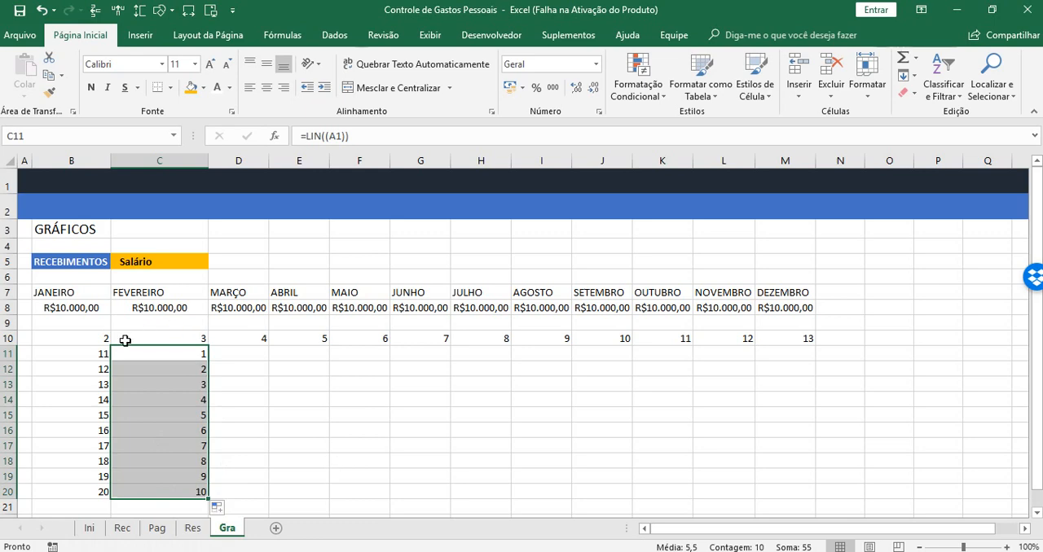
# Clear the LIN test formulas from rows 11 to 20 of columns B and C
pyautogui.moveTo(76, 352); pyautogui.dragTo(187, 480)
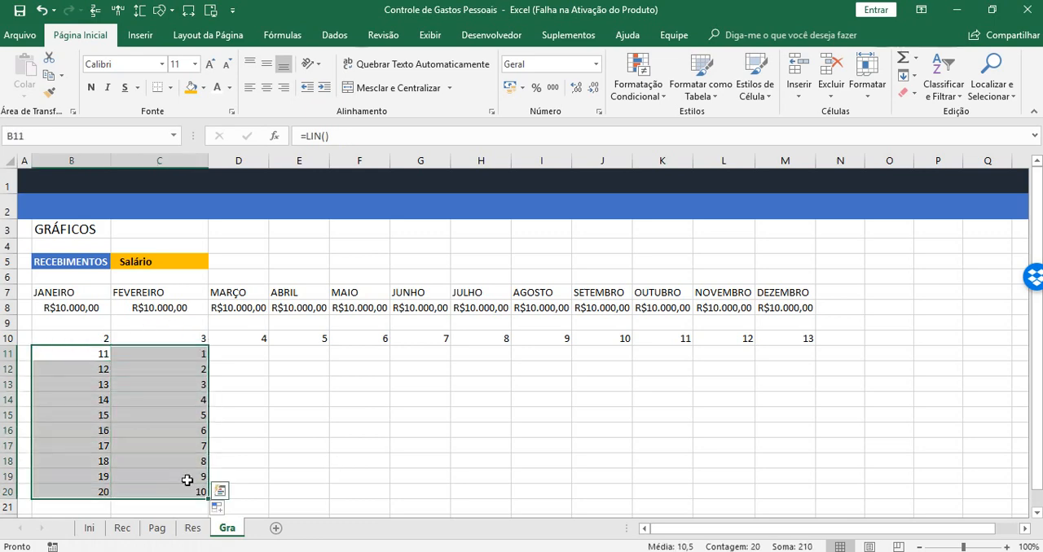
pyautogui.press('BackSpace')
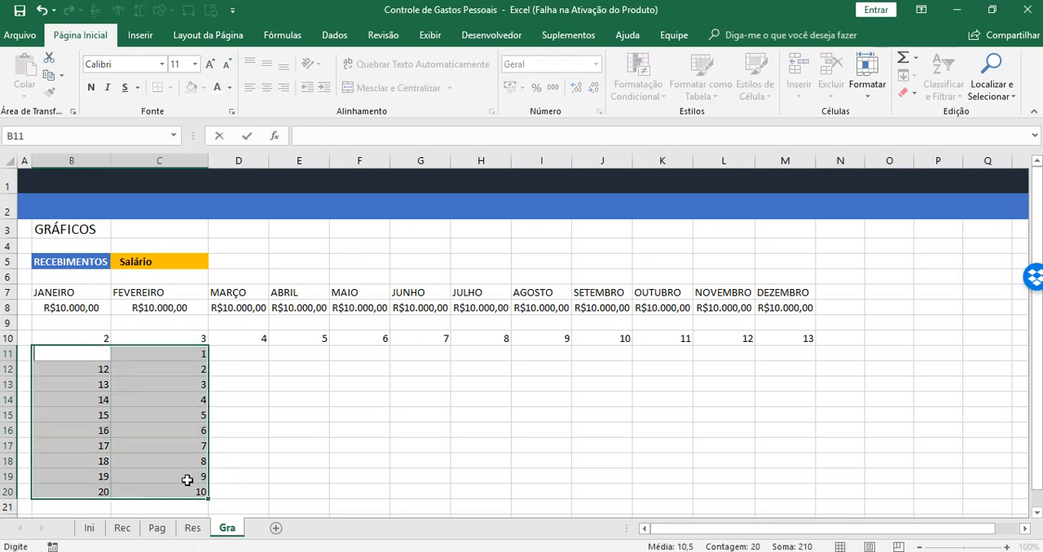
pyautogui.click(214, 380)
pyautogui.moveTo(81, 353); pyautogui.dragTo(211, 493)
pyautogui.press('Delete')
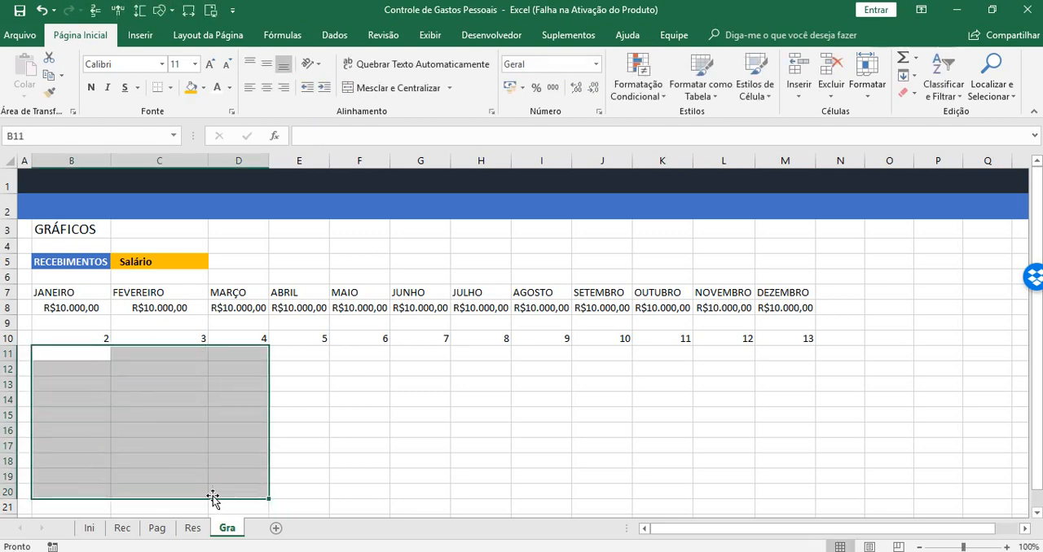
# Enter =COL(A1) in B11 to return the column number of the referenced cell
pyautogui.click(72, 353)
pyautogui.write('=')
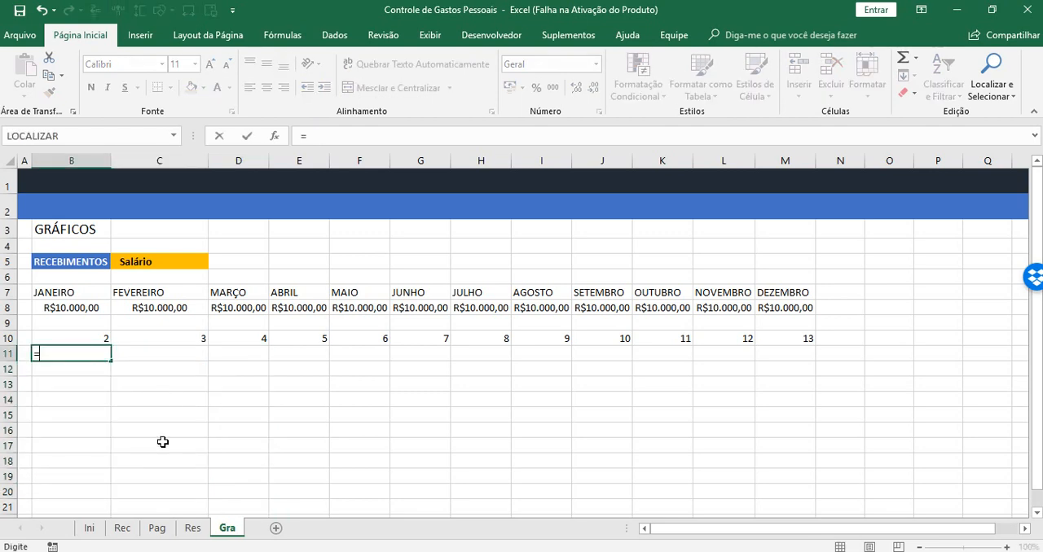
pyautogui.write('COL(')
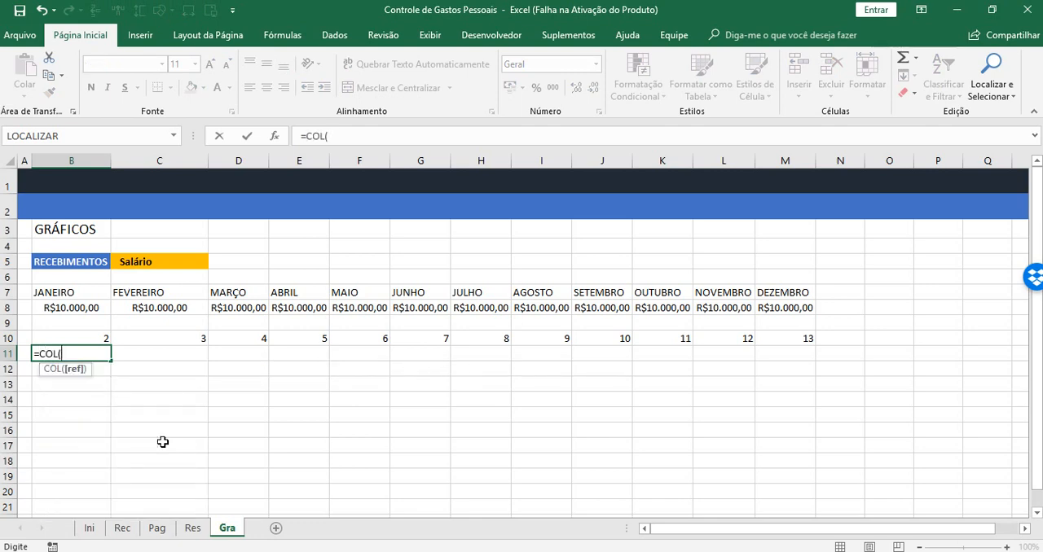
pyautogui.write('A1')
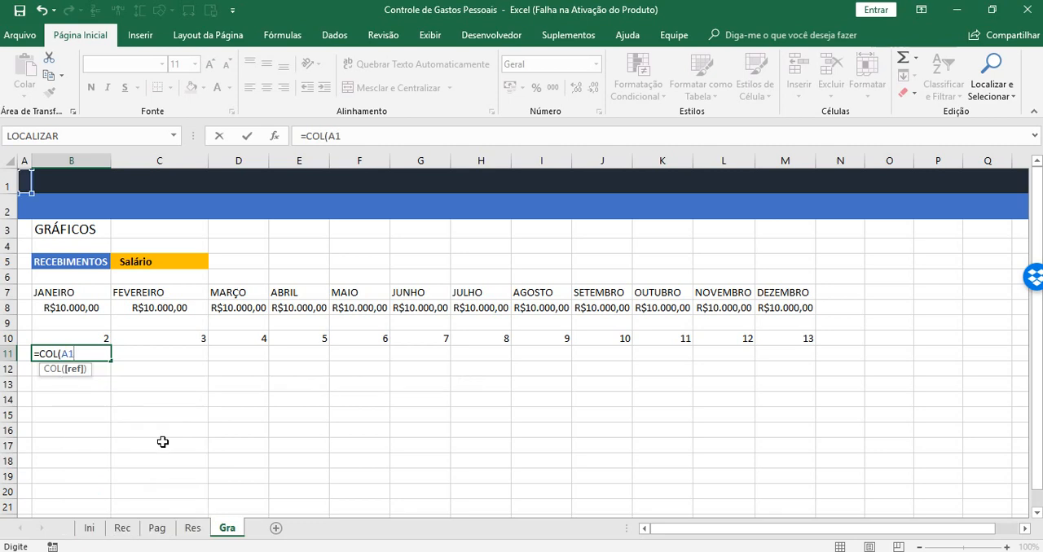
pyautogui.write(')')
pyautogui.press('Return')
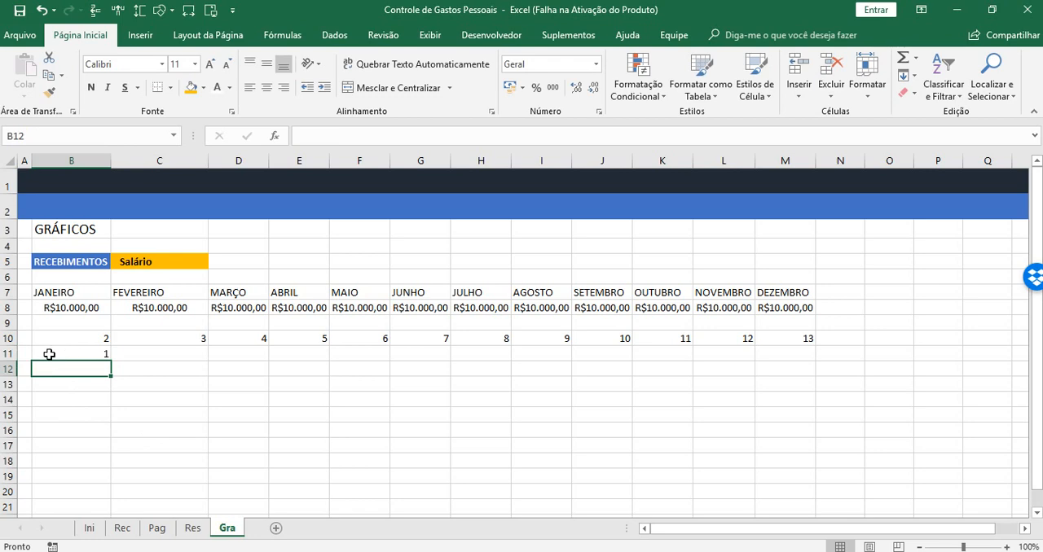
# Fill the B11 COL formula across row 11 to J11 and check the reference in J11
pyautogui.click(78, 353)
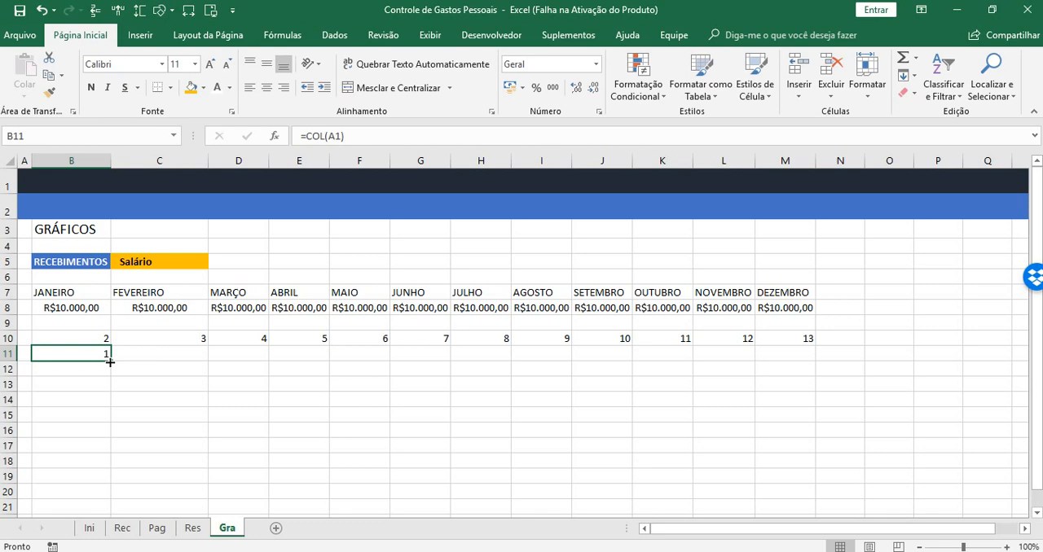
pyautogui.moveTo(109, 362); pyautogui.dragTo(109, 362)
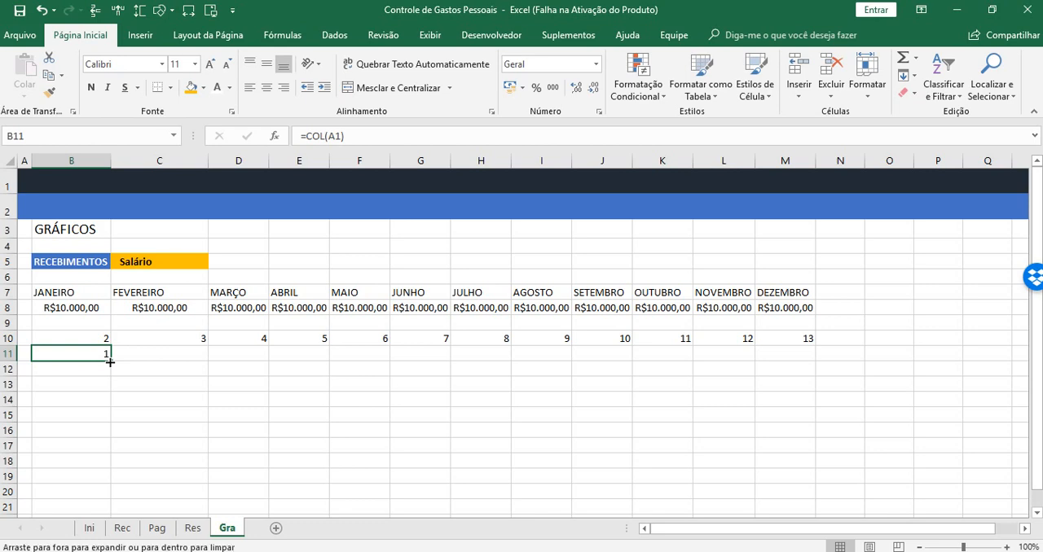
pyautogui.moveTo(109, 361); pyautogui.dragTo(231, 360)
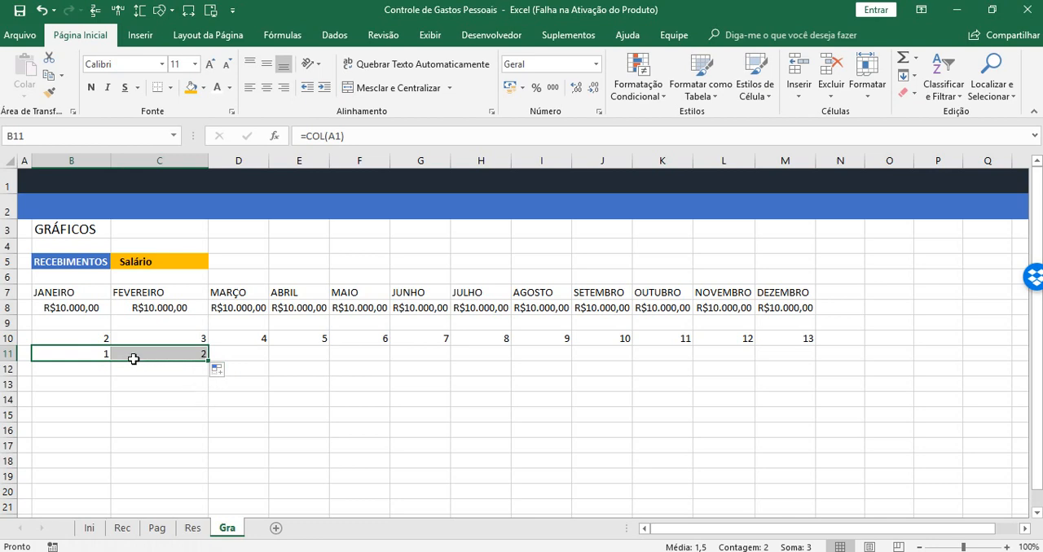
pyautogui.moveTo(211, 362); pyautogui.dragTo(610, 363)
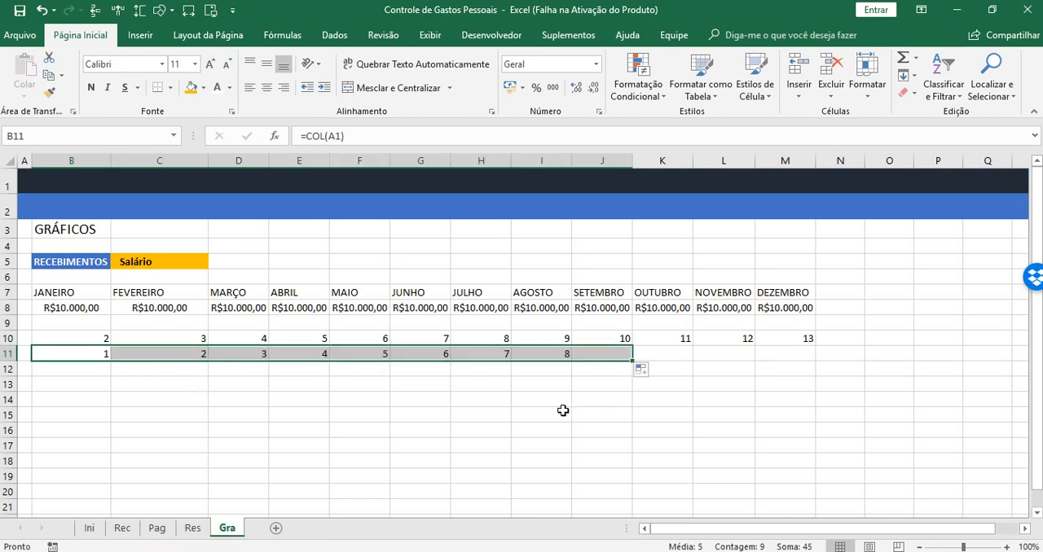
pyautogui.click(623, 357)
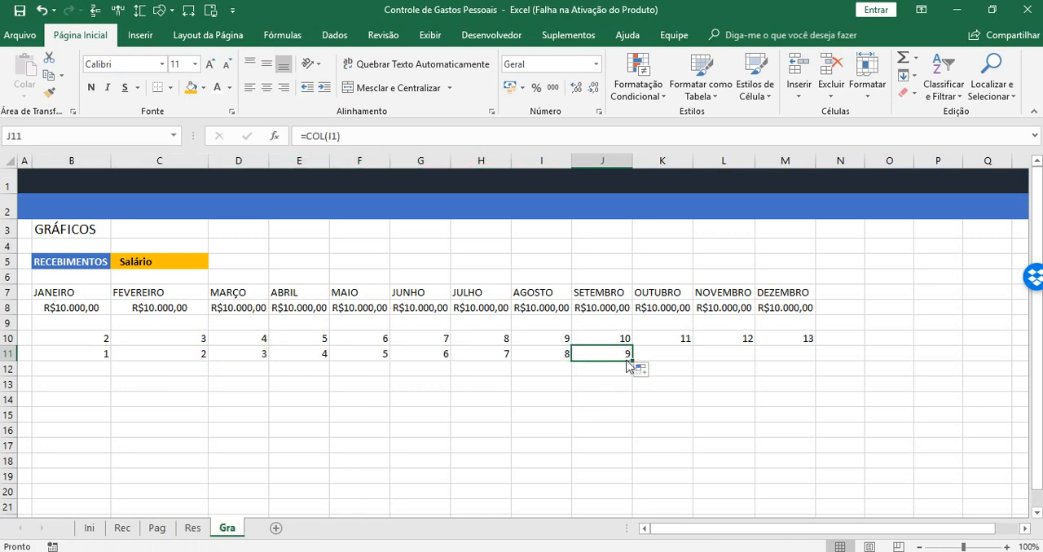
pyautogui.click(83, 371)
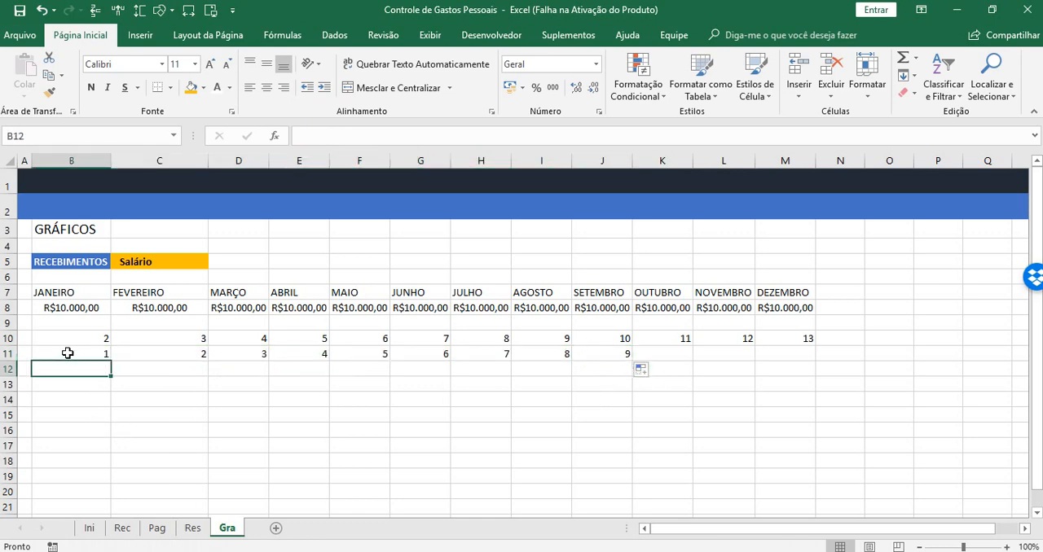
# Clear the COL test formulas from rows 10 and 11, starting at column B
pyautogui.moveTo(67, 353); pyautogui.dragTo(649, 389)
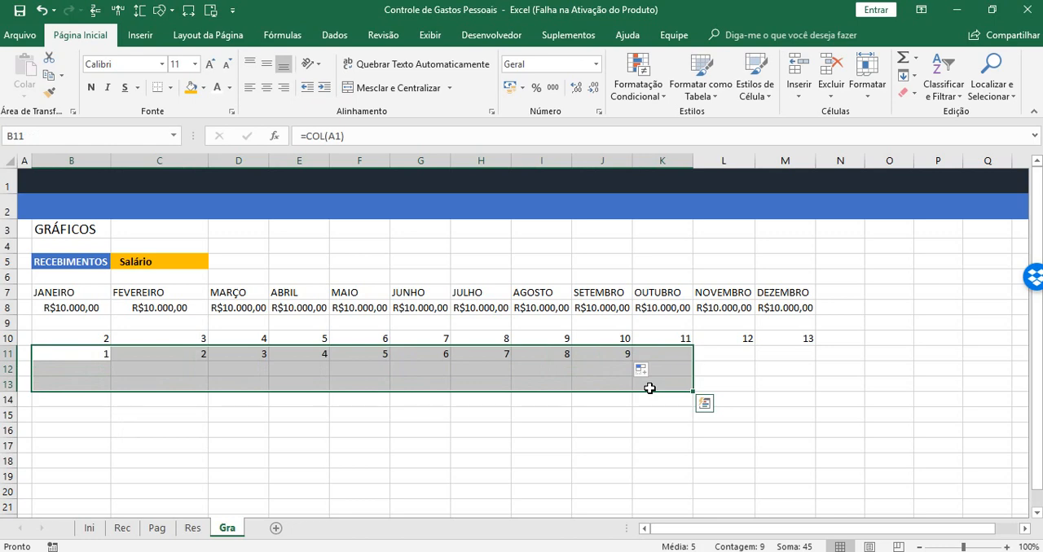
pyautogui.press('Delete')
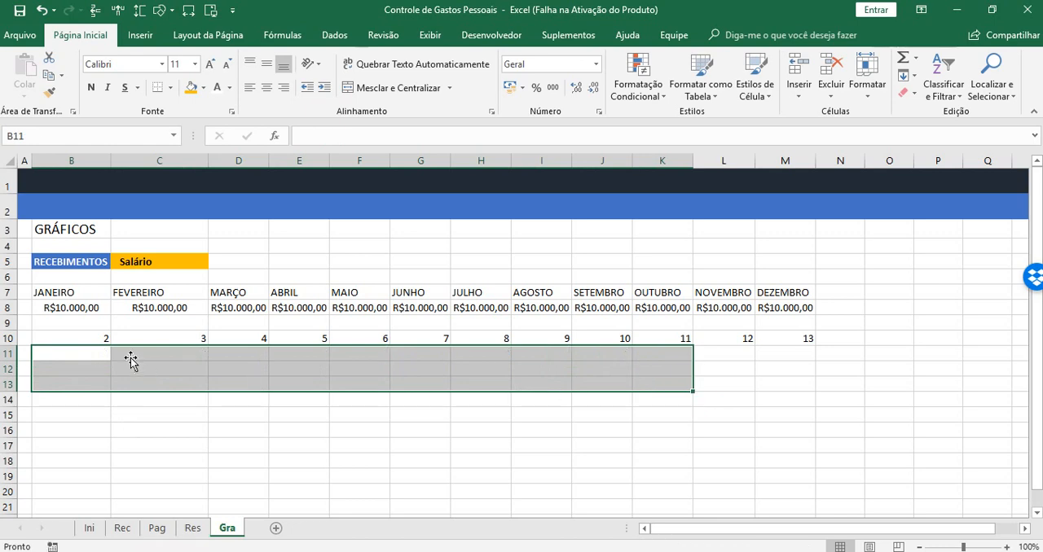
pyautogui.moveTo(105, 337); pyautogui.dragTo(623, 338)
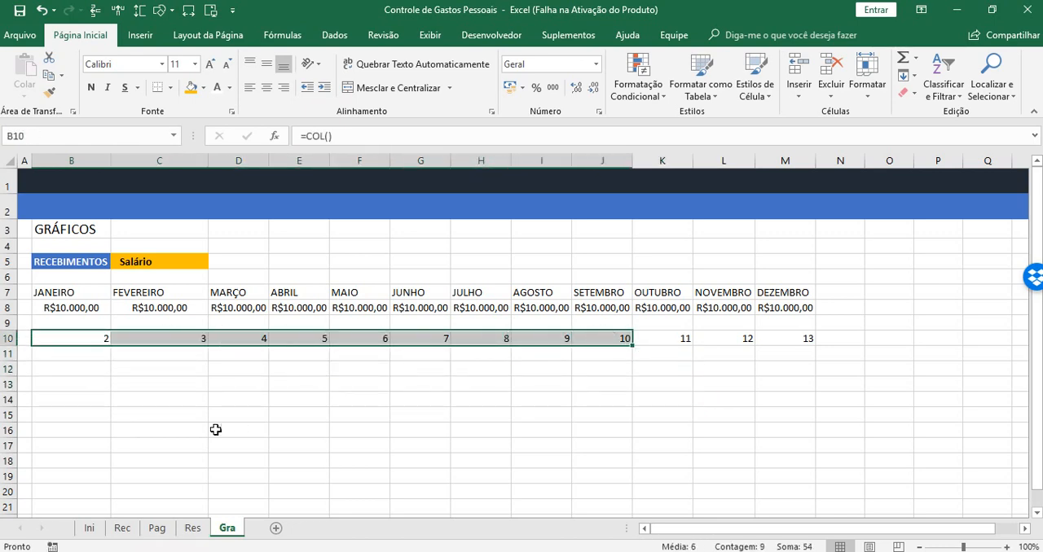
pyautogui.click(215, 429)
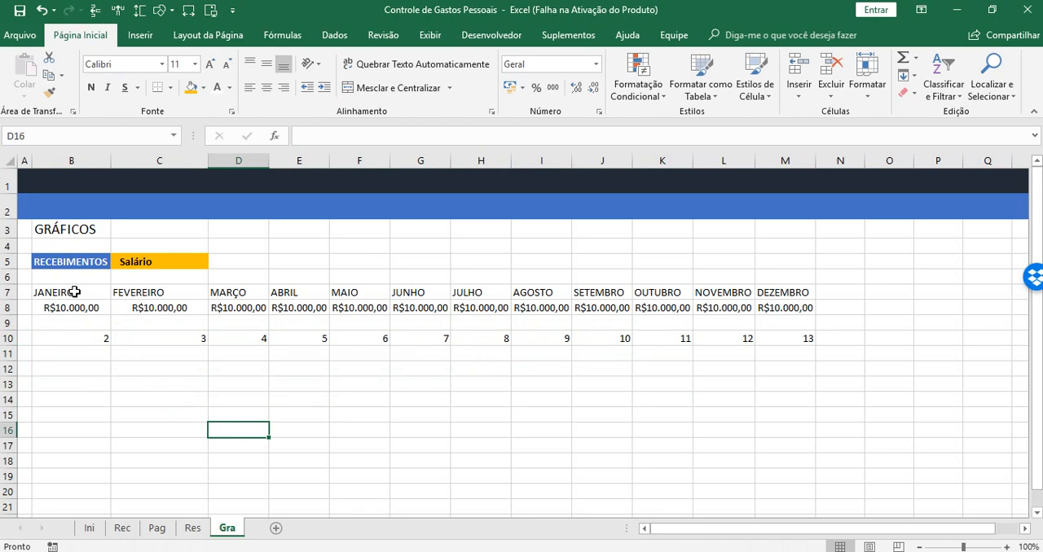
pyautogui.moveTo(87, 338); pyautogui.dragTo(870, 339)
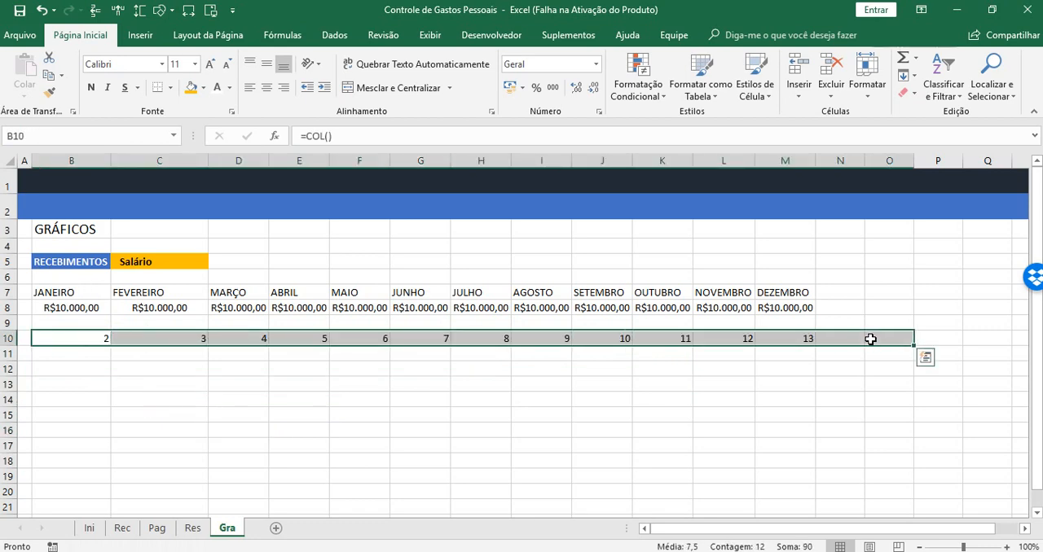
pyautogui.press('Delete')
pyautogui.click(95, 433)
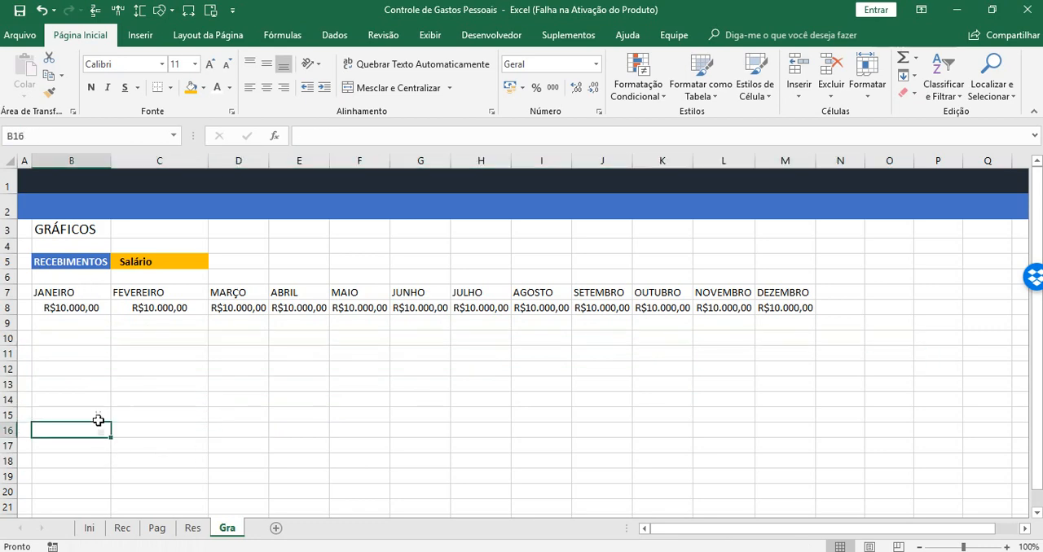
# Replace the fixed column index in B8's PROCV formula with COL(B1)
pyautogui.click(60, 306)
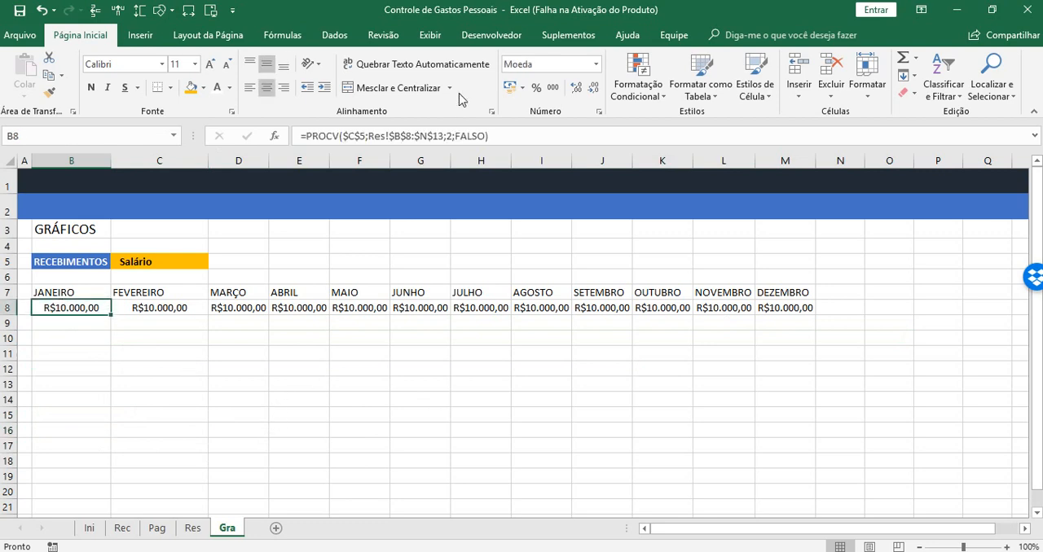
pyautogui.click(448, 137)
pyautogui.press('Delete')
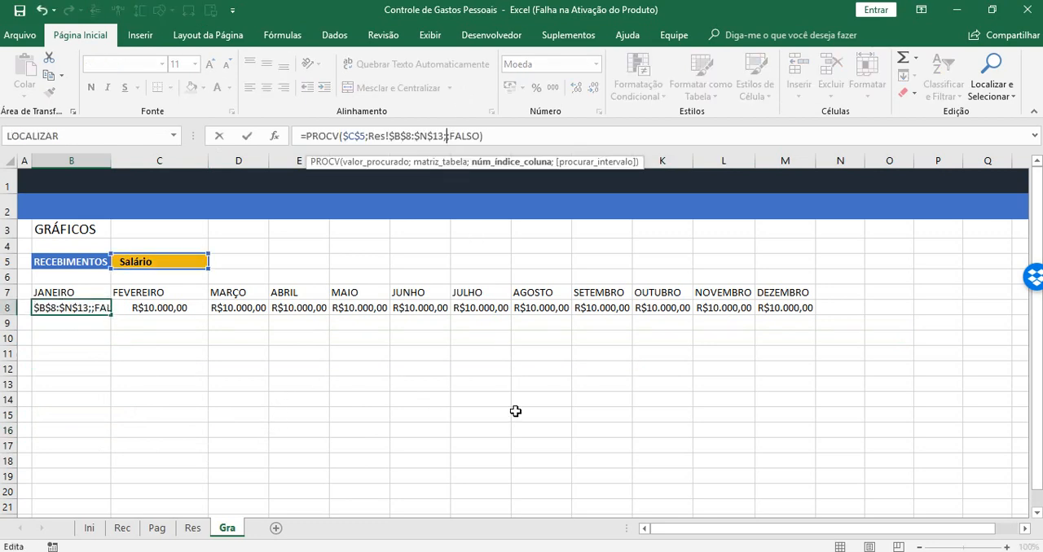
pyautogui.write('OL')
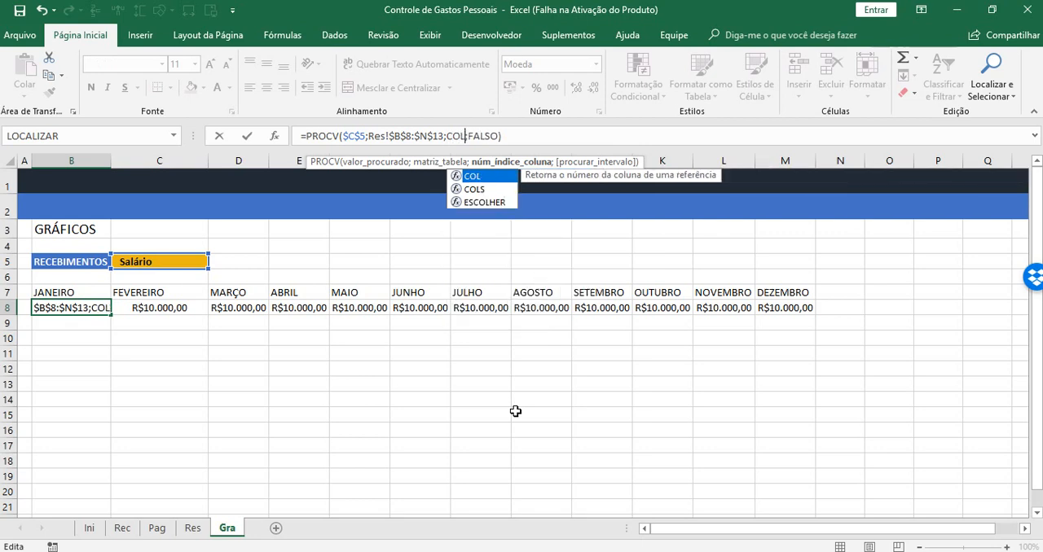
pyautogui.write('(')
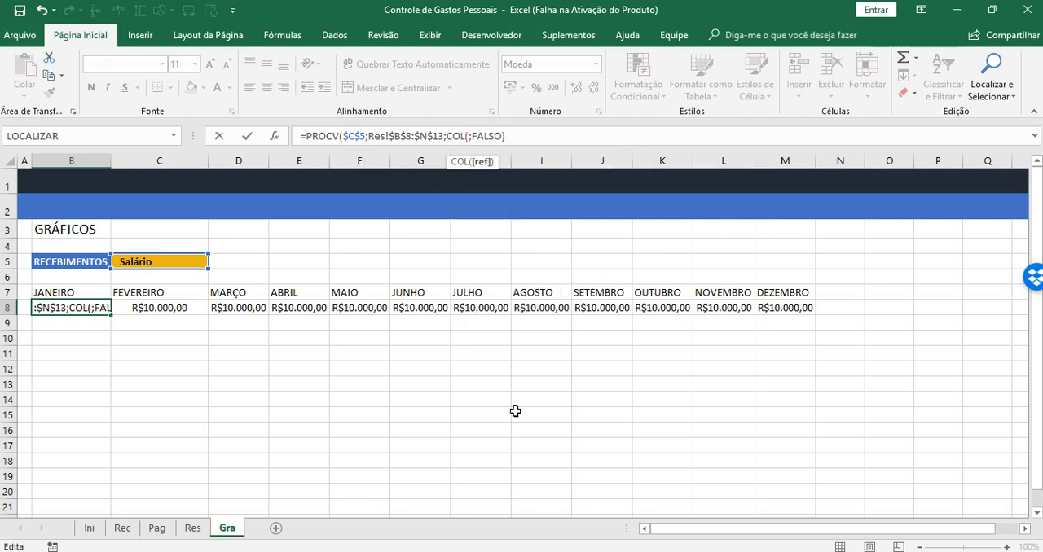
pyautogui.write('B1')
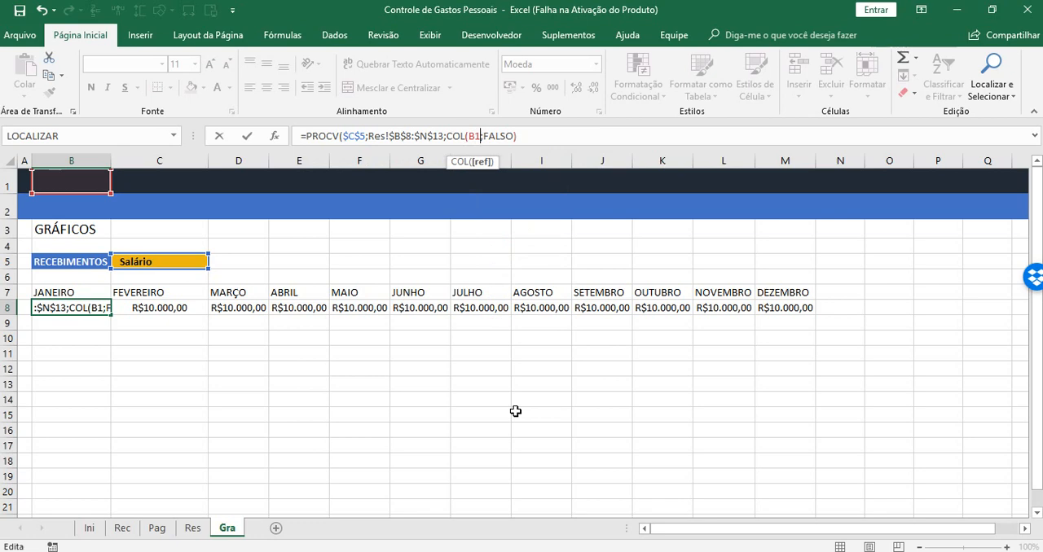
pyautogui.write(')')
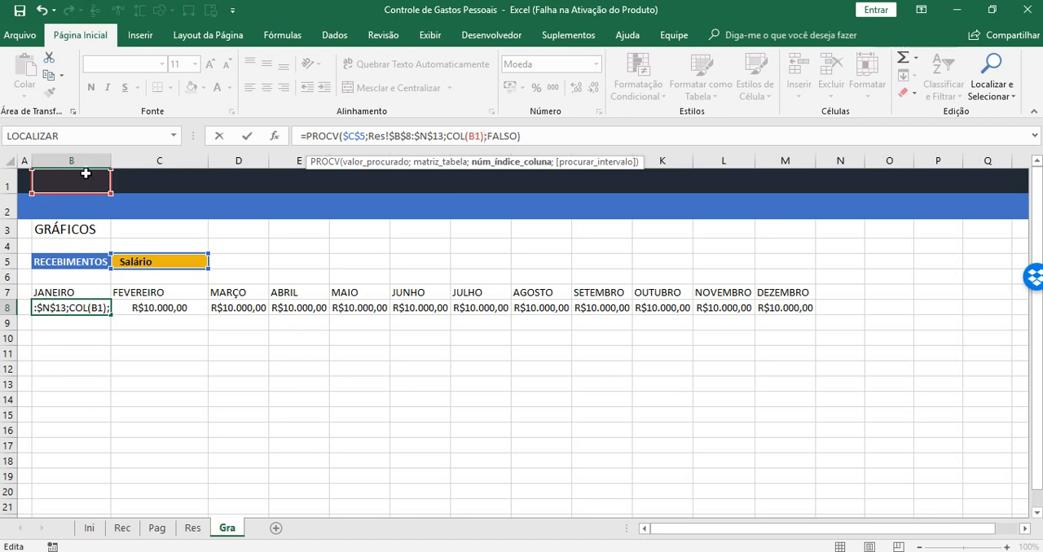
pyautogui.press('Return')
# Fill the B8 PROCV formula across row 8 to the DEZEMBRO column
pyautogui.click(85, 306)
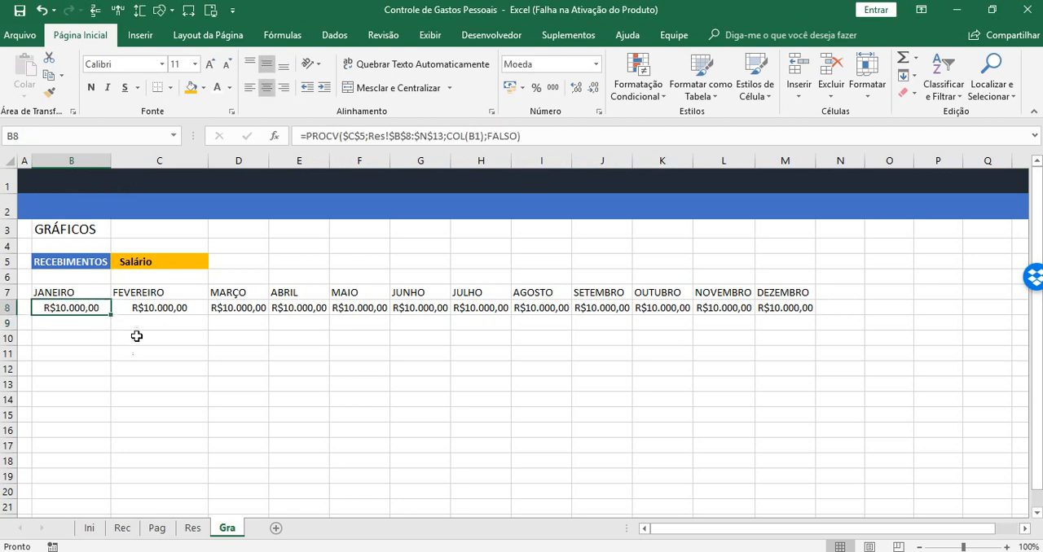
pyautogui.moveTo(109, 314); pyautogui.dragTo(795, 313)
pyautogui.click(256, 402)
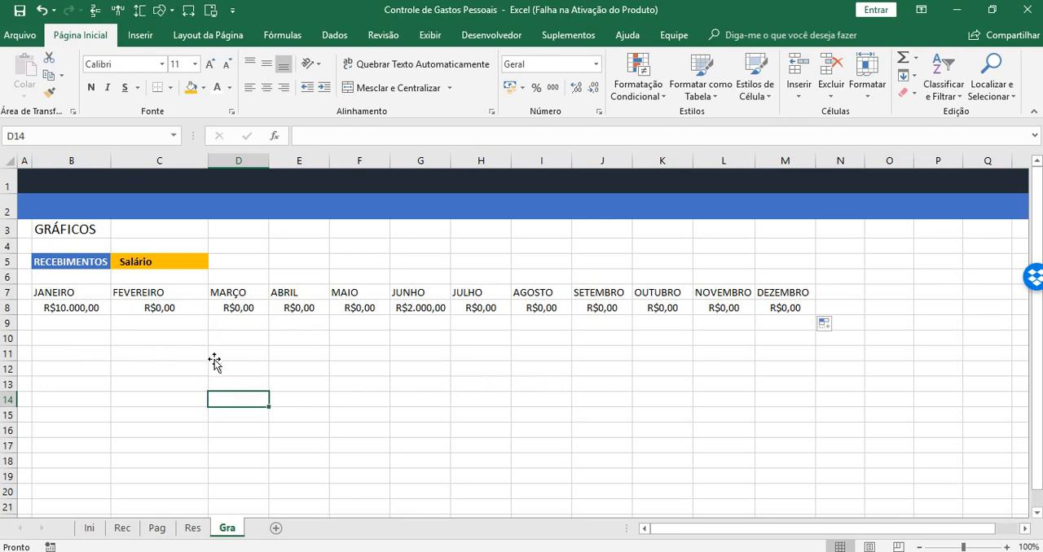
pyautogui.click(769, 551)
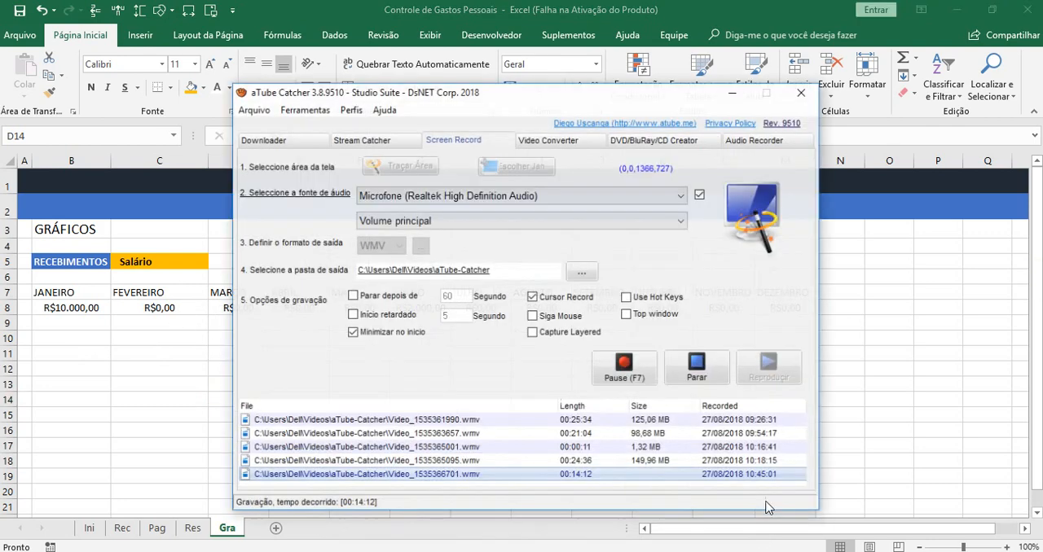
pyautogui.click(627, 360)
pyautogui.click(617, 363)
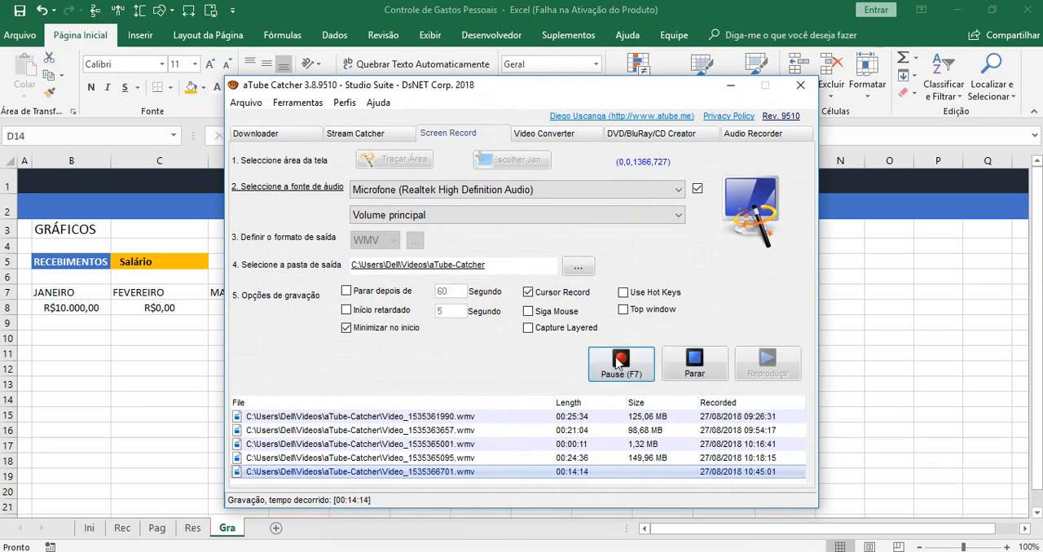
pyautogui.click(730, 85)
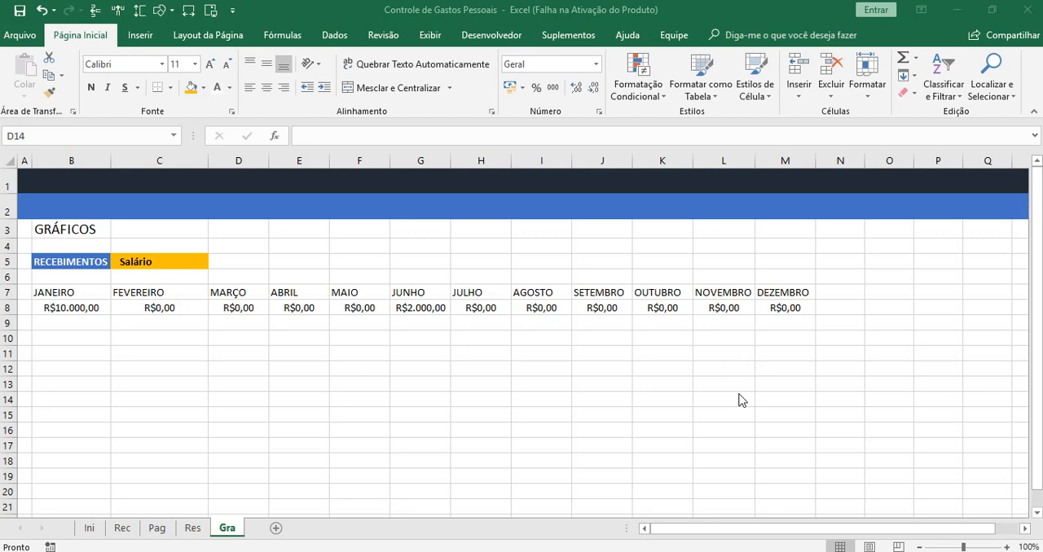
# Wrap B8's PROCV formula in SEERRO with 0 as the value returned on error
pyautogui.click(82, 308)
pyautogui.click(154, 264)
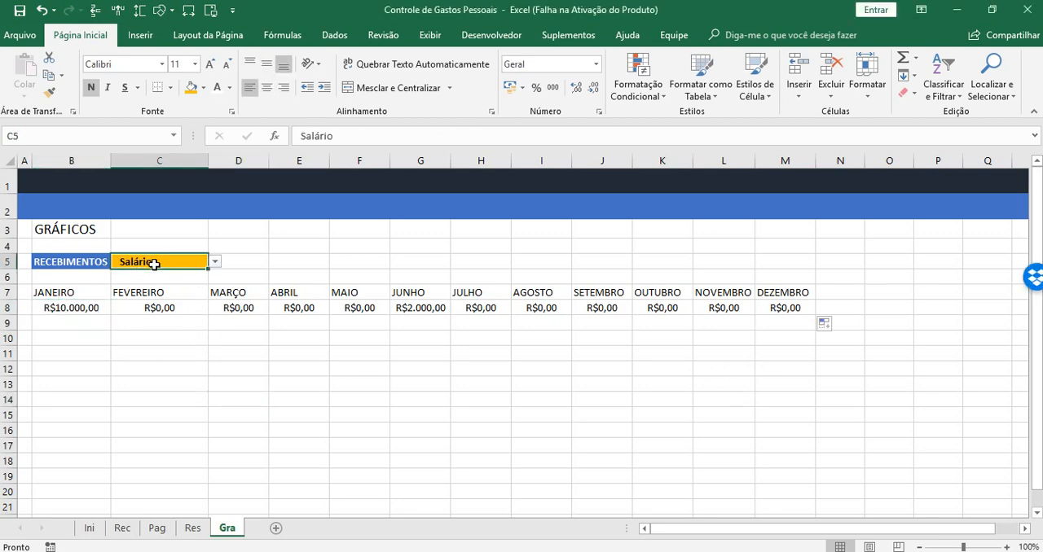
pyautogui.click(73, 308)
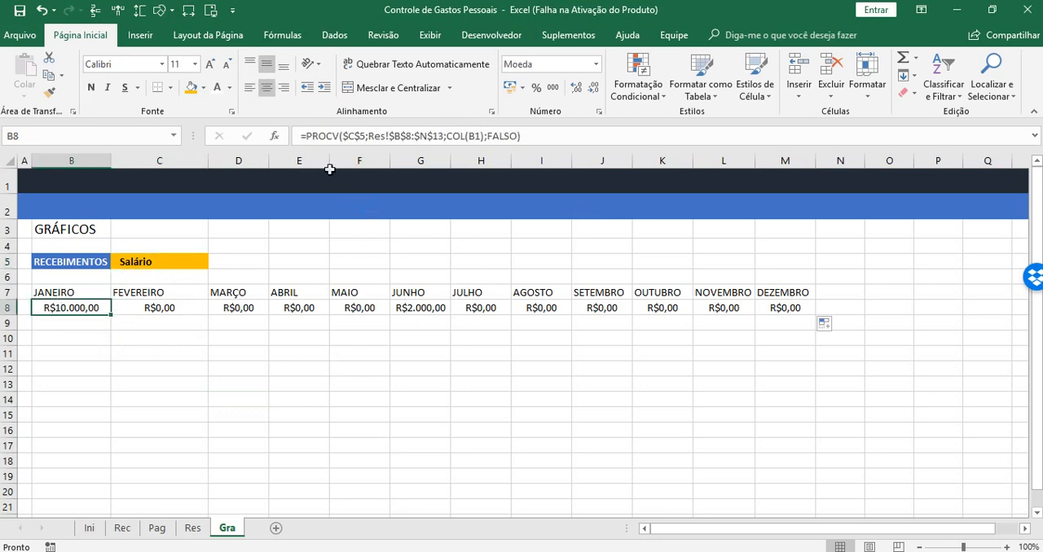
pyautogui.click(304, 136)
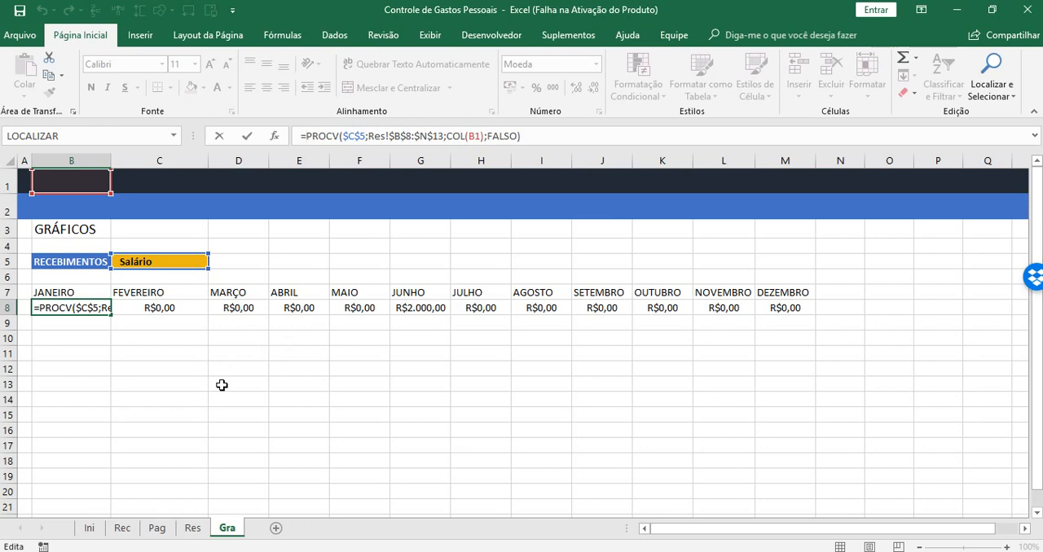
pyautogui.write('SEE')
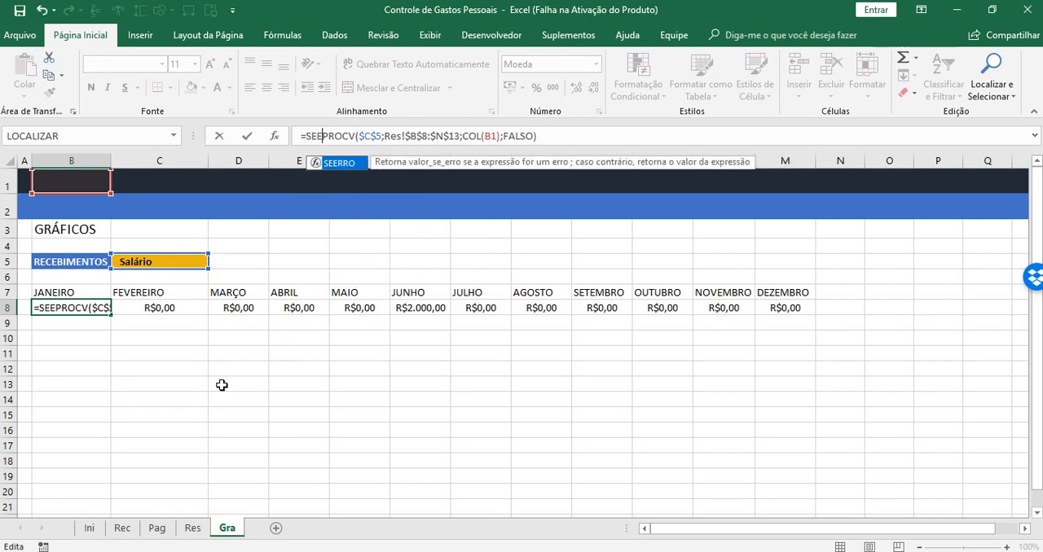
pyautogui.press('Tab')
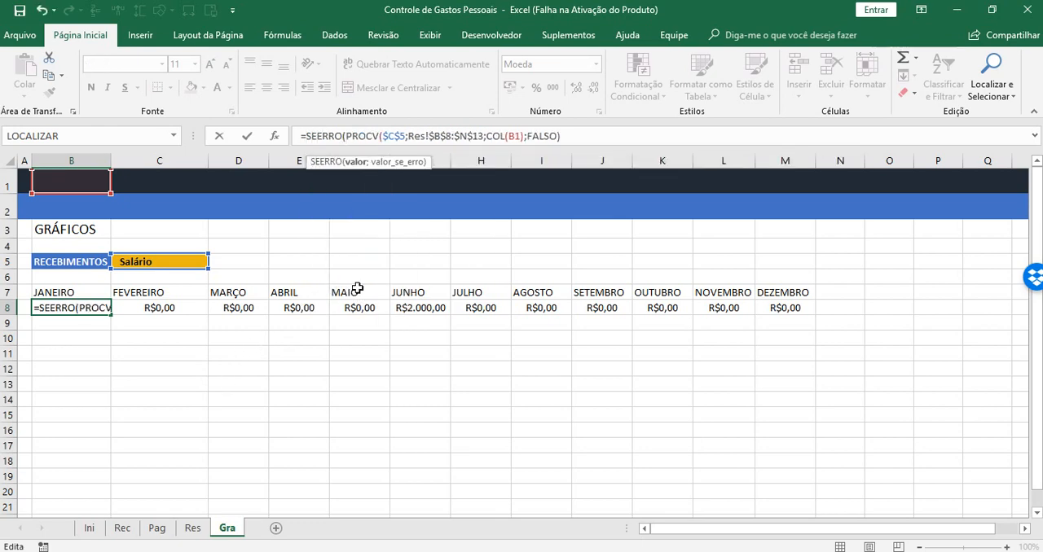
pyautogui.click(356, 161)
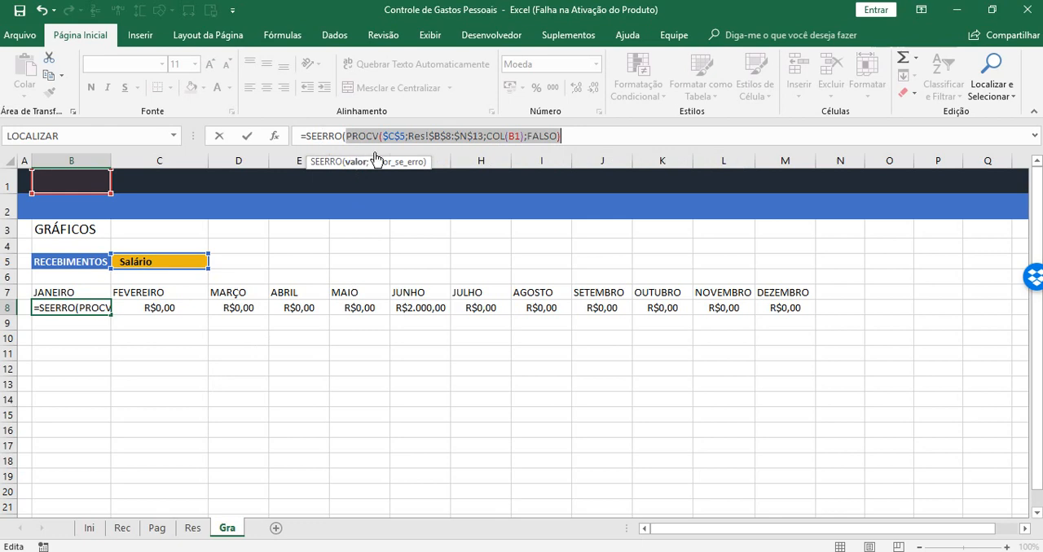
pyautogui.click(590, 139)
pyautogui.write(';')
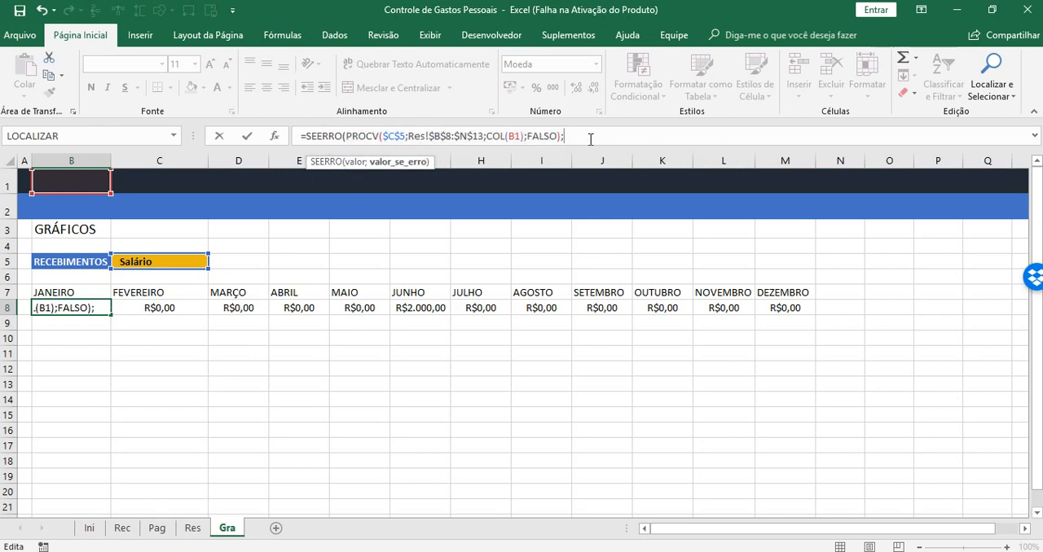
pyautogui.write('0)')
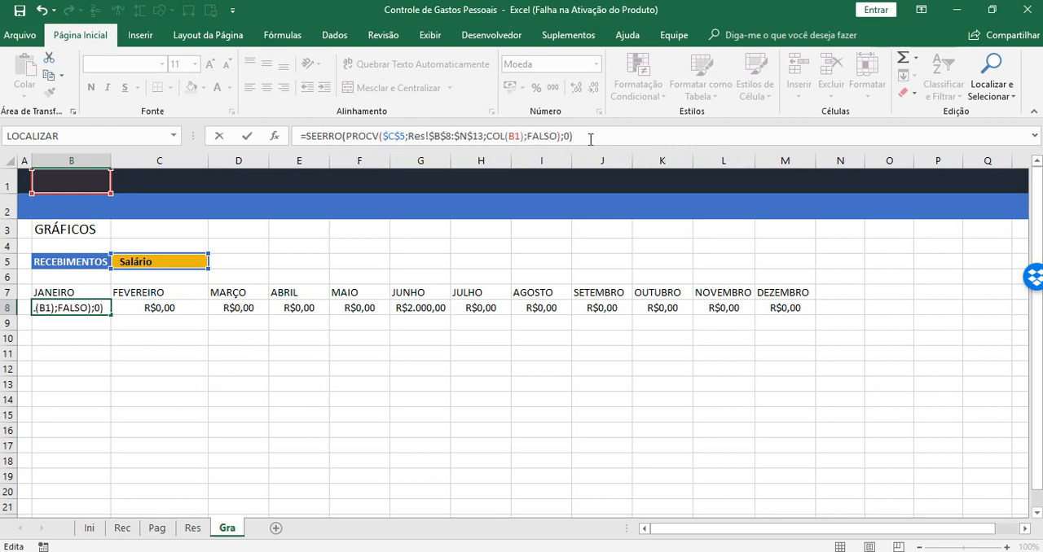
pyautogui.press('Return')
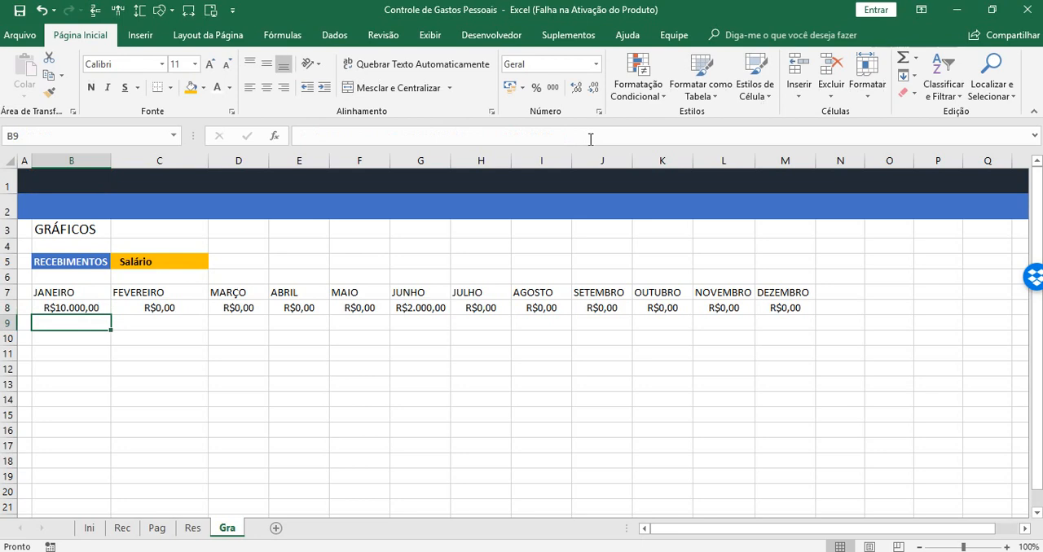
# Fill the B8 SEERRO formula across row 8 to M8
pyautogui.click(68, 305)
pyautogui.moveTo(111, 316); pyautogui.dragTo(813, 315)
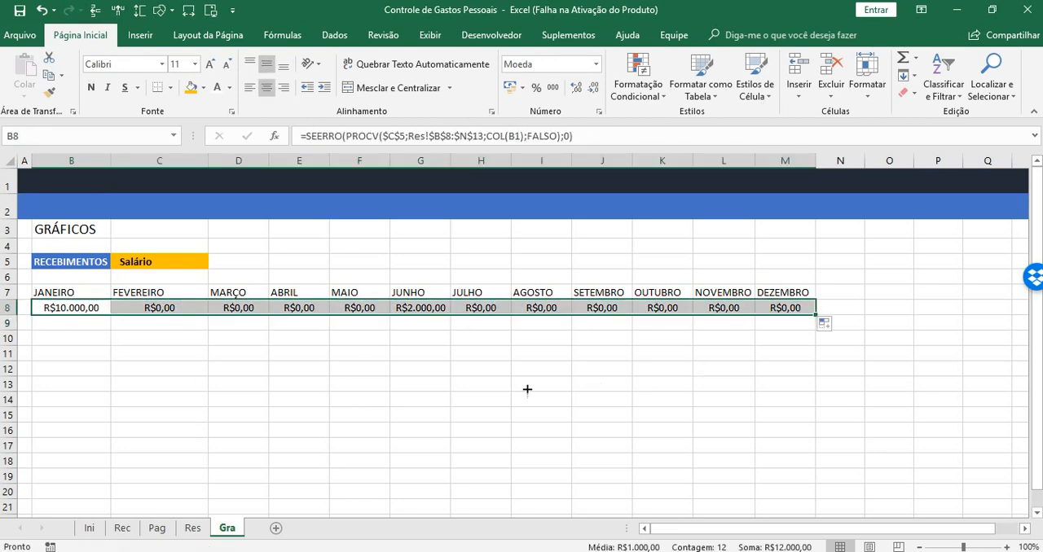
pyautogui.click(108, 397)
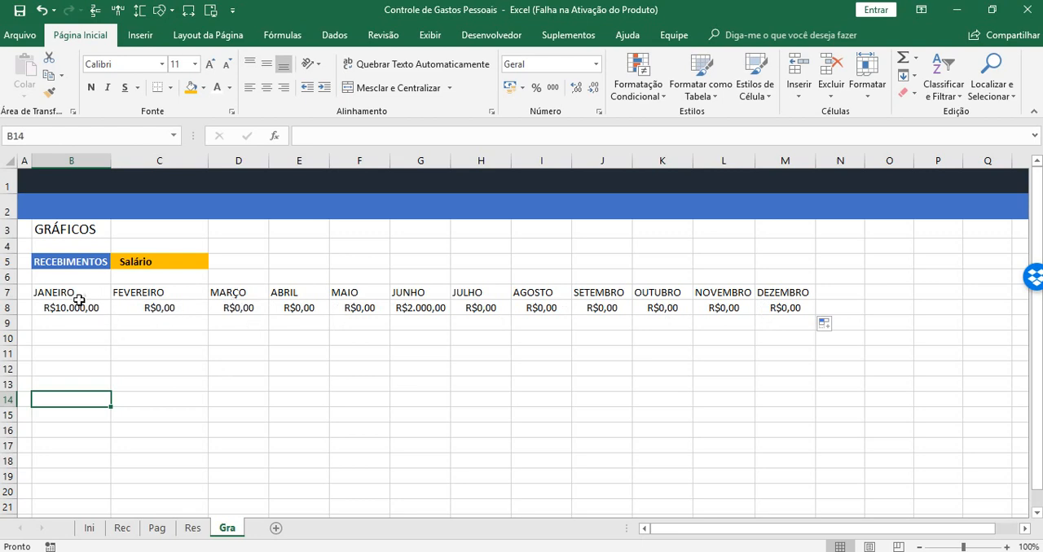
# Insert a 2D line chart with markers (Linhas com Marcadores) from the month names and values in B7:M8
pyautogui.moveTo(73, 295); pyautogui.dragTo(783, 305)
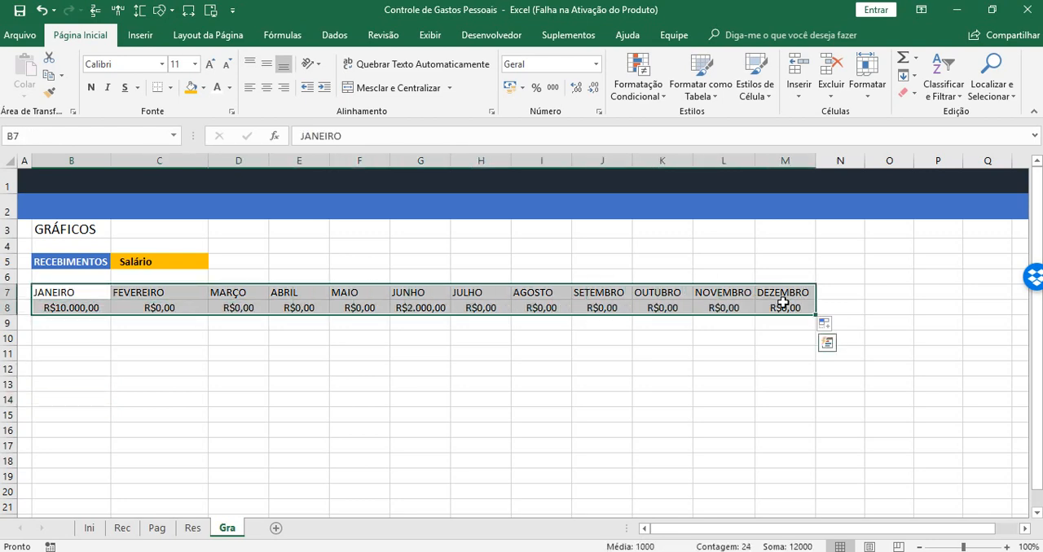
pyautogui.click(139, 35)
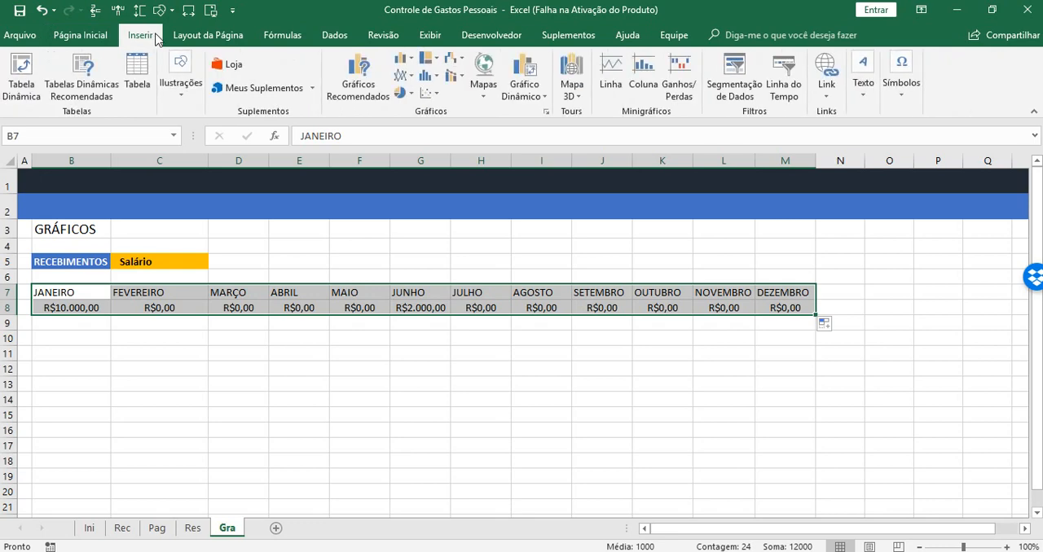
pyautogui.click(410, 76)
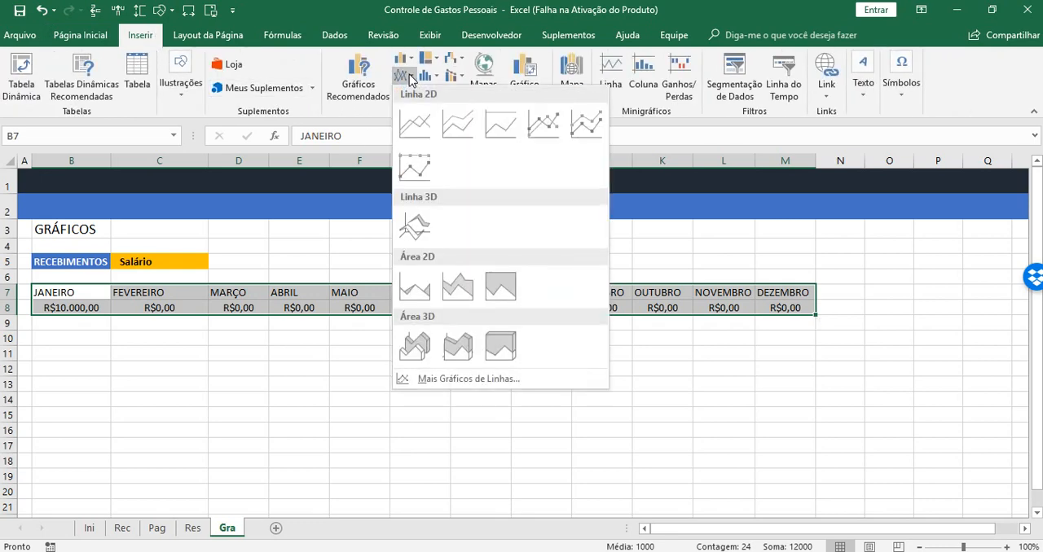
pyautogui.click(548, 125)
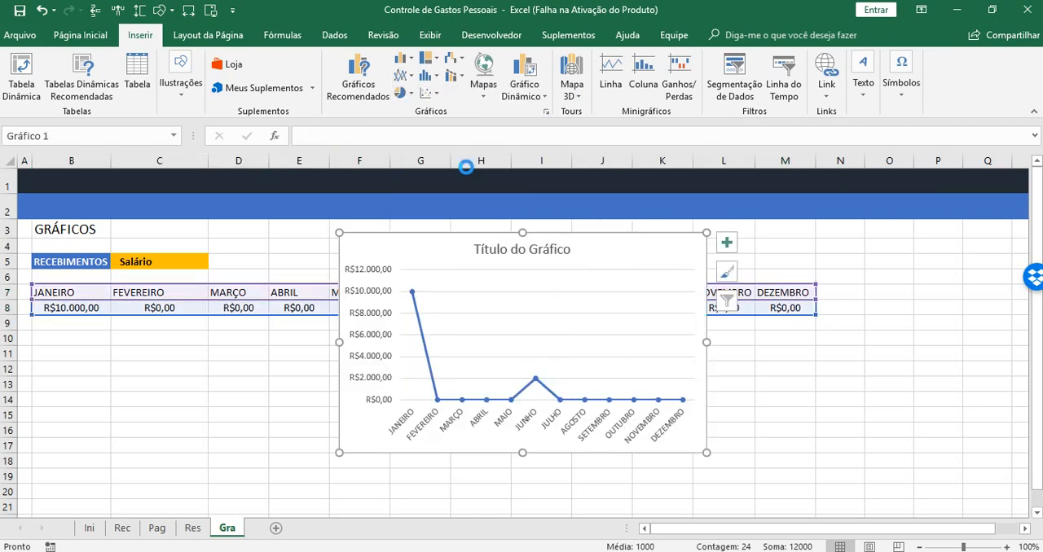
# Move the line chart directly below the monthly values so its upper-left corner sits at B9
pyautogui.moveTo(387, 244); pyautogui.dragTo(291, 275)
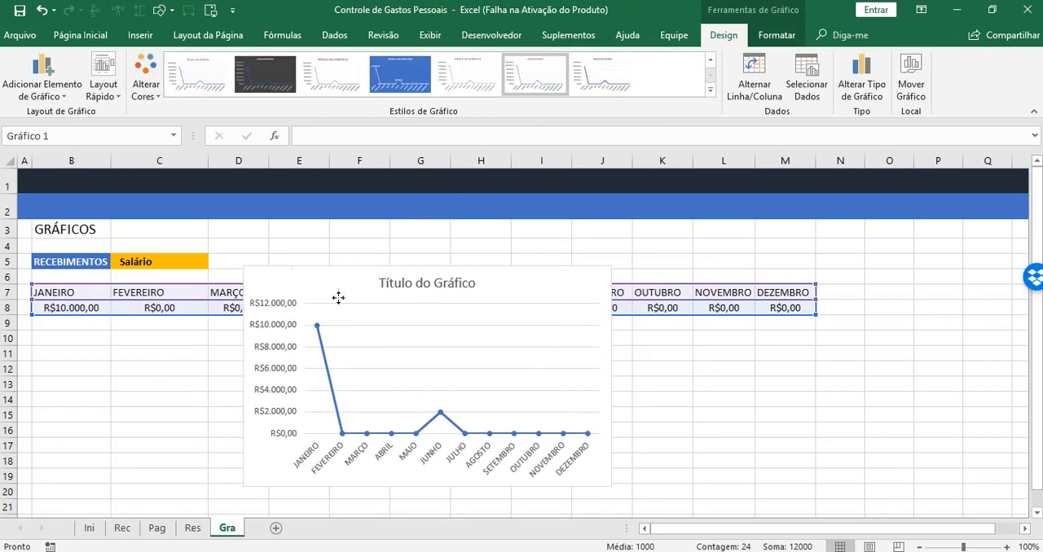
pyautogui.moveTo(338, 299); pyautogui.dragTo(338, 298)
pyautogui.click(1036, 513)
pyautogui.click(1037, 514)
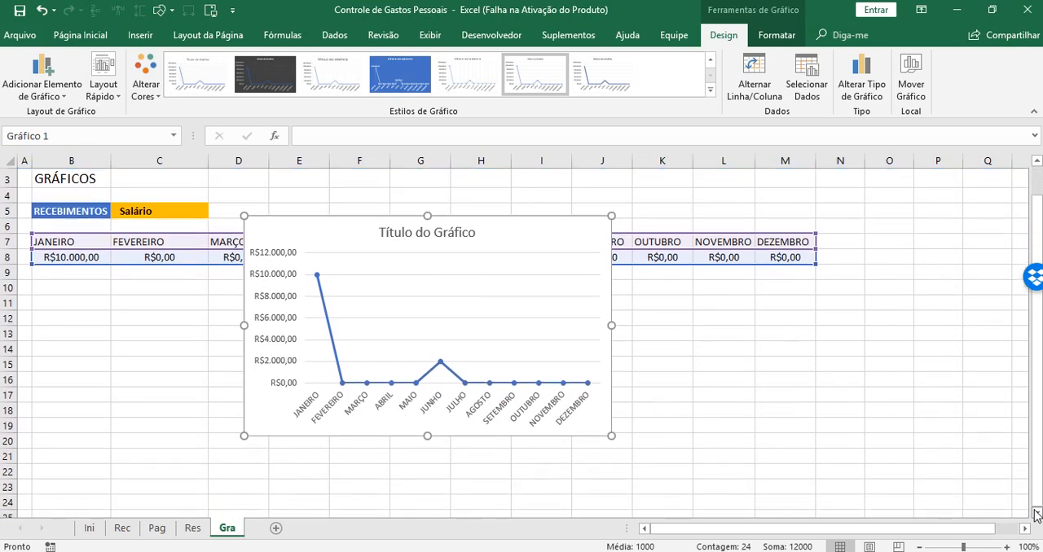
pyautogui.moveTo(329, 231); pyautogui.dragTo(121, 282)
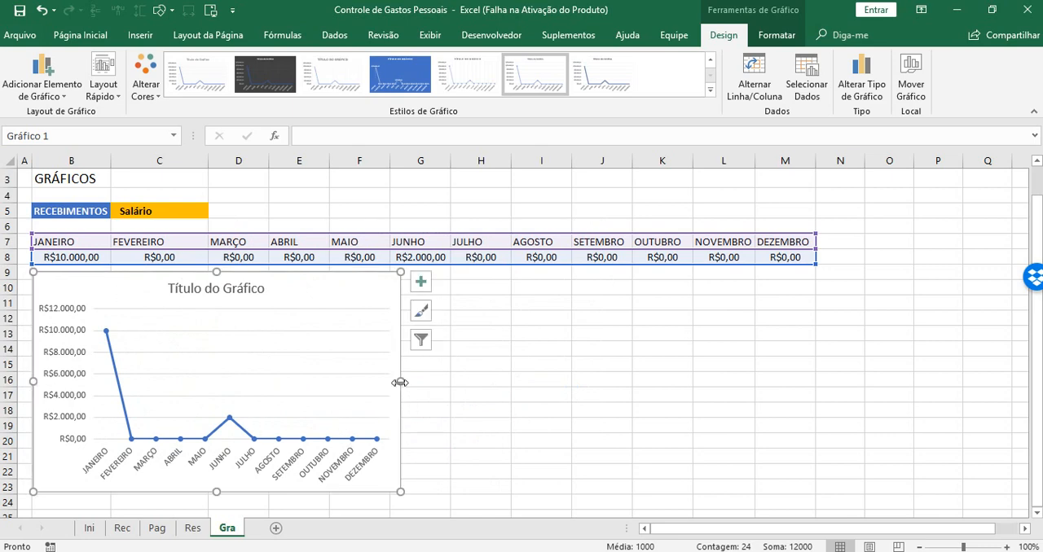
# Widen the line chart so its right edge lines up with the end of the DEZEMBRO column M
pyautogui.moveTo(401, 381); pyautogui.dragTo(817, 381)
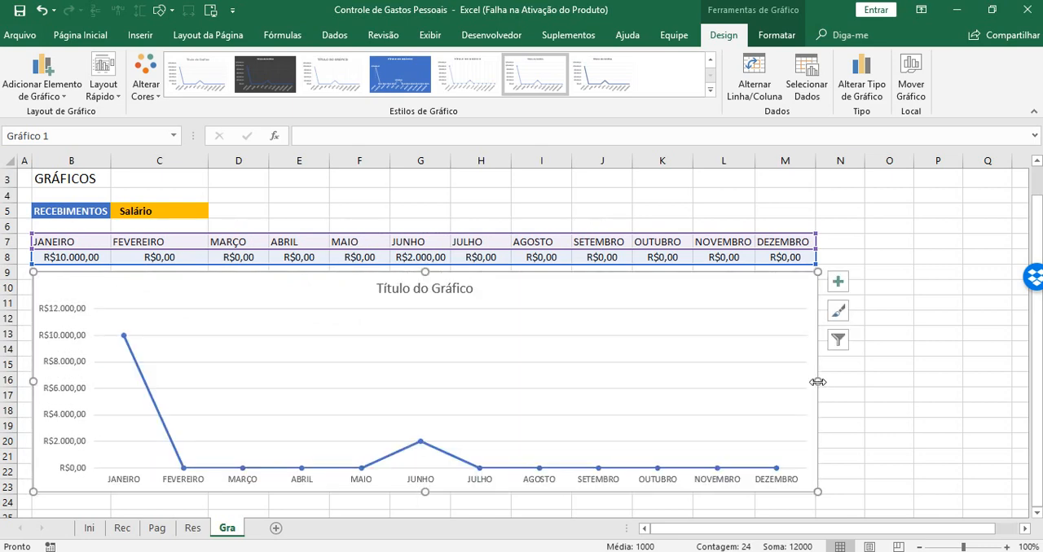
pyautogui.click(57, 342)
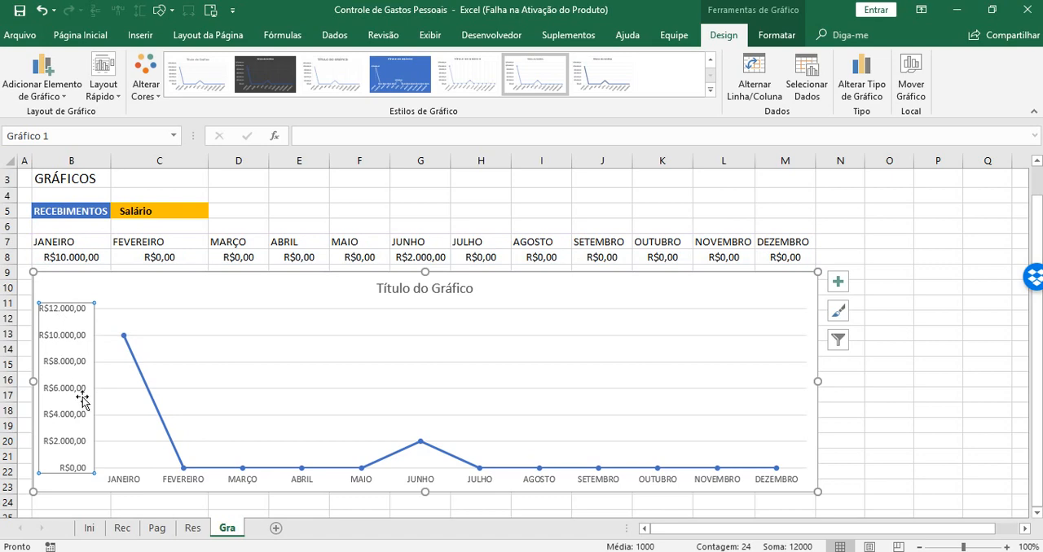
pyautogui.click(877, 379)
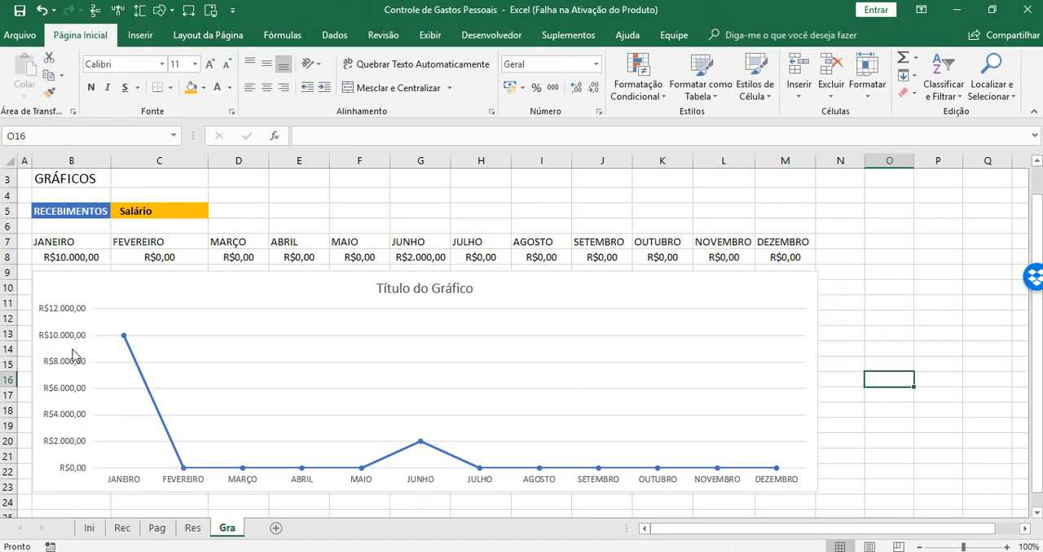
# Try to clear the placeholder text of the chart title and enter new title content
pyautogui.click(422, 290)
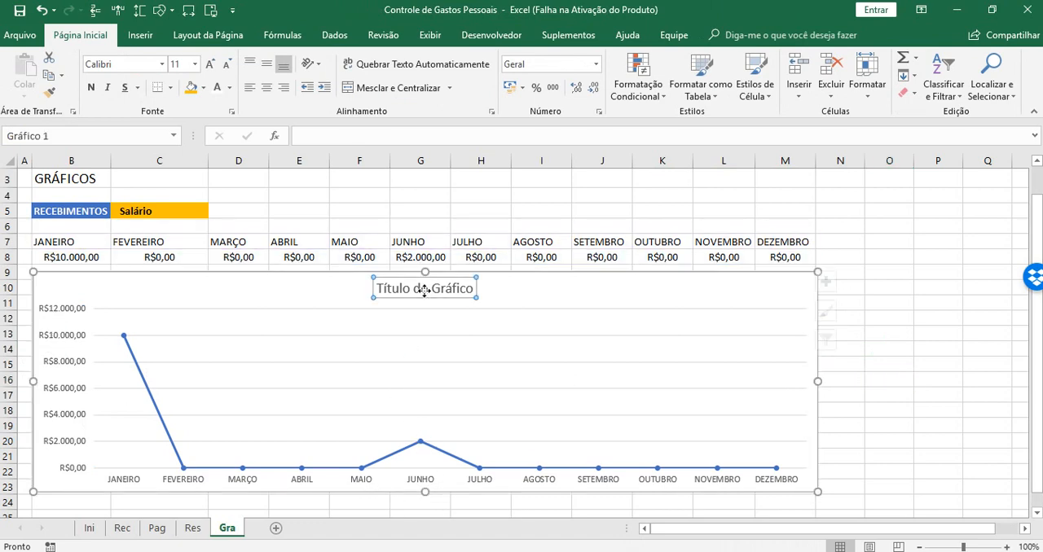
pyautogui.click(381, 288)
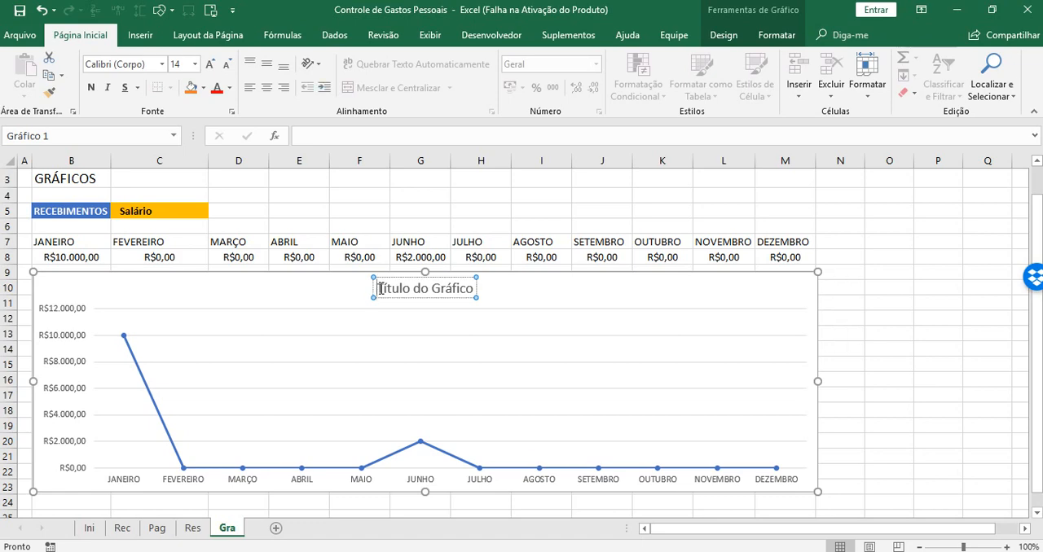
pyautogui.press('Delete')
pyautogui.press('Delete')
pyautogui.press('Delete')
pyautogui.press('Delete')
pyautogui.press('Delete')
pyautogui.press('Delete')
pyautogui.press('Delete')
pyautogui.press('Delete')
pyautogui.press('Delete')
pyautogui.press('Delete')
pyautogui.press('Delete')
pyautogui.press('Delete')
pyautogui.press('Delete')
pyautogui.press('Delete')
pyautogui.press('Delete')
pyautogui.press('Delete')
pyautogui.press('Delete')
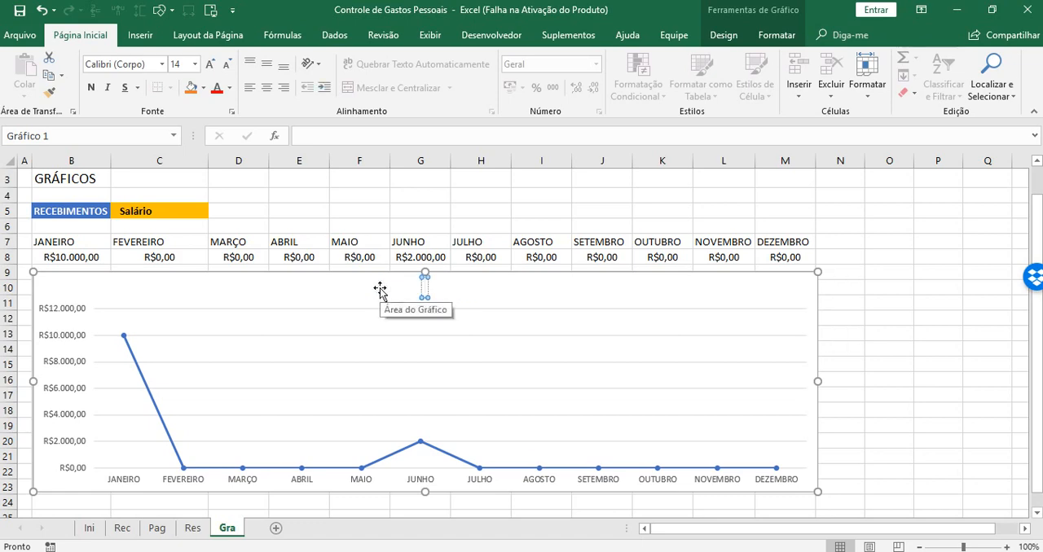
pyautogui.click(340, 139)
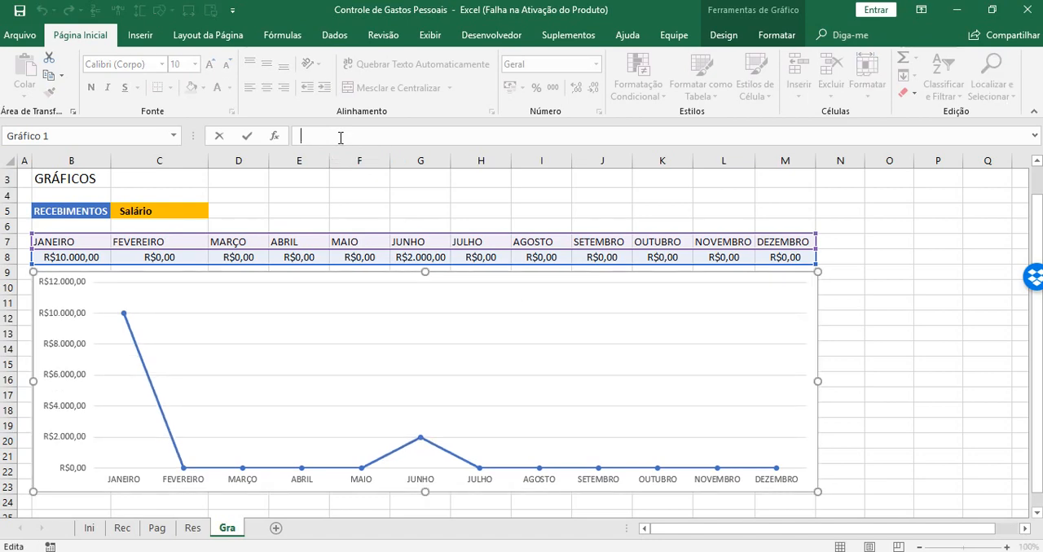
pyautogui.click(611, 210)
# Undo the deletions of the chart title and its text
pyautogui.click(42, 10)
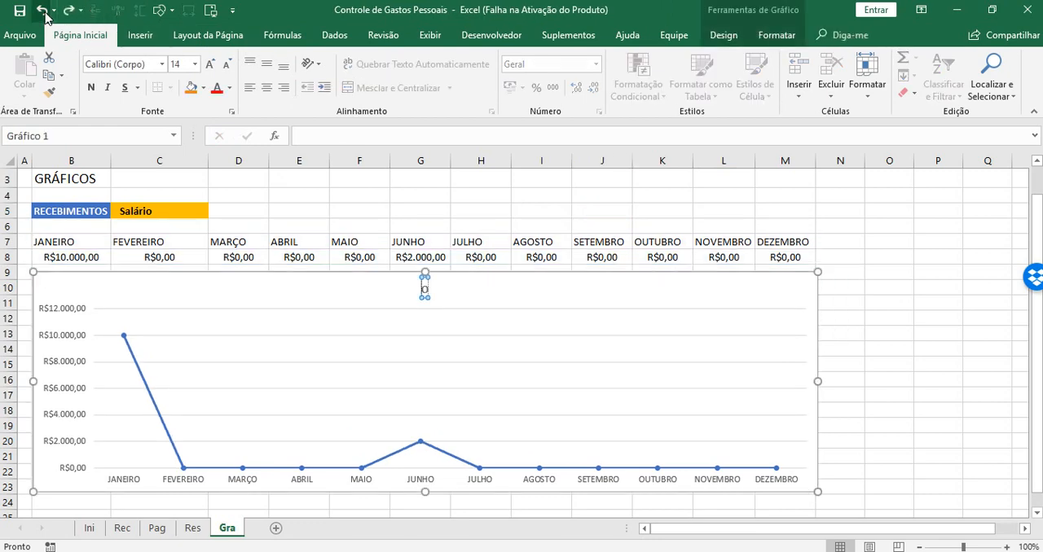
pyautogui.click(42, 11)
pyautogui.click(42, 10)
pyautogui.click(42, 11)
pyautogui.click(42, 11)
pyautogui.click(42, 10)
pyautogui.click(43, 11)
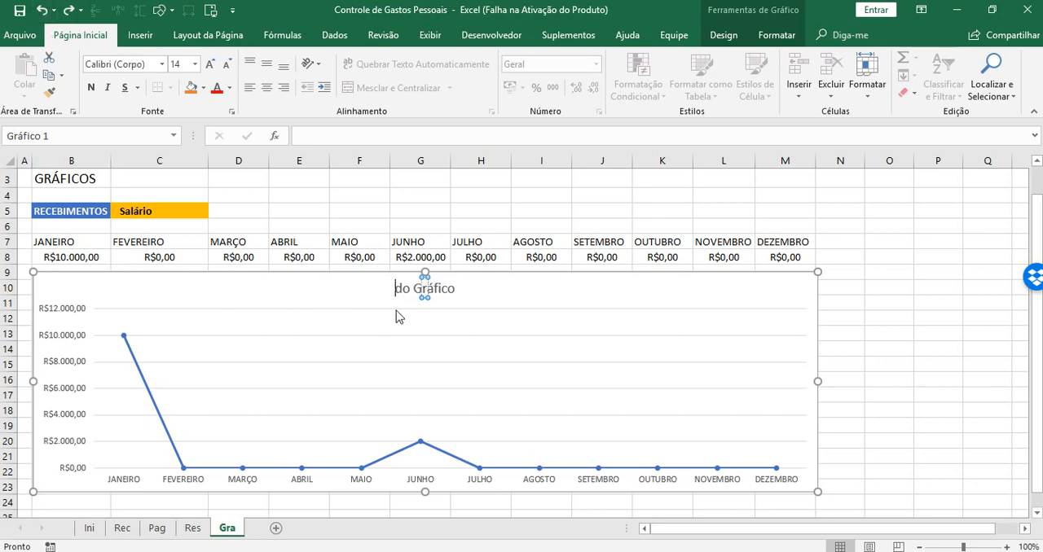
pyautogui.click(562, 211)
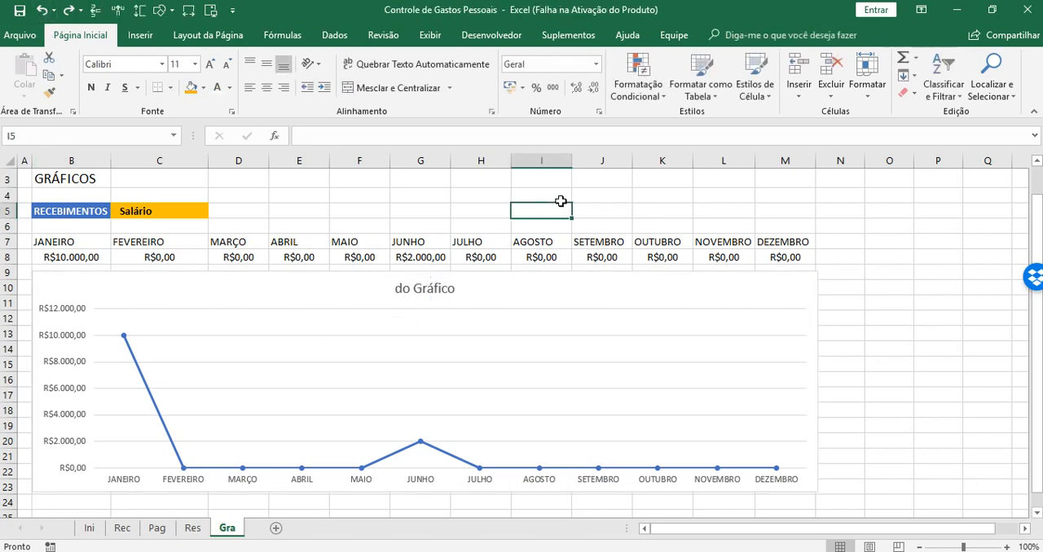
# Link the chart title to the RECEBIMENTOS label with the formula =Gra!$B$5
pyautogui.click(404, 292)
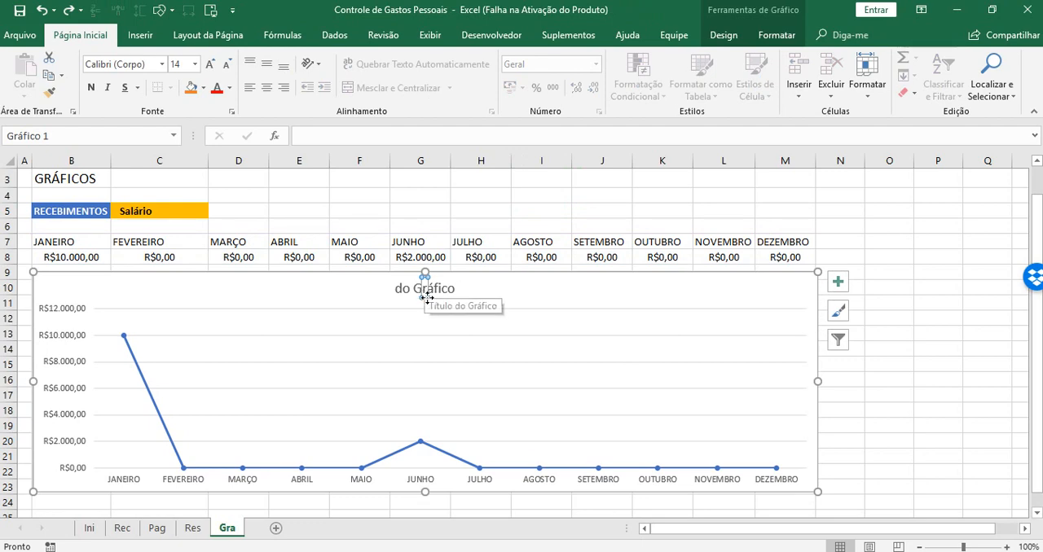
pyautogui.click(417, 131)
pyautogui.write('=')
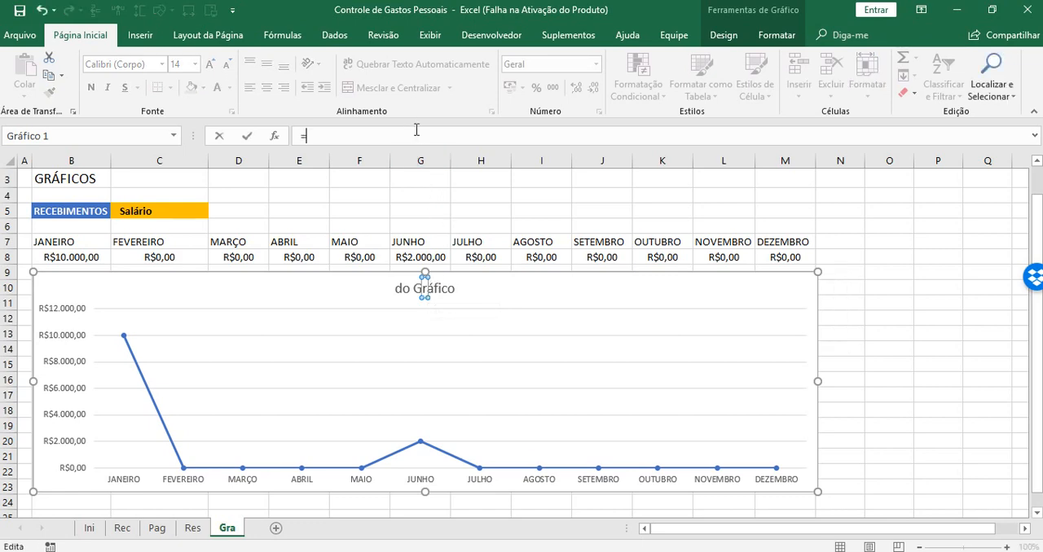
pyautogui.click(63, 210)
pyautogui.press('Return')
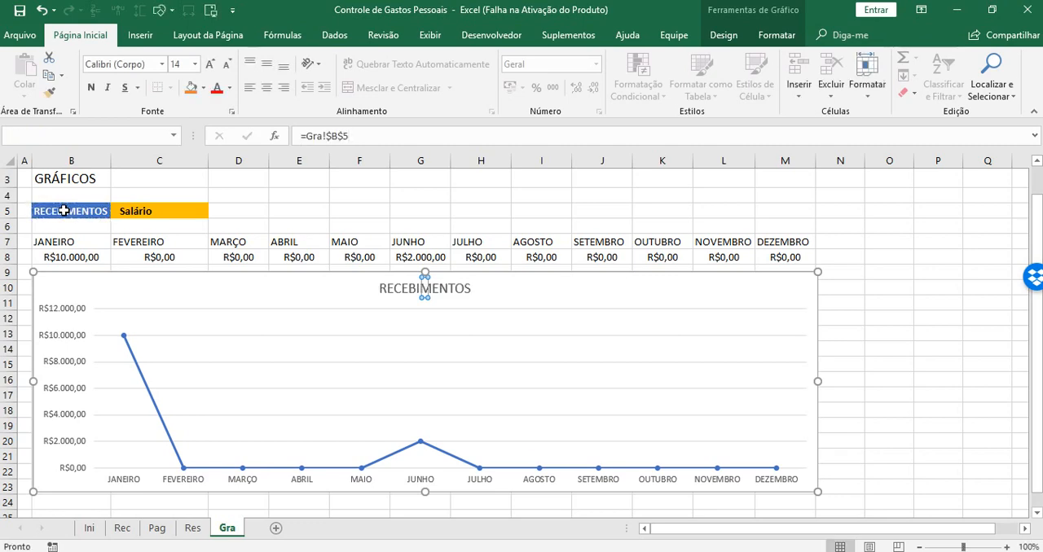
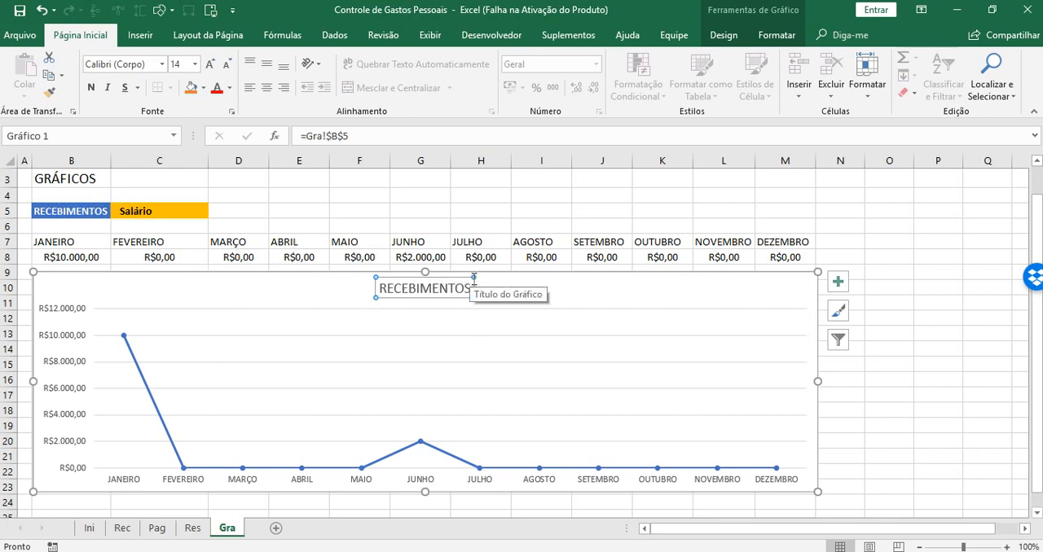
# Reduce the font size of the RECEBIMENTOS chart title to 11
pyautogui.click(227, 65)
pyautogui.click(228, 64)
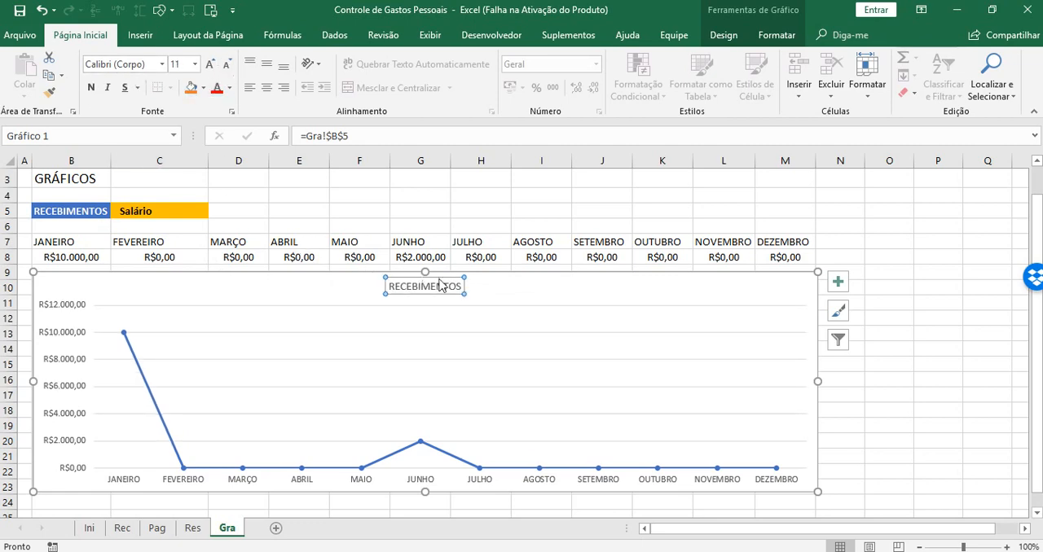
pyautogui.click(300, 199)
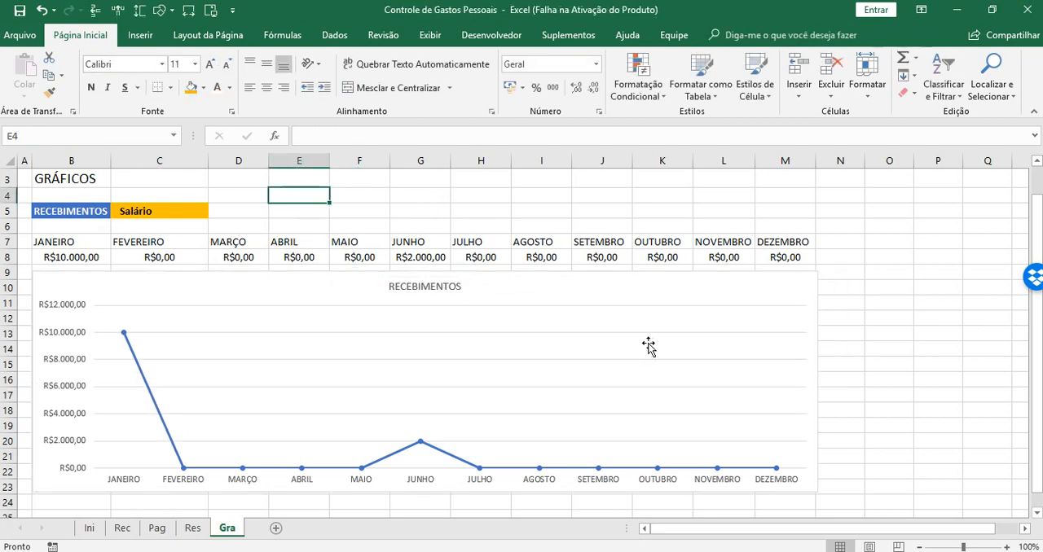
# Turn on the smoothed line option (Linha suavizada) for the chart's data series
pyautogui.click(469, 469)
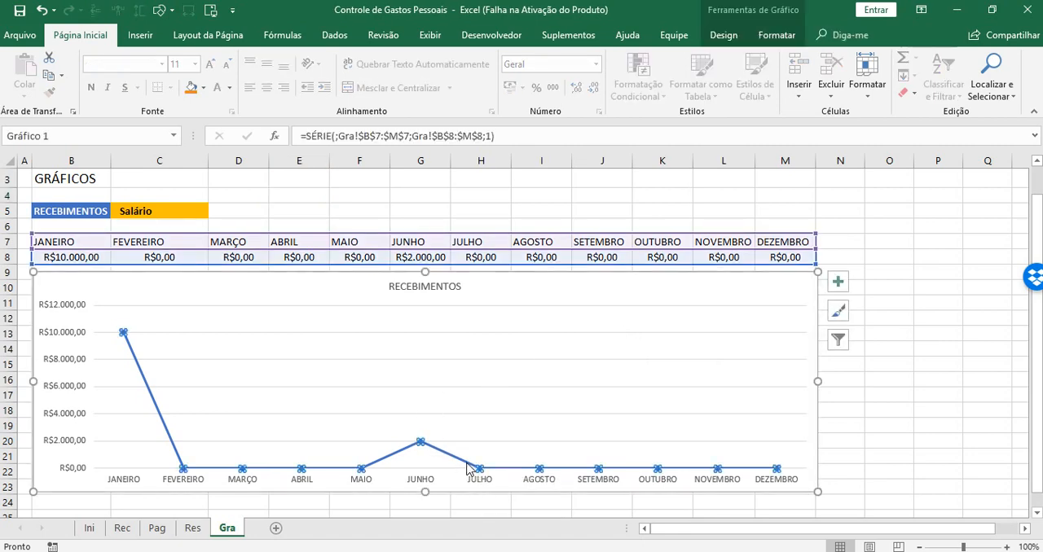
pyautogui.rightClick(420, 443)
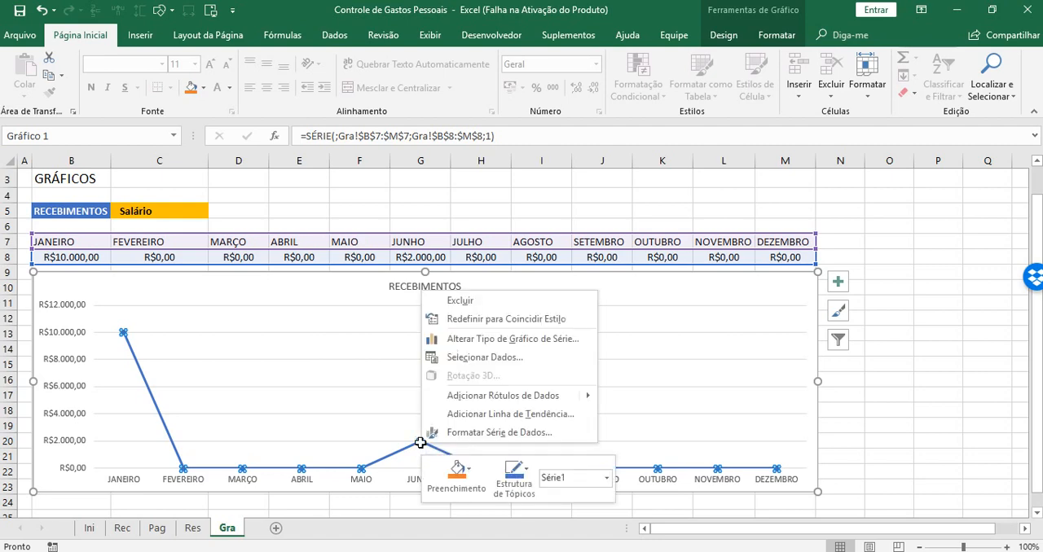
pyautogui.click(492, 439)
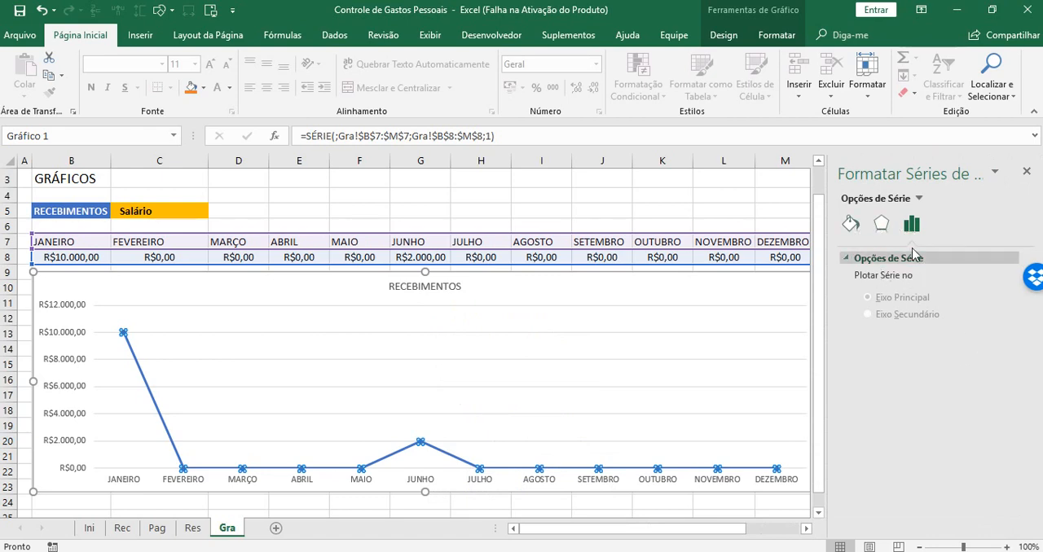
pyautogui.click(880, 226)
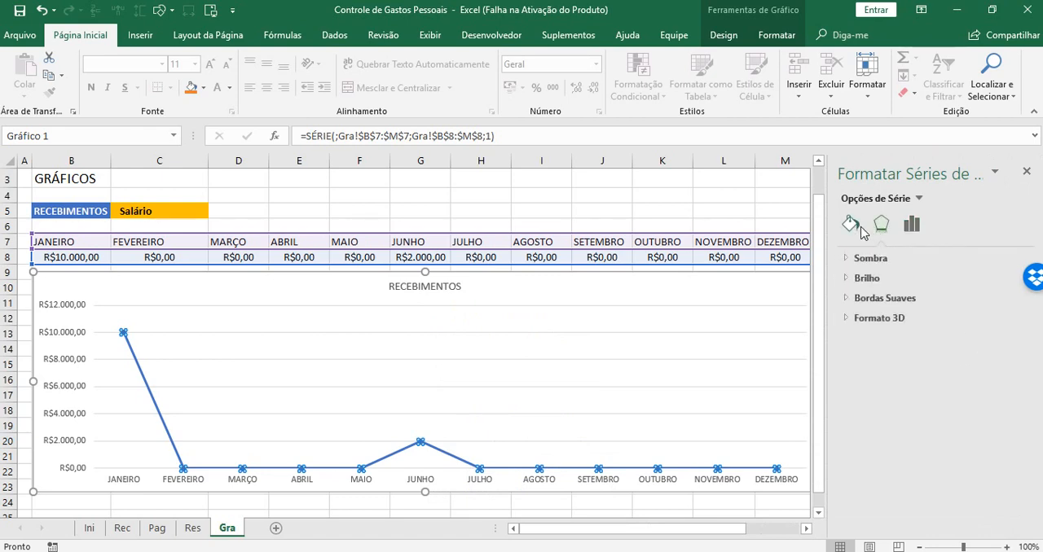
pyautogui.click(849, 228)
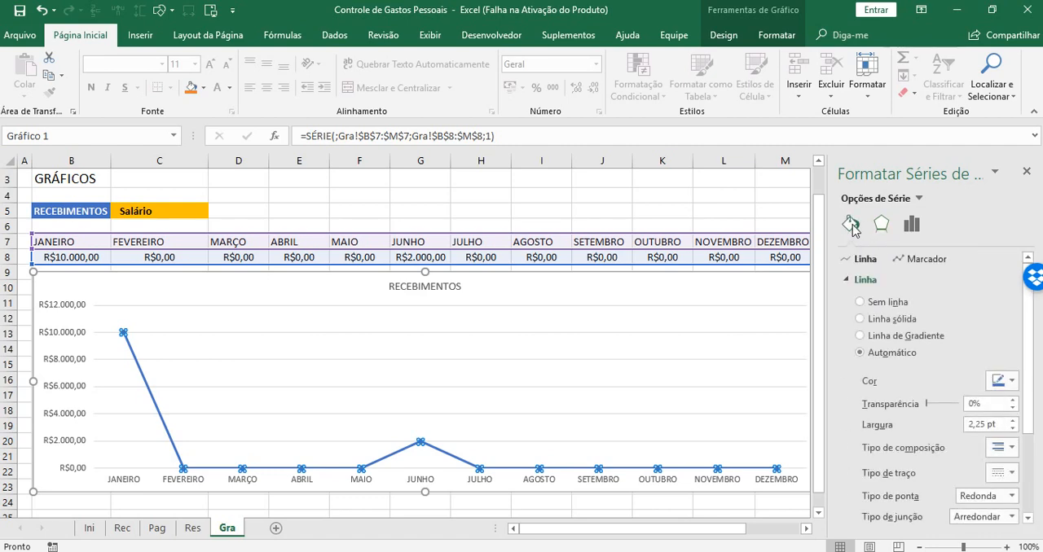
pyautogui.scroll(-1, 1035, 361)
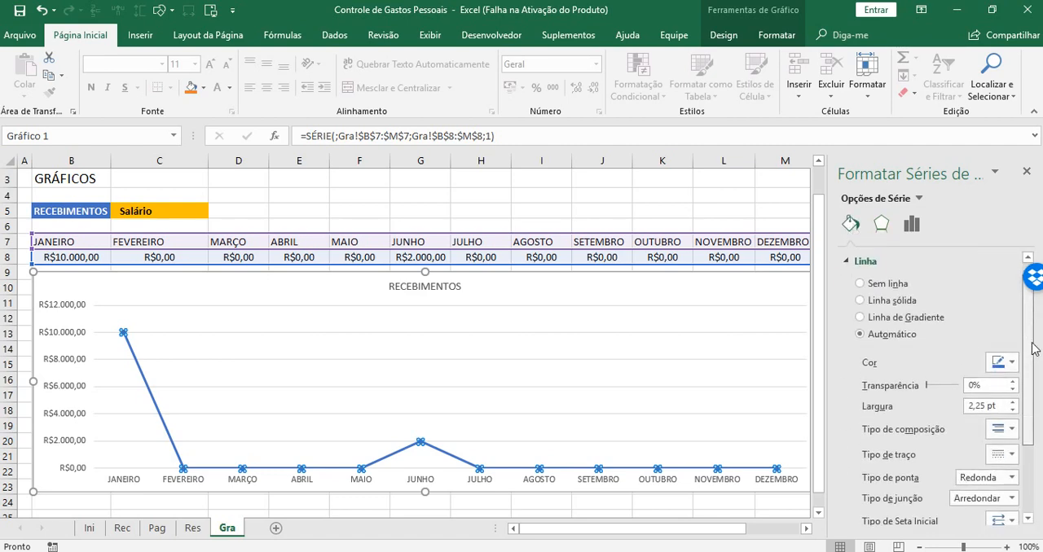
pyautogui.scroll(-3, 1037, 361)
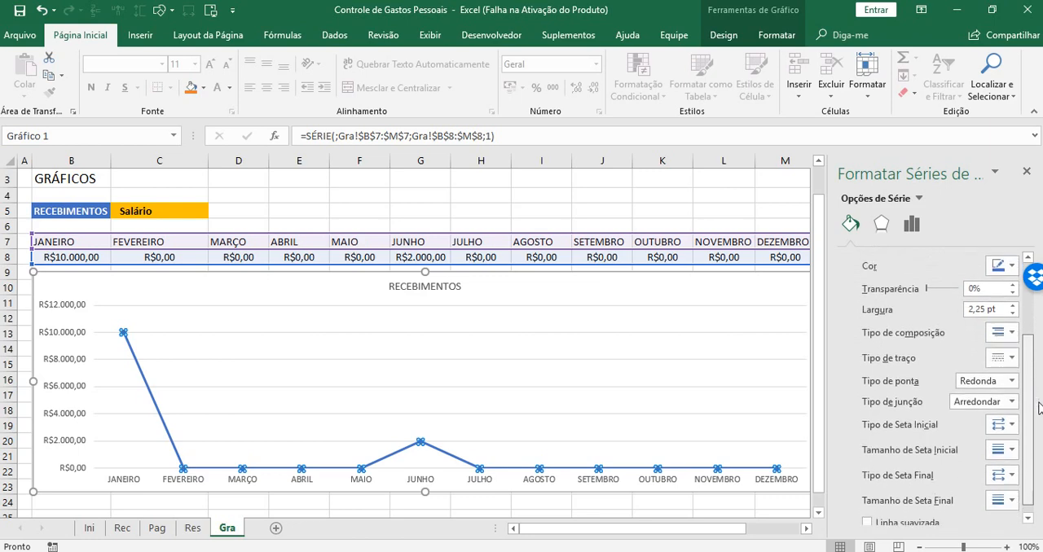
pyautogui.scroll(4, 1036, 387)
pyautogui.scroll(-5, 1036, 387)
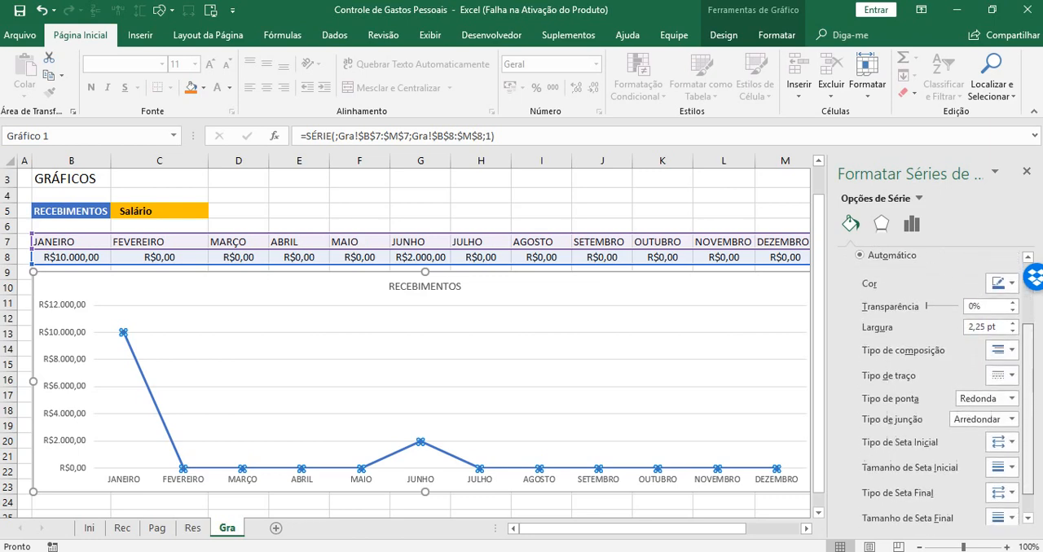
pyautogui.scroll(-1, 1030, 389)
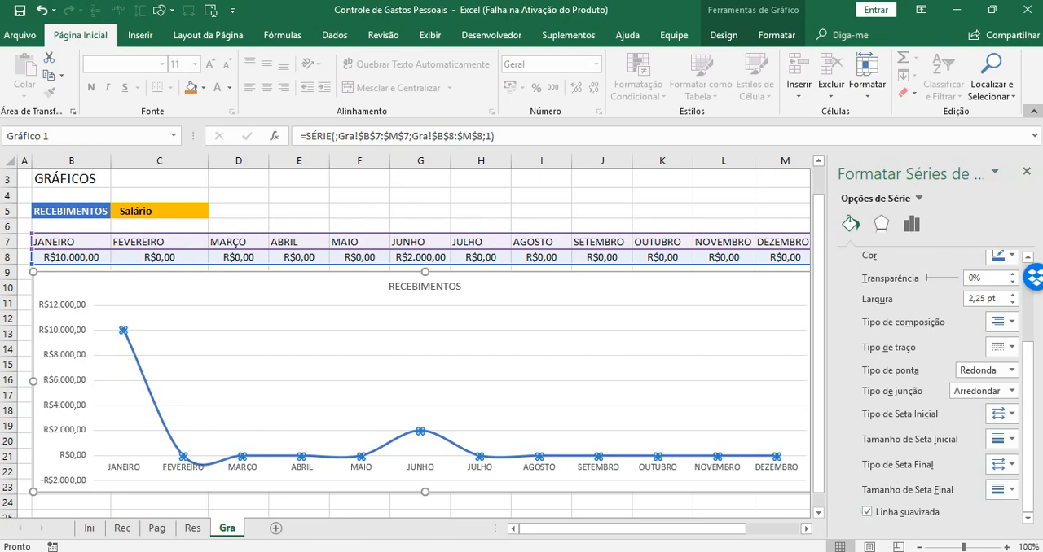
pyautogui.click(1027, 171)
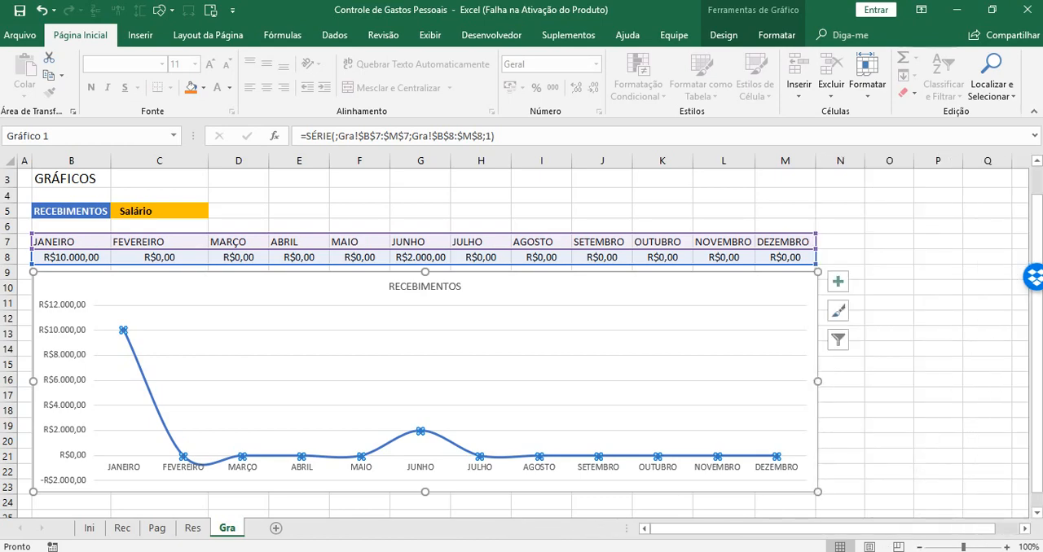
pyautogui.click(864, 551)
pyautogui.click(617, 374)
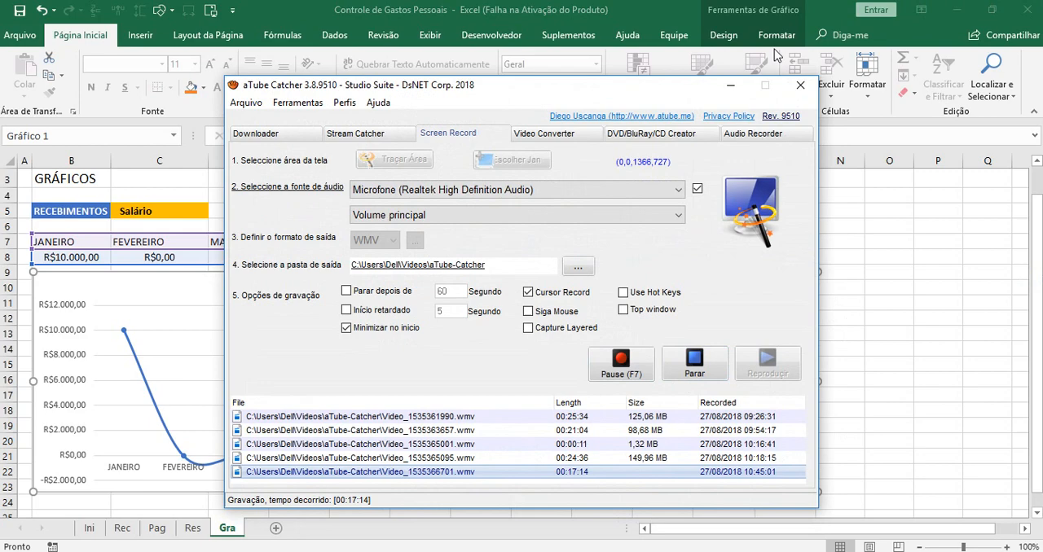
pyautogui.click(729, 88)
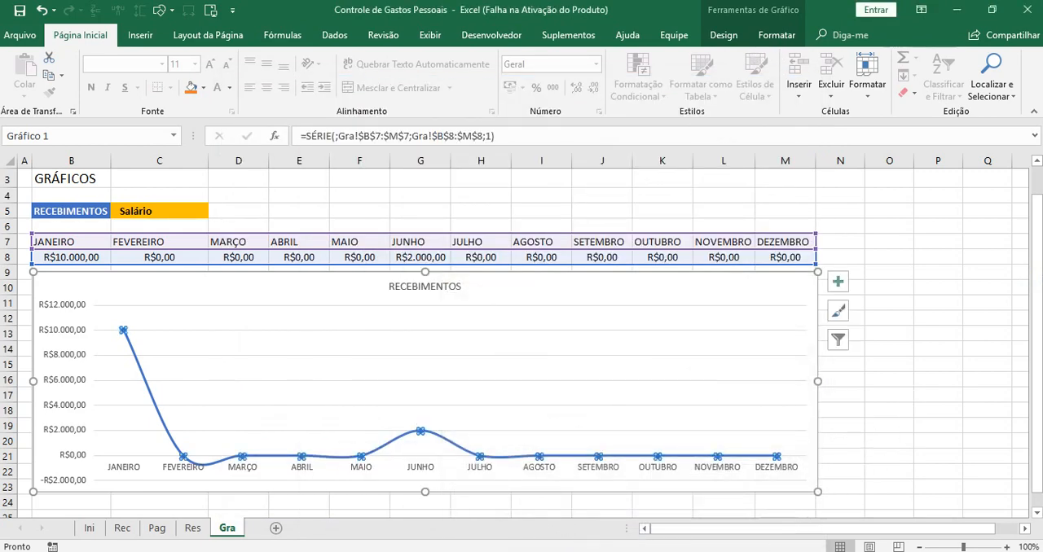
pyautogui.click(865, 550)
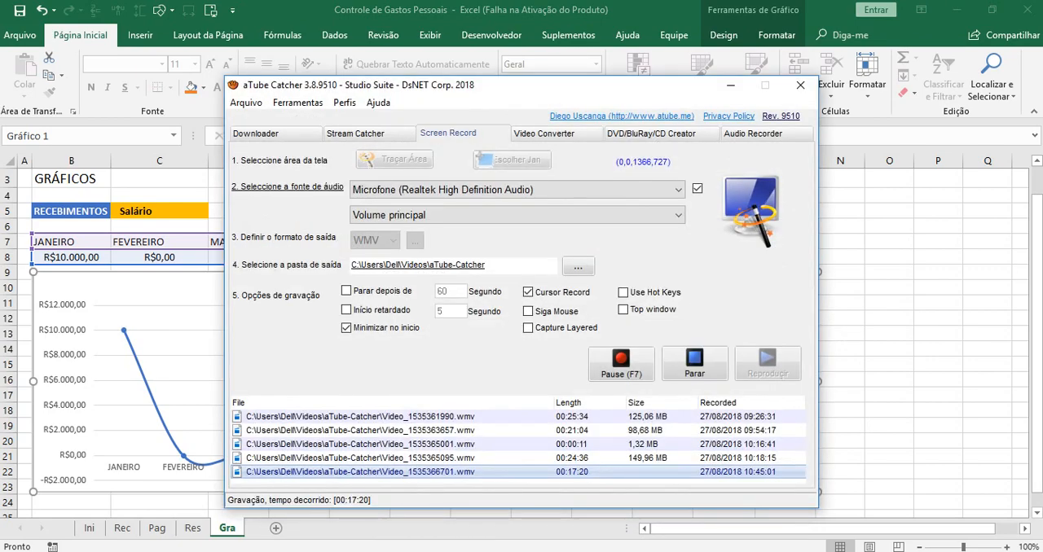
pyautogui.click(865, 551)
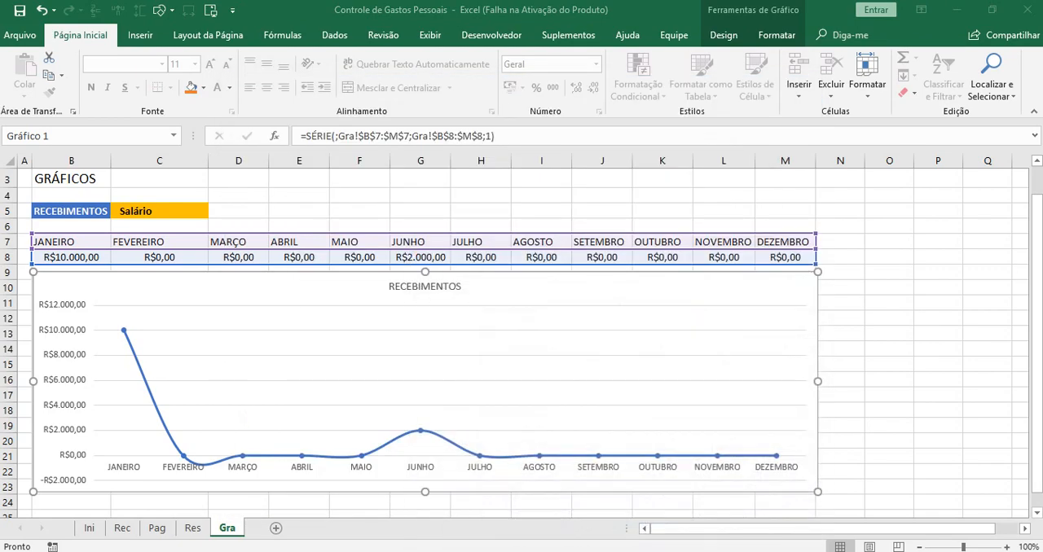
# Add data labels (Rótulos de Dados) to the points of the line chart
pyautogui.click(892, 412)
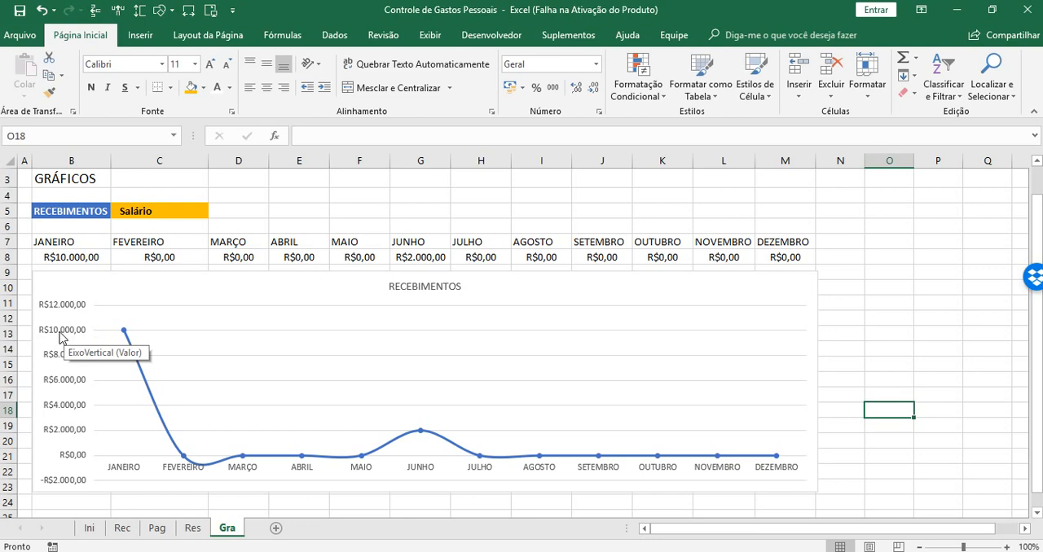
pyautogui.moveTo(126, 336)
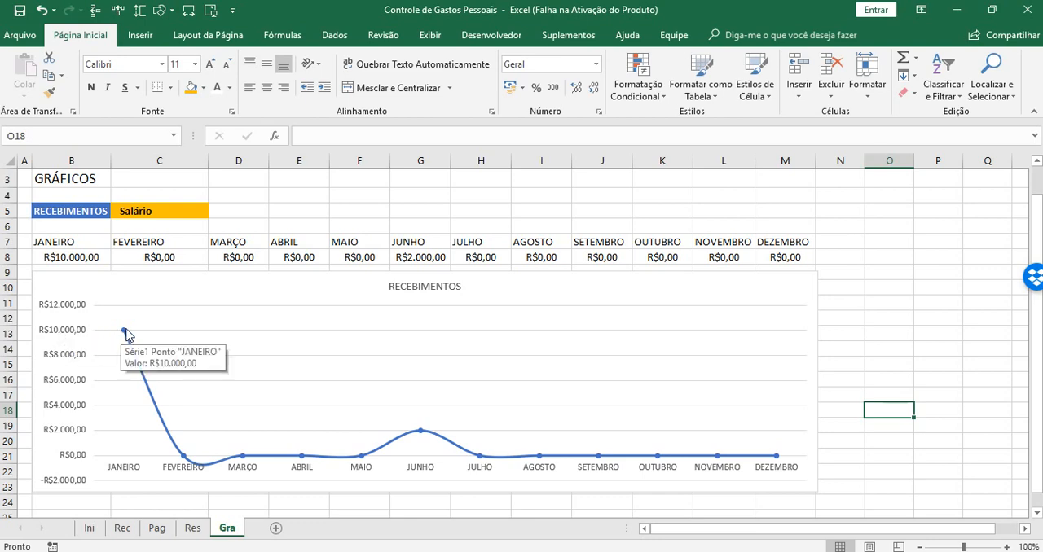
pyautogui.click(150, 298)
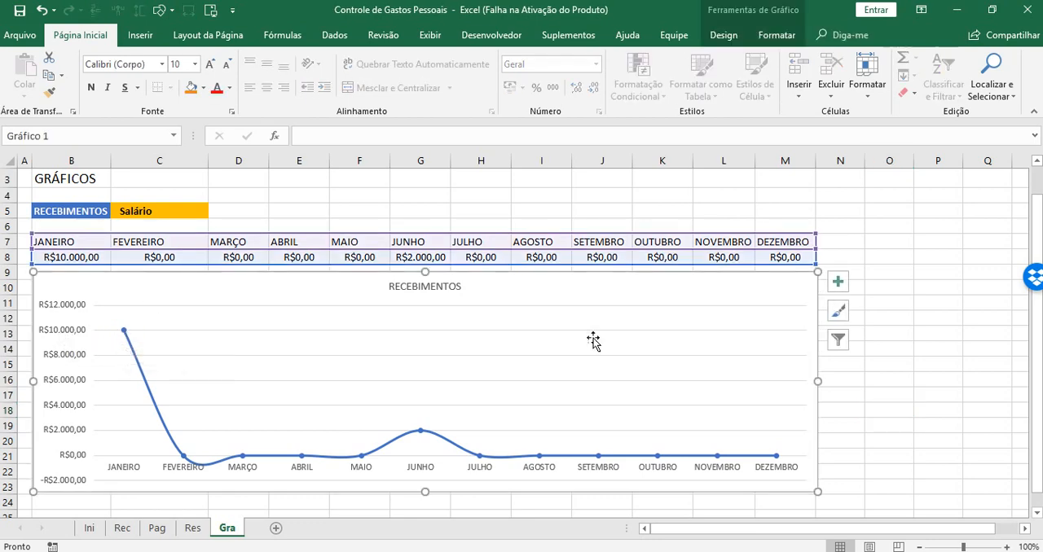
pyautogui.click(845, 284)
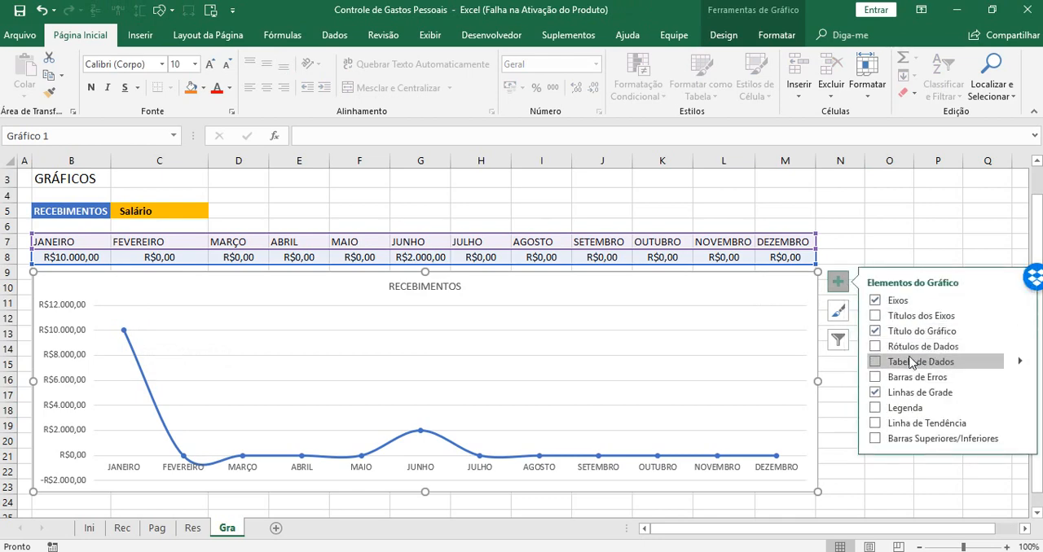
pyautogui.click(876, 347)
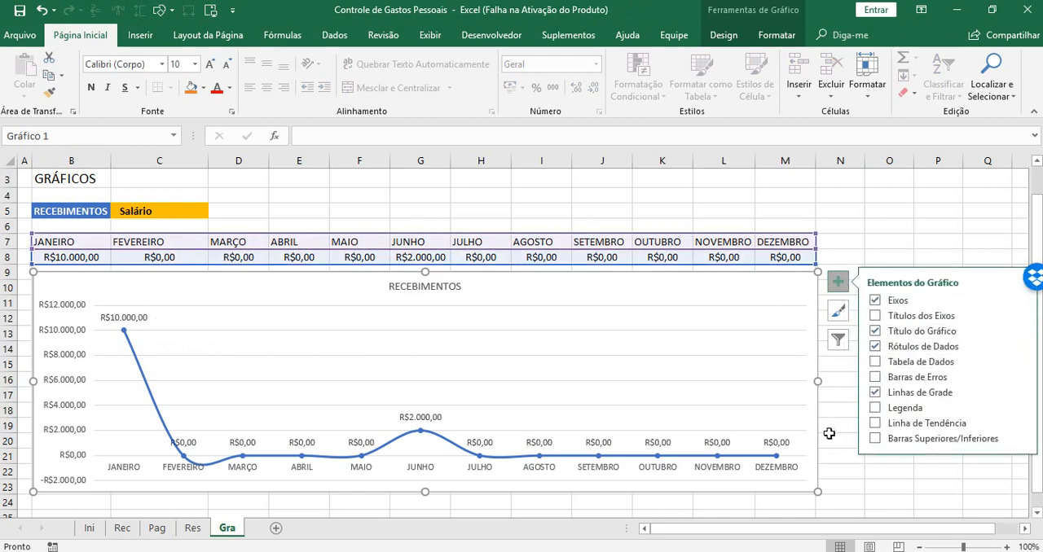
pyautogui.click(847, 485)
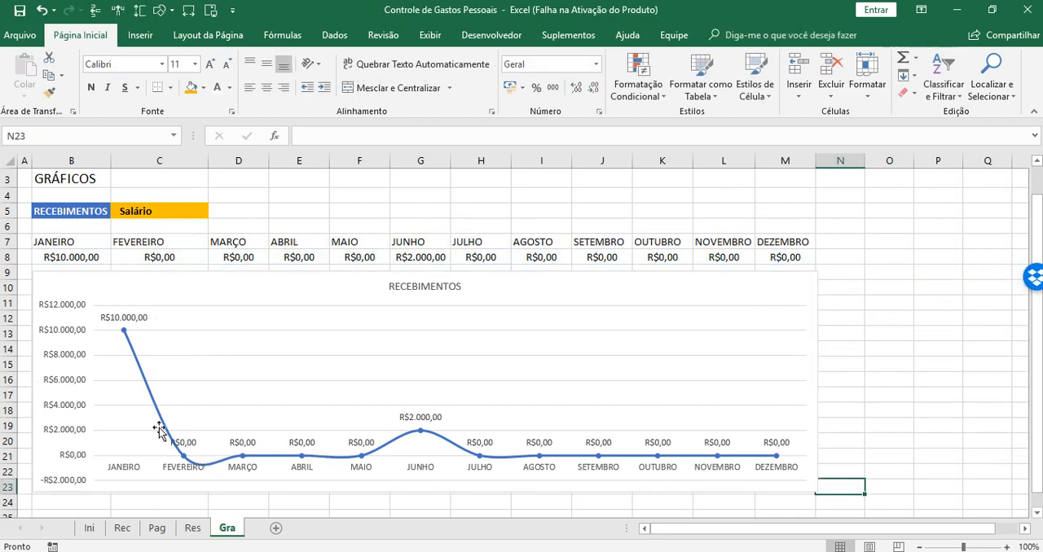
# Delete the vertical value axis from the line chart
pyautogui.click(56, 314)
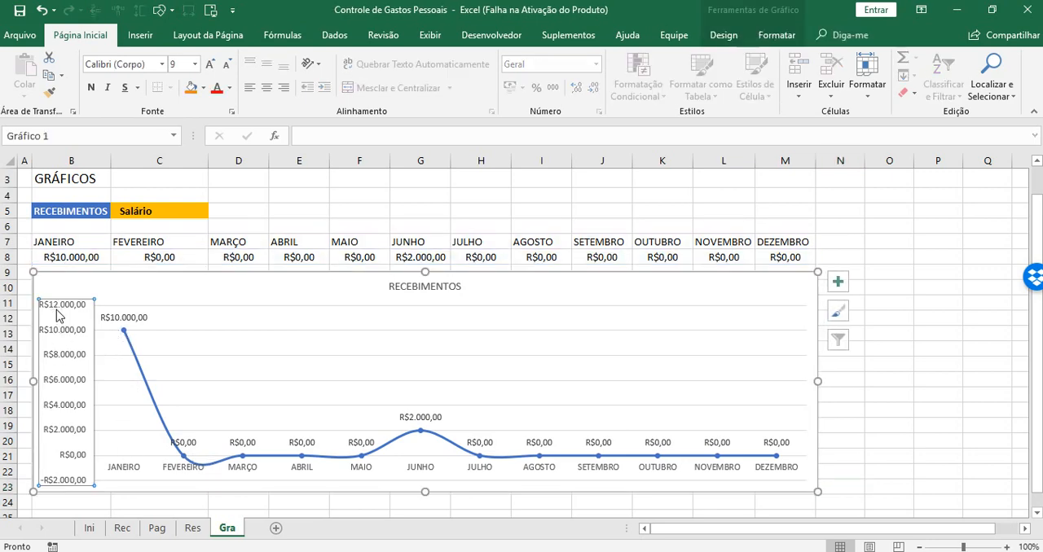
pyautogui.press('Delete')
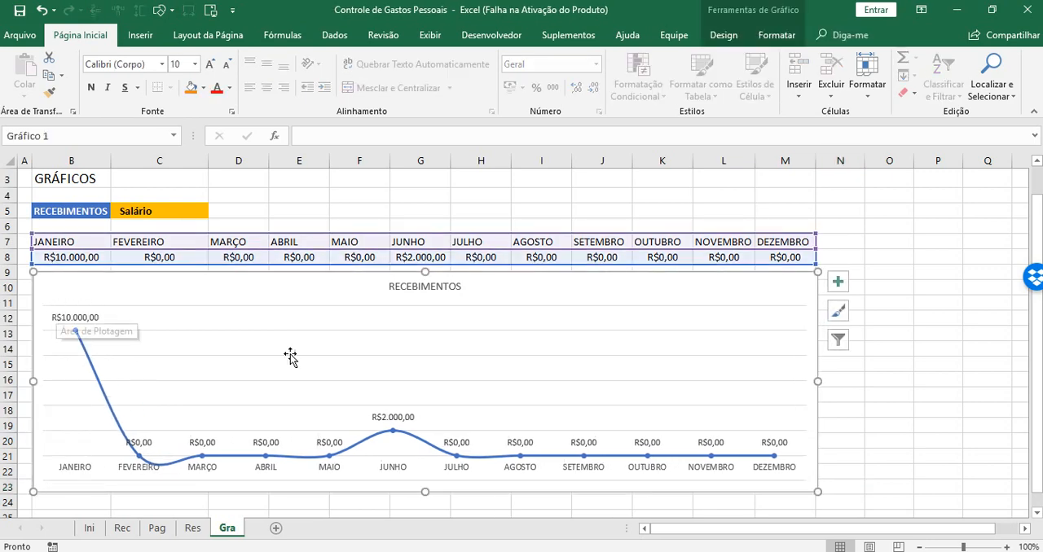
pyautogui.click(893, 312)
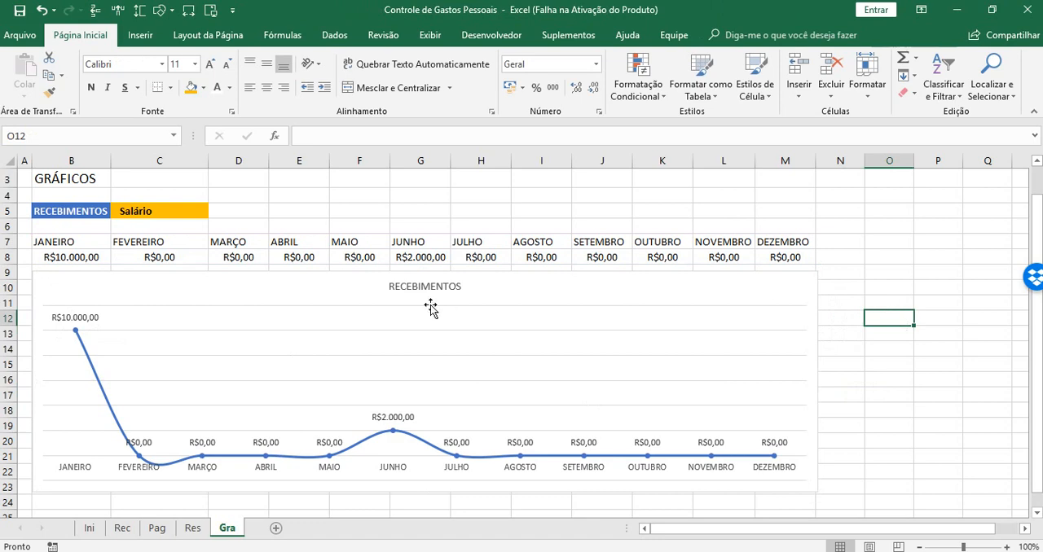
# Fill the chart's plot area with a light gray shade of the white theme color
pyautogui.click(246, 321)
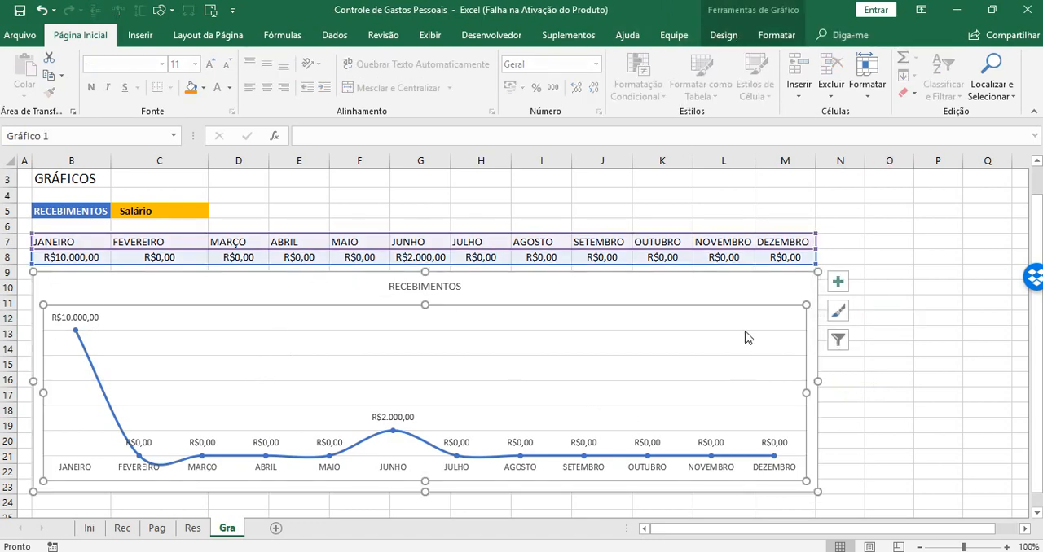
pyautogui.click(777, 35)
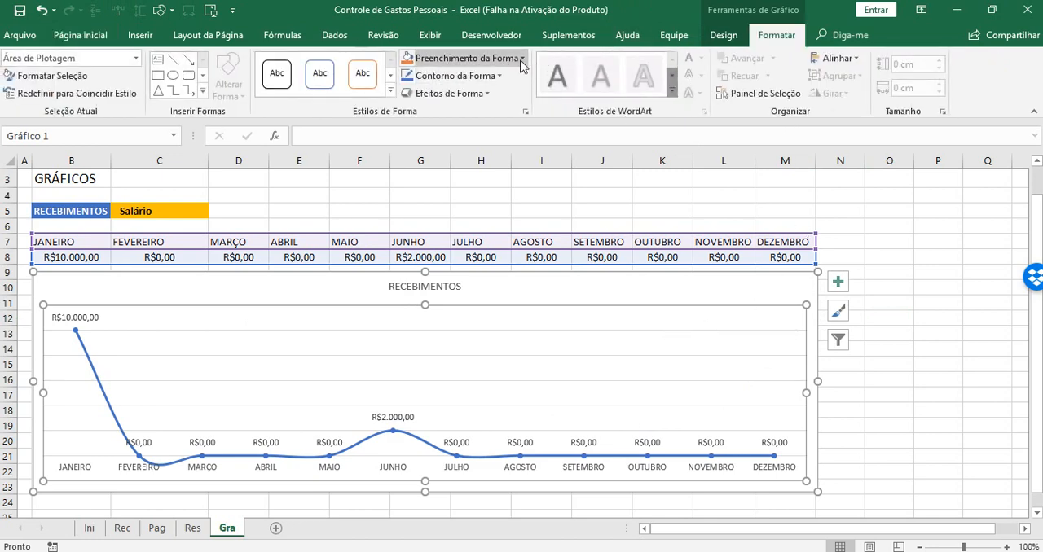
pyautogui.click(506, 59)
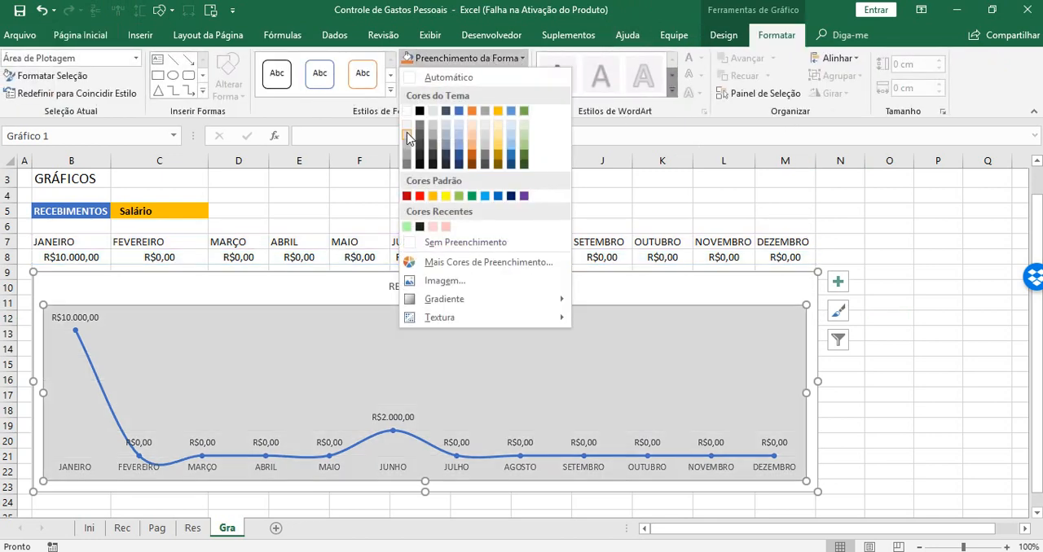
pyautogui.click(406, 146)
pyautogui.click(937, 379)
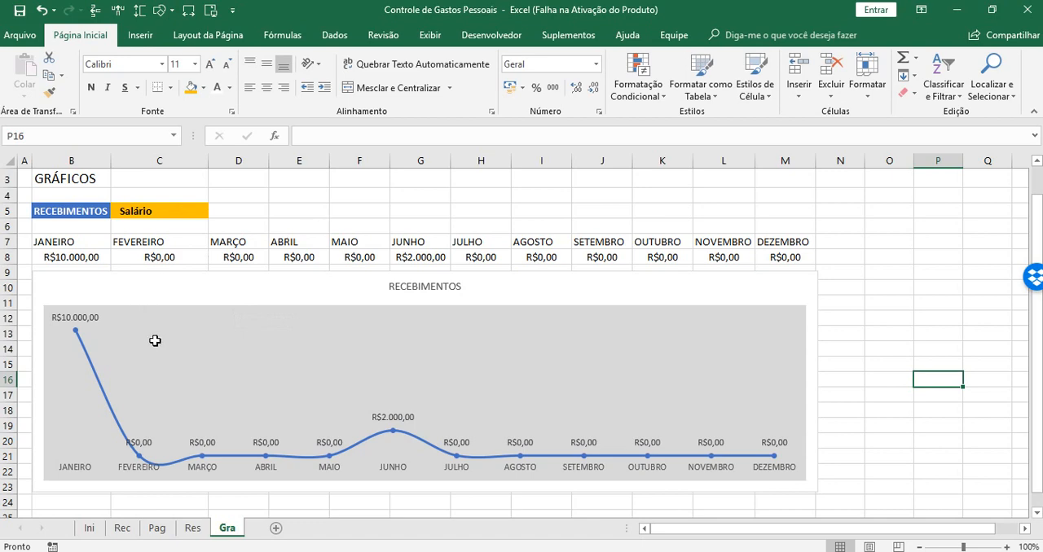
pyautogui.click(875, 346)
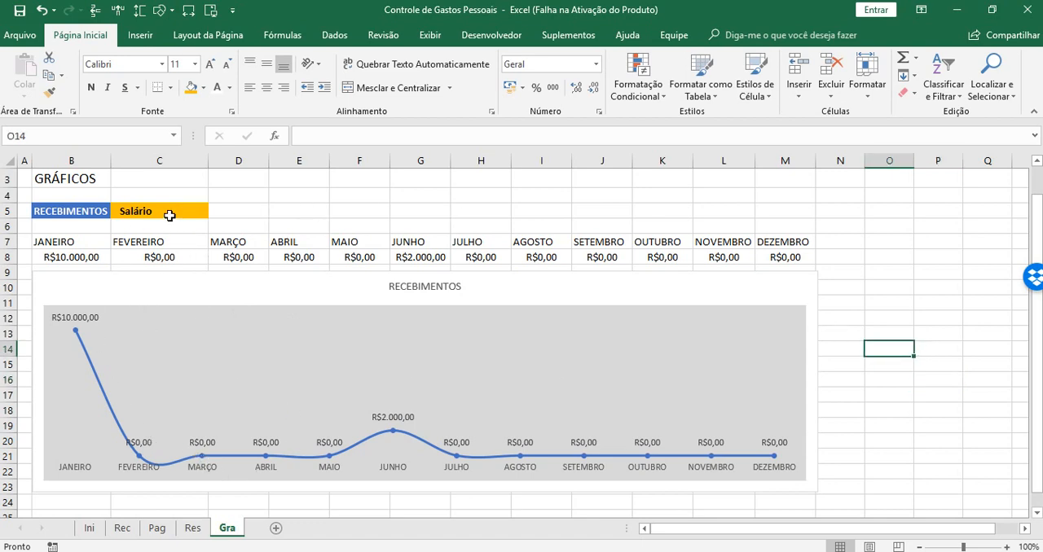
# Test the chart by switching the income category in C5 to Vale Alimentação, Vale Combustível and Aluguel in turn
pyautogui.click(170, 215)
pyautogui.click(215, 212)
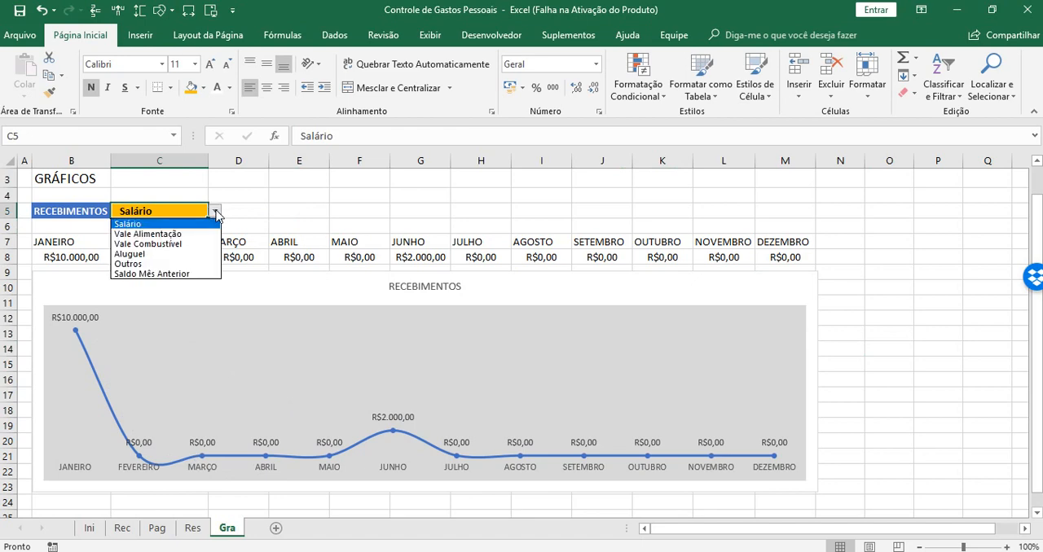
pyautogui.click(167, 234)
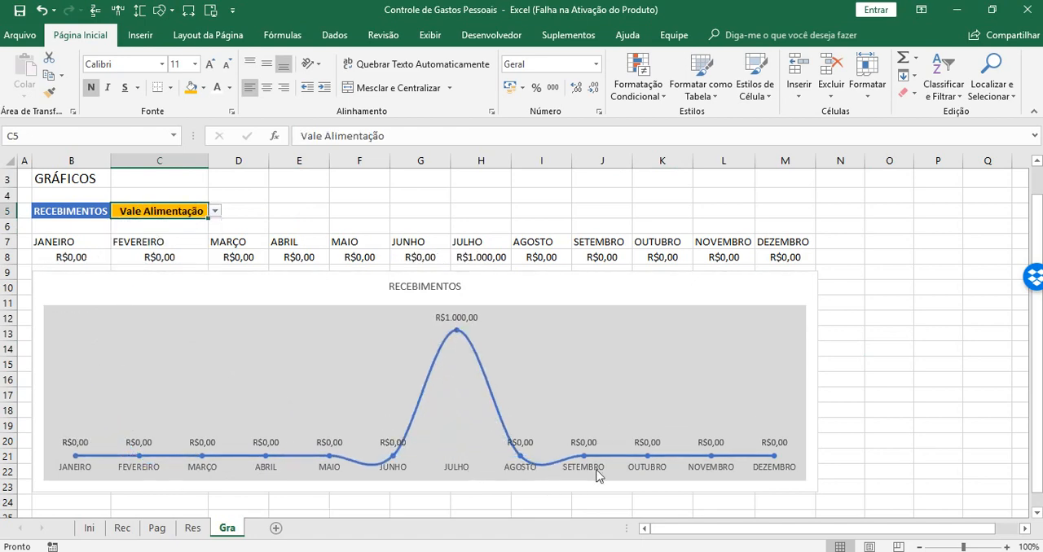
pyautogui.click(215, 211)
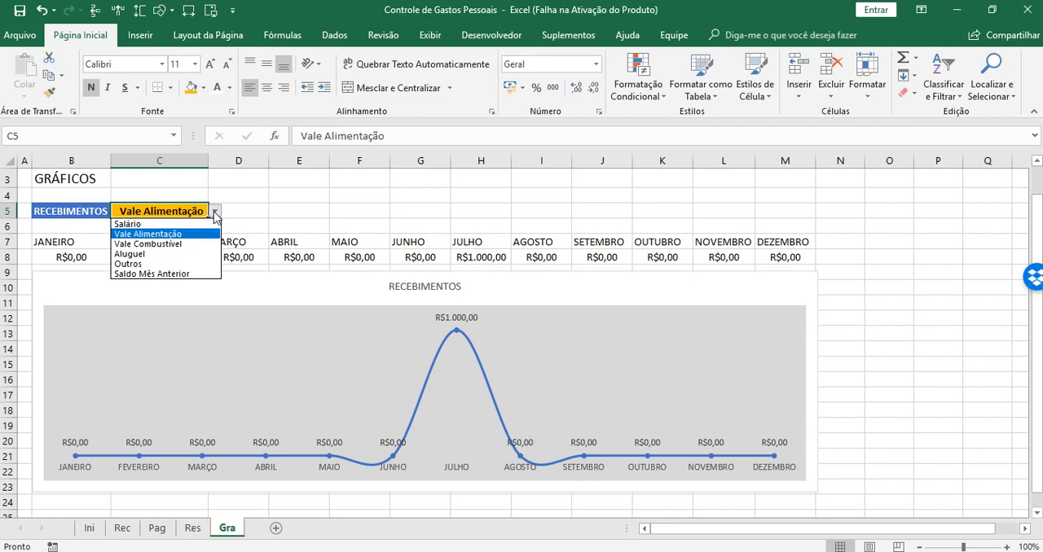
pyautogui.click(151, 242)
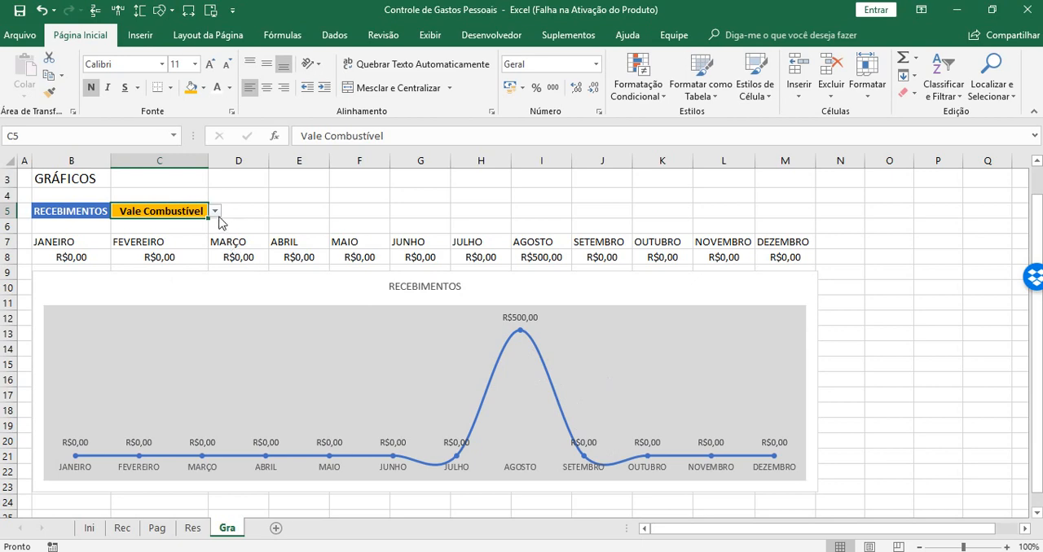
pyautogui.click(215, 211)
pyautogui.click(126, 256)
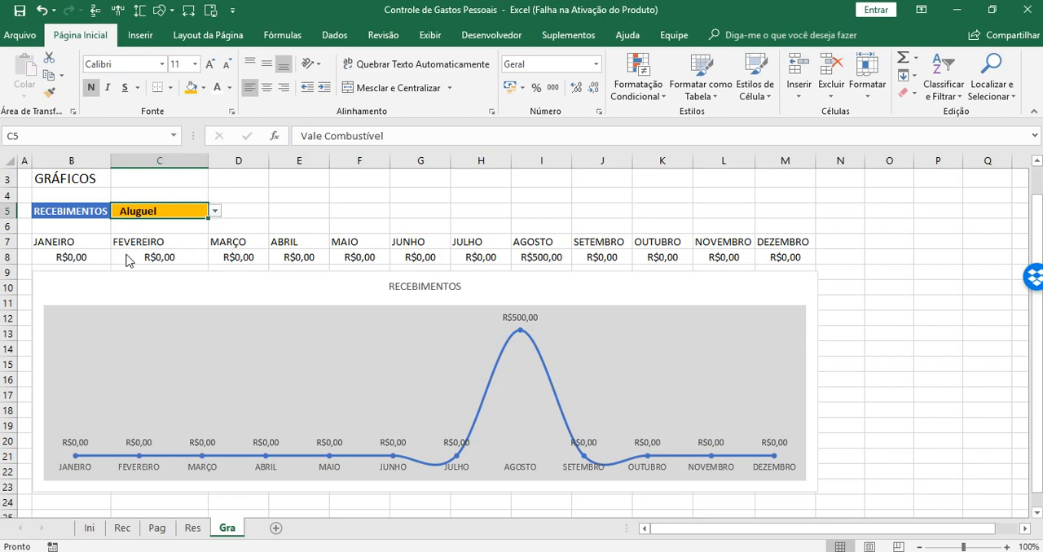
# Test the chart by switching the income category in C5 to Outros, Saldo Mês Anterior and Salário in turn
pyautogui.click(215, 212)
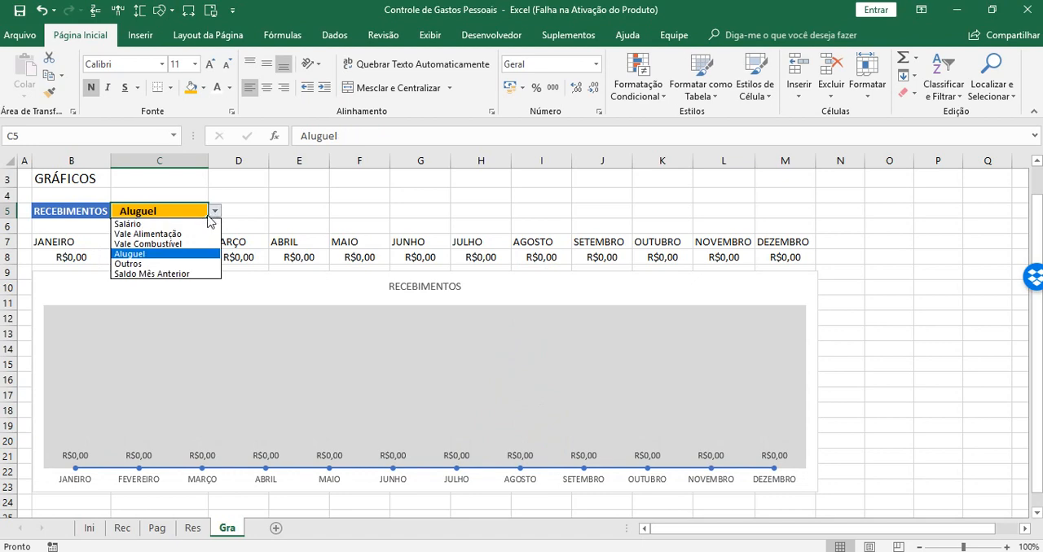
pyautogui.click(135, 264)
pyautogui.click(215, 212)
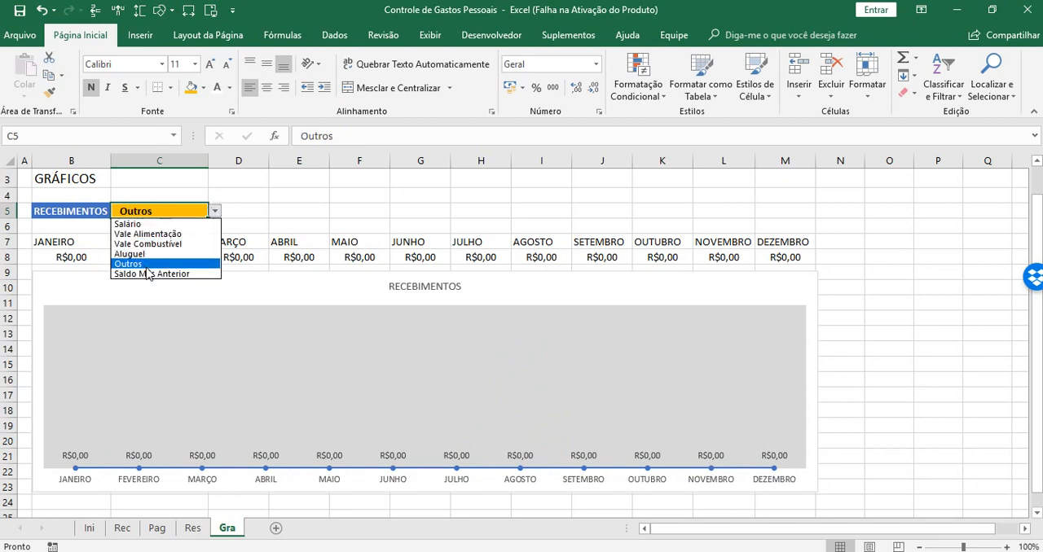
pyautogui.click(146, 273)
pyautogui.click(215, 212)
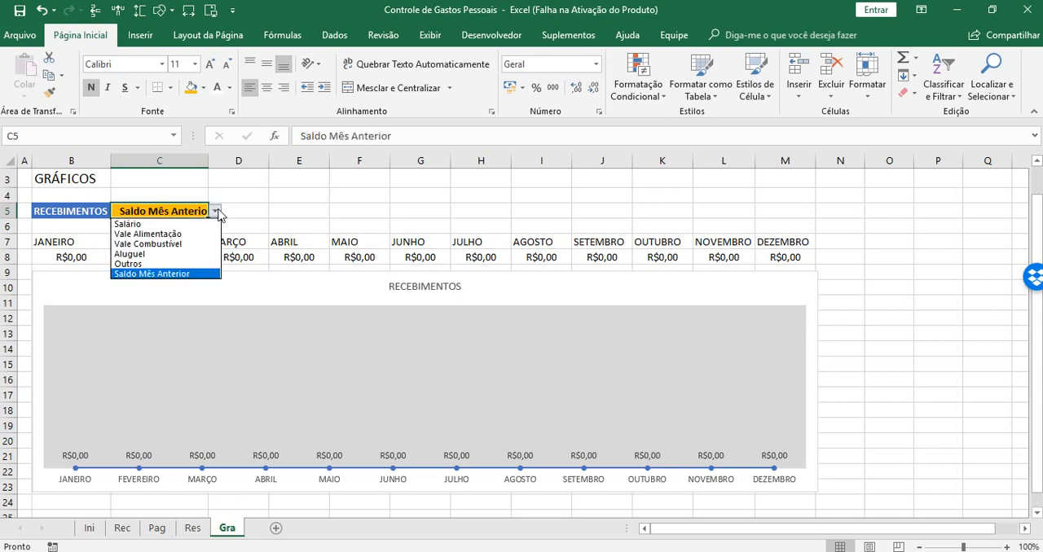
pyautogui.click(140, 228)
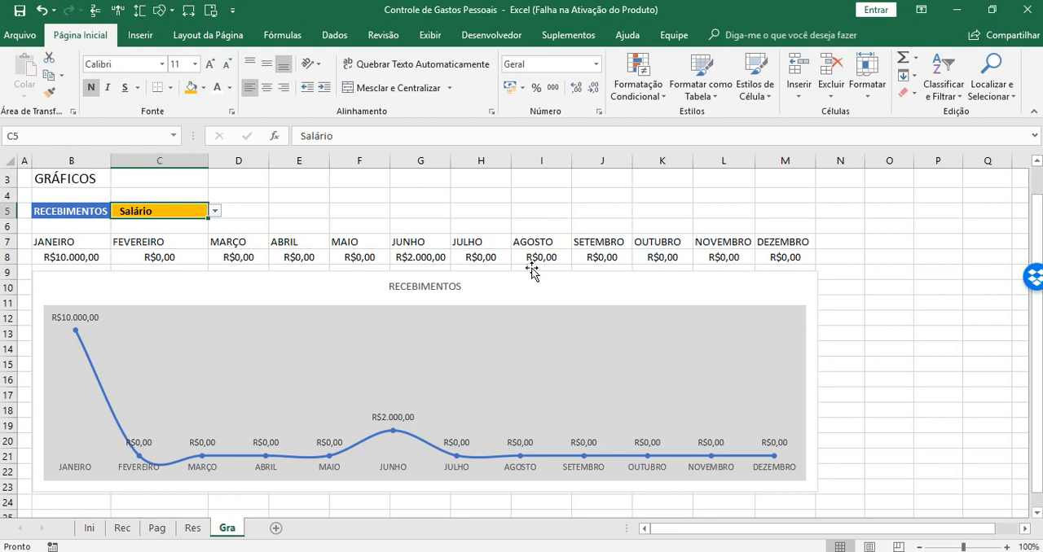
# Set the chart area's properties to not move or size with cells (Não mover ou dimensionar com células), and save the workbook
pyautogui.click(790, 283)
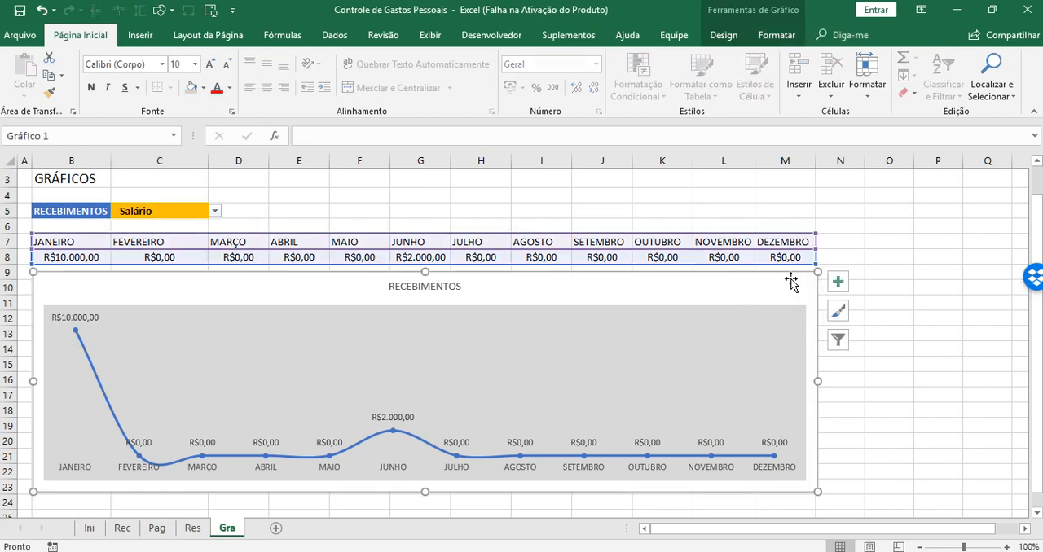
pyautogui.rightClick(791, 278)
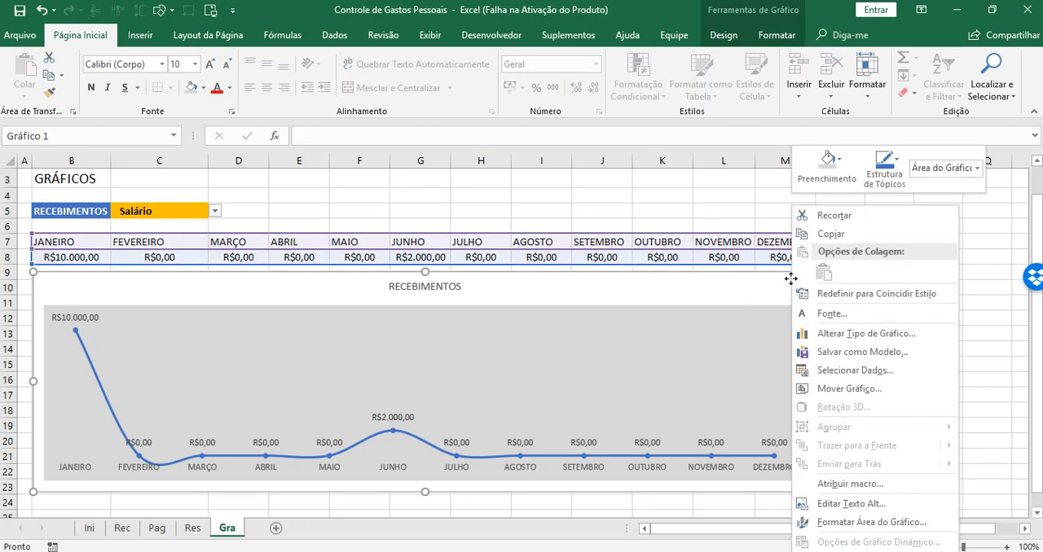
pyautogui.click(854, 522)
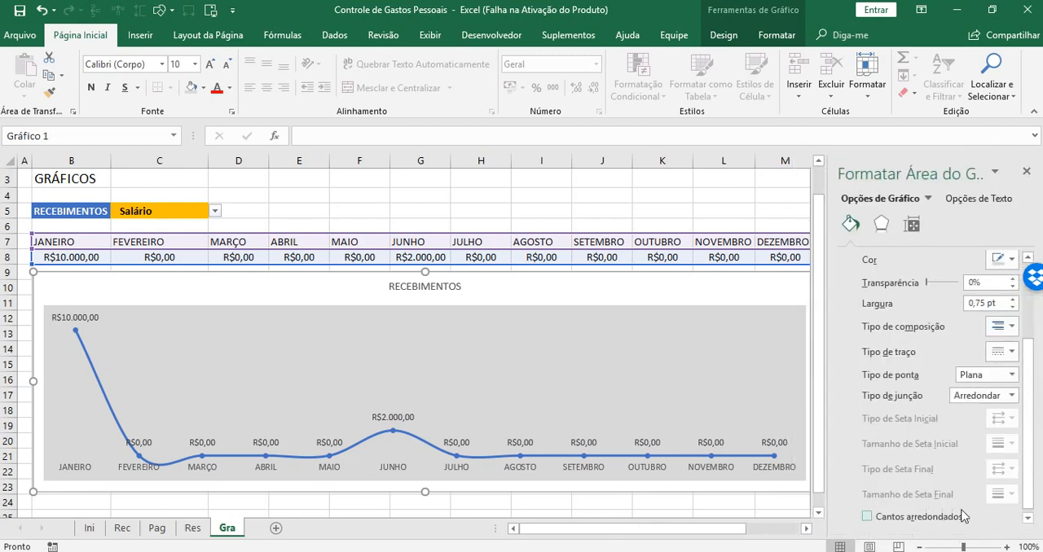
pyautogui.click(912, 225)
pyautogui.click(880, 278)
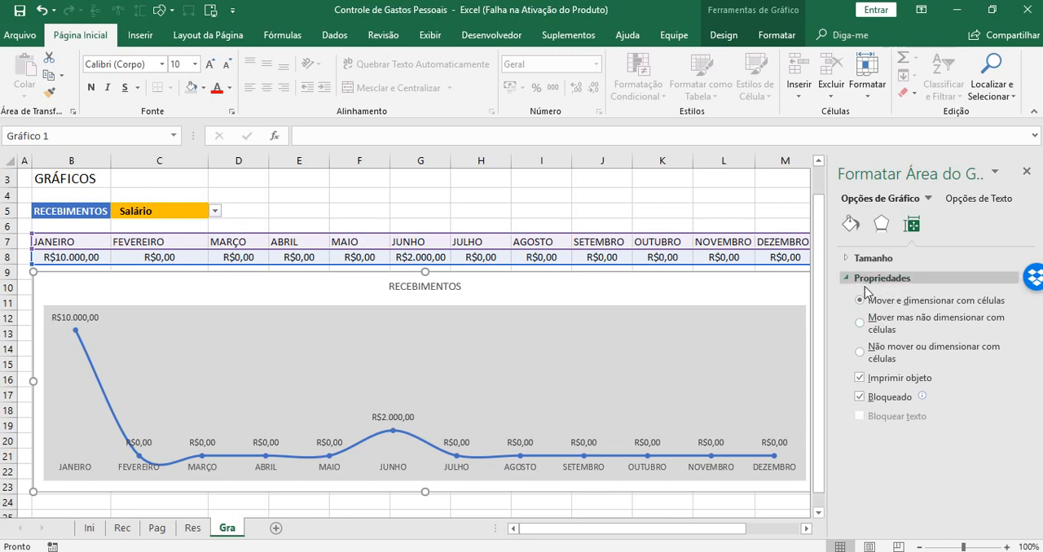
pyautogui.click(860, 353)
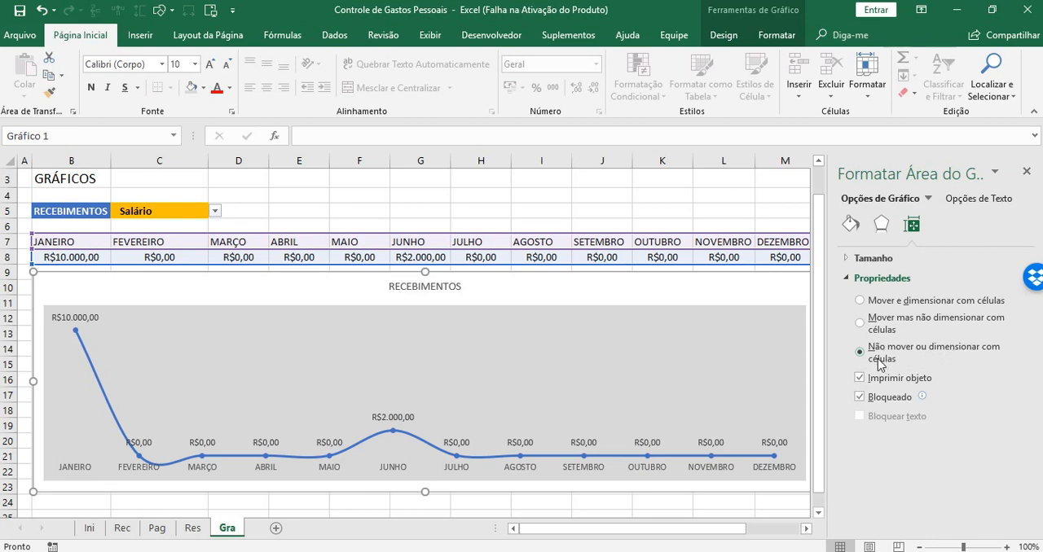
pyautogui.click(1027, 173)
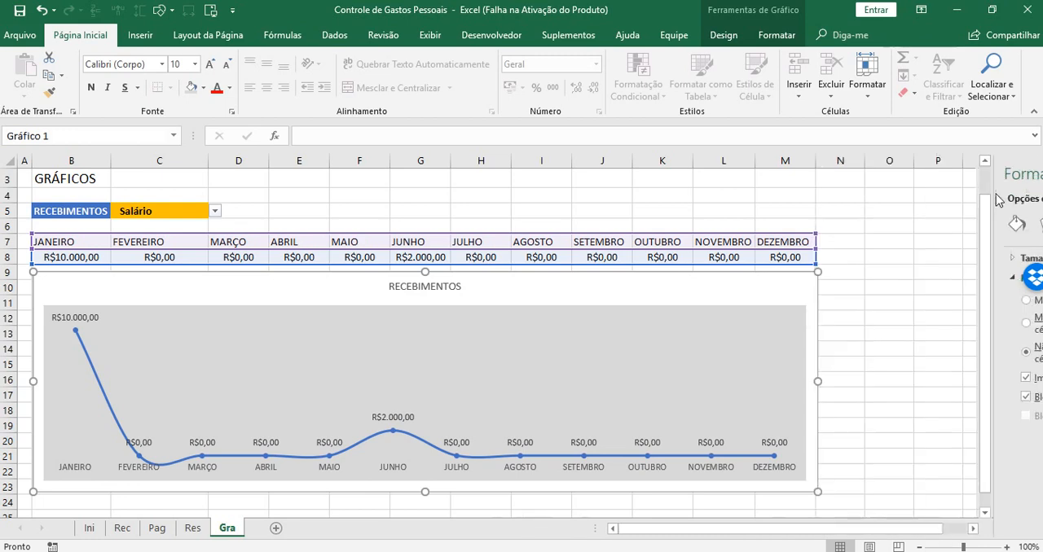
pyautogui.click(900, 298)
pyautogui.click(20, 11)
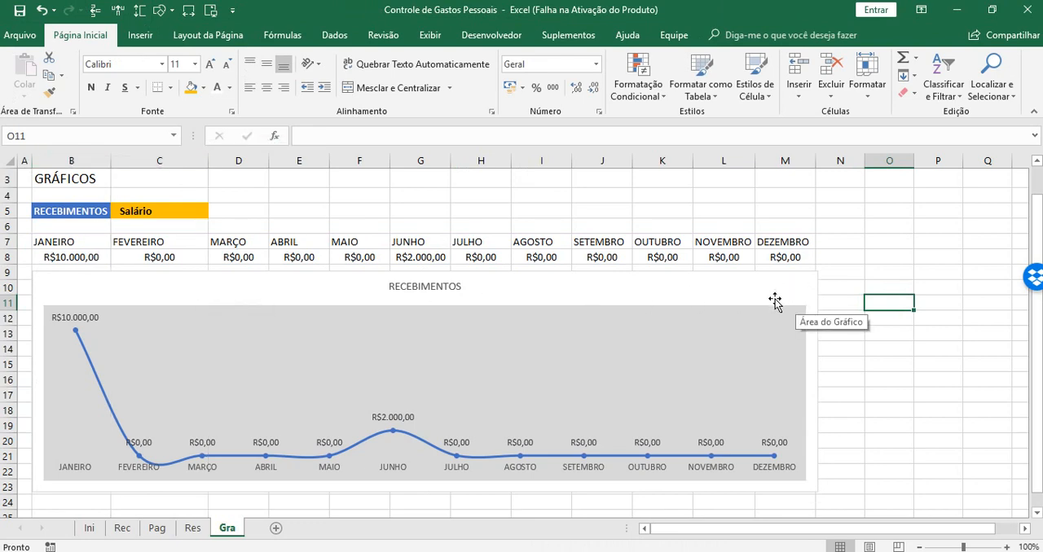
# Move the chart up over the monthly data in rows 7 and 8 and widen it slightly to cover columns B to M
pyautogui.click(64, 277)
pyautogui.moveTo(64, 277); pyautogui.dragTo(61, 232)
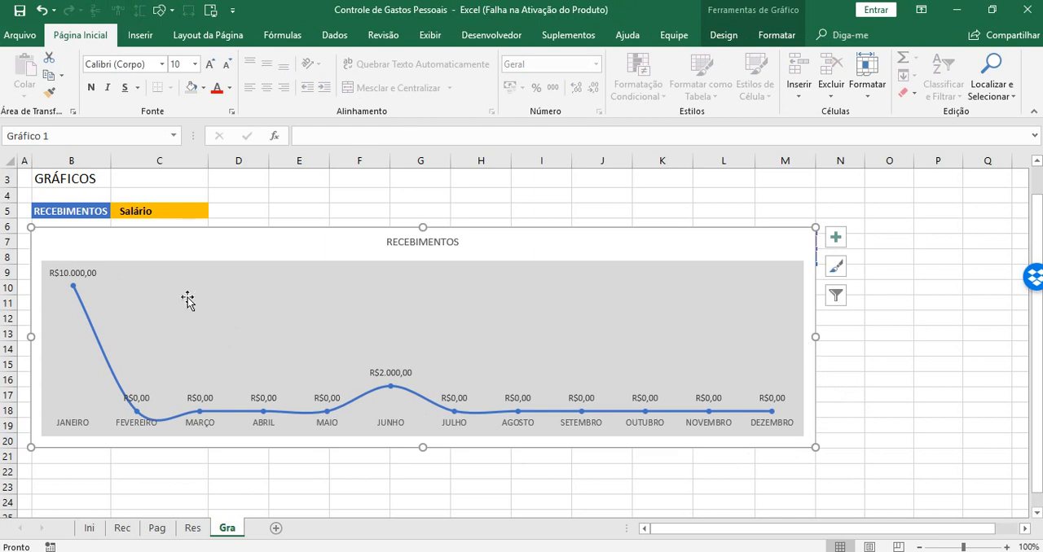
pyautogui.moveTo(96, 234); pyautogui.dragTo(92, 232)
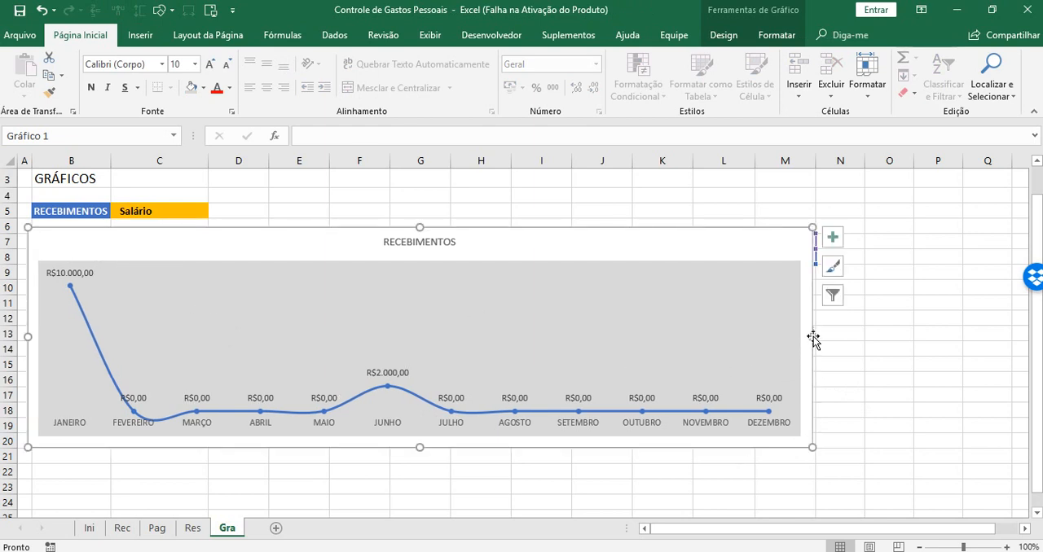
pyautogui.moveTo(814, 338); pyautogui.dragTo(821, 337)
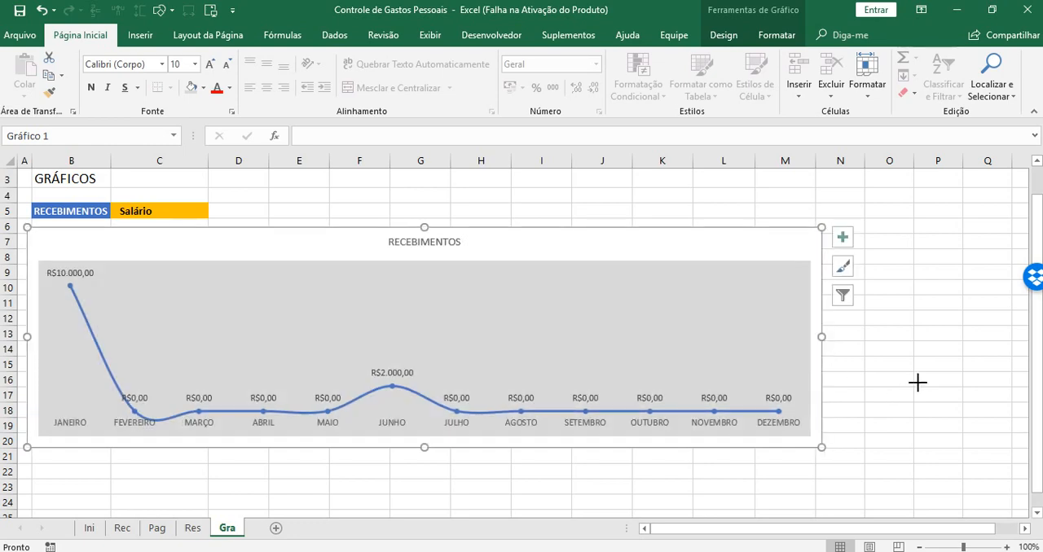
pyautogui.click(918, 378)
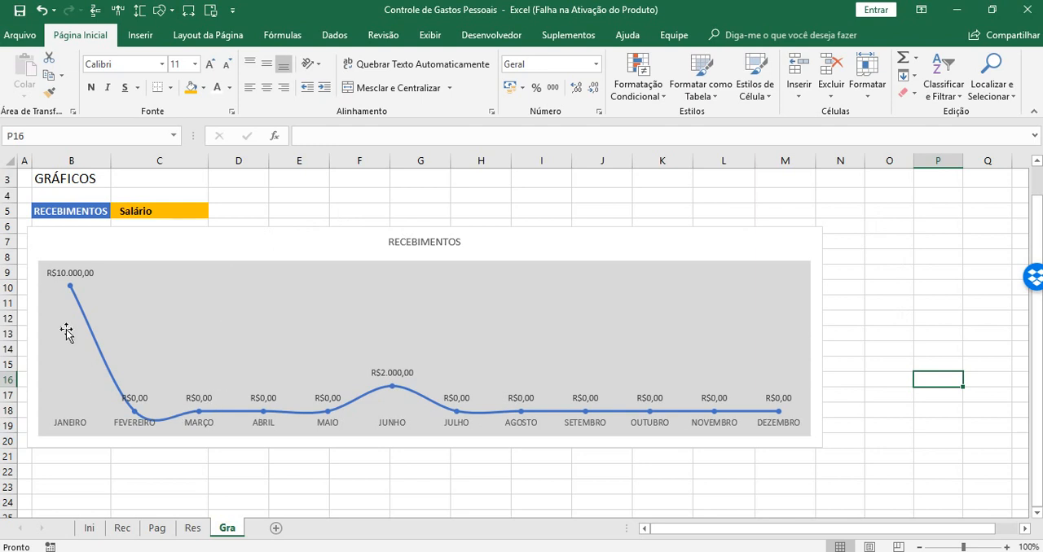
# Switch the income category in C5 to Vale Alimentação
pyautogui.click(161, 215)
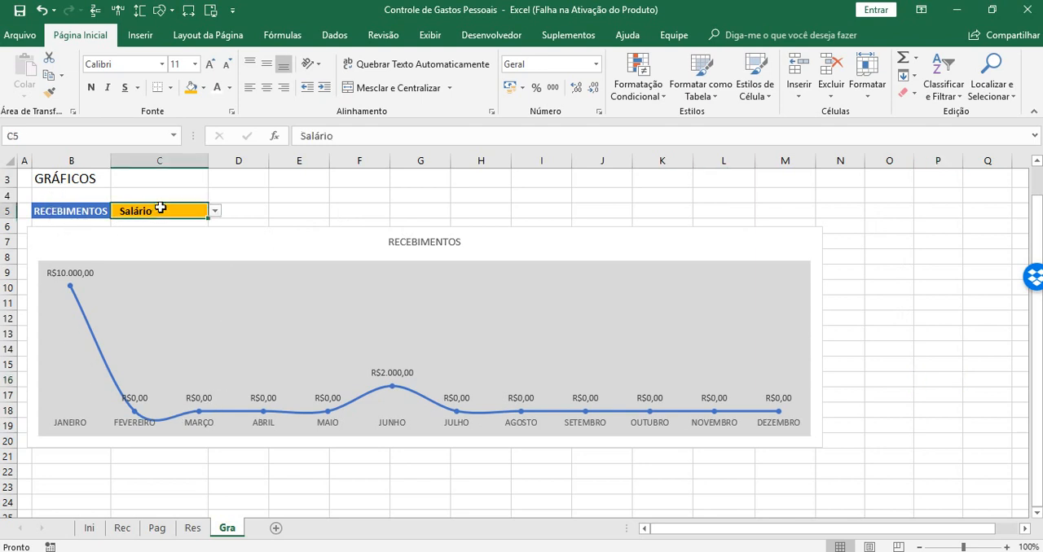
pyautogui.click(214, 211)
pyautogui.click(166, 235)
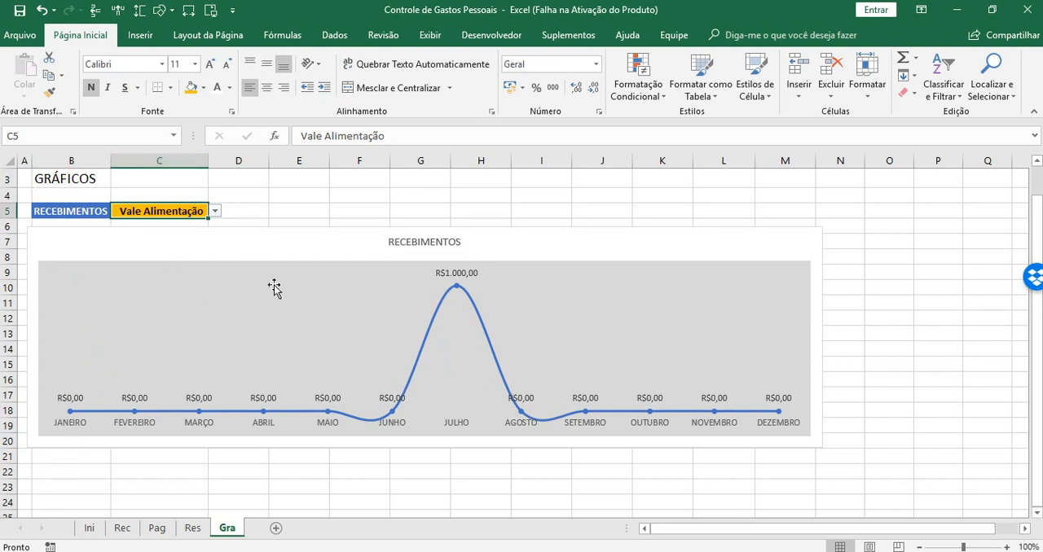
# Copy the RECEBIMENTOS label and its category selector from B5:C5 to B22 below the chart
pyautogui.moveTo(66, 212); pyautogui.dragTo(206, 209)
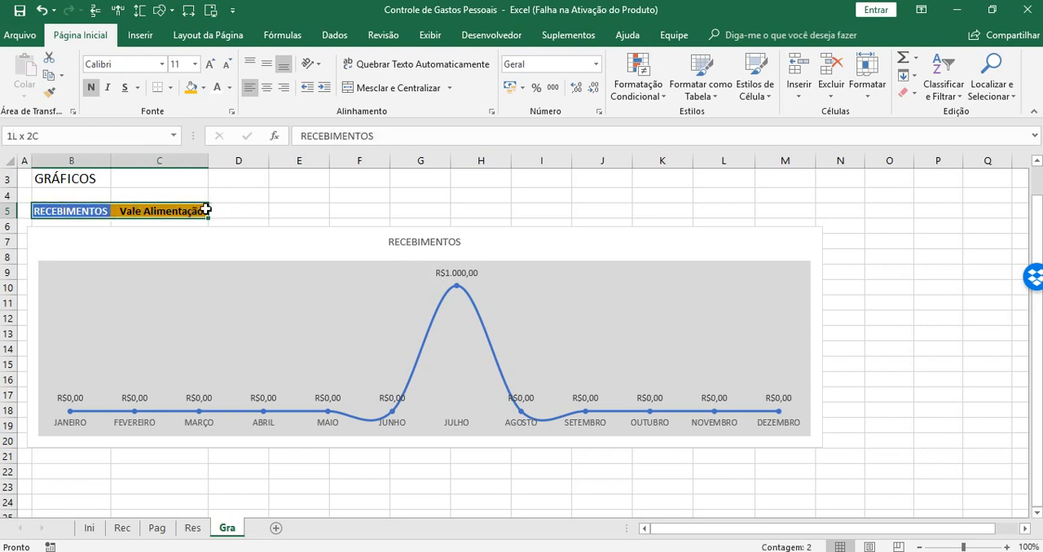
pyautogui.rightClick(153, 209)
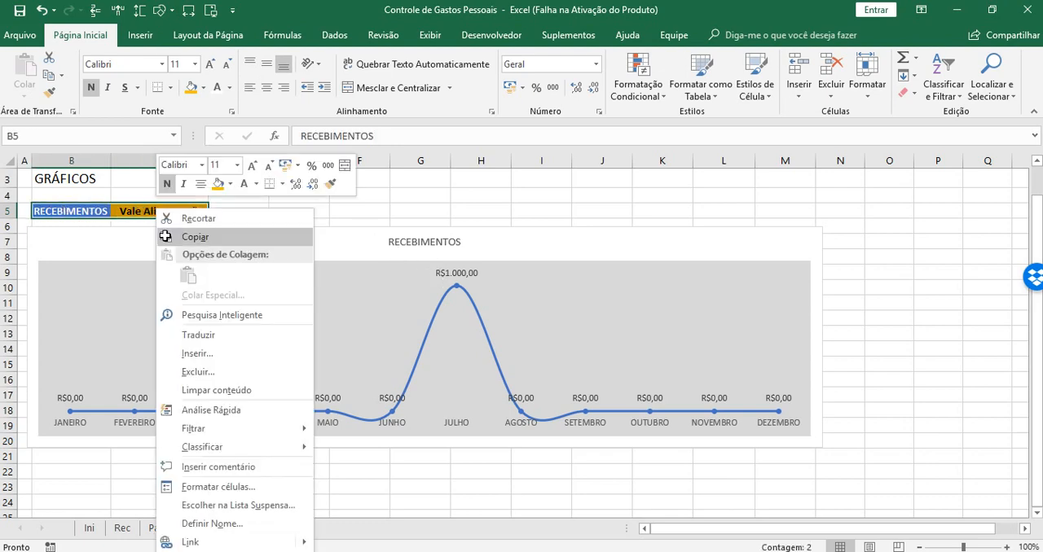
pyautogui.click(194, 237)
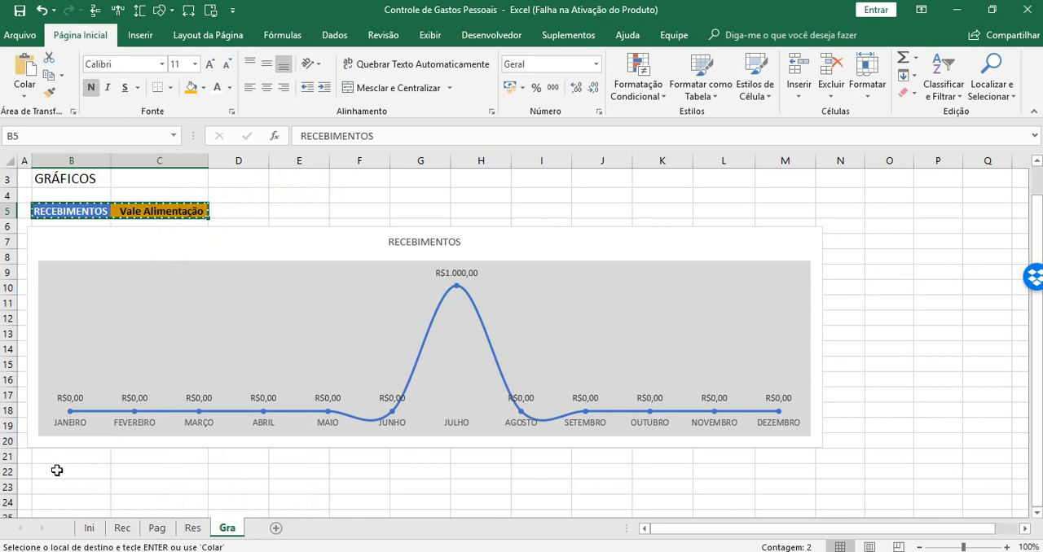
pyautogui.click(57, 471)
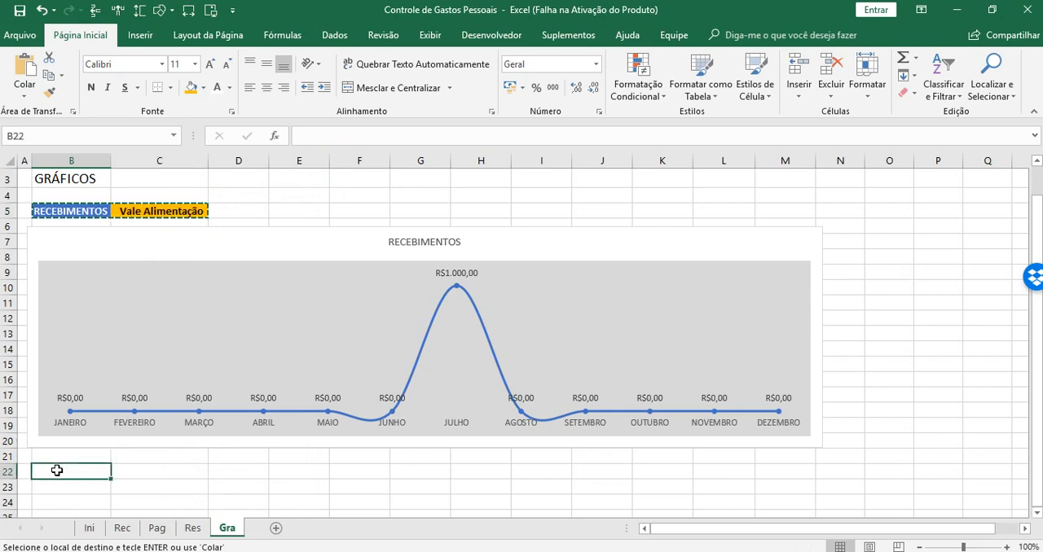
pyautogui.hotkey('ctrl', 'v')
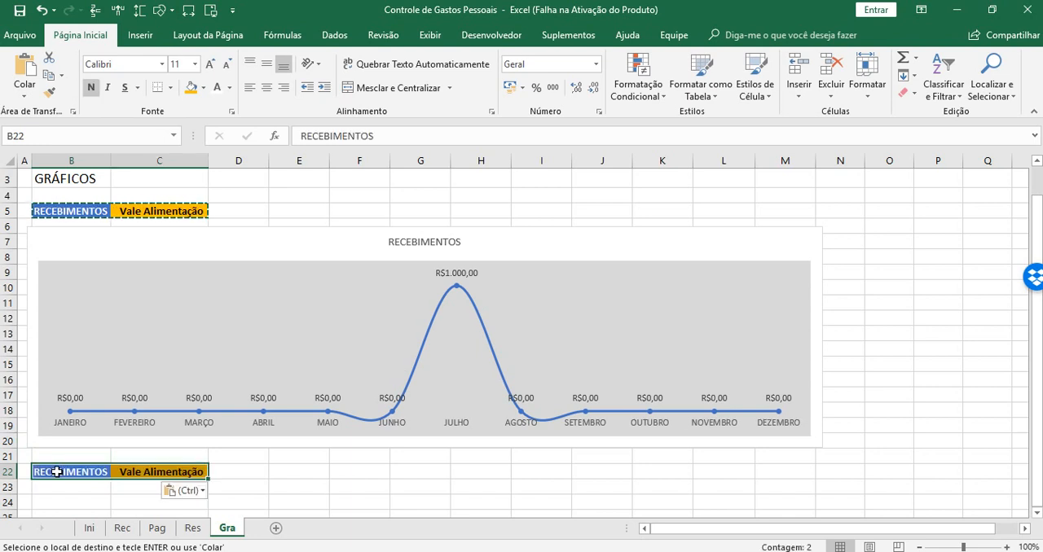
# Replace the copied label in B22 with PAGAMENTOS
pyautogui.click(69, 471)
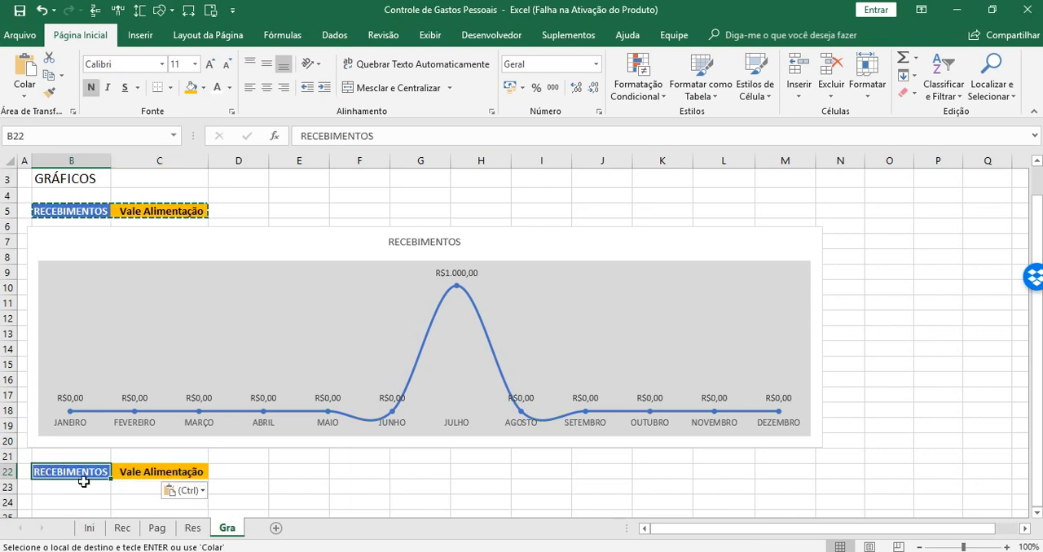
pyautogui.press('Escape')
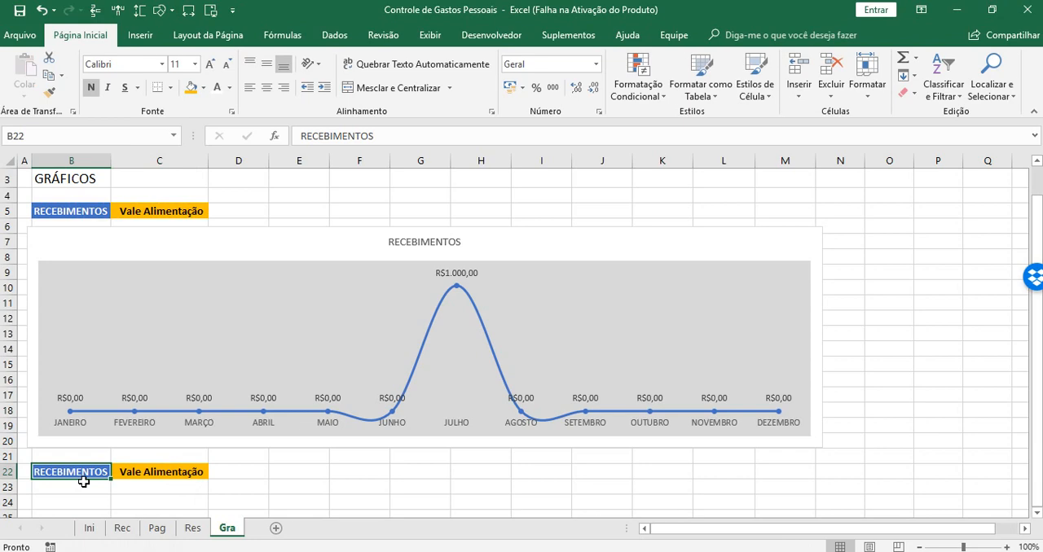
pyautogui.write('PAGAMENT')
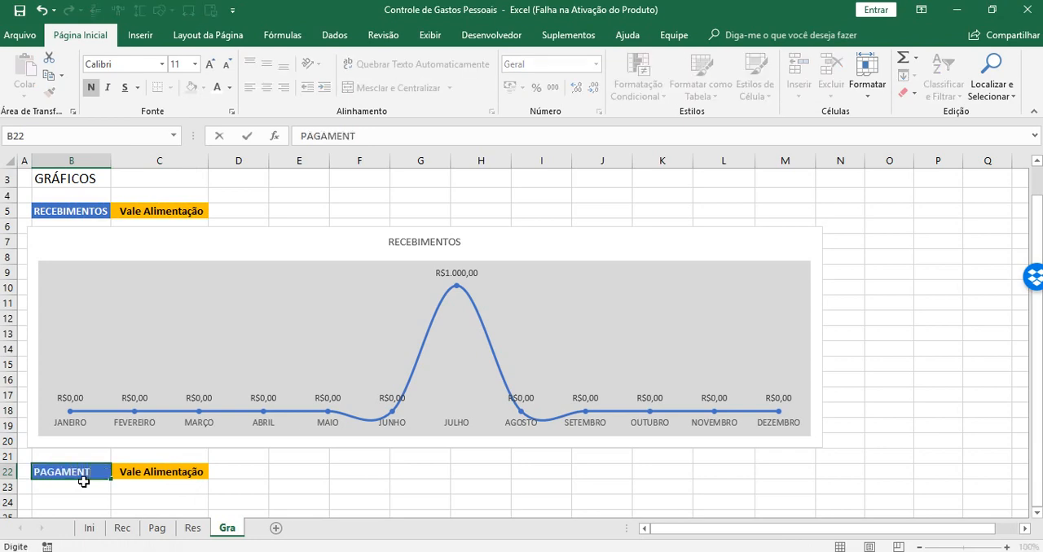
pyautogui.write('OS')
pyautogui.press('Return')
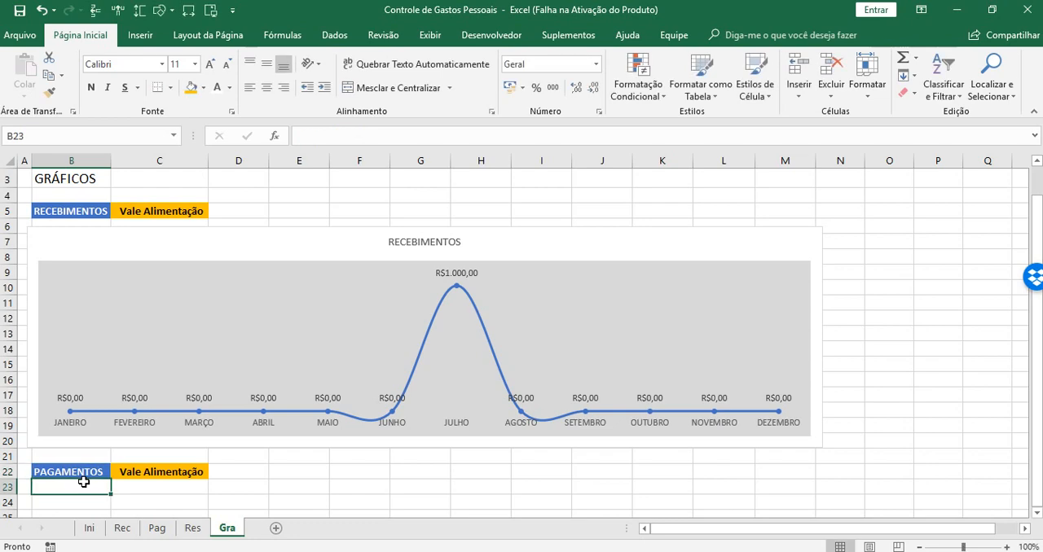
# Set the list validation source of C22 to =_Pagamentos and choose Mercado as the payment category
pyautogui.click(160, 473)
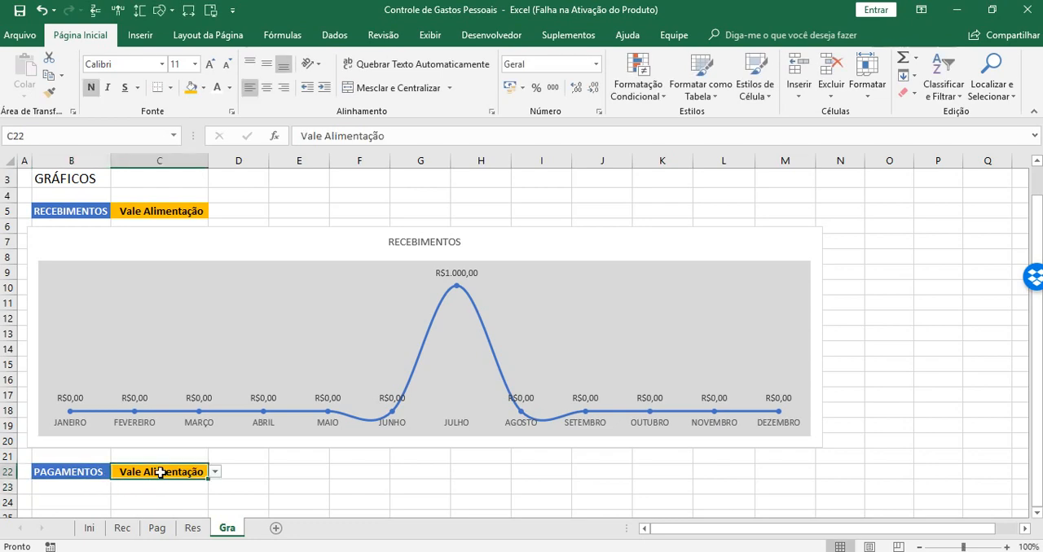
pyautogui.click(334, 35)
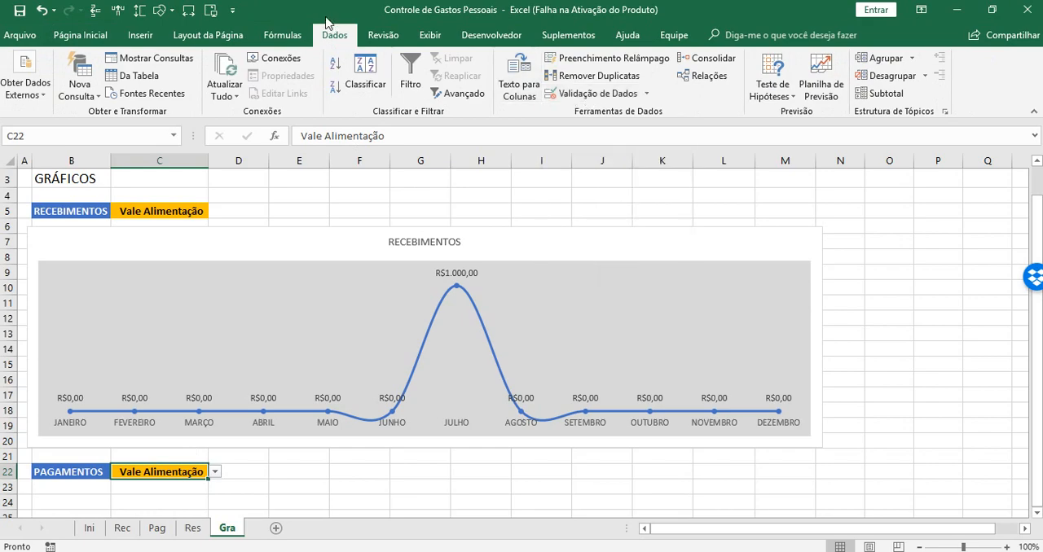
pyautogui.click(589, 94)
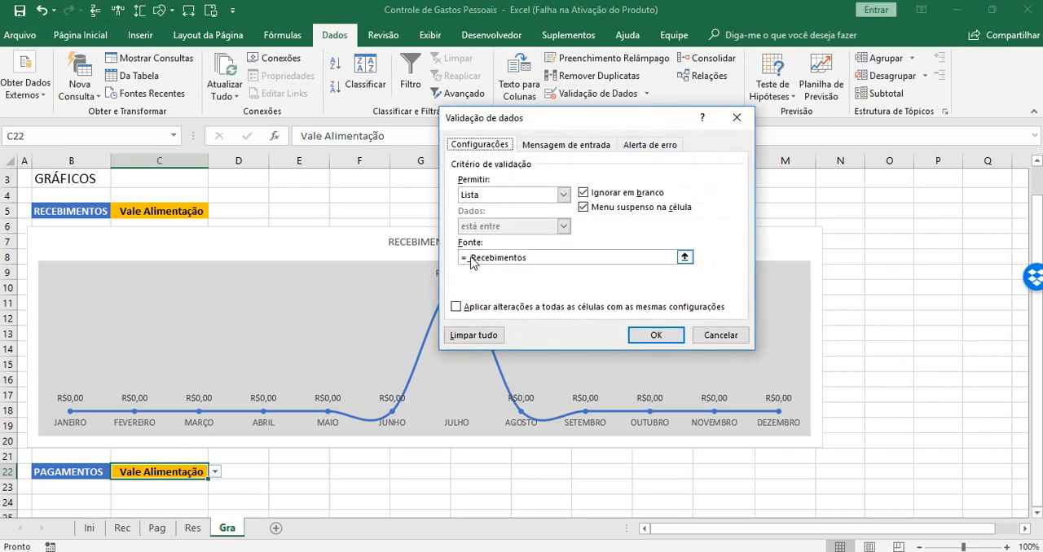
pyautogui.click(473, 257)
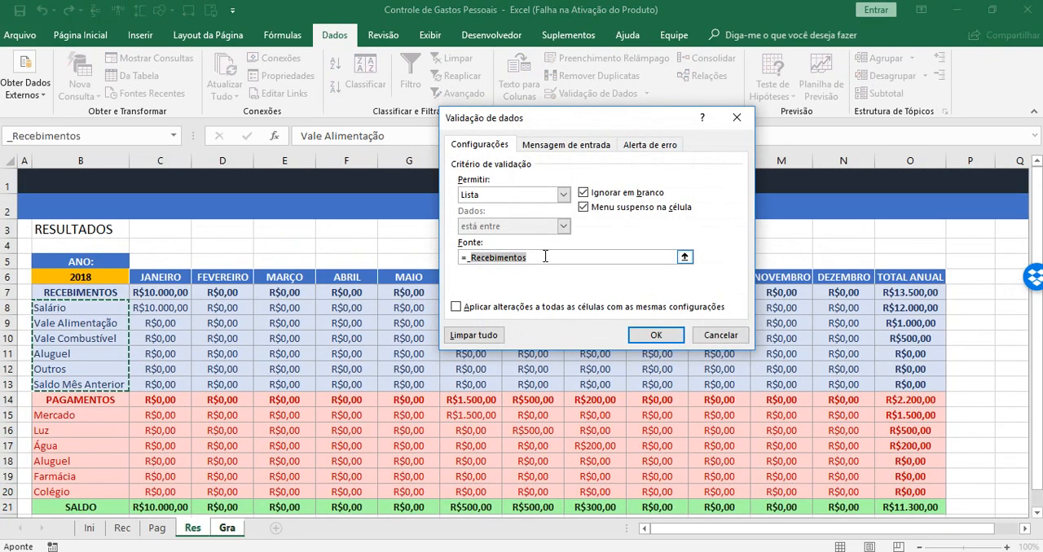
pyautogui.write('_Paga')
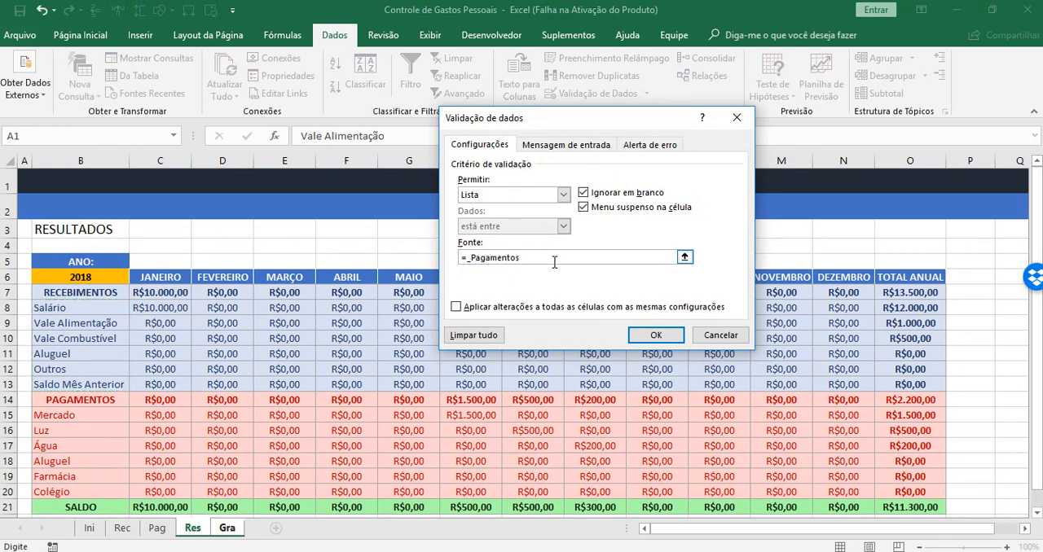
pyautogui.click(655, 336)
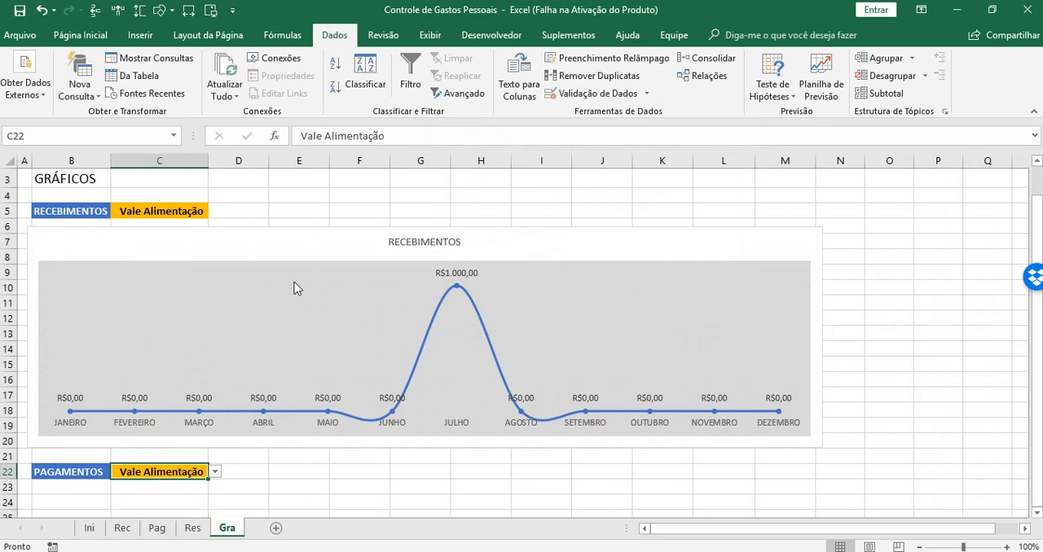
pyautogui.click(215, 472)
pyautogui.click(167, 486)
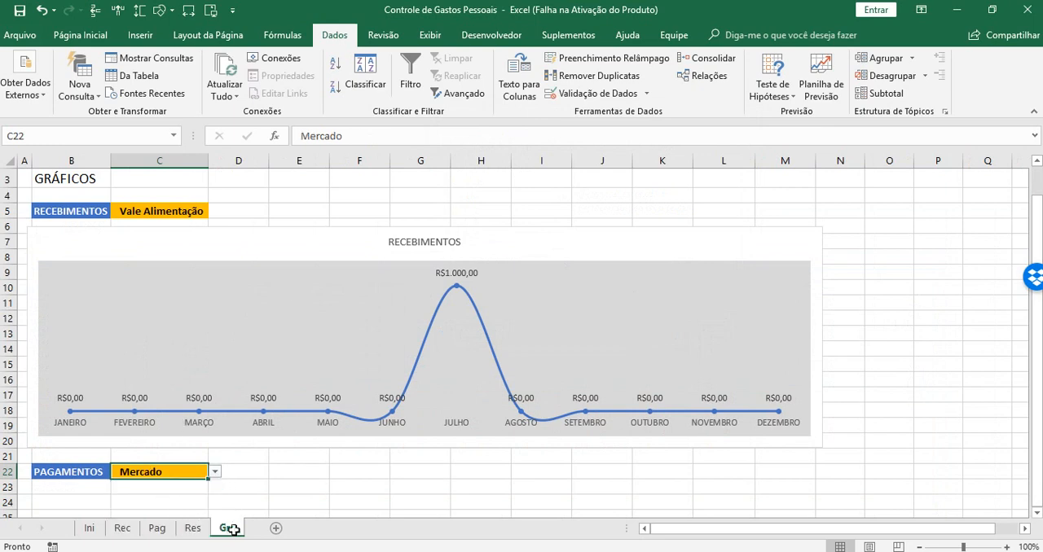
# Enter JANEIRO in B24 as the first month header of the payments data
pyautogui.click(242, 489)
pyautogui.moveTo(1038, 340); pyautogui.dragTo(1041, 353)
pyautogui.moveTo(1037, 514); pyautogui.dragTo(1038, 514)
pyautogui.click(77, 329)
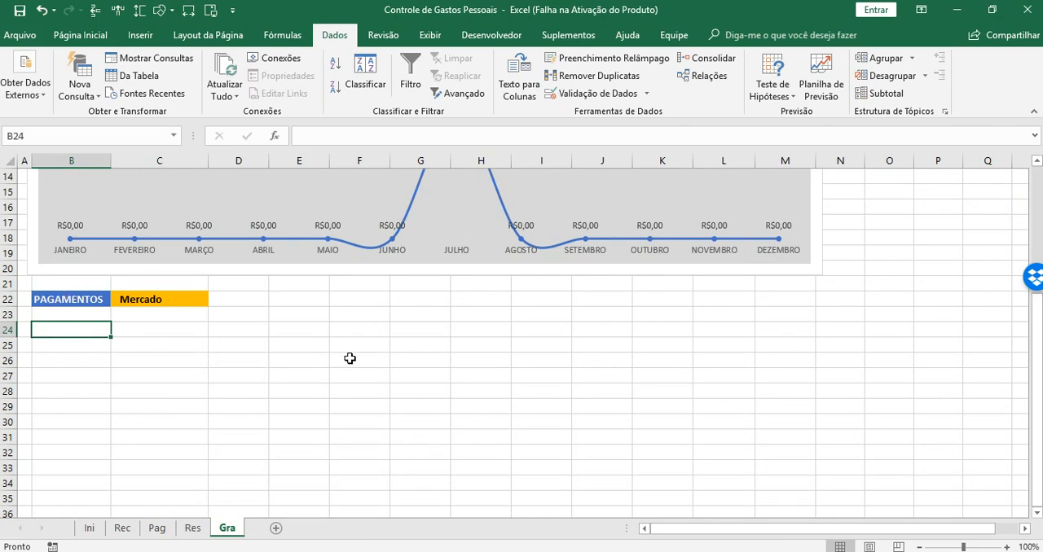
pyautogui.write('JANEIRO')
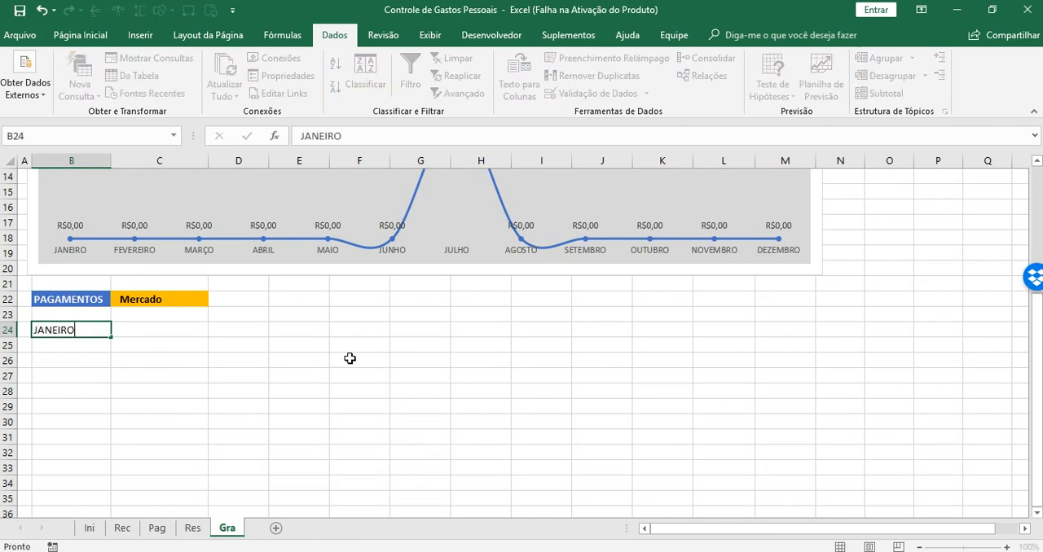
pyautogui.press('Tab')
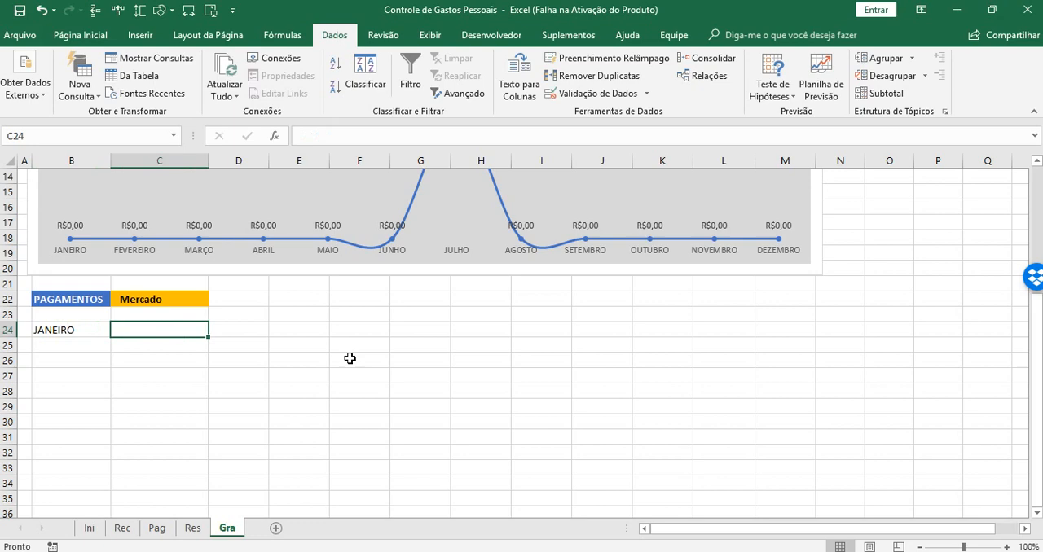
# Fill the month headers from JANEIRO in B24 across to DEZEMBRO in M24
pyautogui.click(99, 331)
pyautogui.moveTo(109, 337); pyautogui.dragTo(787, 334)
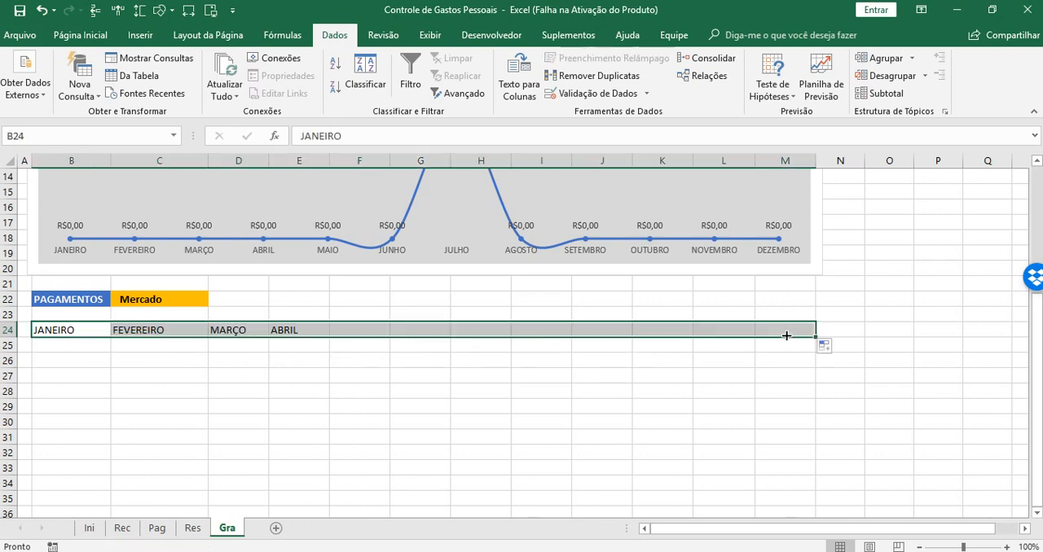
# Start a PROCV formula in B25 with the absolute reference $C$22 as the lookup value
pyautogui.click(82, 342)
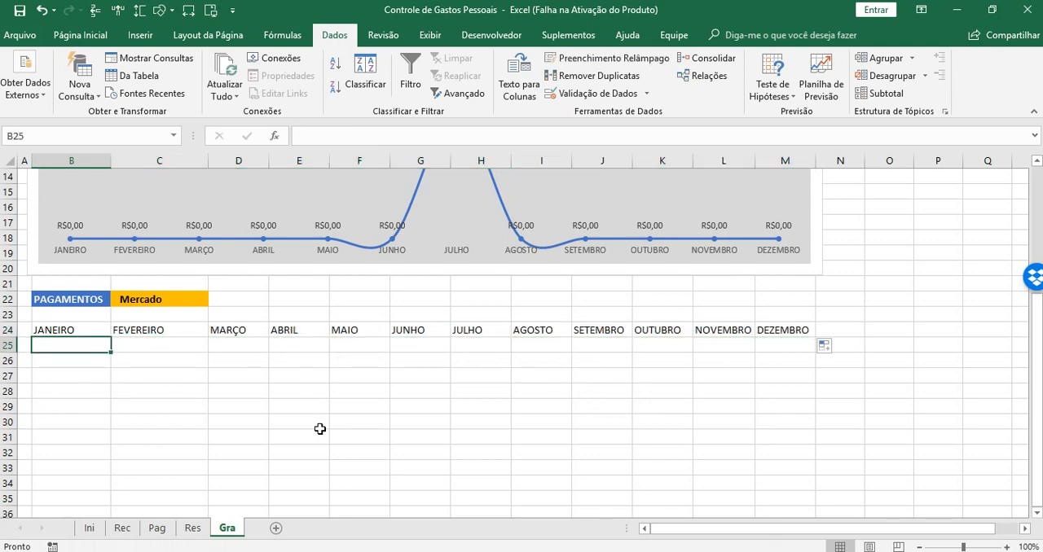
pyautogui.write('=')
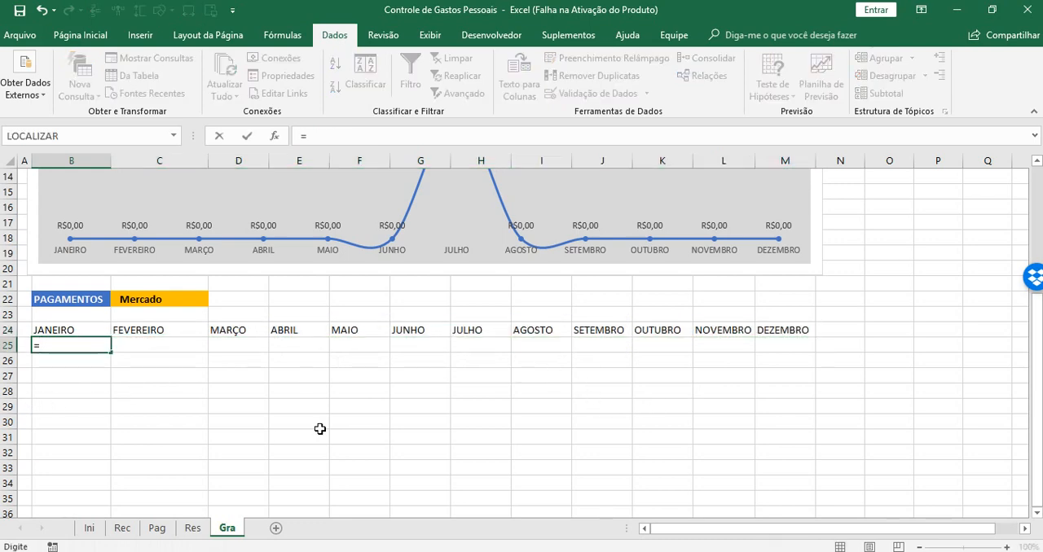
pyautogui.write('PROC')
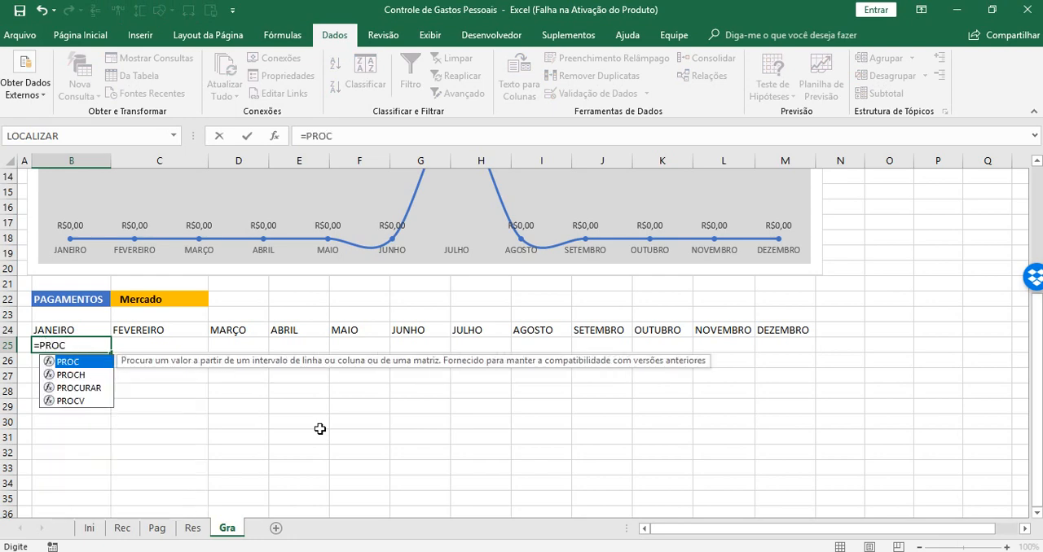
pyautogui.press('Down')
pyautogui.press('Down')
pyautogui.press('Down')
pyautogui.press('Tab')
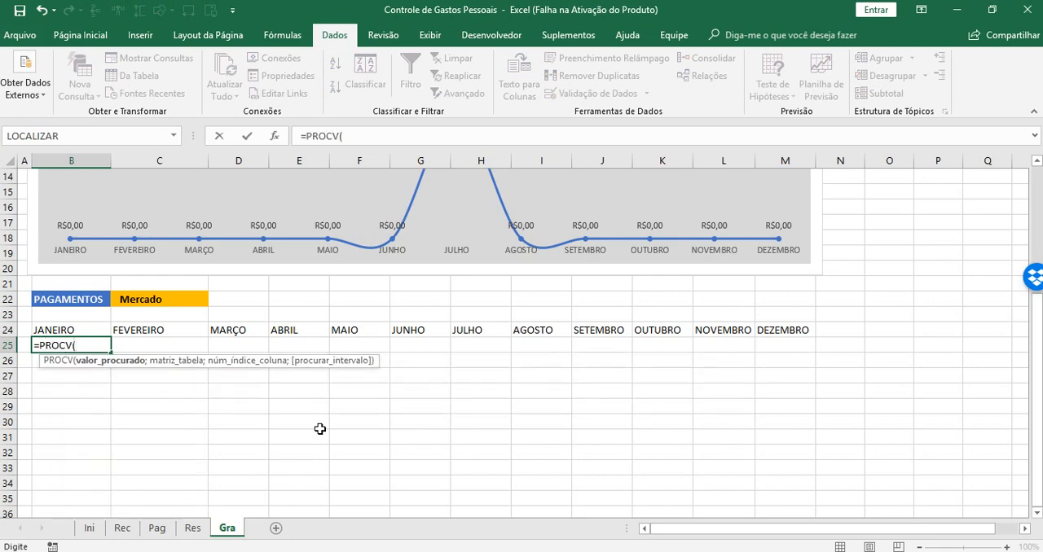
pyautogui.click(147, 300)
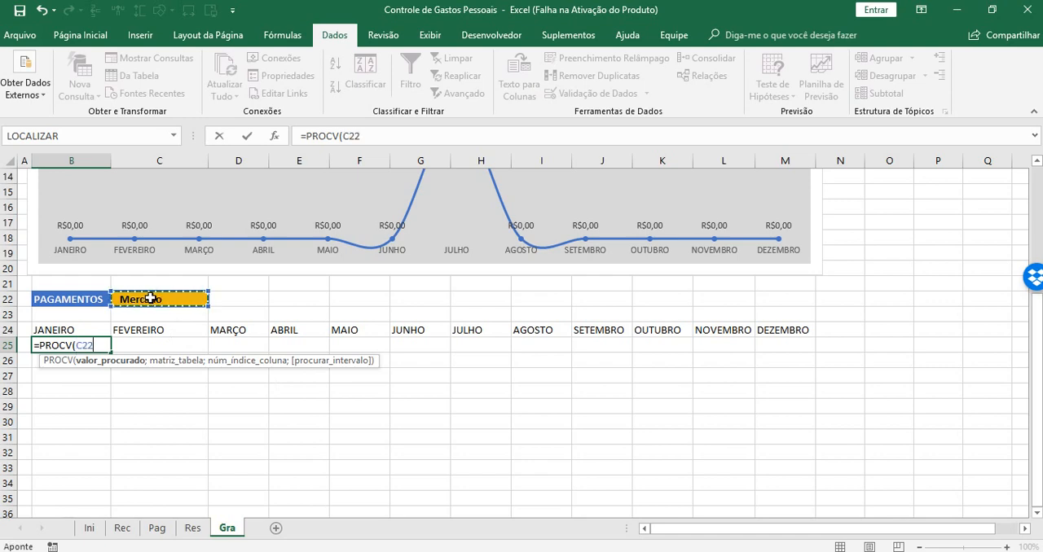
pyautogui.press('F4')
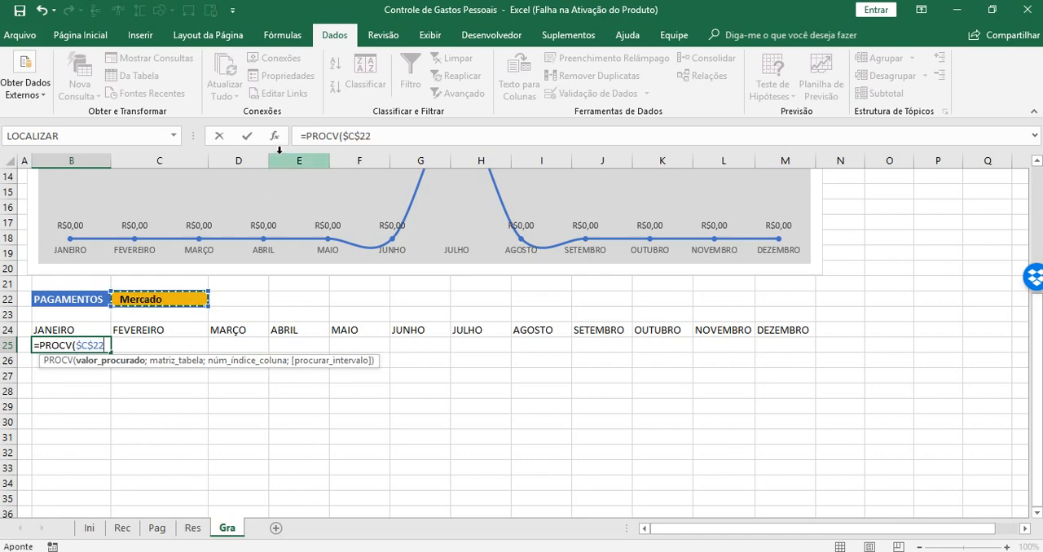
pyautogui.click(386, 136)
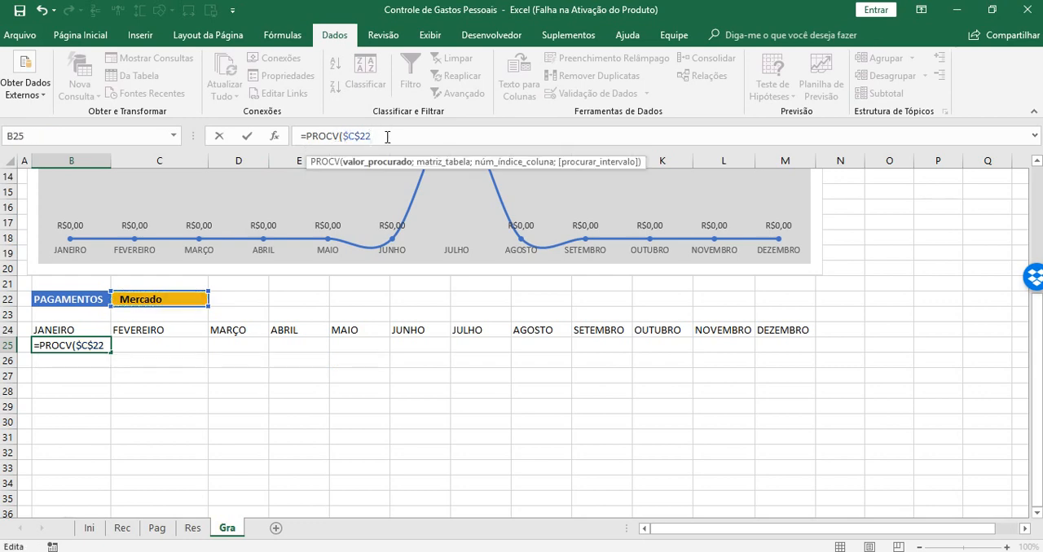
pyautogui.write(';')
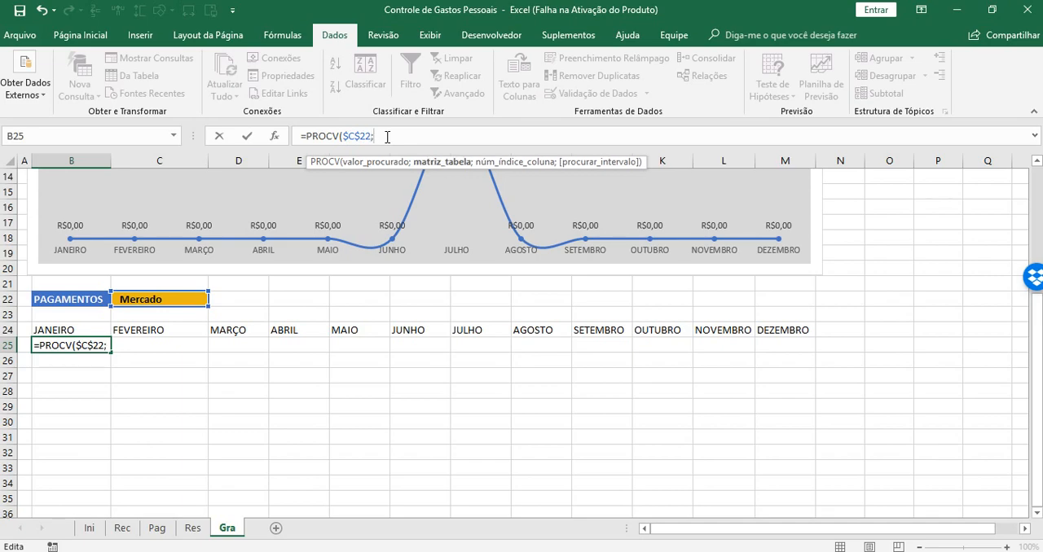
# Set the PROCV table array to the payments block Res!$B$15:$N$20 as an absolute reference
pyautogui.click(192, 529)
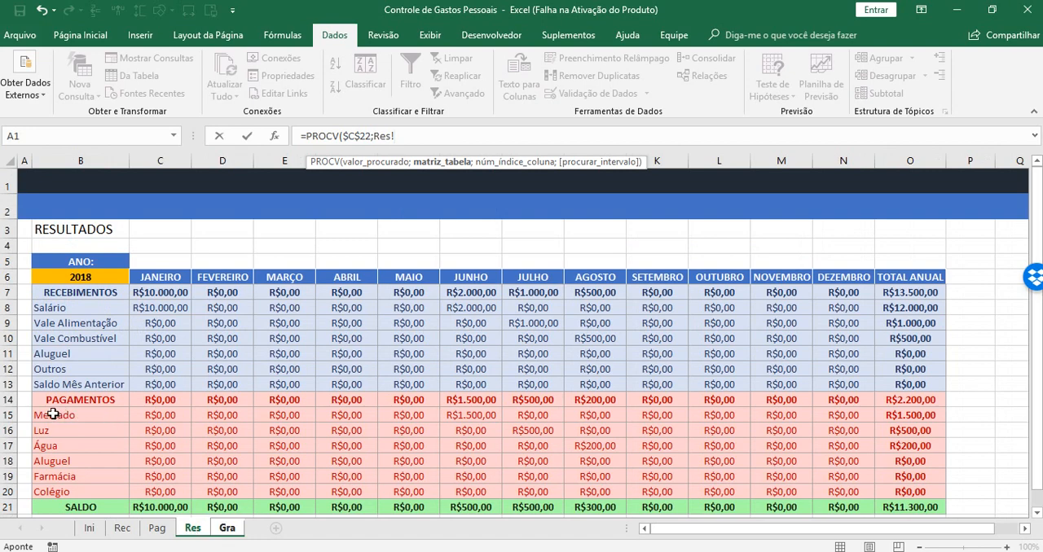
pyautogui.moveTo(53, 415); pyautogui.dragTo(848, 496)
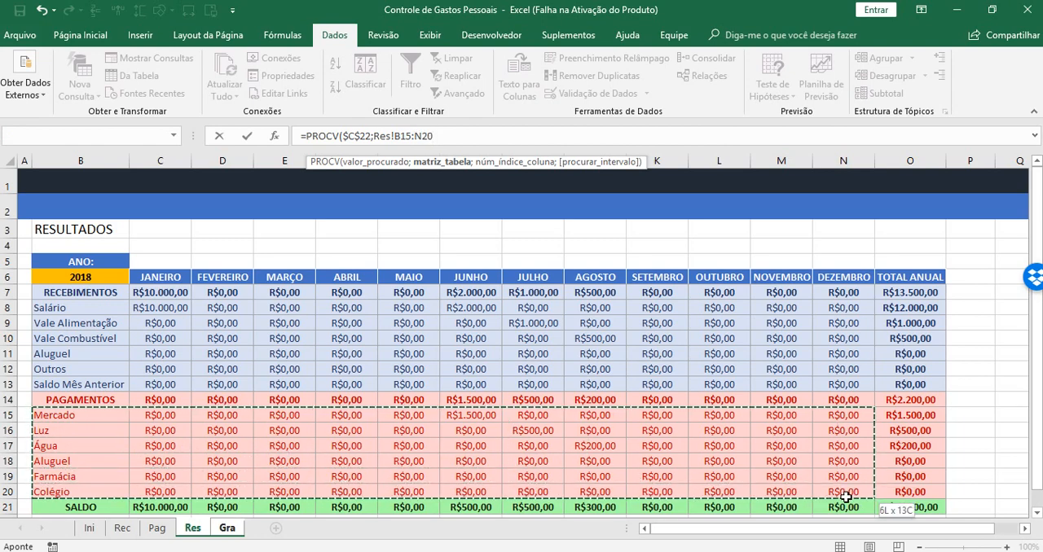
pyautogui.moveTo(848, 496); pyautogui.dragTo(848, 496)
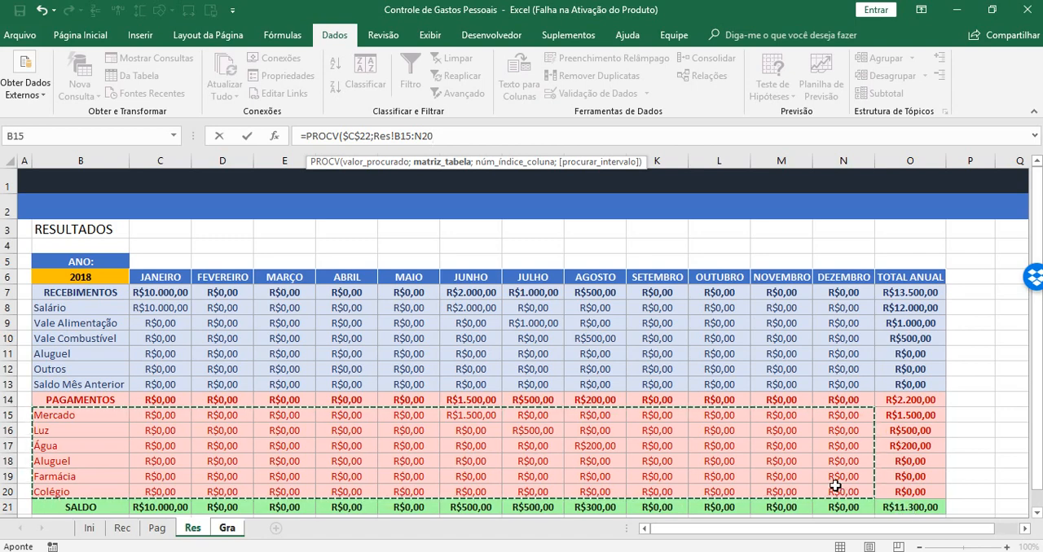
pyautogui.press('F4')
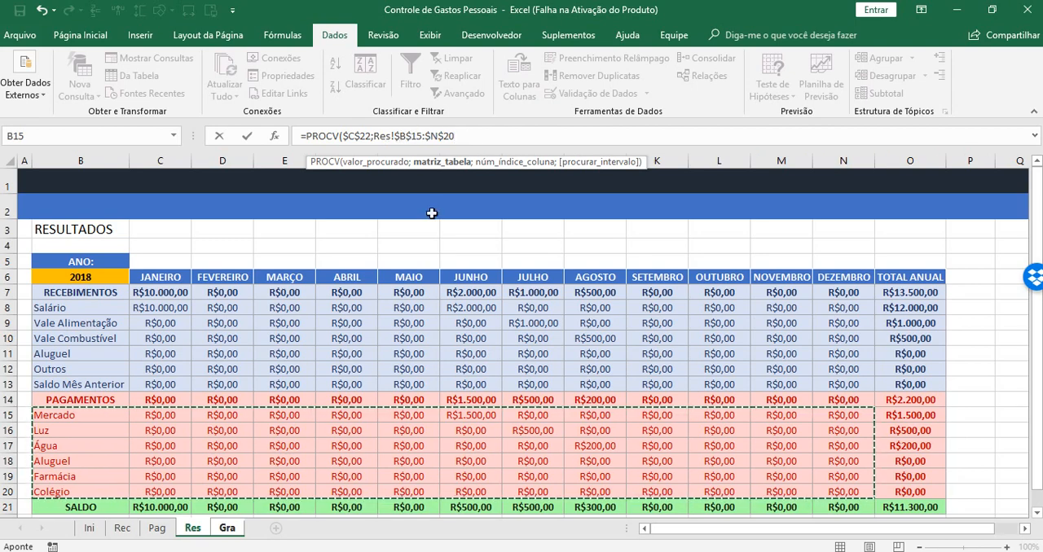
pyautogui.write(';')
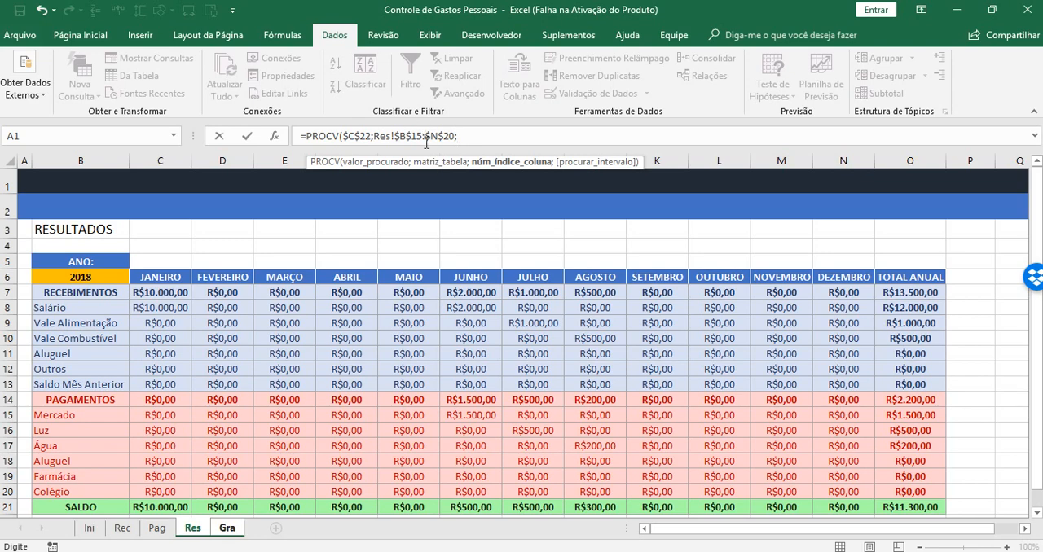
# Complete the PROCV formula with COL(B1) as the column index and FALSO for an exact match
pyautogui.write('CO')
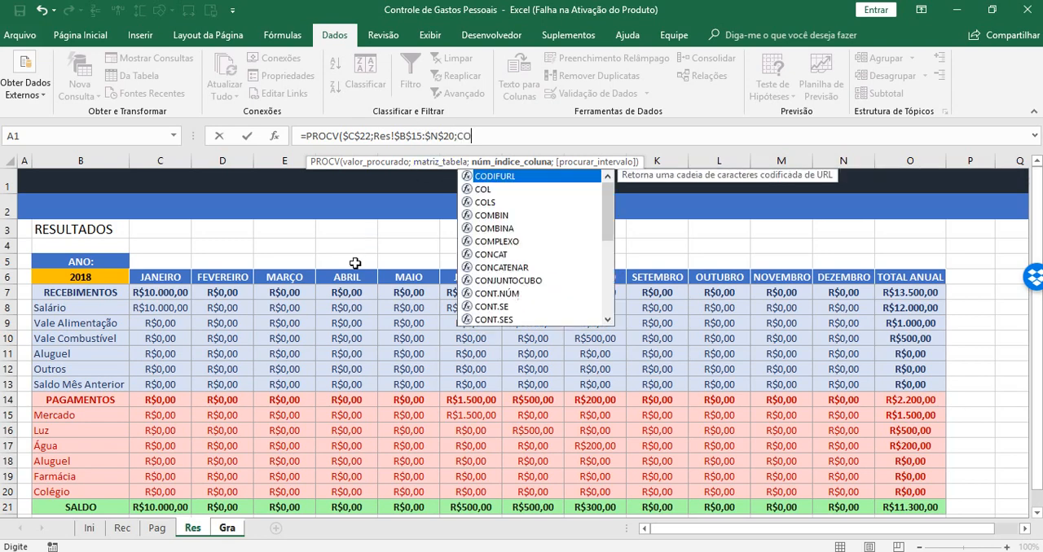
pyautogui.write('L(')
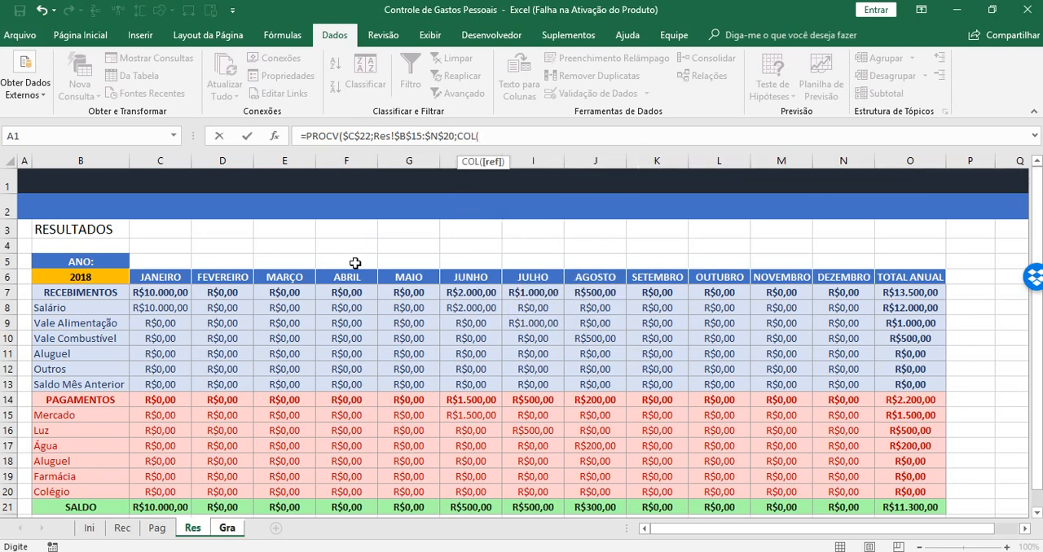
pyautogui.write('B1)')
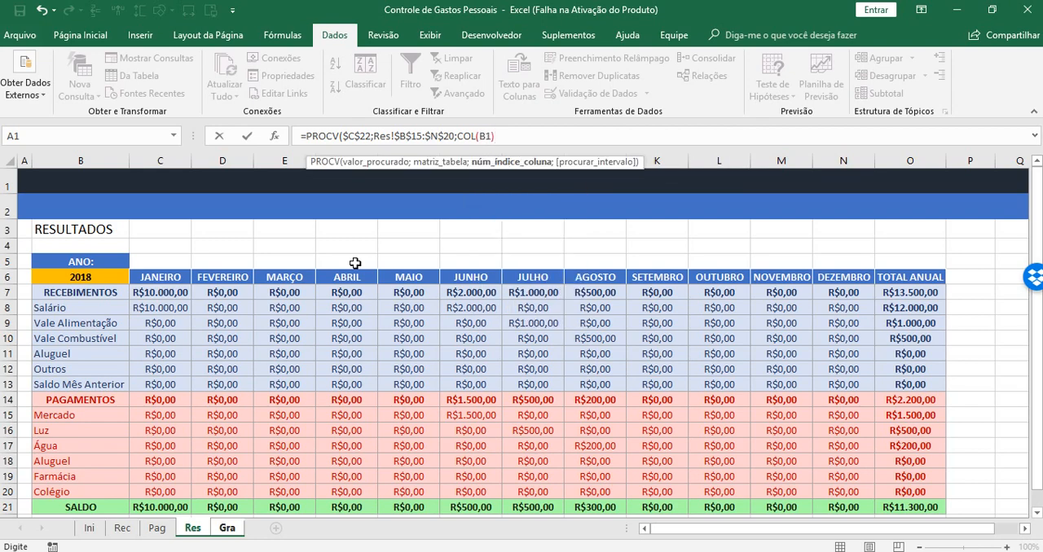
pyautogui.write(';')
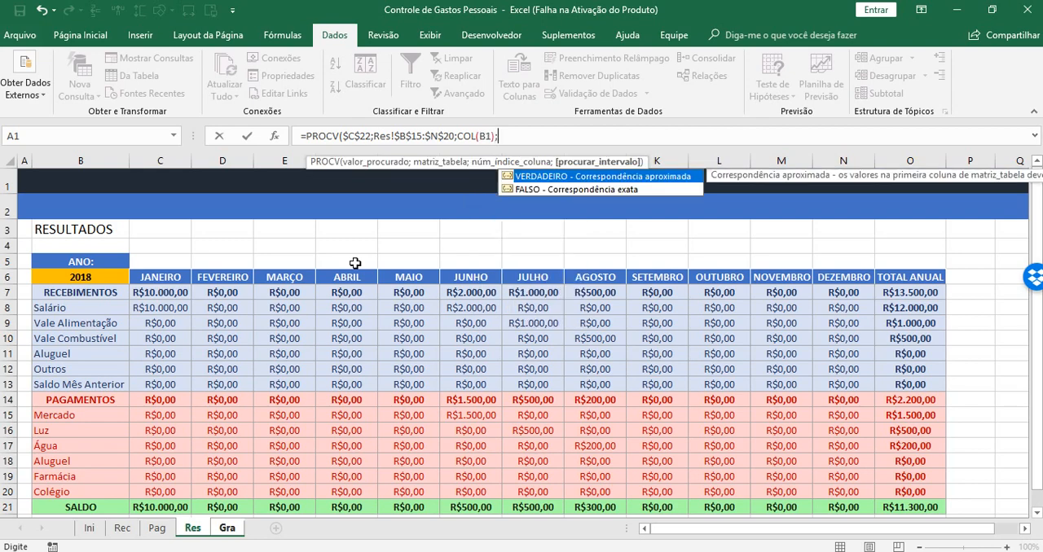
pyautogui.press('Down')
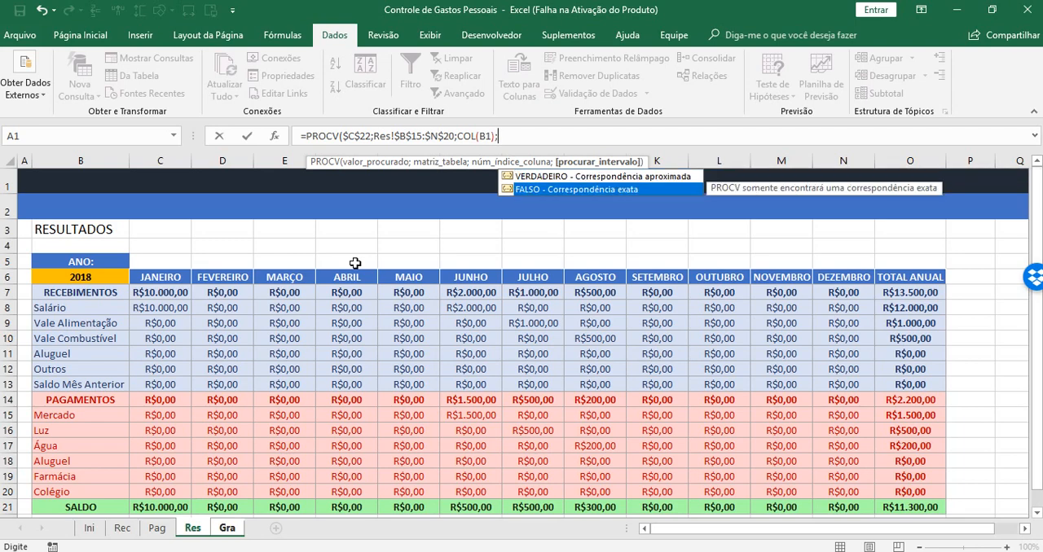
pyautogui.doubleClick(562, 190)
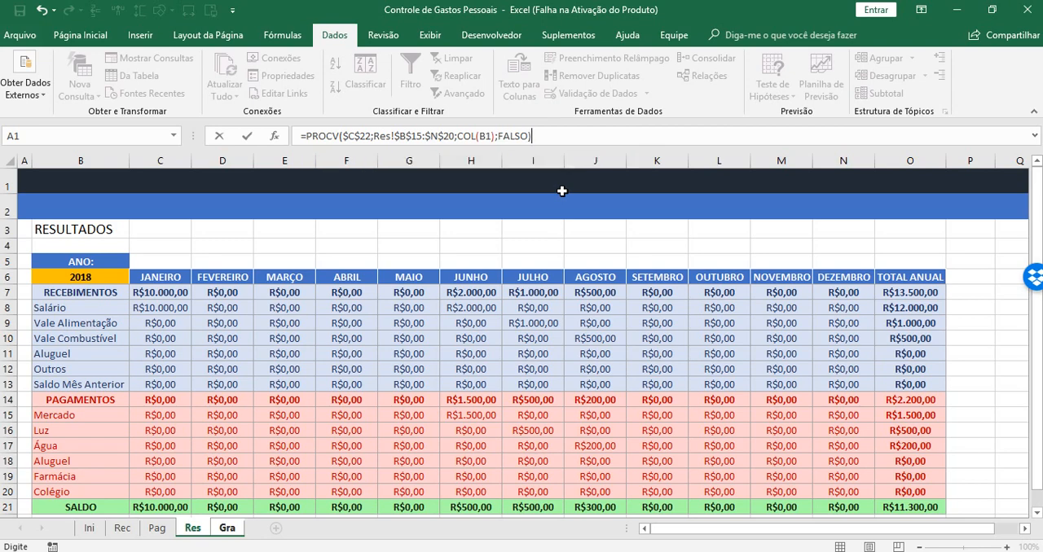
pyautogui.press('Return')
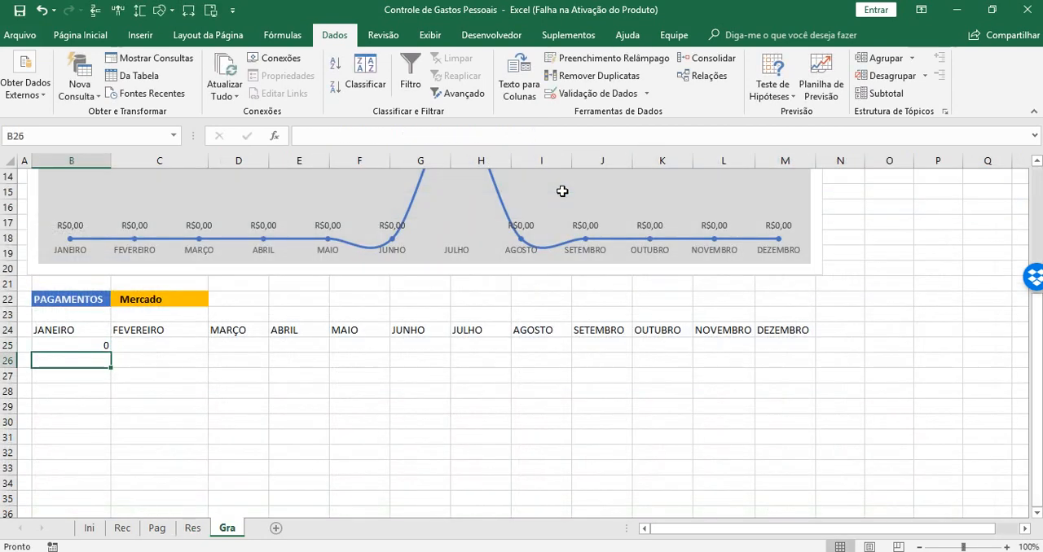
# Format the January payment value in B25 as Moeda
pyautogui.click(79, 342)
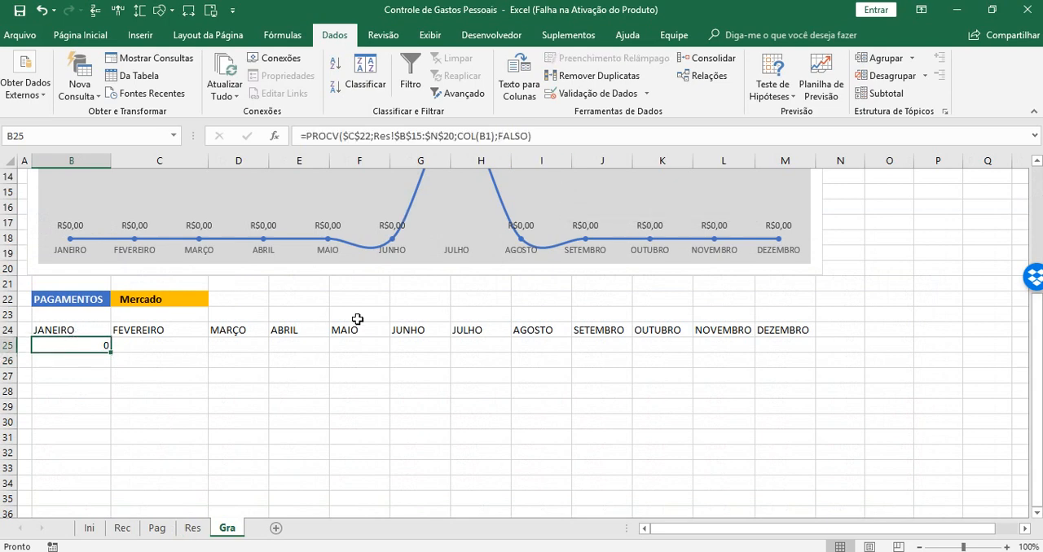
pyautogui.click(81, 36)
pyautogui.click(536, 64)
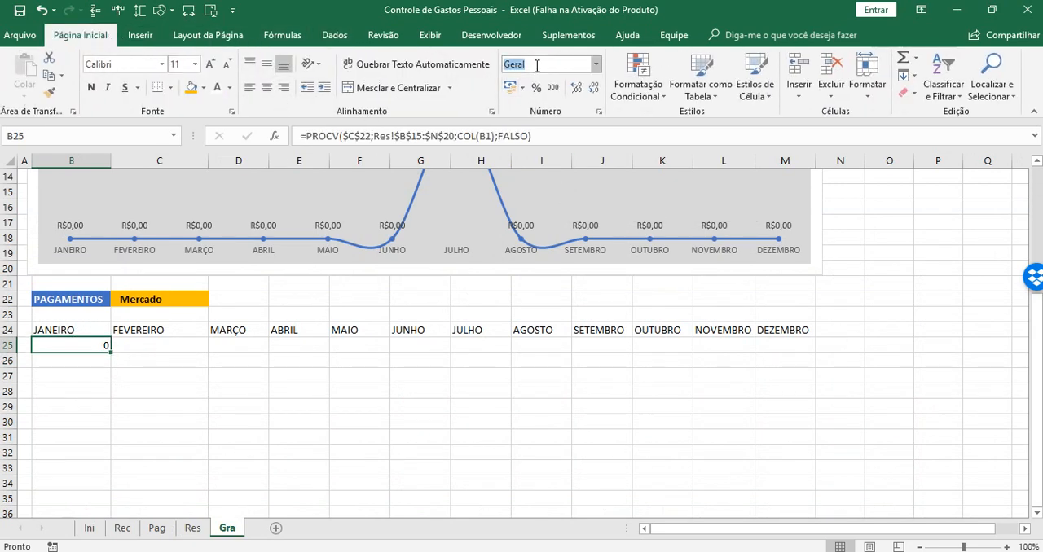
pyautogui.click(598, 65)
pyautogui.click(568, 166)
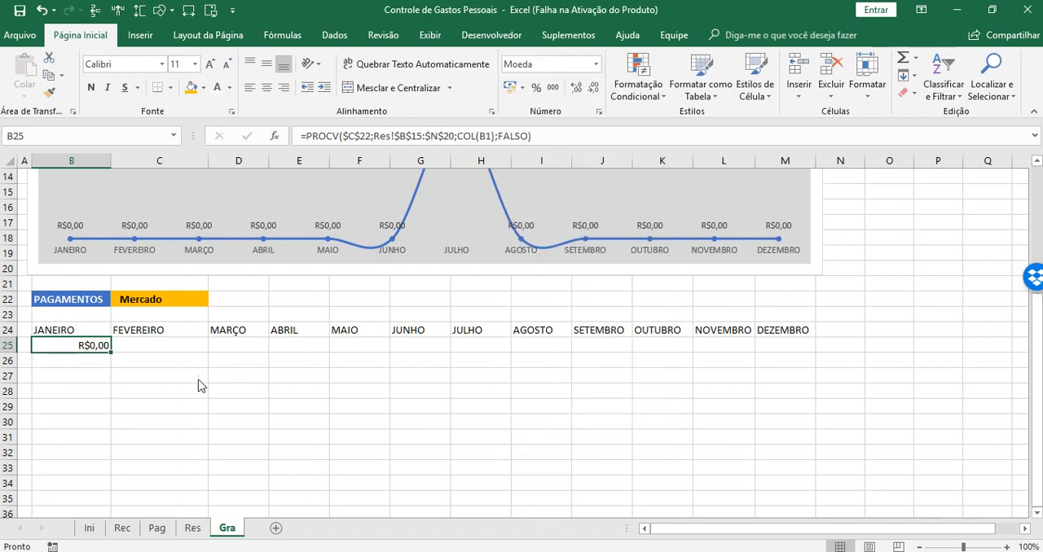
# Wrap the PROCV formula in B25 in SEERRO with 0 as the value returned on error
pyautogui.click(309, 137)
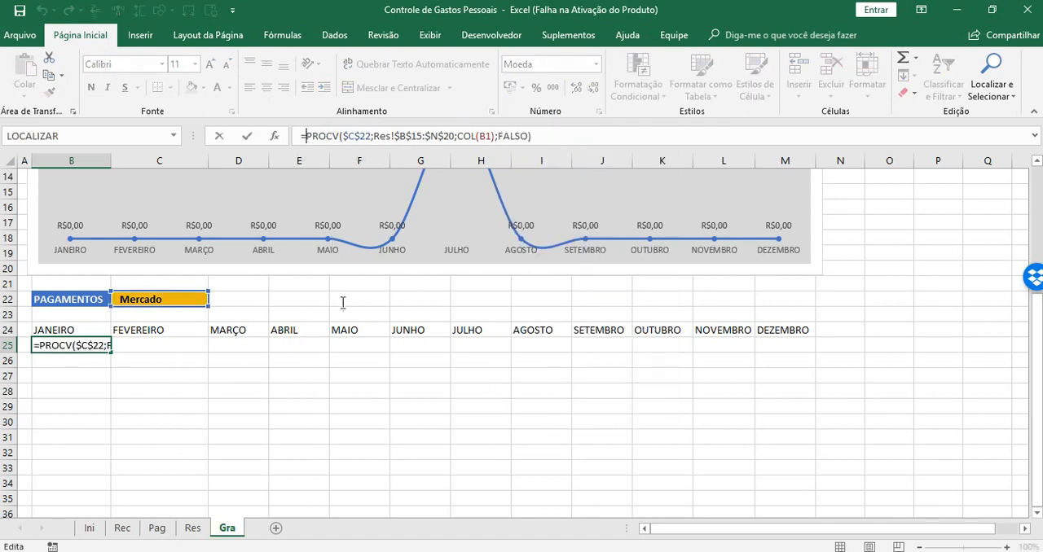
pyautogui.write('SEE')
pyautogui.press('Tab')
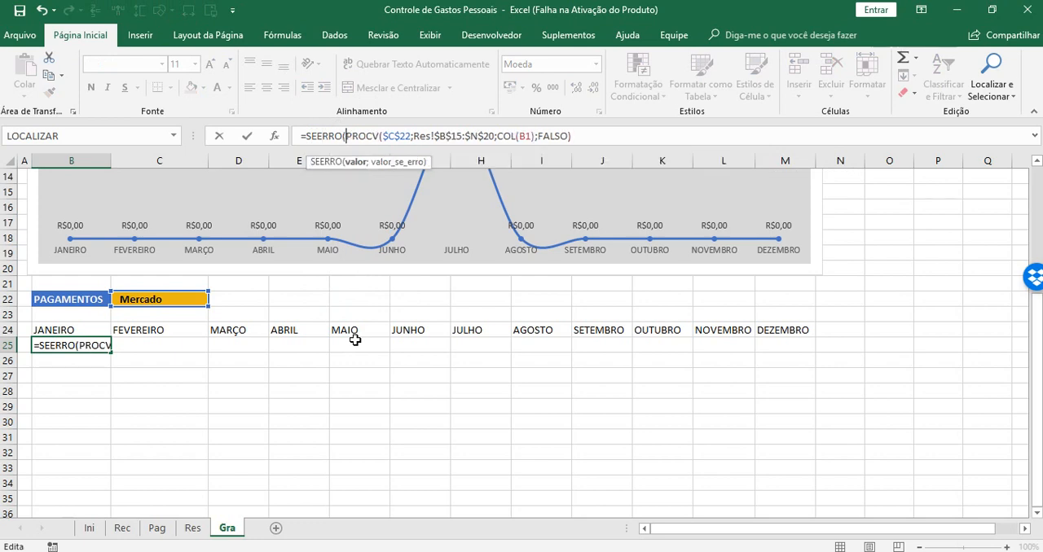
pyautogui.click(603, 137)
pyautogui.write(';0')
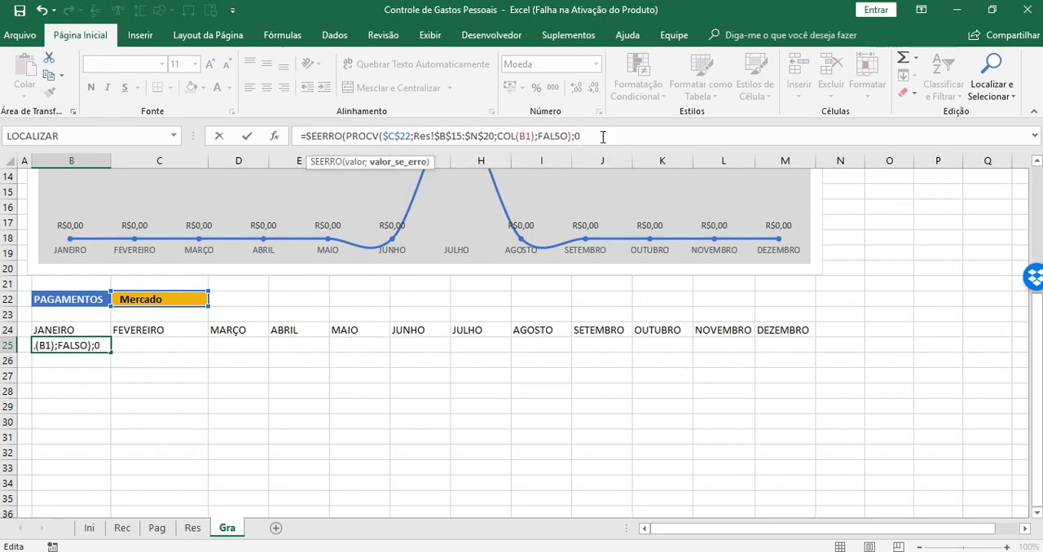
pyautogui.write(')')
pyautogui.press('Return')
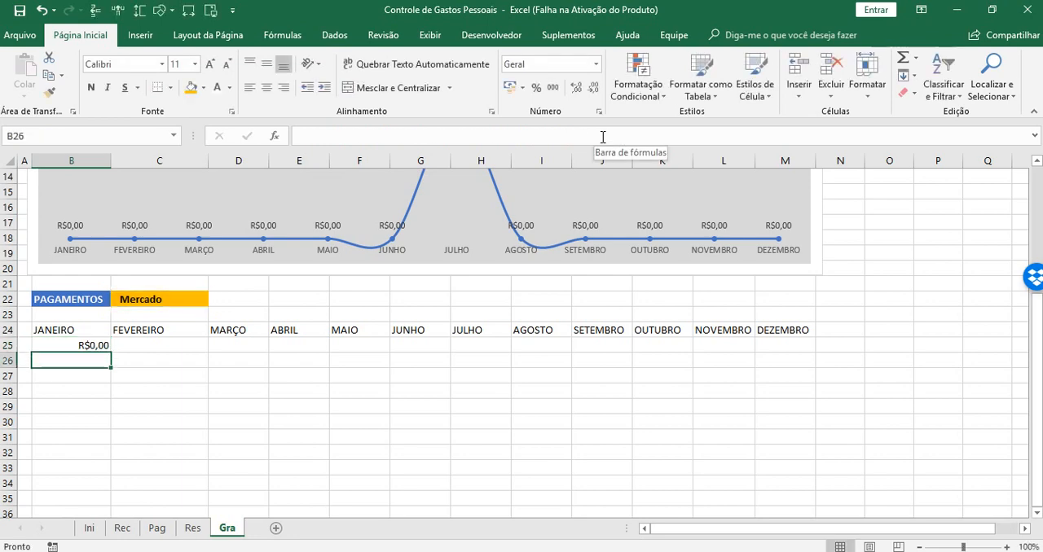
# Fill the B25 formula across to M25 for all the months
pyautogui.click(75, 346)
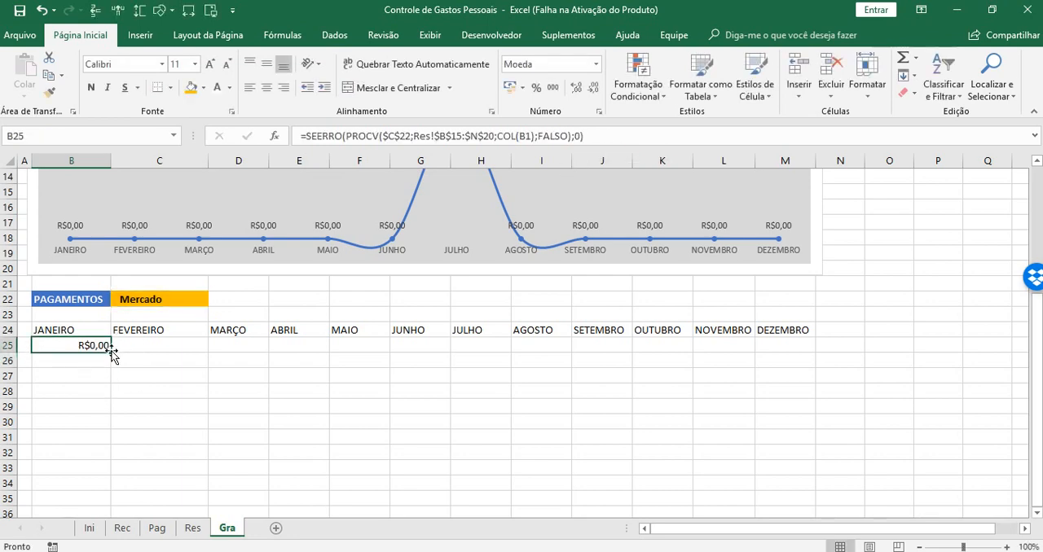
pyautogui.moveTo(113, 352); pyautogui.dragTo(797, 352)
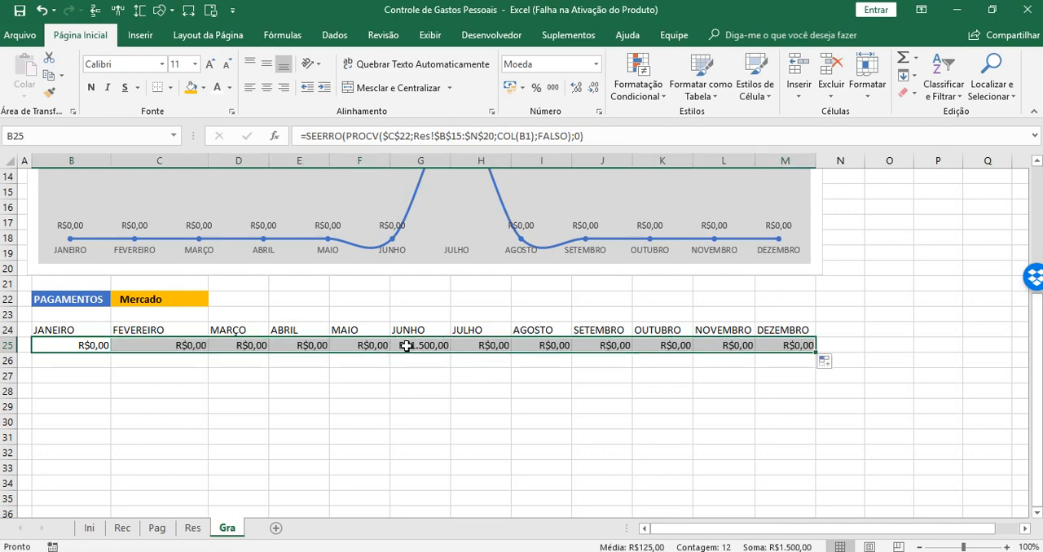
# Test the payment category selector in C22 with Luz and Água, and return it to Mercado
pyautogui.click(137, 301)
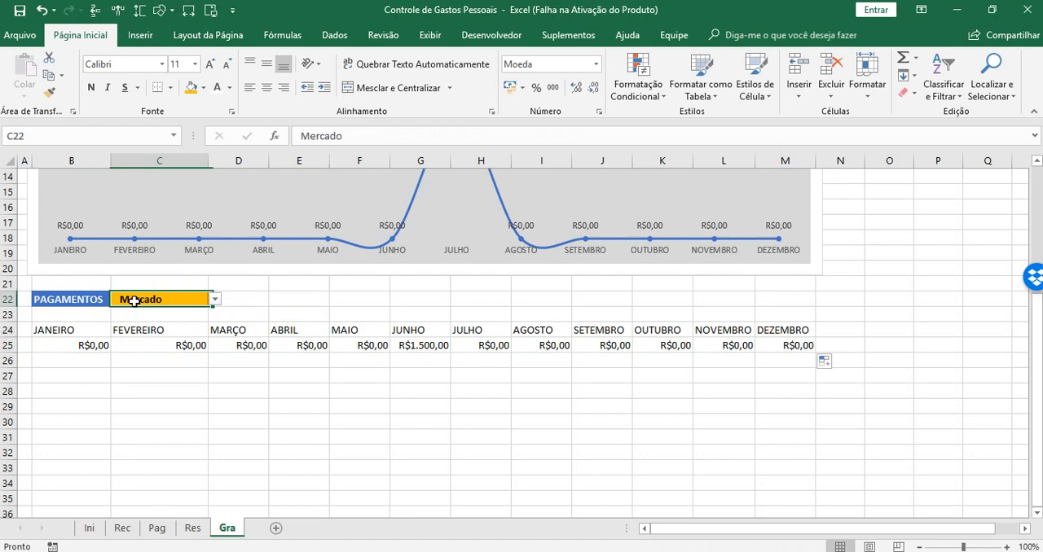
pyautogui.click(216, 299)
pyautogui.click(187, 319)
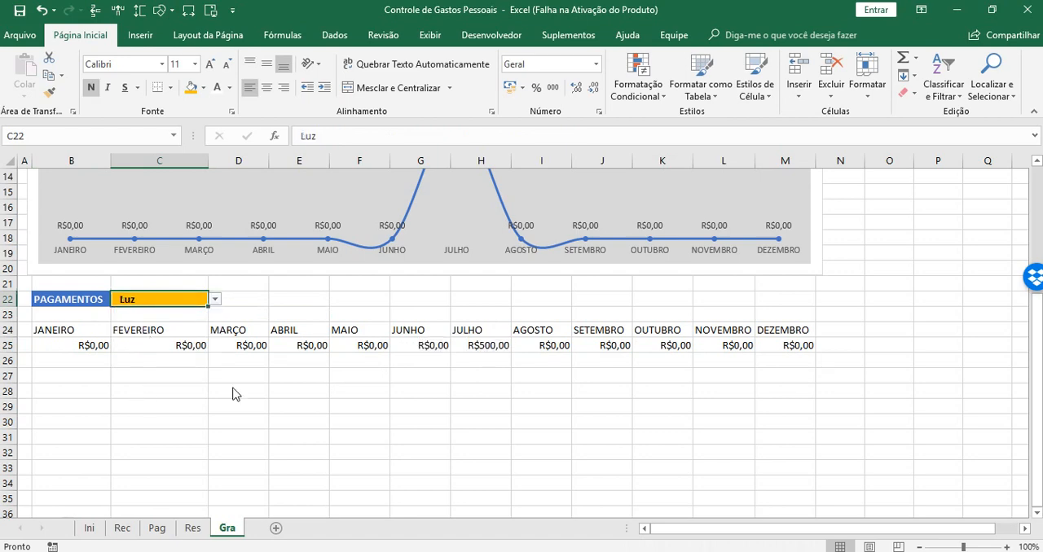
pyautogui.click(215, 300)
pyautogui.click(138, 332)
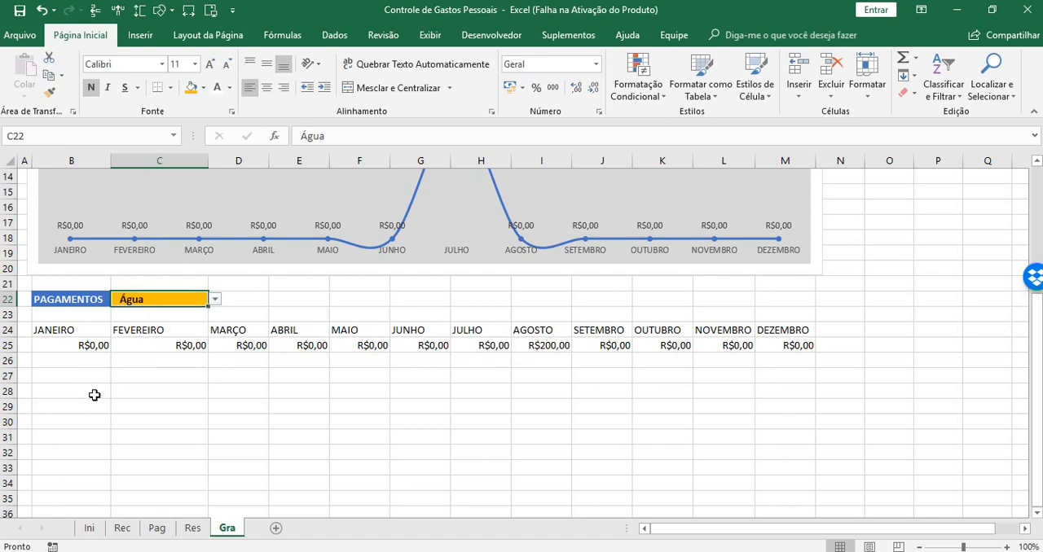
pyautogui.click(215, 300)
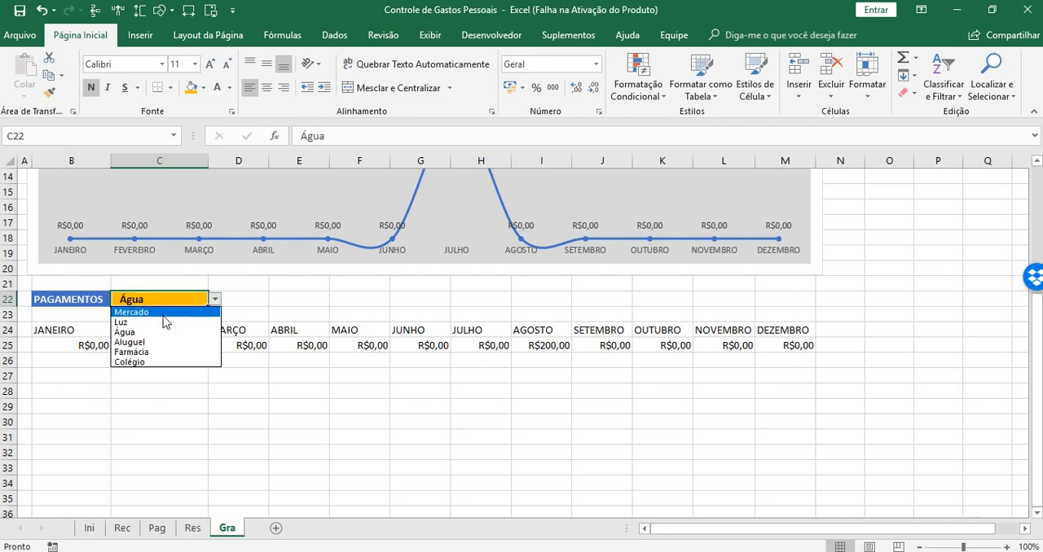
pyautogui.click(161, 313)
# Insert a 2D line chart with markers from B24:M25 and place it below the payment table, around row 30
pyautogui.moveTo(46, 331); pyautogui.dragTo(778, 345)
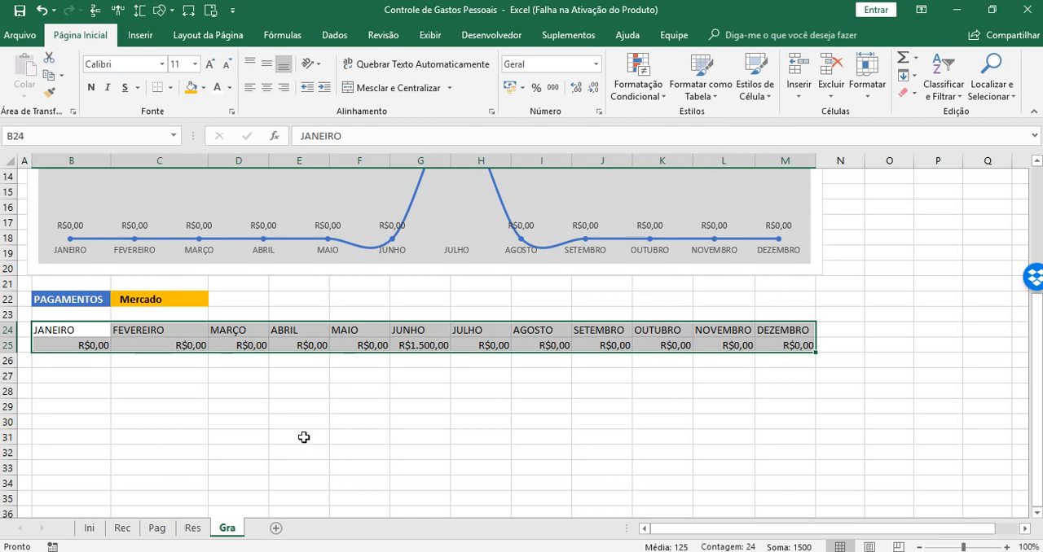
pyautogui.click(140, 35)
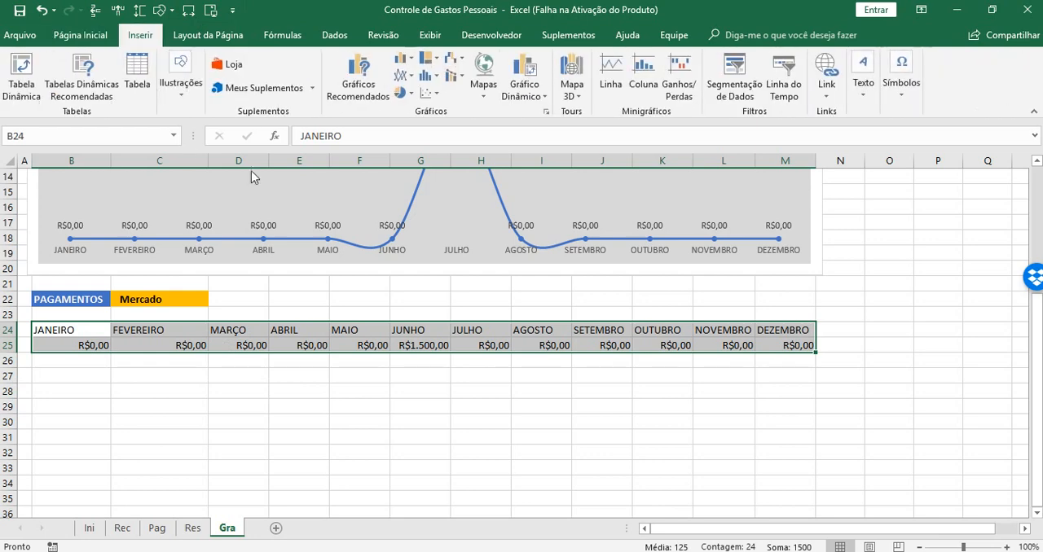
pyautogui.click(404, 75)
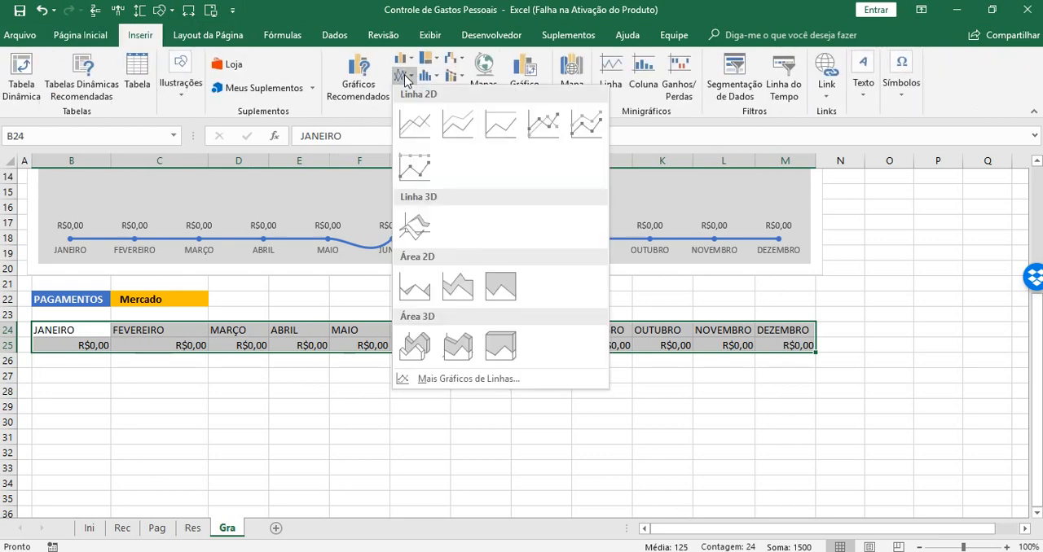
pyautogui.click(547, 128)
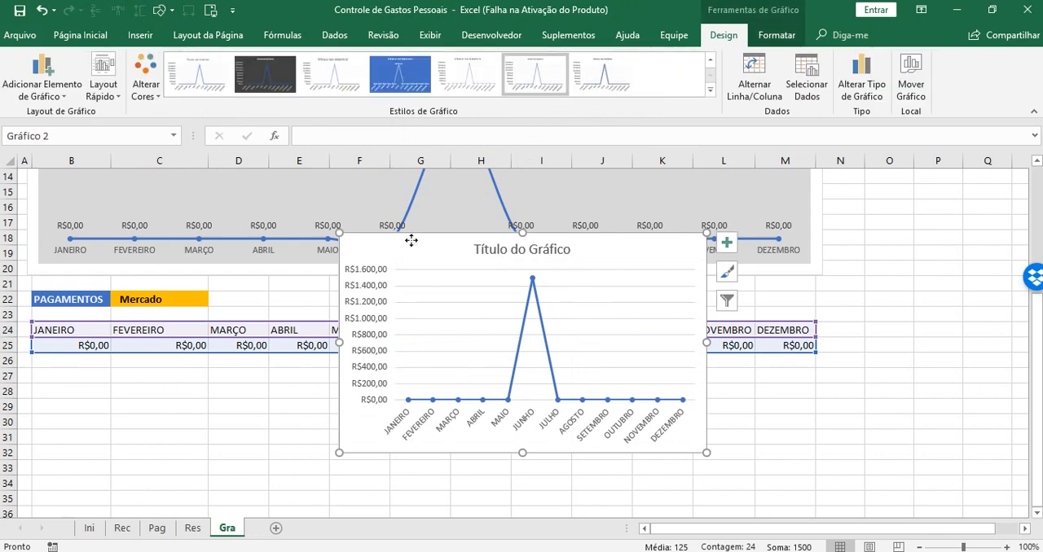
pyautogui.moveTo(412, 240)
pyautogui.mouseDown()
pyautogui.moveTo(279, 332)
pyautogui.moveTo(200, 422)
pyautogui.mouseUp()
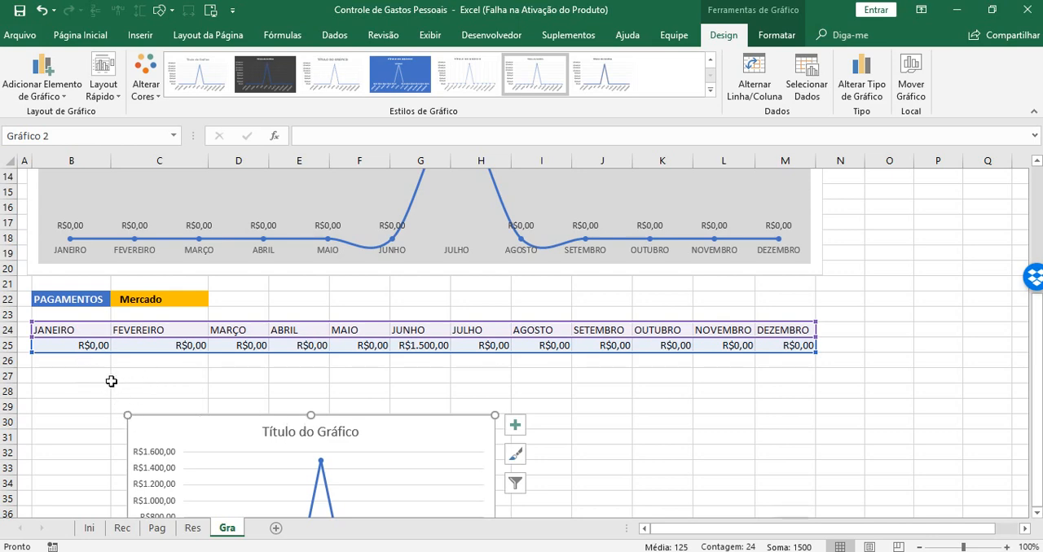
# Enter a CONCATENAR formula in B26 joining B22, a "-" separator and C22
pyautogui.click(67, 361)
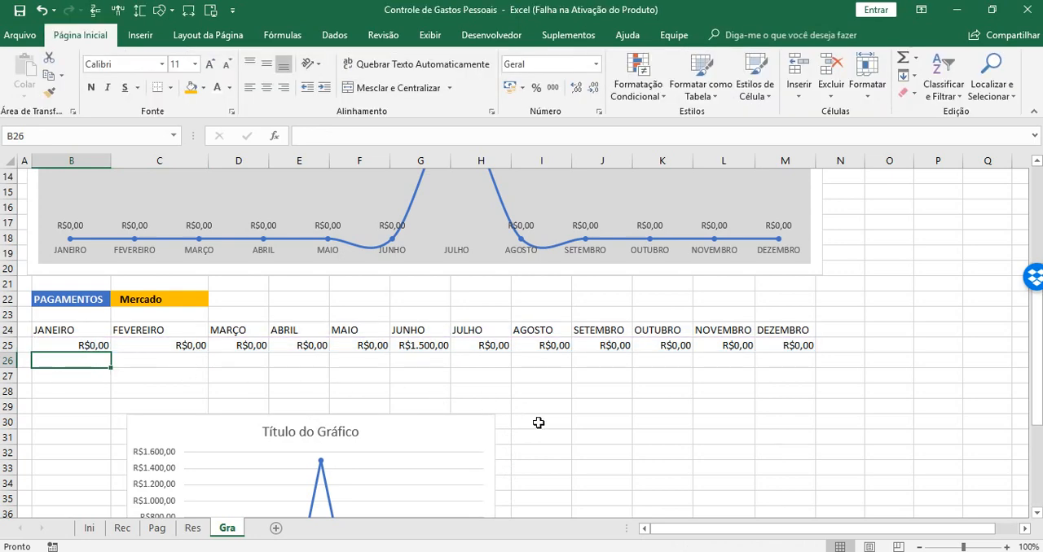
pyautogui.write('=')
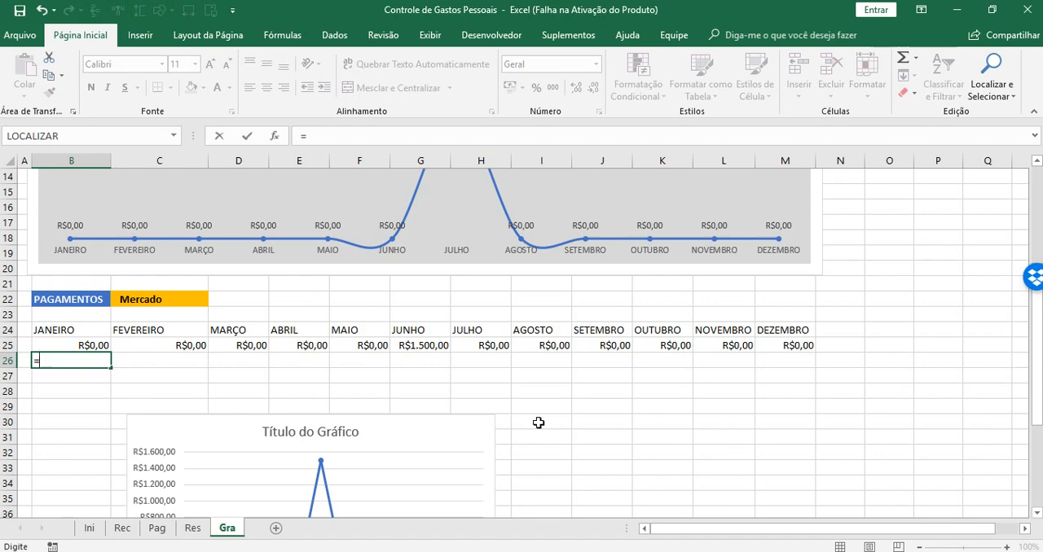
pyautogui.write('CON')
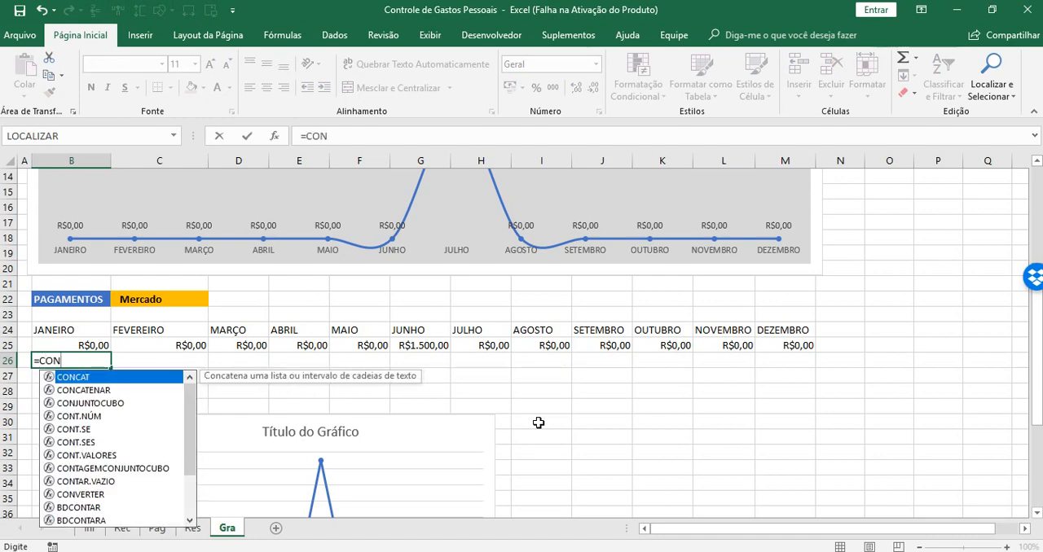
pyautogui.press('Down')
pyautogui.press('Tab')
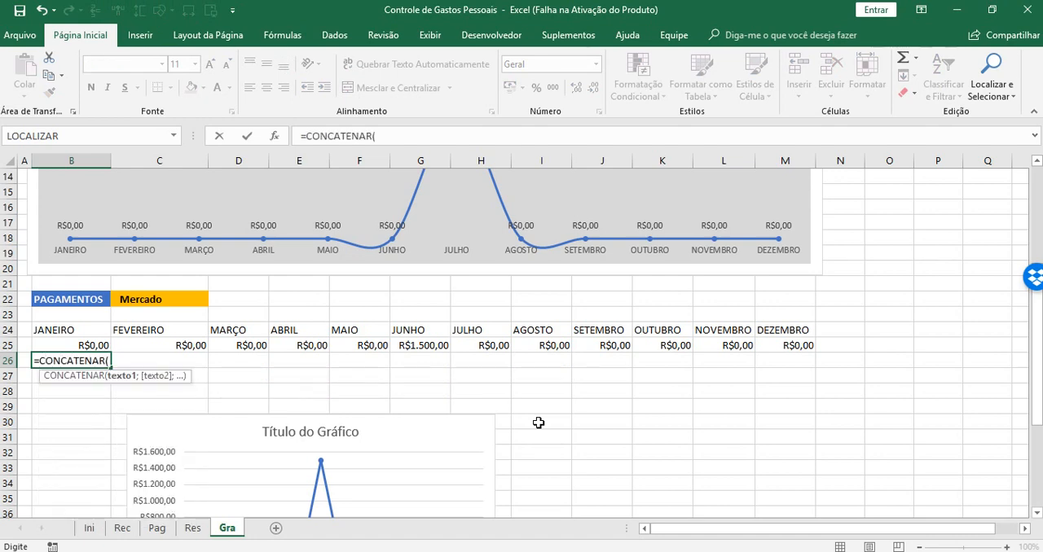
pyautogui.click(67, 297)
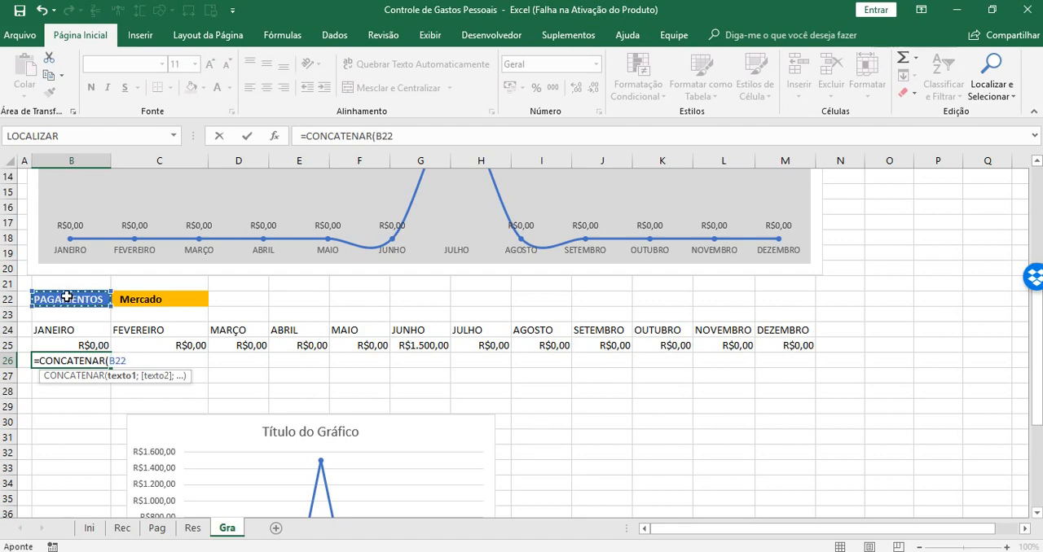
pyautogui.write(';')
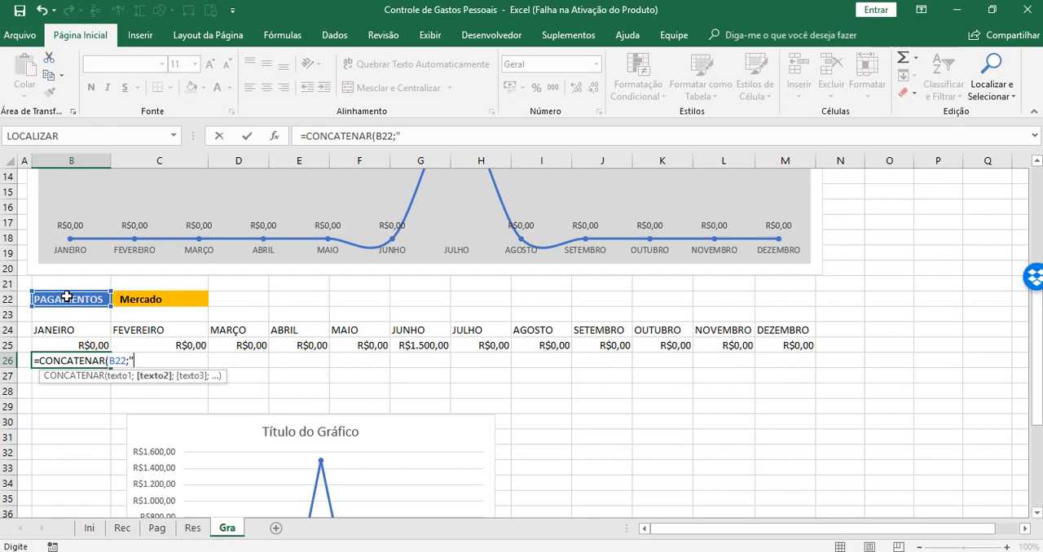
pyautogui.write('"-')
pyautogui.write('";')
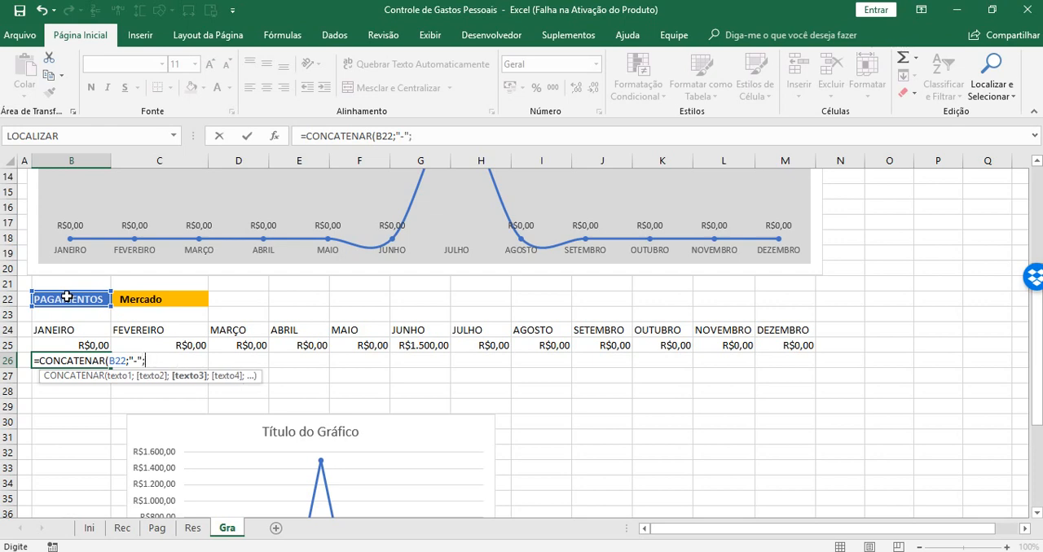
pyautogui.click(172, 300)
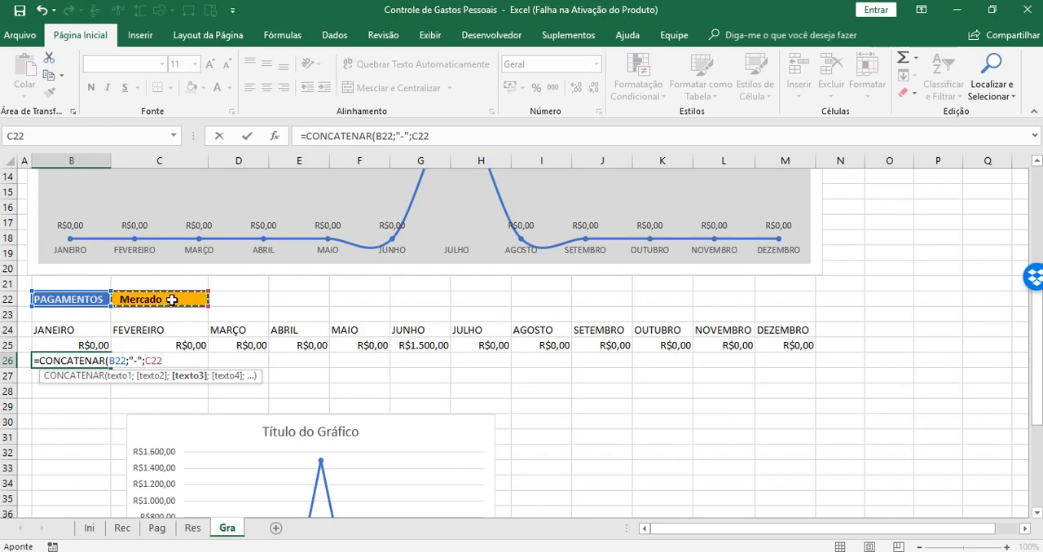
pyautogui.press('Return')
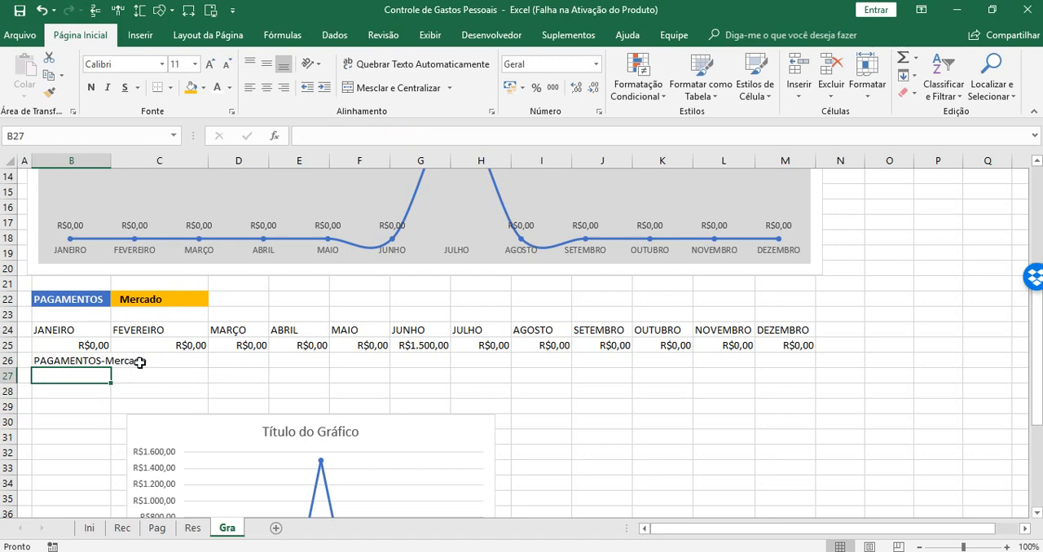
# Replace the hyphen in the B26 formula with a colon followed by a space as separator
pyautogui.click(77, 360)
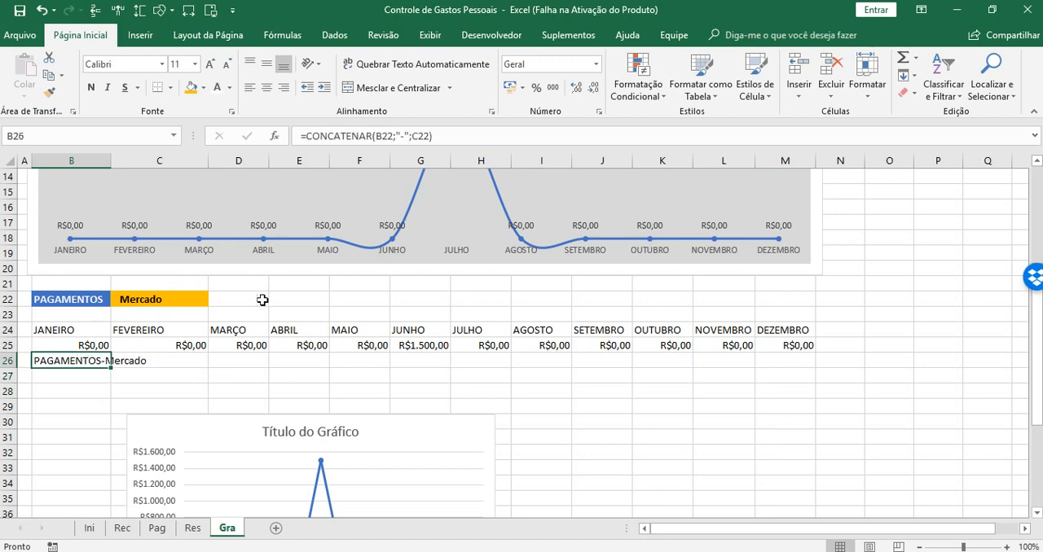
pyautogui.click(405, 136)
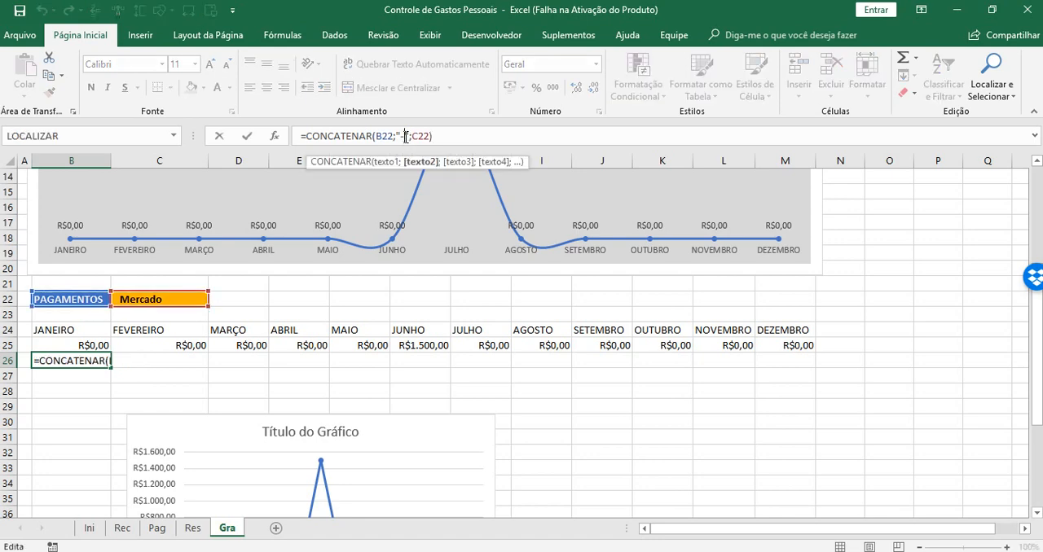
pyautogui.press('BackSpace')
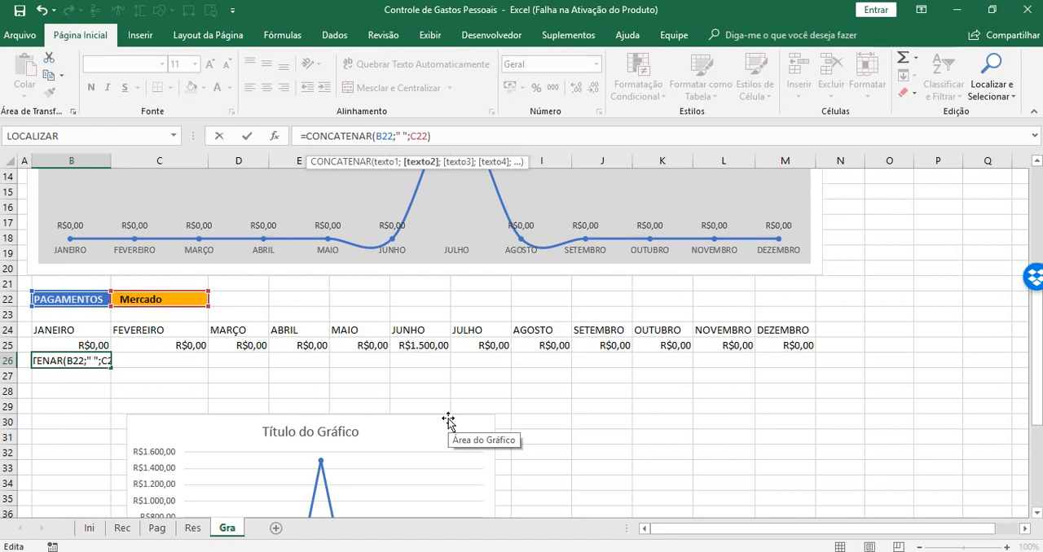
pyautogui.write('[')
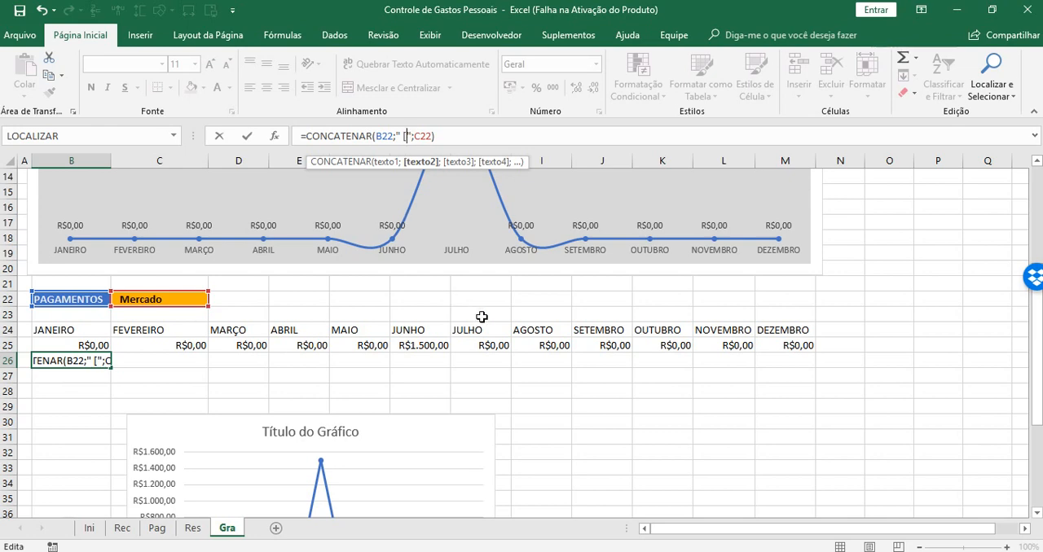
pyautogui.press('BackSpace')
pyautogui.write(':')
pyautogui.press('Return')
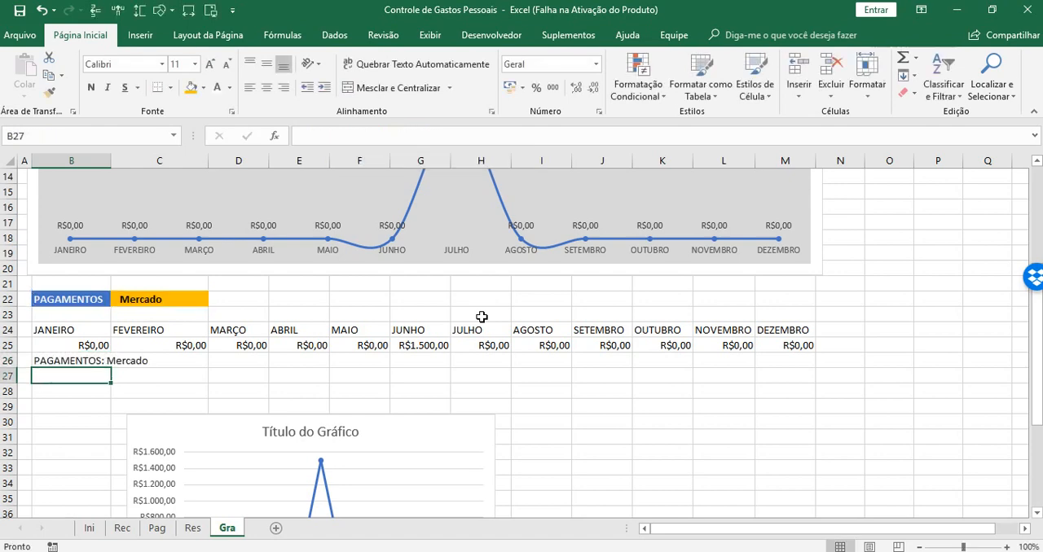
# Link the payment chart's title to cell B26 with the formula =Gra!$B$26
pyautogui.click(308, 435)
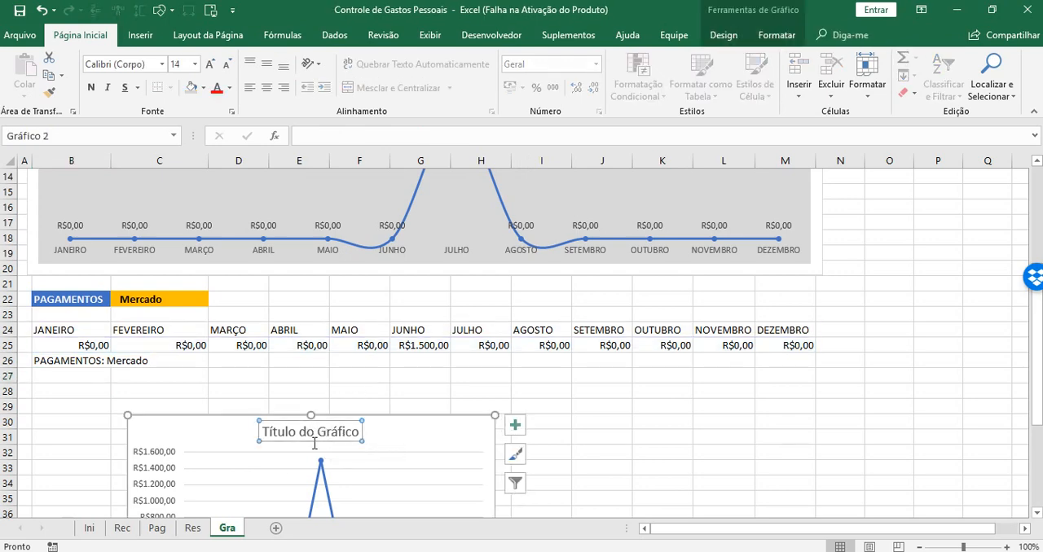
pyautogui.click(349, 138)
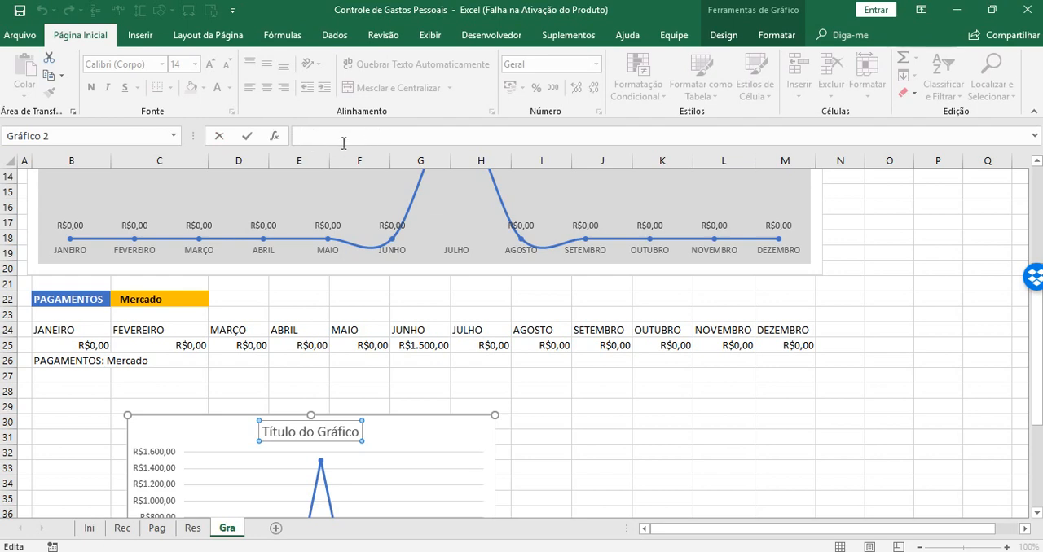
pyautogui.write('=')
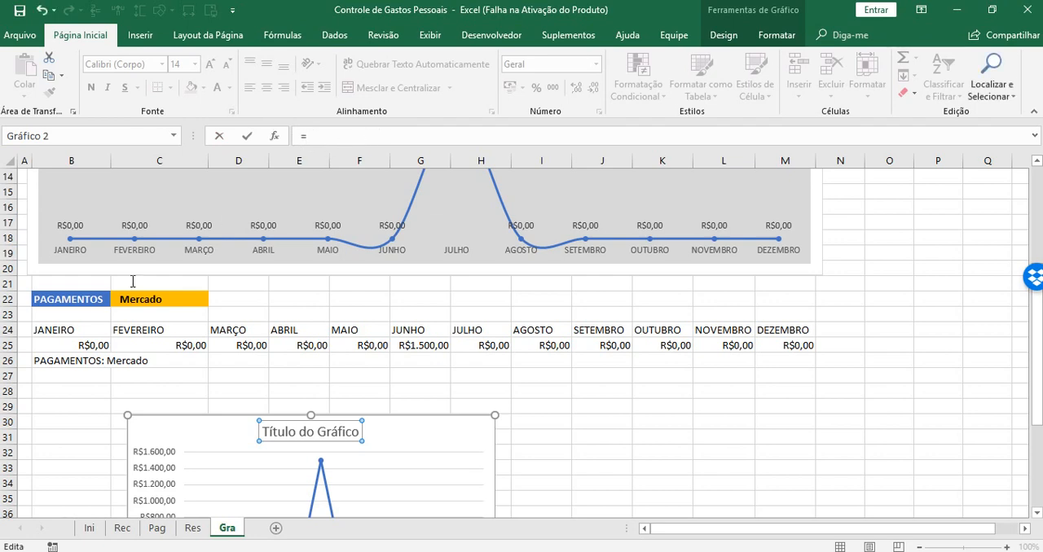
pyautogui.click(54, 361)
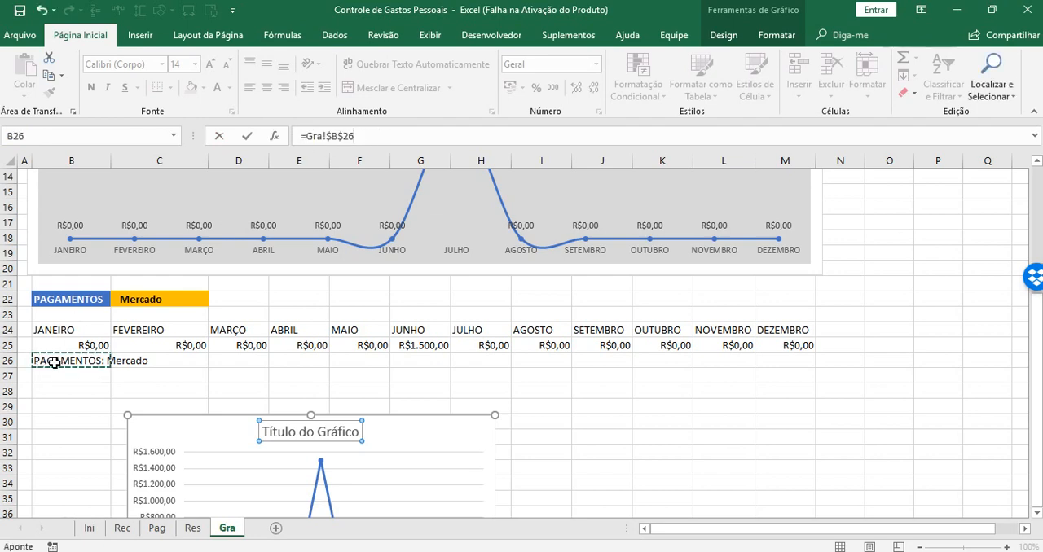
pyautogui.press('Return')
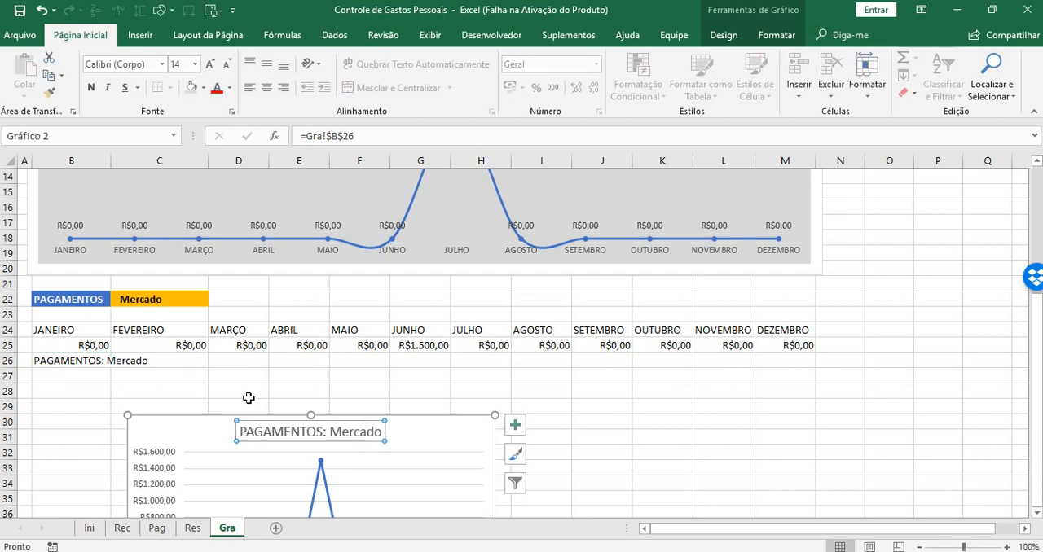
# Reduce the payment chart title's font size by two increments
pyautogui.click(228, 67)
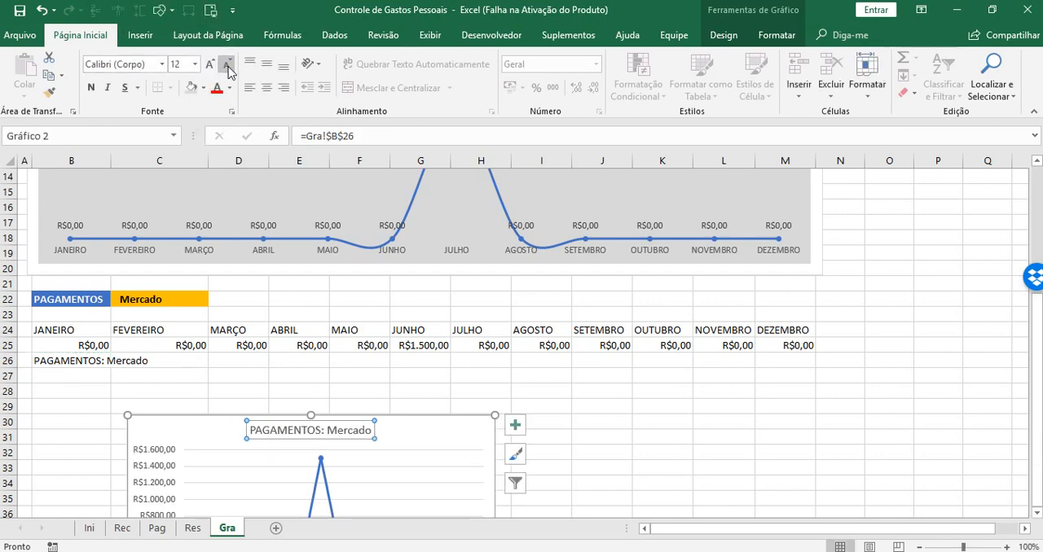
pyautogui.click(228, 69)
pyautogui.click(675, 440)
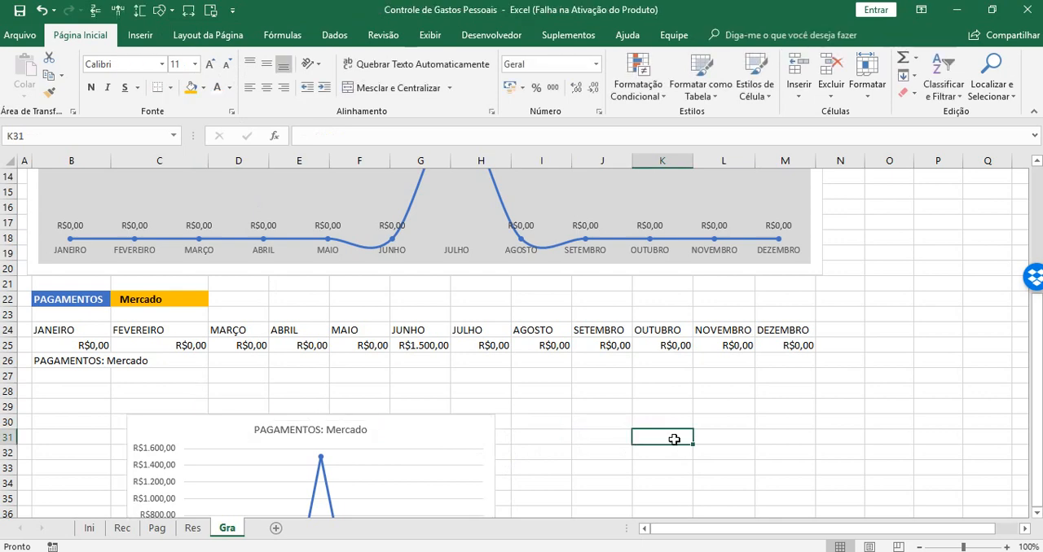
# Fit the payment chart over the helper table from row 23 across columns B to M, and delete its vertical value axis
pyautogui.click(221, 419)
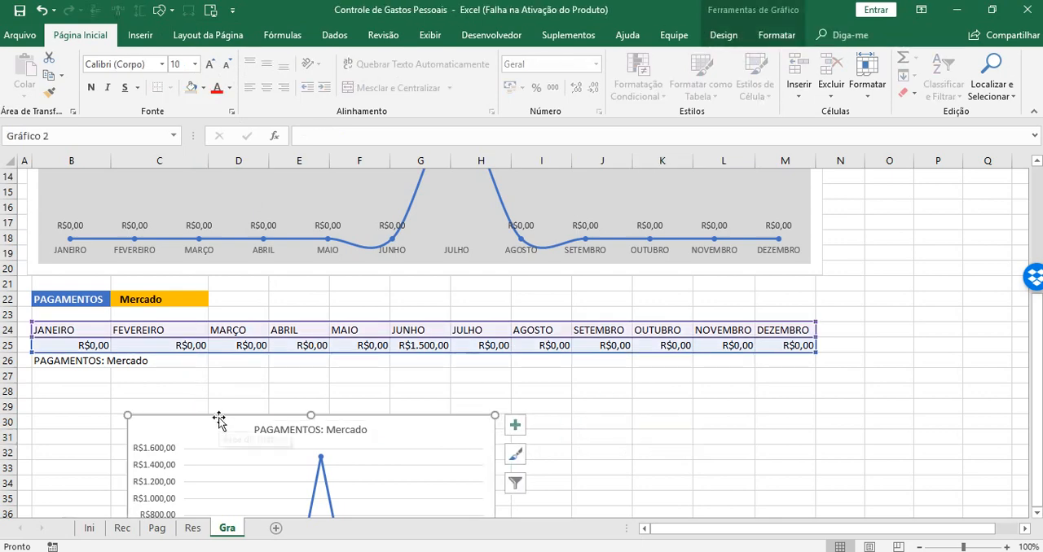
pyautogui.moveTo(219, 419)
pyautogui.mouseDown()
pyautogui.moveTo(172, 314)
pyautogui.moveTo(121, 317)
pyautogui.mouseUp()
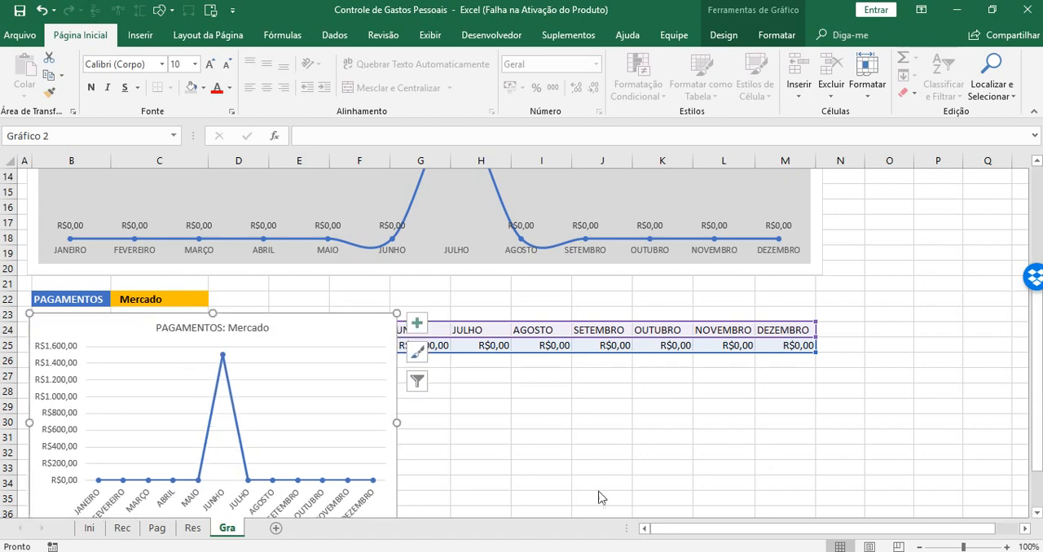
pyautogui.moveTo(400, 423); pyautogui.dragTo(821, 426)
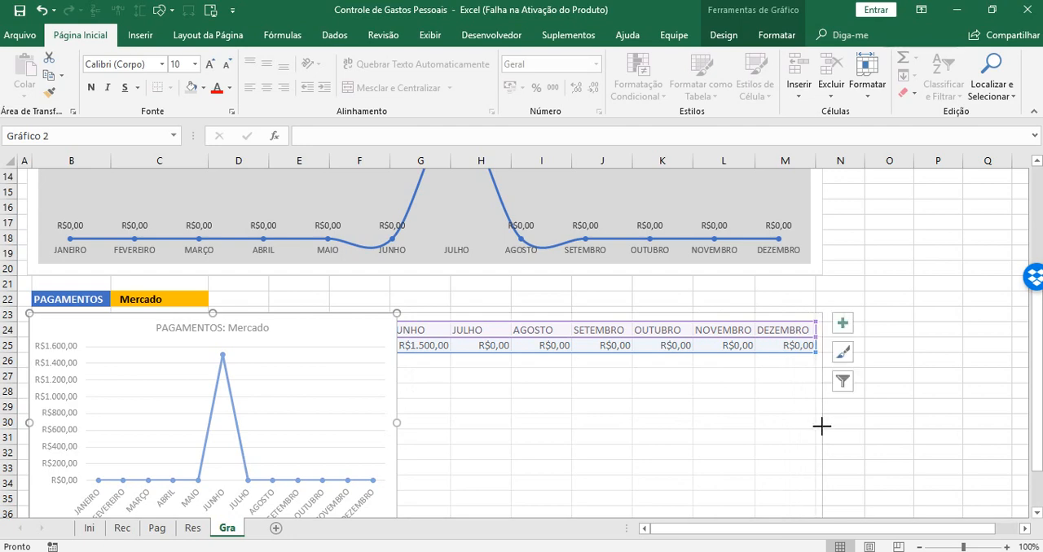
pyautogui.click(57, 352)
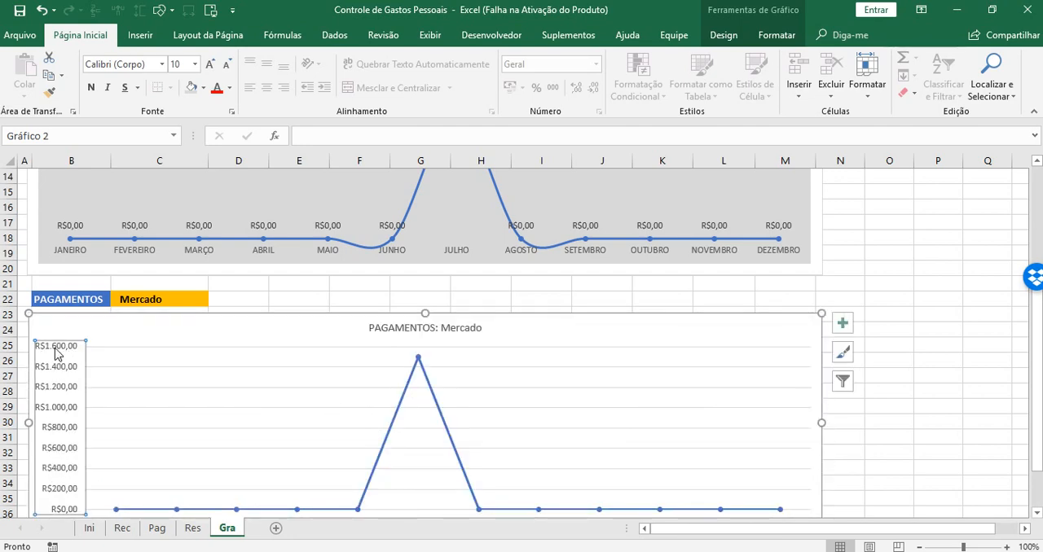
pyautogui.press('Delete')
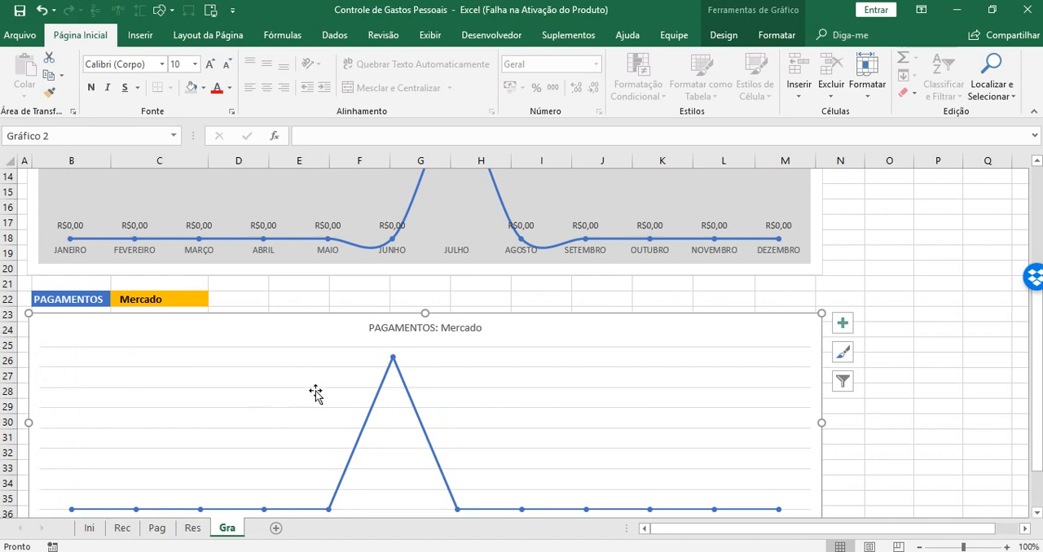
# Smooth the payment chart's line and add data labels to its monthly points
pyautogui.click(383, 388)
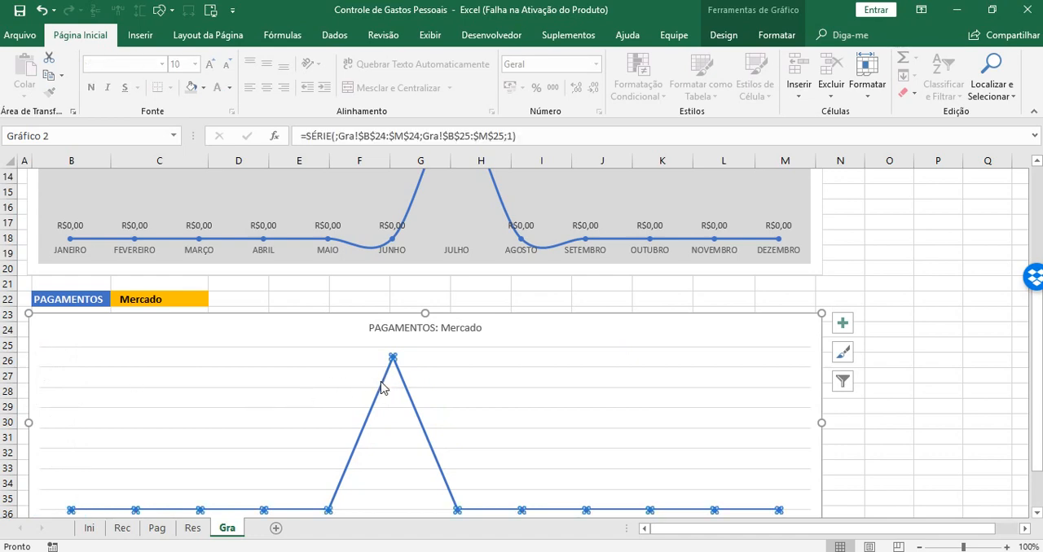
pyautogui.rightClick(382, 388)
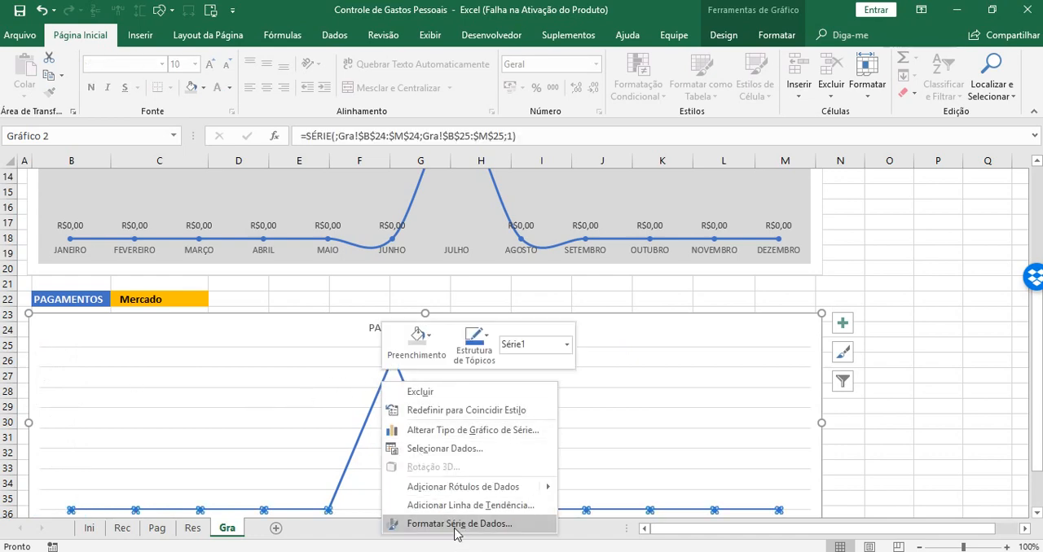
pyautogui.click(455, 524)
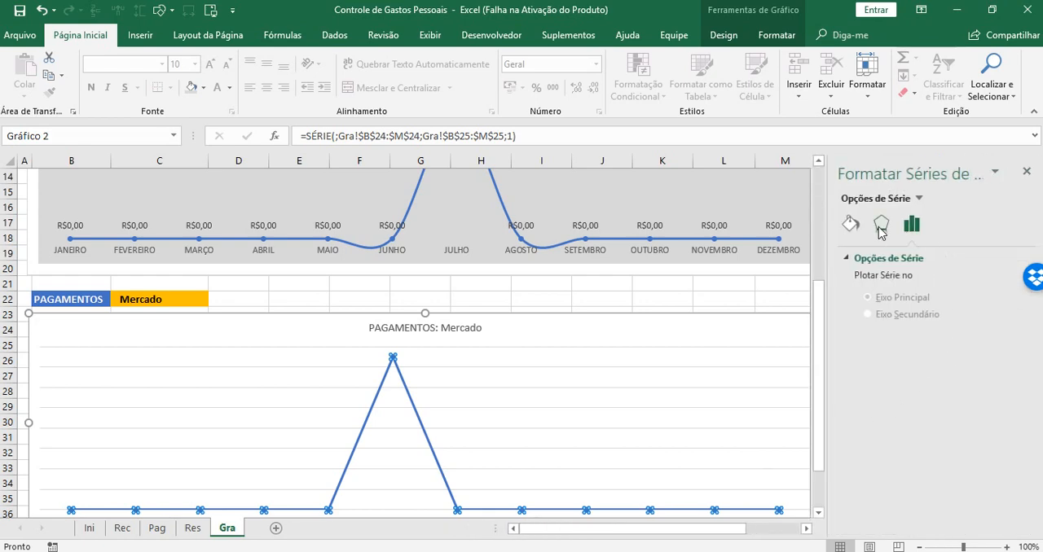
pyautogui.click(850, 228)
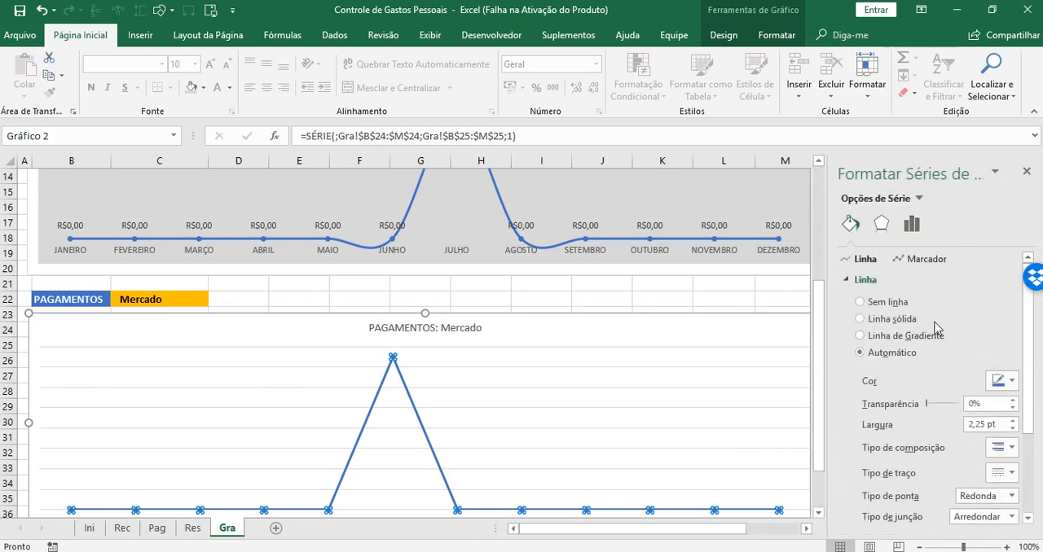
pyautogui.moveTo(1033, 324); pyautogui.dragTo(1033, 404)
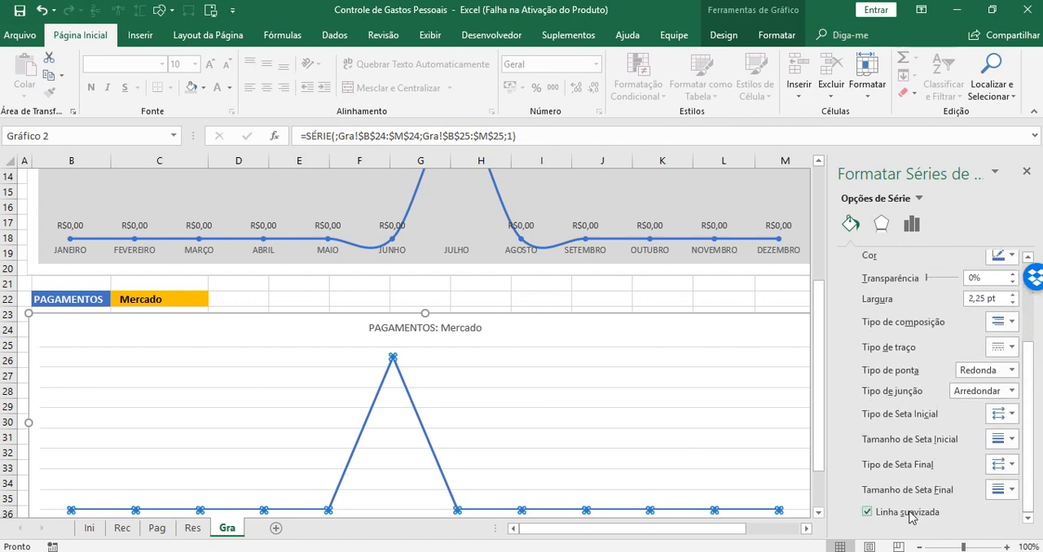
pyautogui.click(1027, 172)
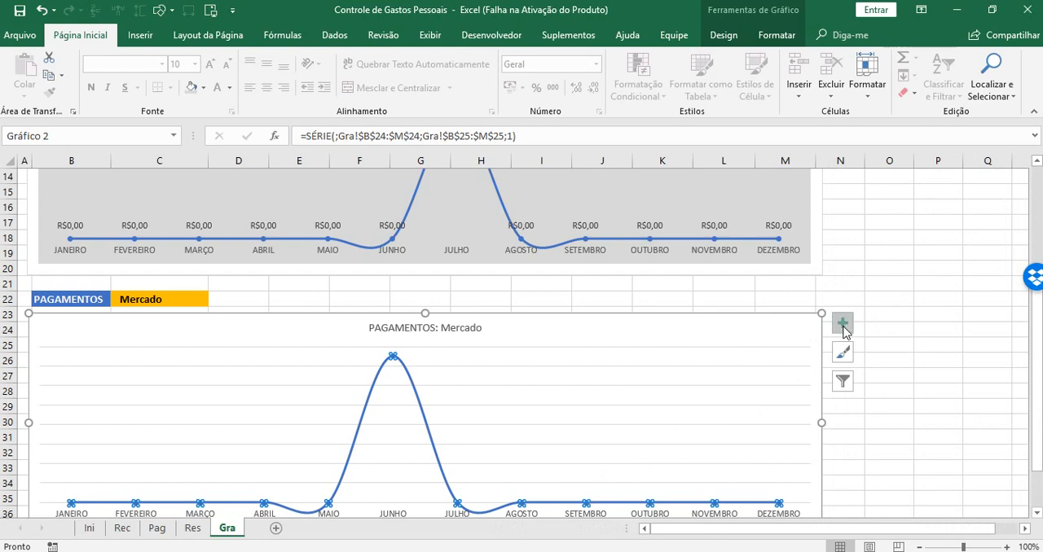
pyautogui.click(843, 324)
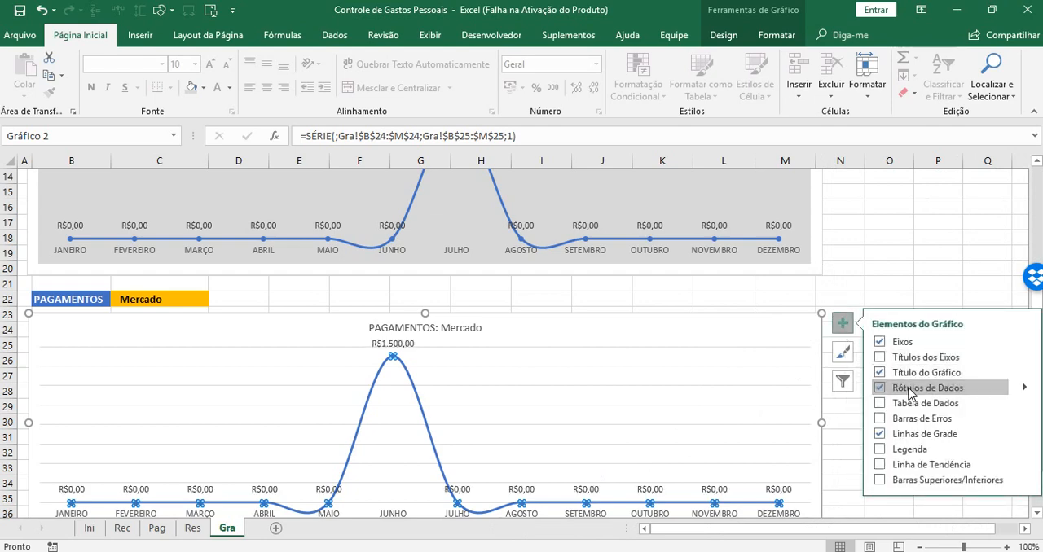
pyautogui.click(920, 321)
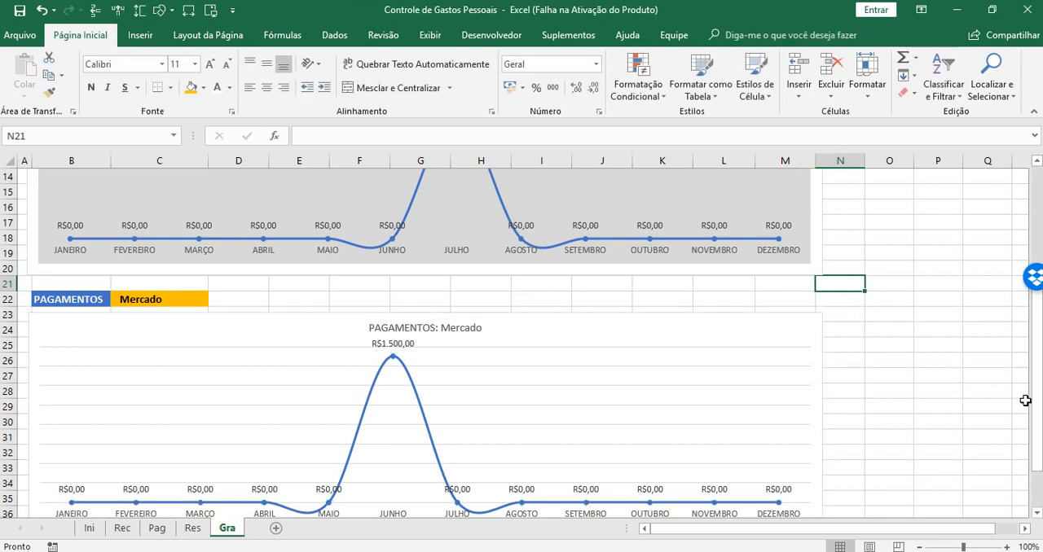
# Fill the payment chart's plot area with light gray to match the income chart
pyautogui.click(1037, 513)
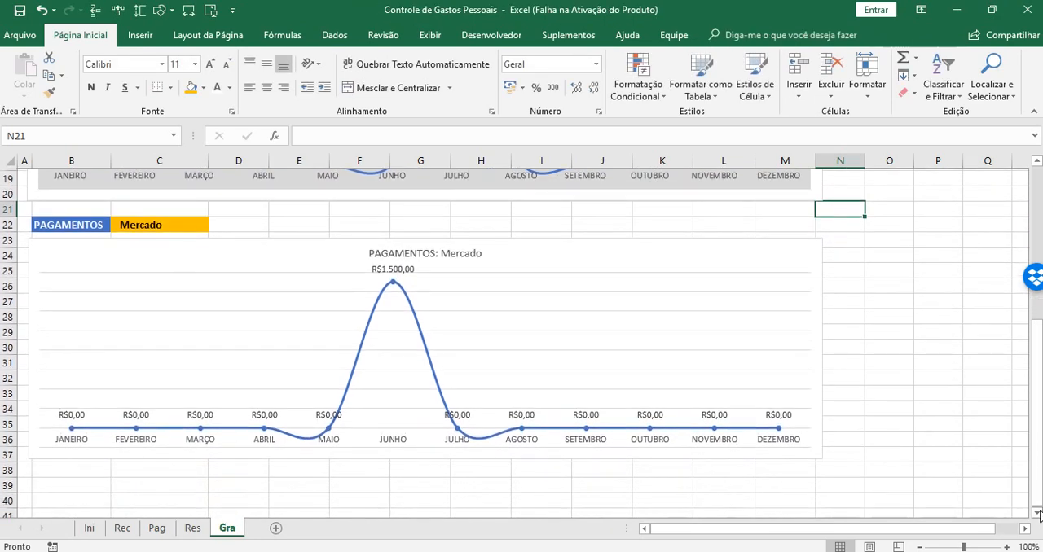
pyautogui.click(541, 282)
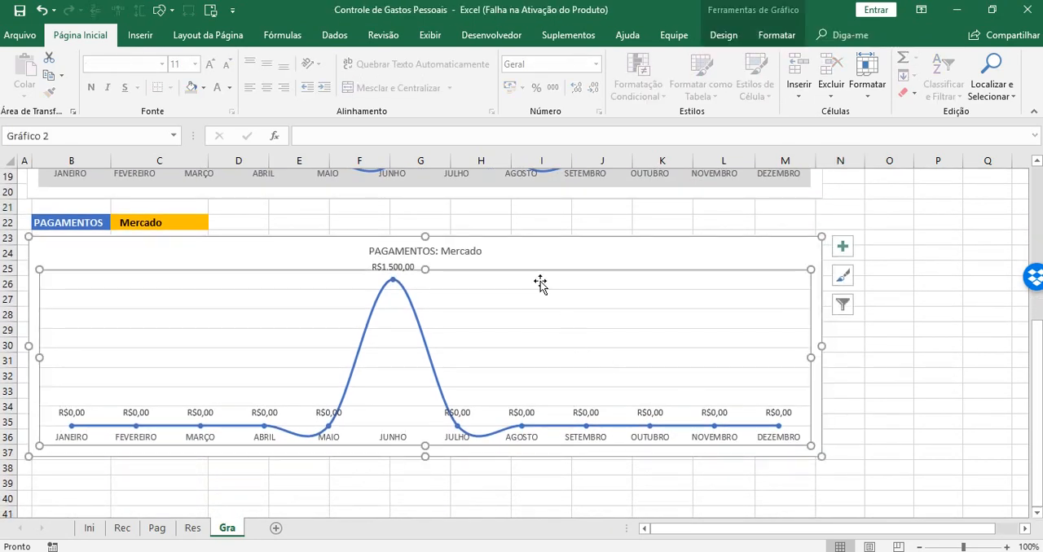
pyautogui.click(777, 35)
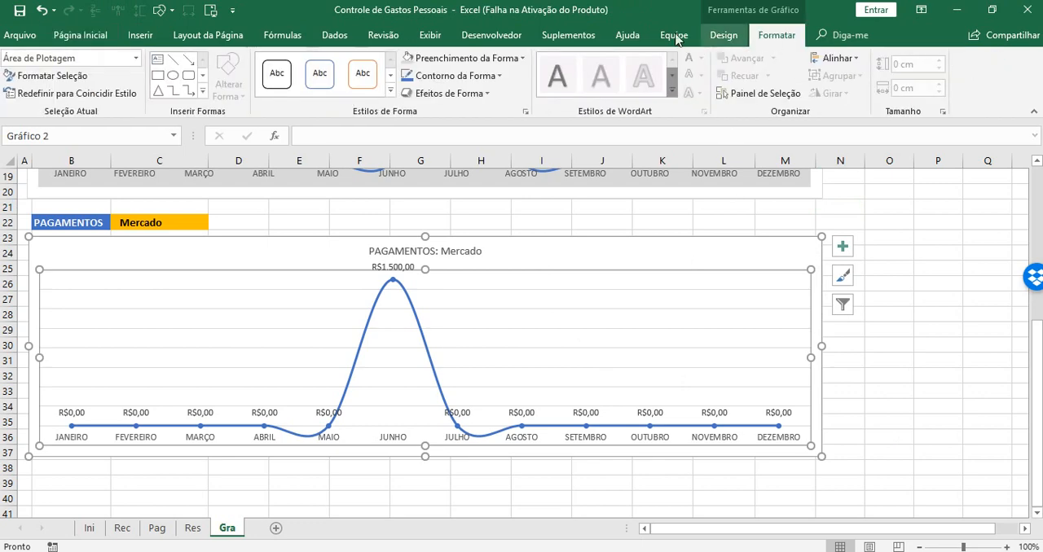
pyautogui.click(434, 56)
pyautogui.click(905, 365)
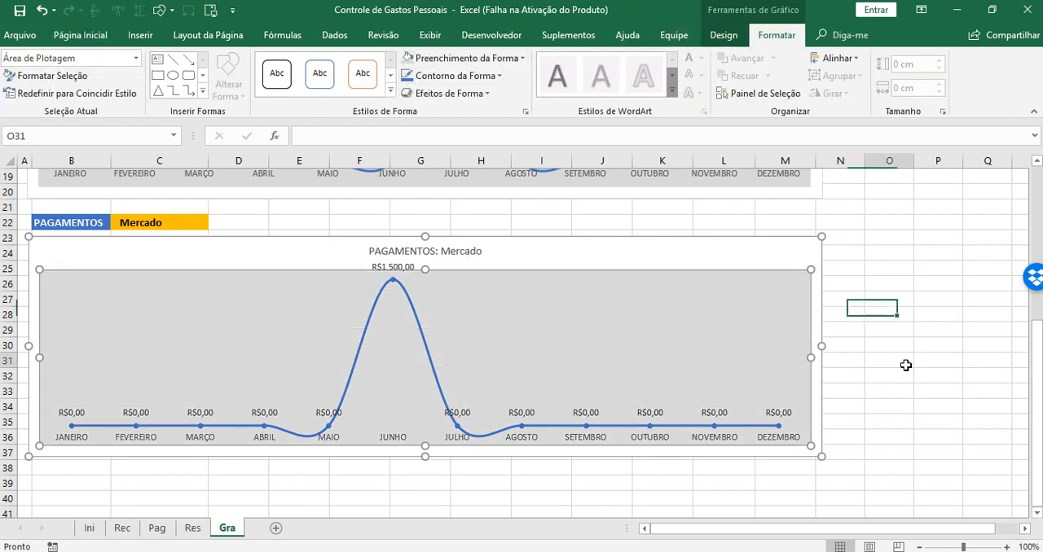
pyautogui.click(407, 296)
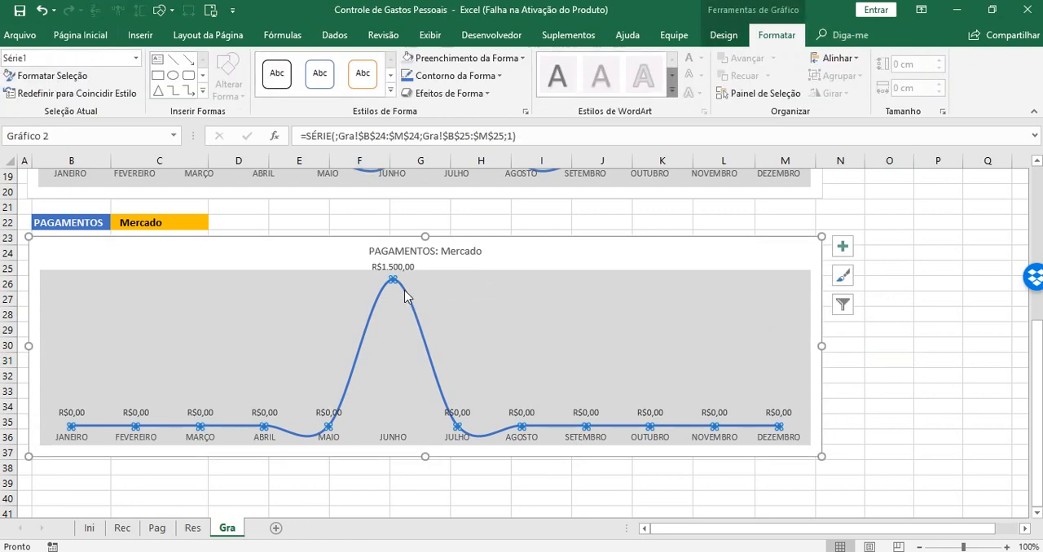
pyautogui.rightClick(406, 296)
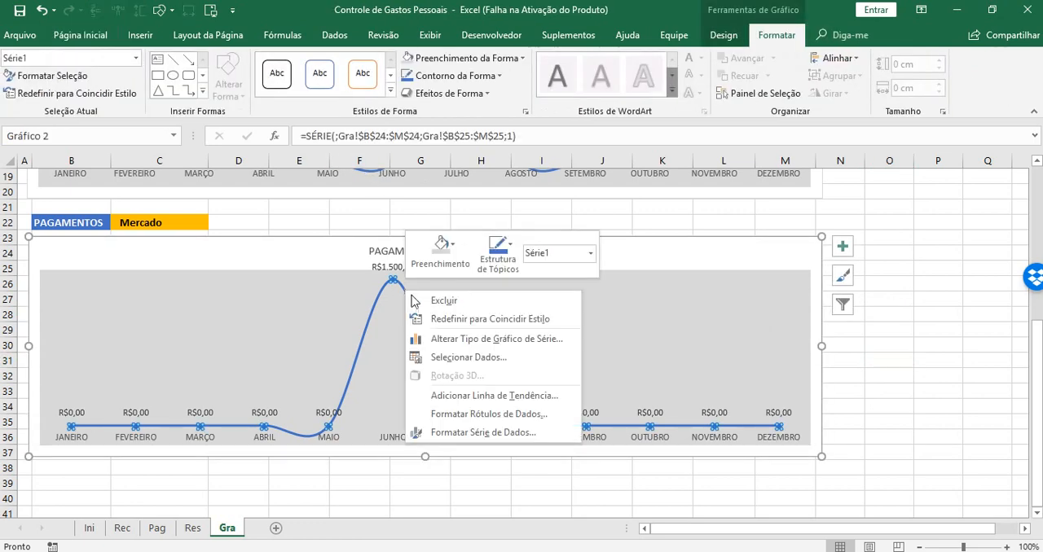
pyautogui.click(845, 278)
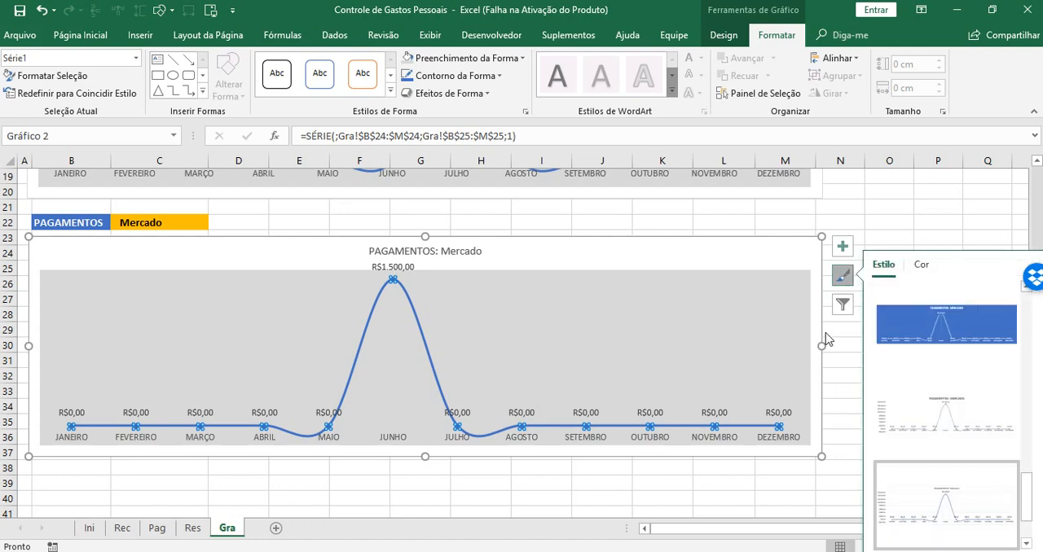
# Set the line color of the payment chart's June data point to standard red (Vermelho)
pyautogui.click(393, 280)
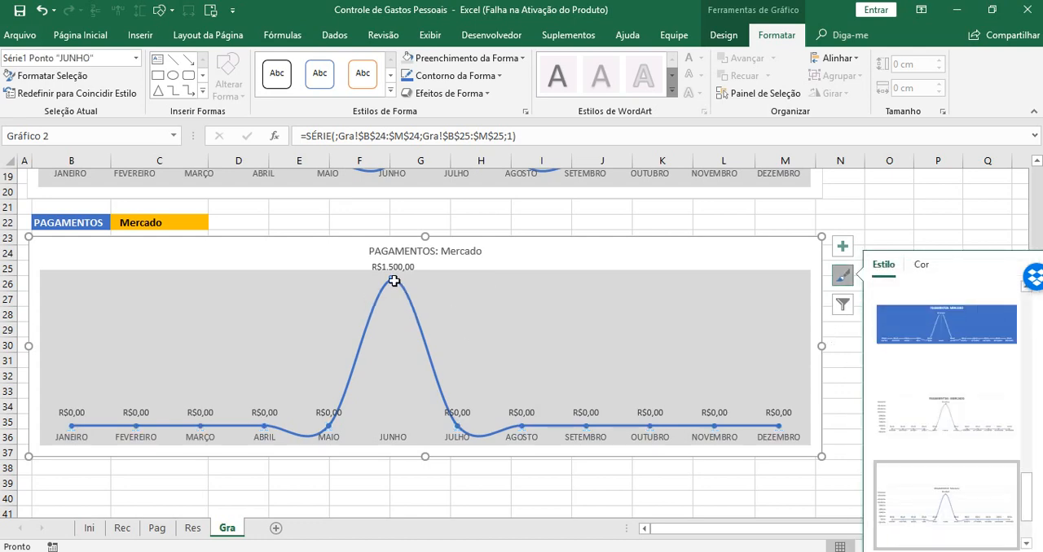
pyautogui.rightClick(394, 280)
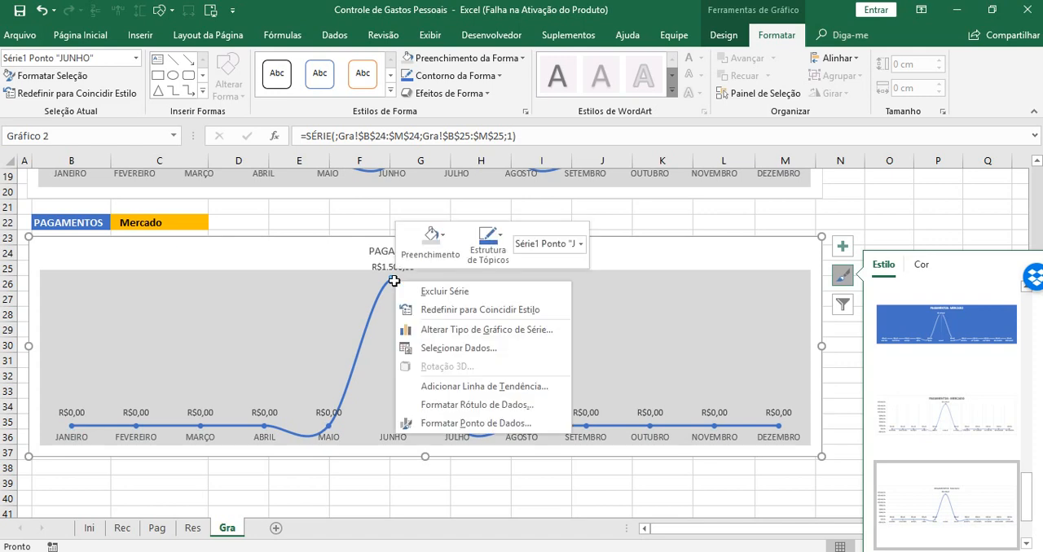
pyautogui.click(464, 423)
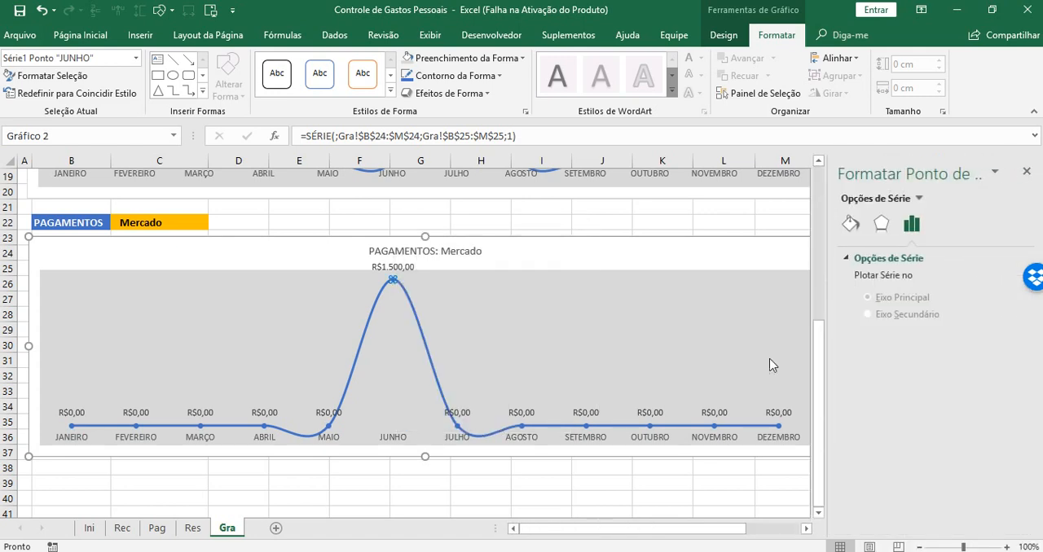
pyautogui.click(850, 224)
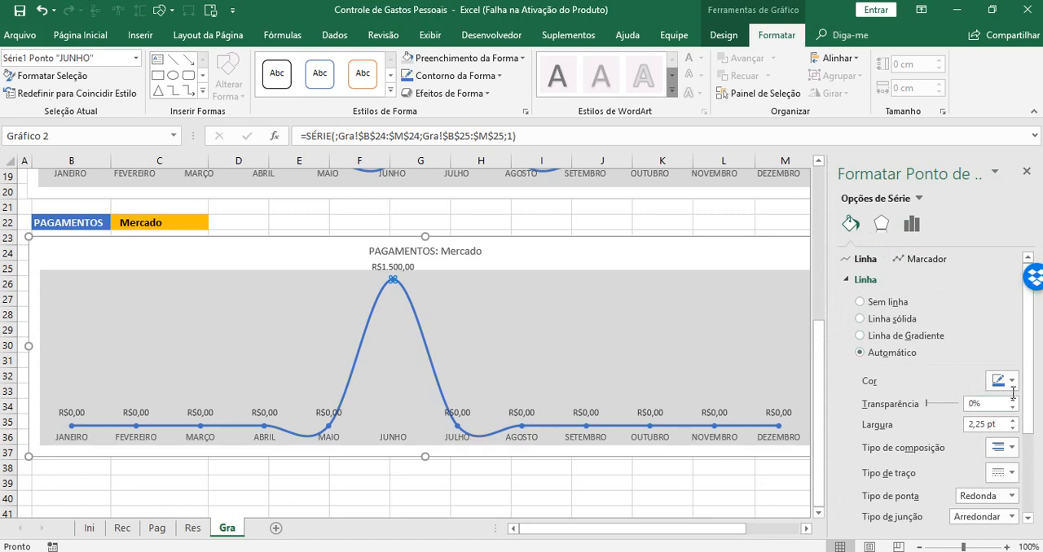
pyautogui.click(1013, 381)
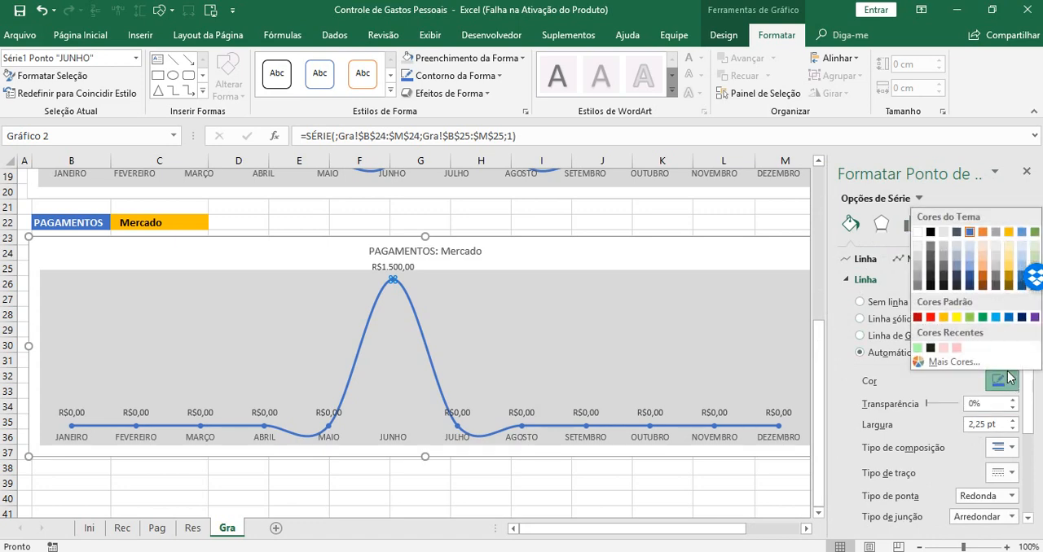
pyautogui.click(930, 317)
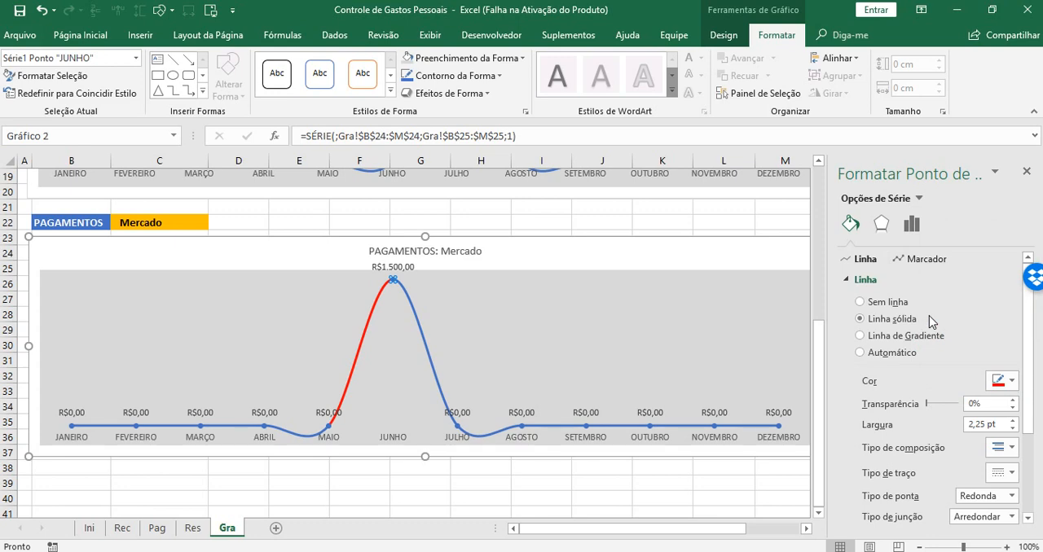
pyautogui.click(777, 425)
pyautogui.click(675, 259)
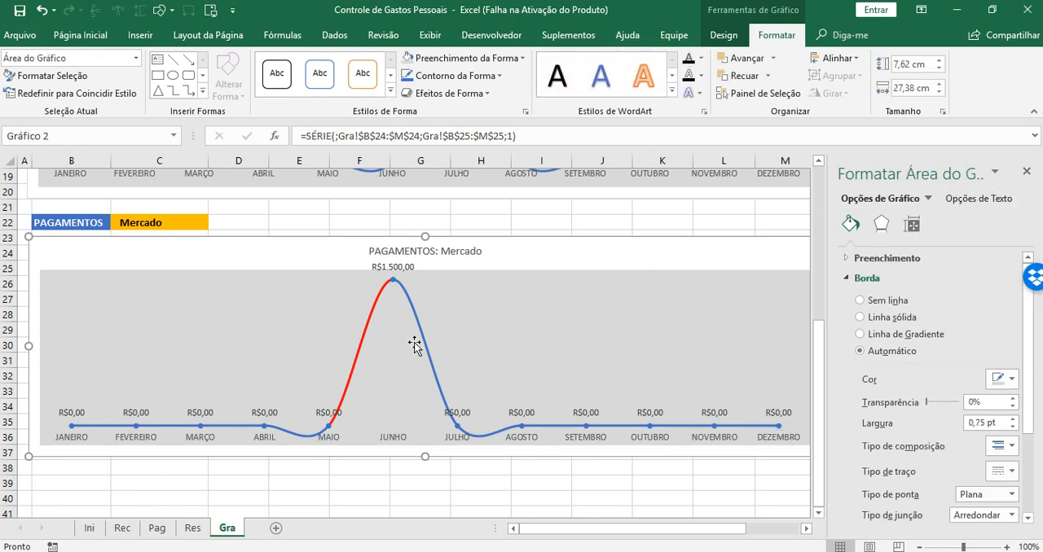
# Color the payment chart's entire series line with the theme orange
pyautogui.click(430, 363)
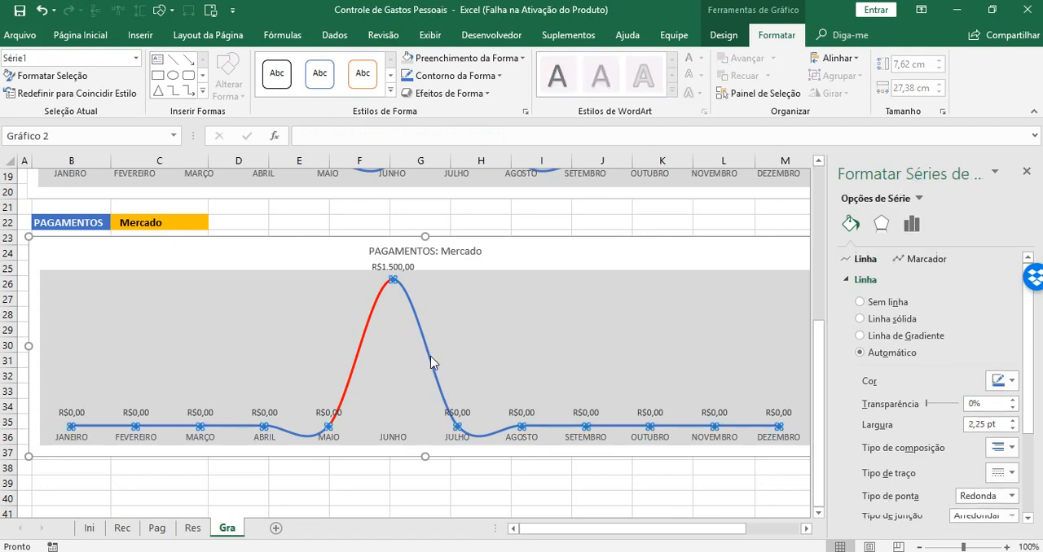
pyautogui.click(1009, 380)
pyautogui.click(983, 232)
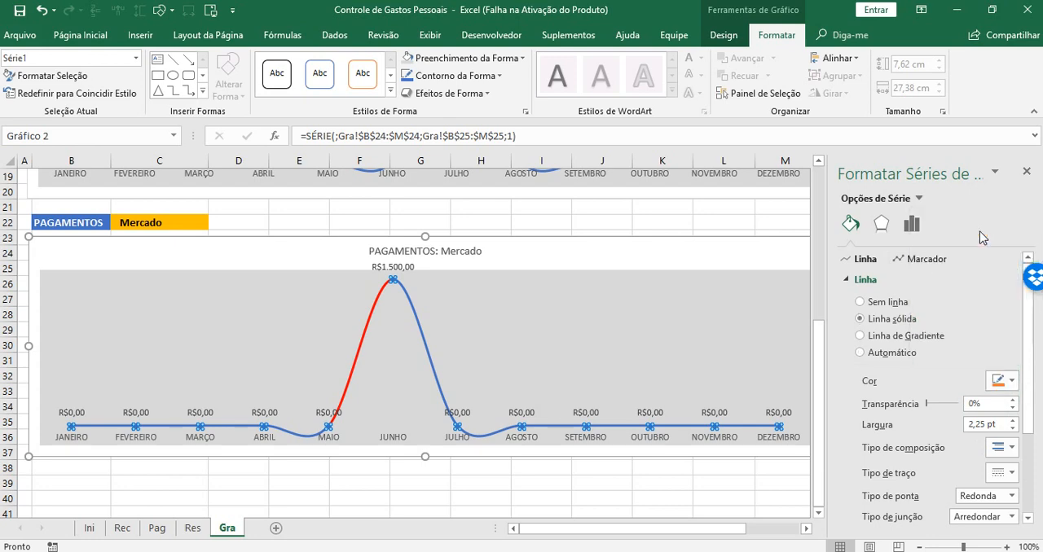
pyautogui.click(1027, 173)
pyautogui.click(937, 329)
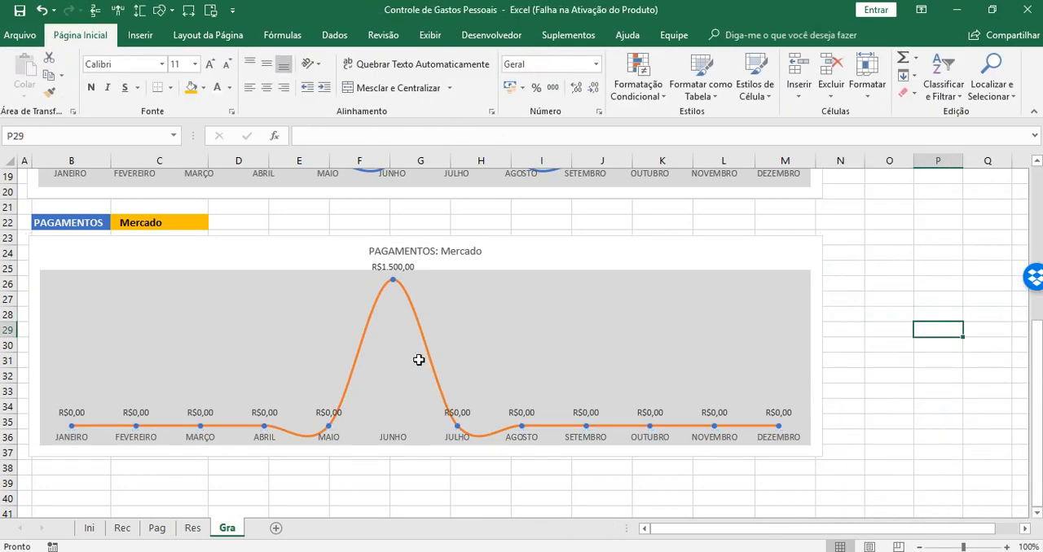
# Set the border of the payment series markers to a solid theme-orange line
pyautogui.click(458, 429)
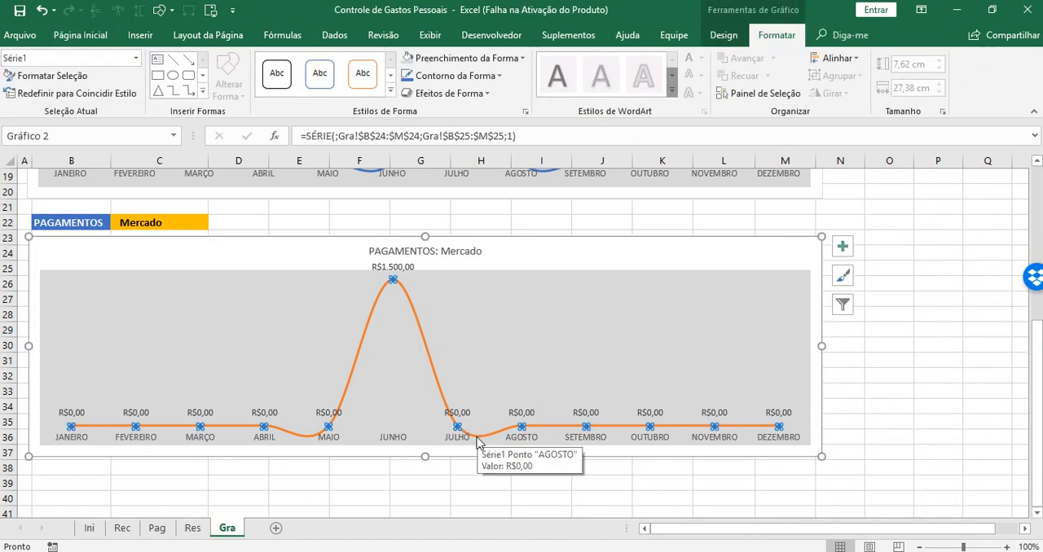
pyautogui.rightClick(478, 441)
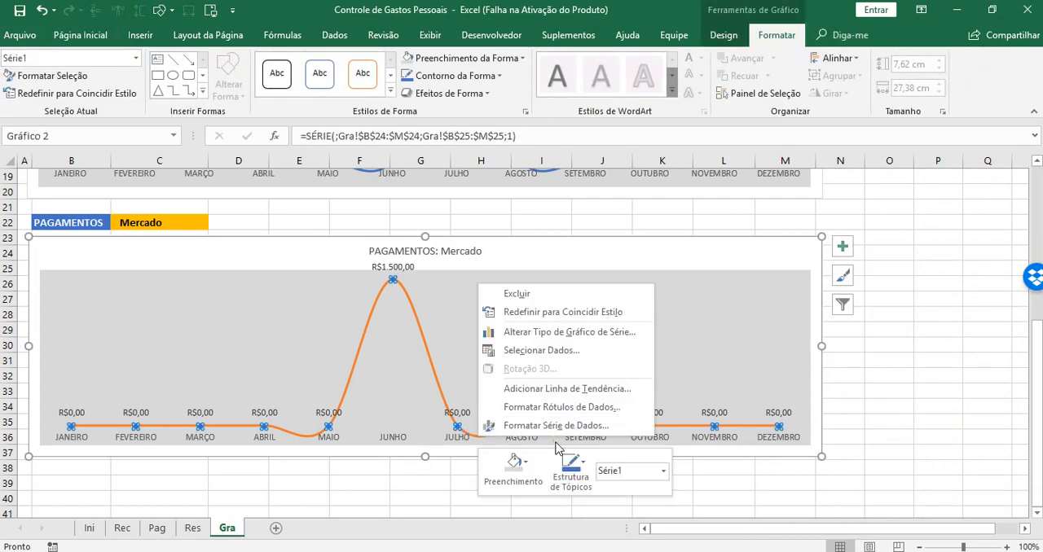
pyautogui.click(534, 426)
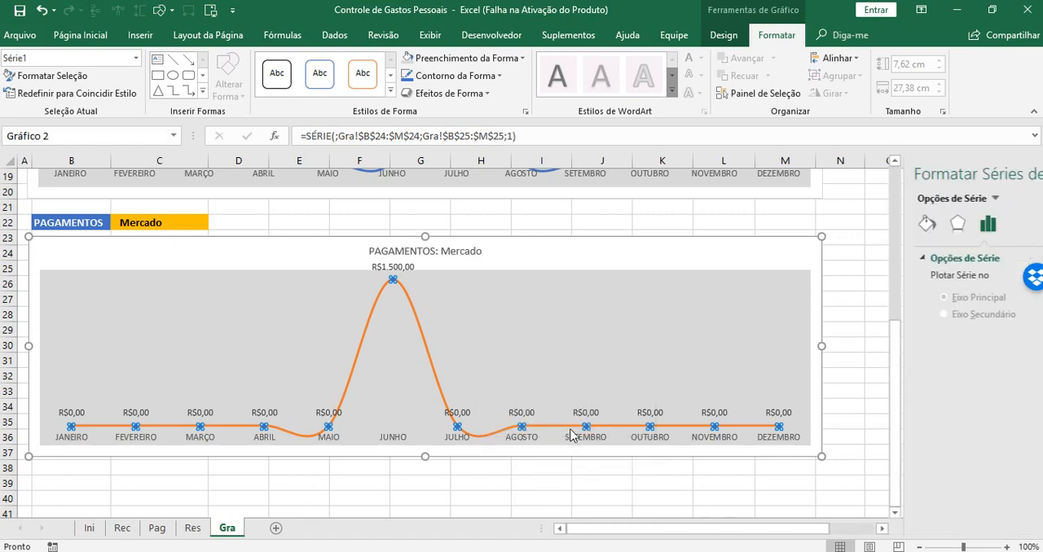
pyautogui.click(848, 228)
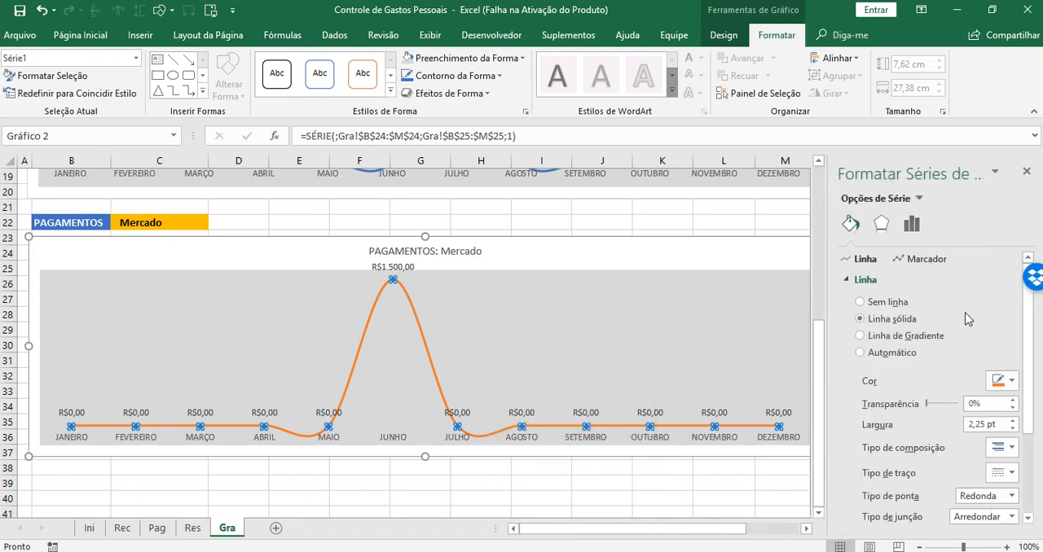
pyautogui.scroll(-3, 1031, 366)
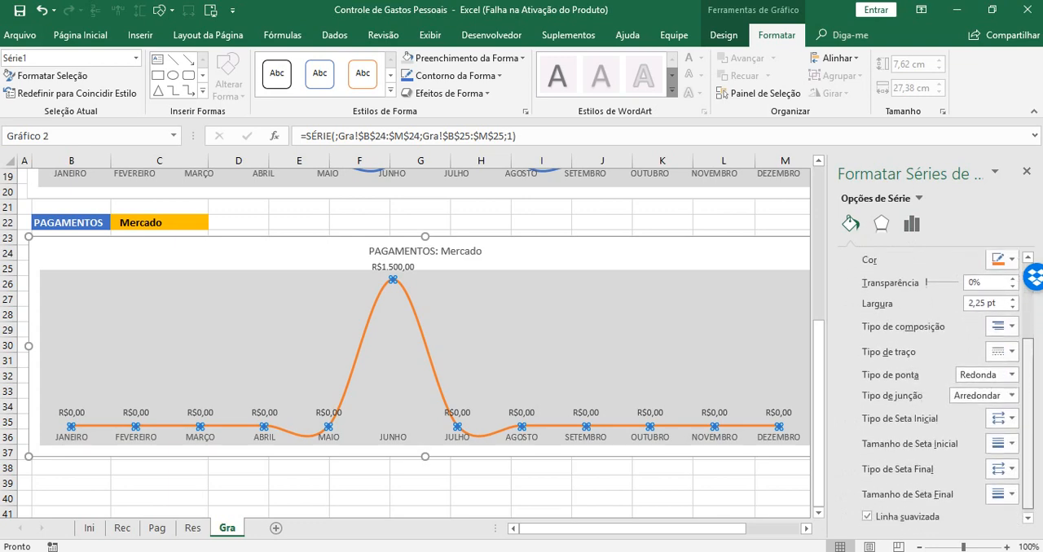
pyautogui.scroll(3, 1040, 441)
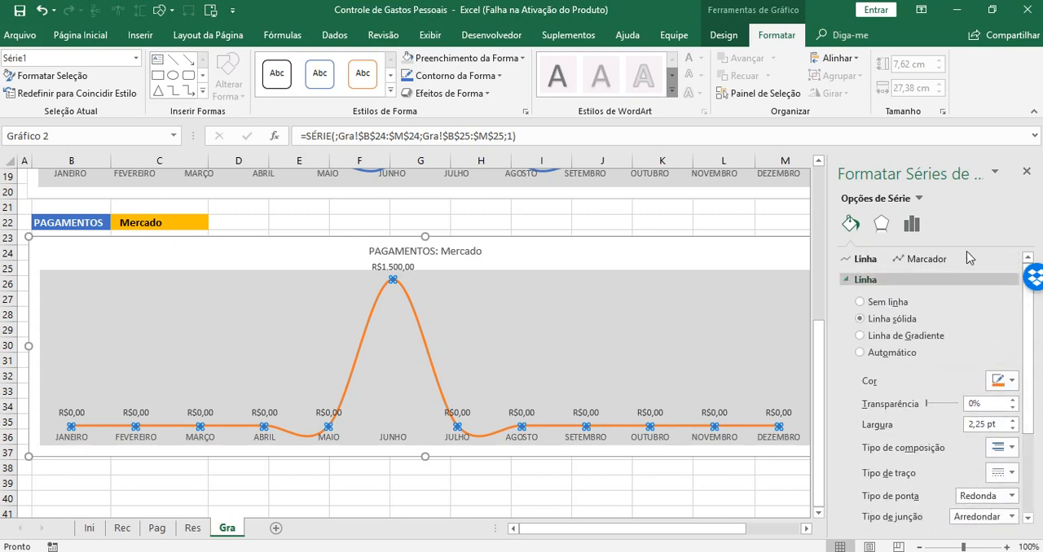
pyautogui.click(914, 260)
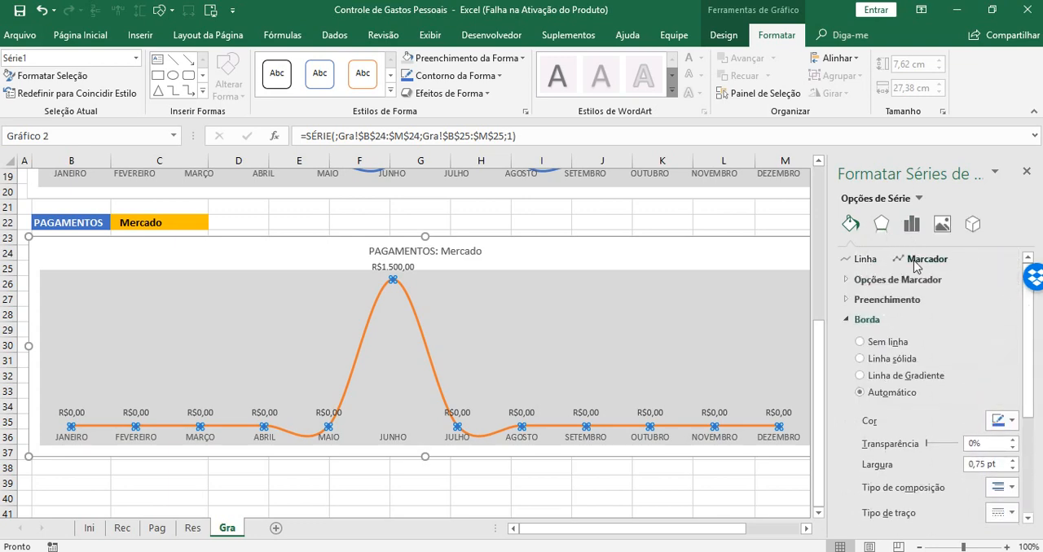
pyautogui.click(1016, 422)
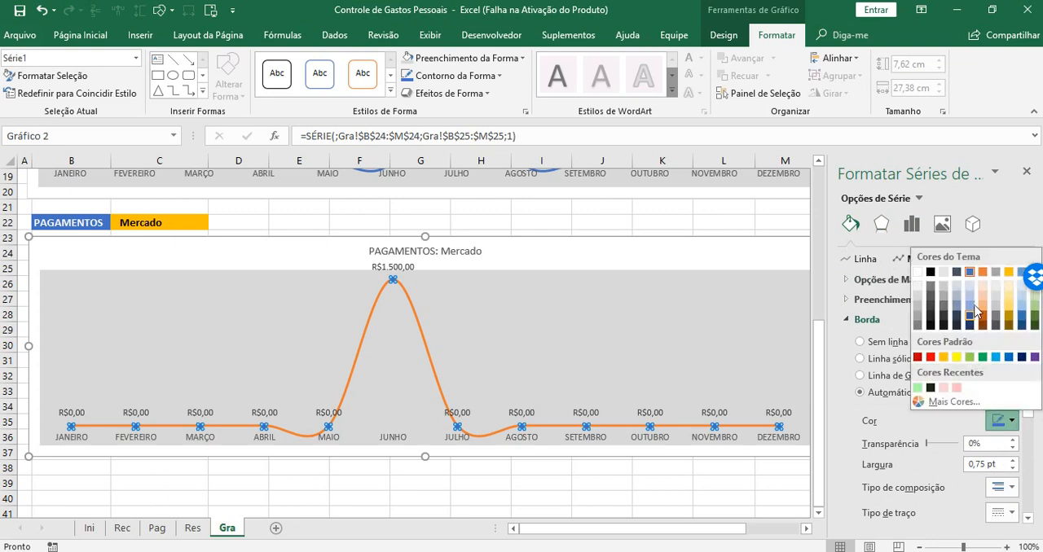
pyautogui.press('Escape')
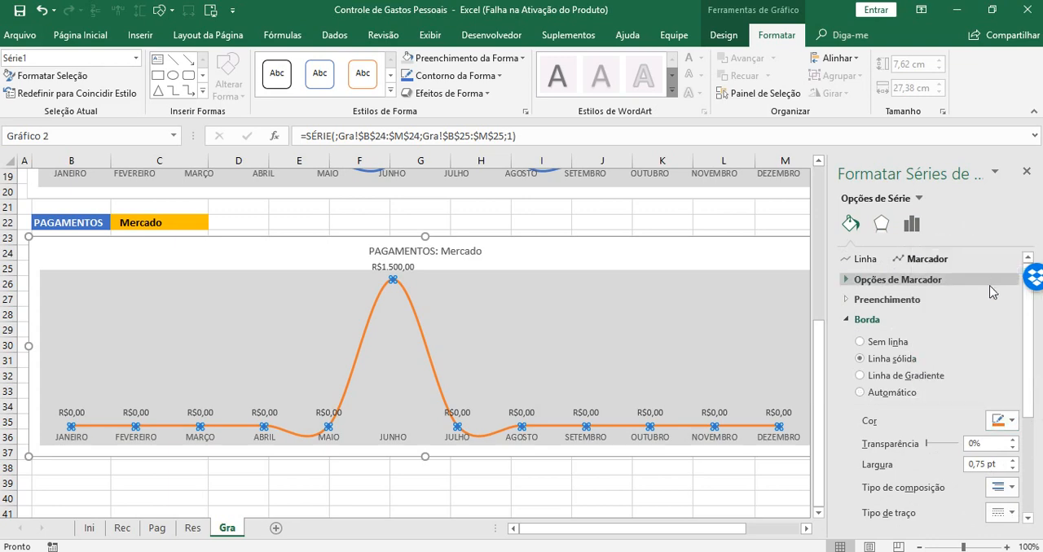
pyautogui.click(1027, 171)
pyautogui.click(917, 269)
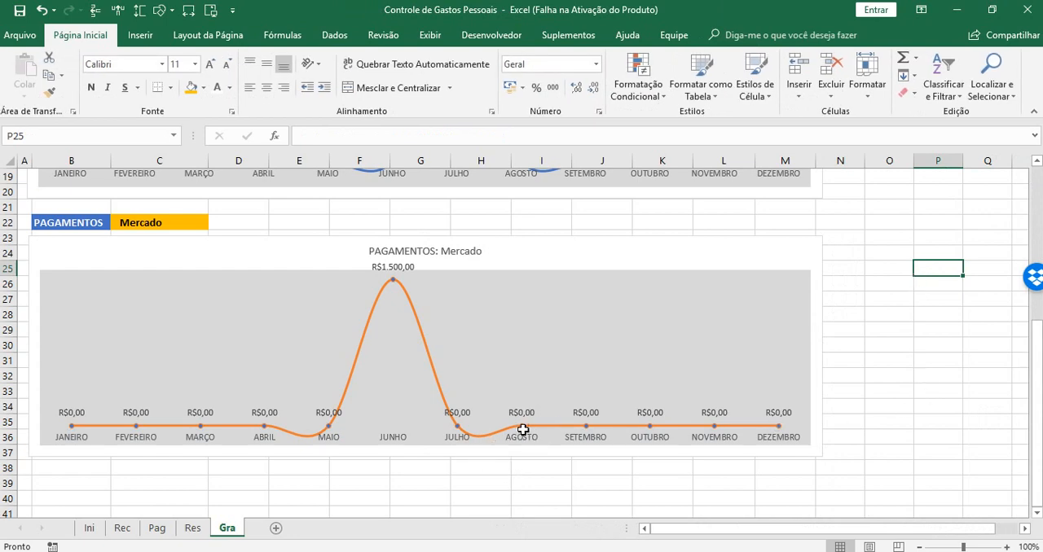
pyautogui.click(522, 427)
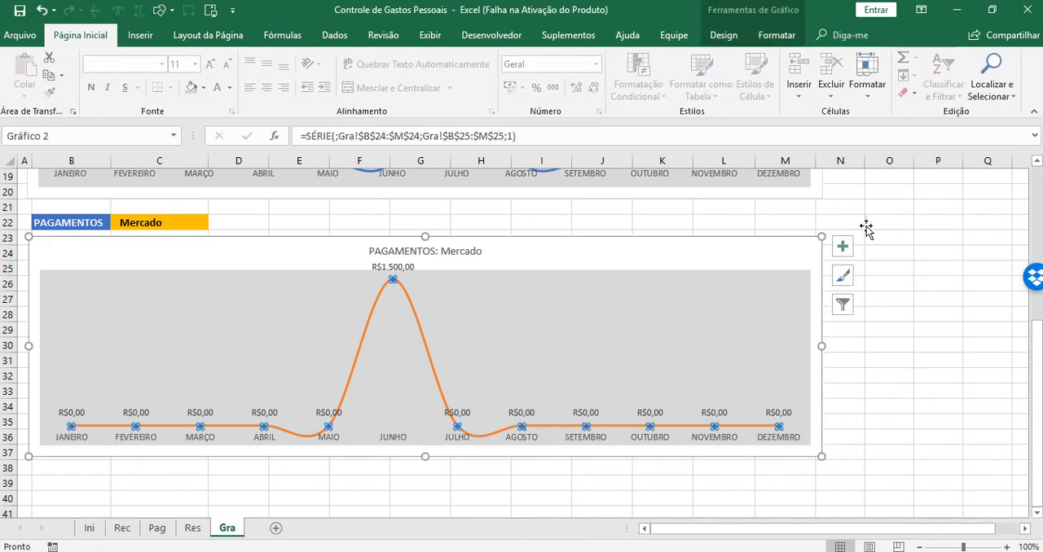
pyautogui.click(845, 246)
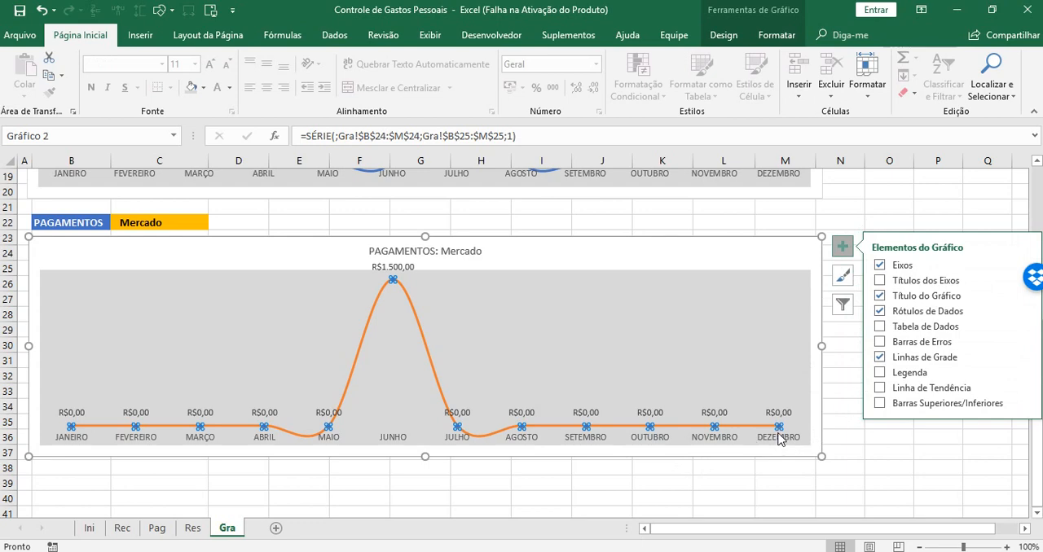
pyautogui.moveTo(778, 427)
pyautogui.click(676, 257)
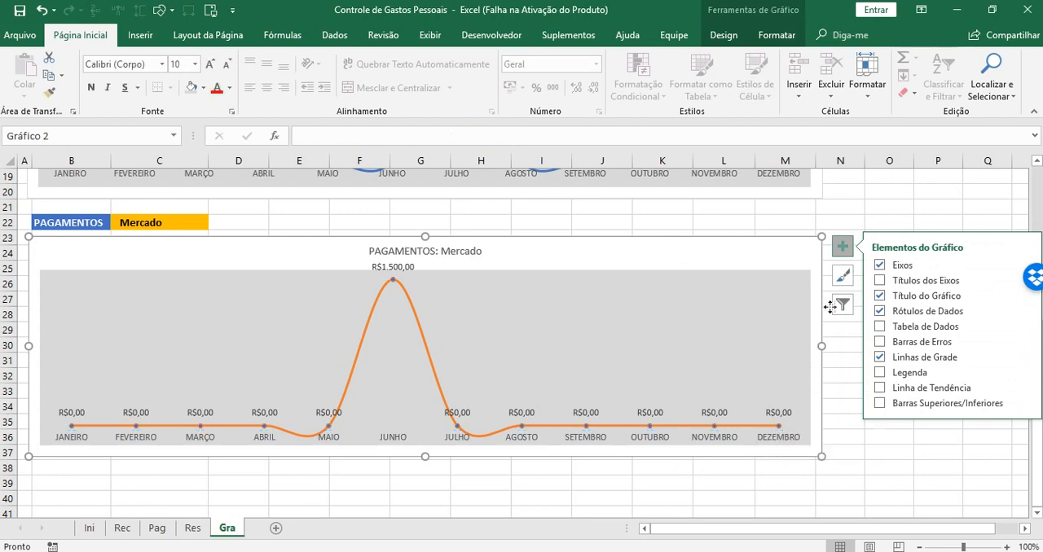
# Undo the payment chart's recent formatting changes, back to the plain blue line without data labels or plot-area fill
pyautogui.click(41, 10)
pyautogui.click(41, 10)
pyautogui.click(41, 9)
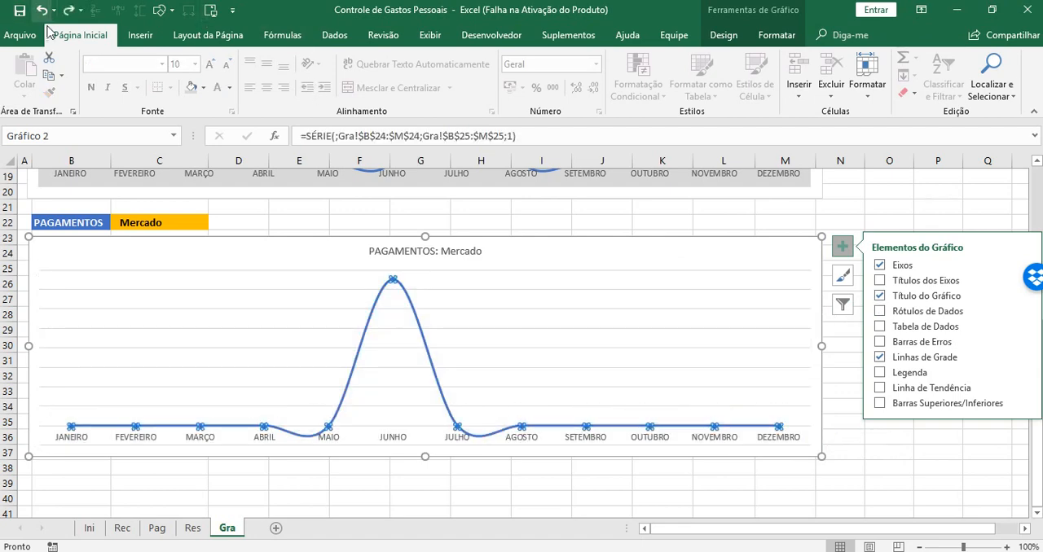
pyautogui.click(411, 306)
pyautogui.click(576, 217)
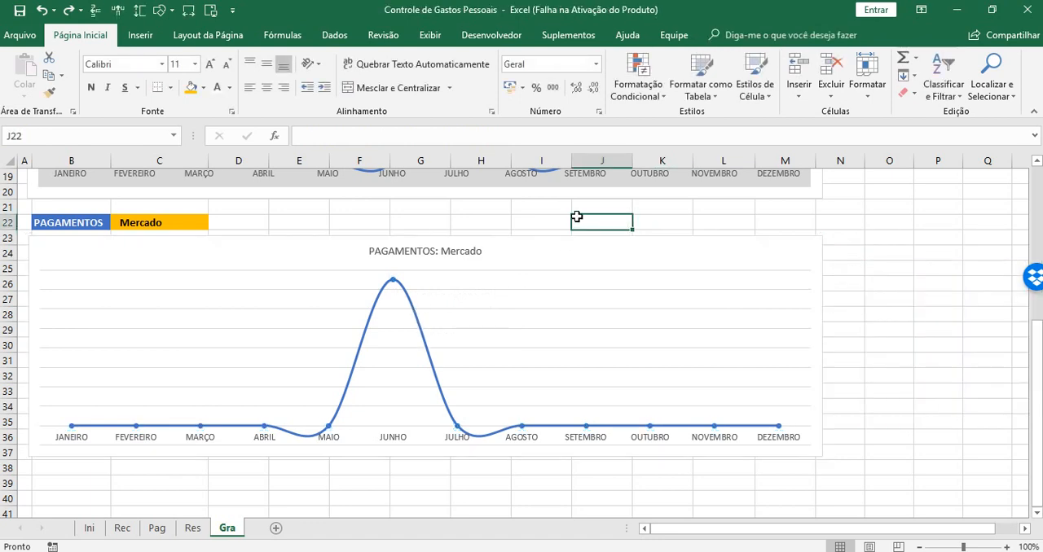
# Set the line color of the payment chart's entire data series to the theme orange
pyautogui.click(418, 328)
pyautogui.rightClick(418, 328)
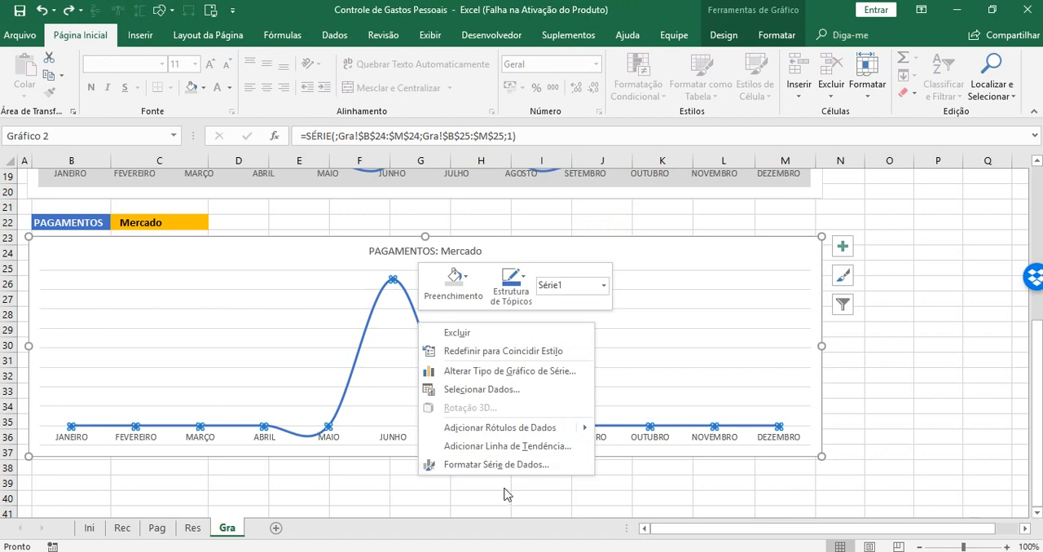
pyautogui.click(496, 465)
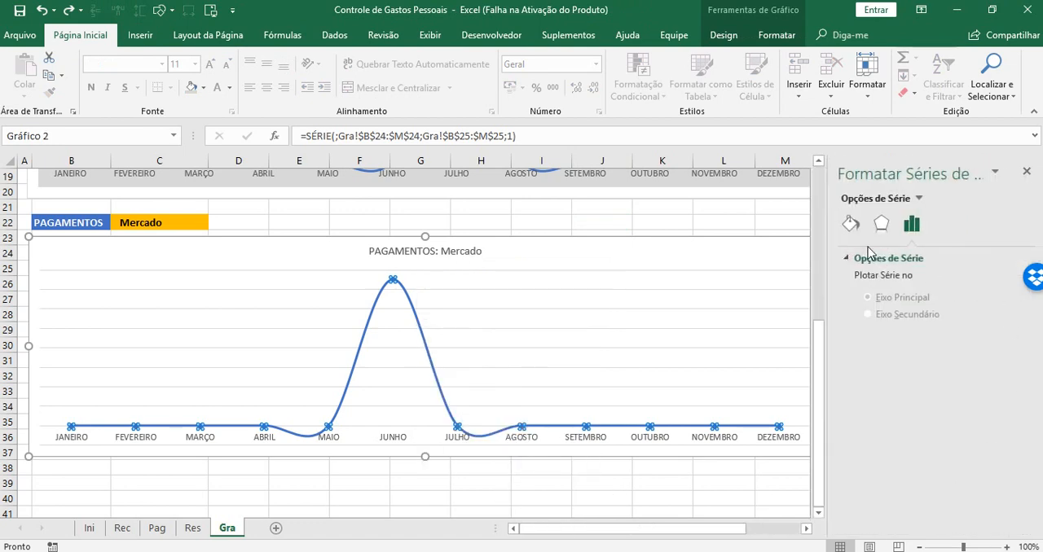
pyautogui.click(849, 226)
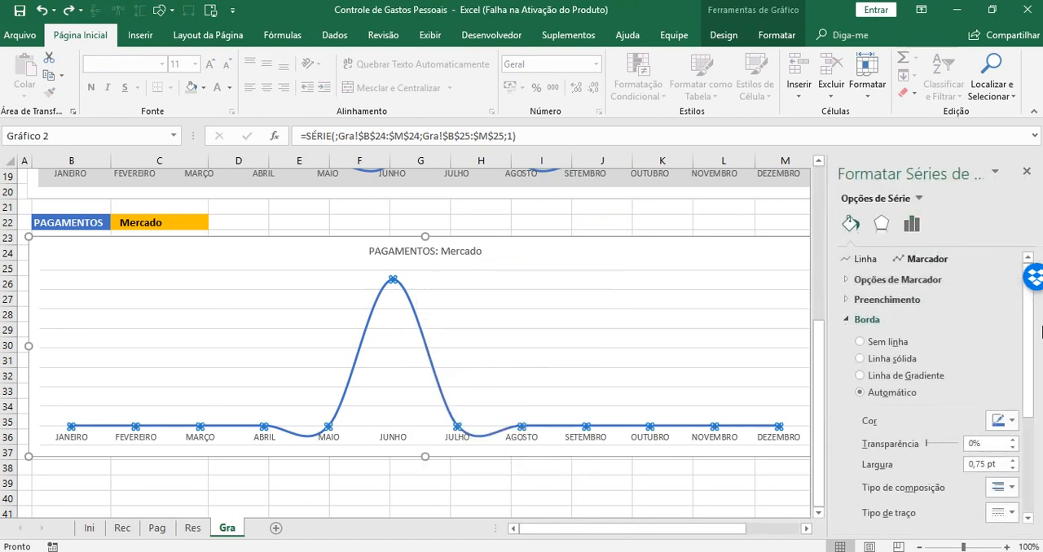
pyautogui.click(857, 259)
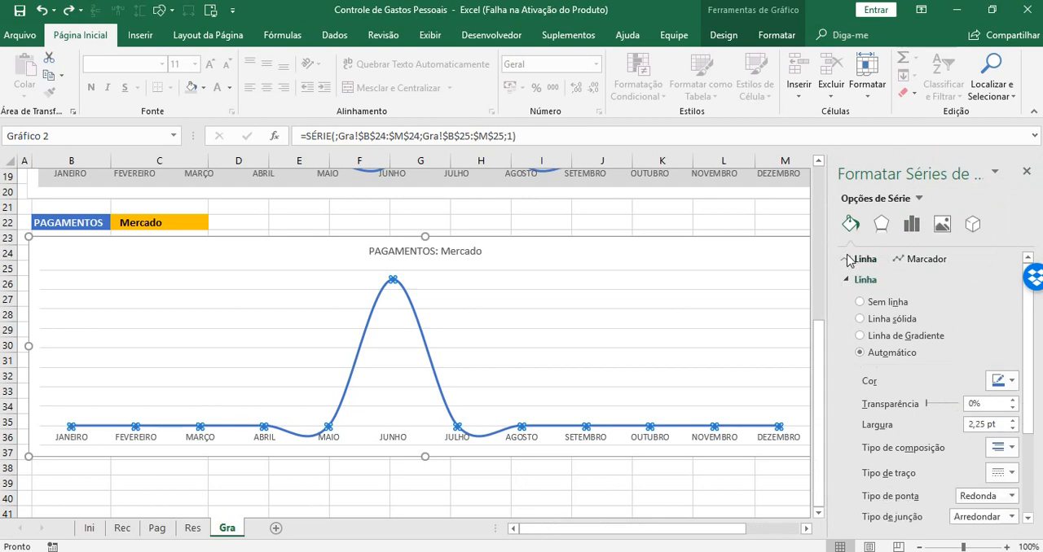
pyautogui.click(1011, 381)
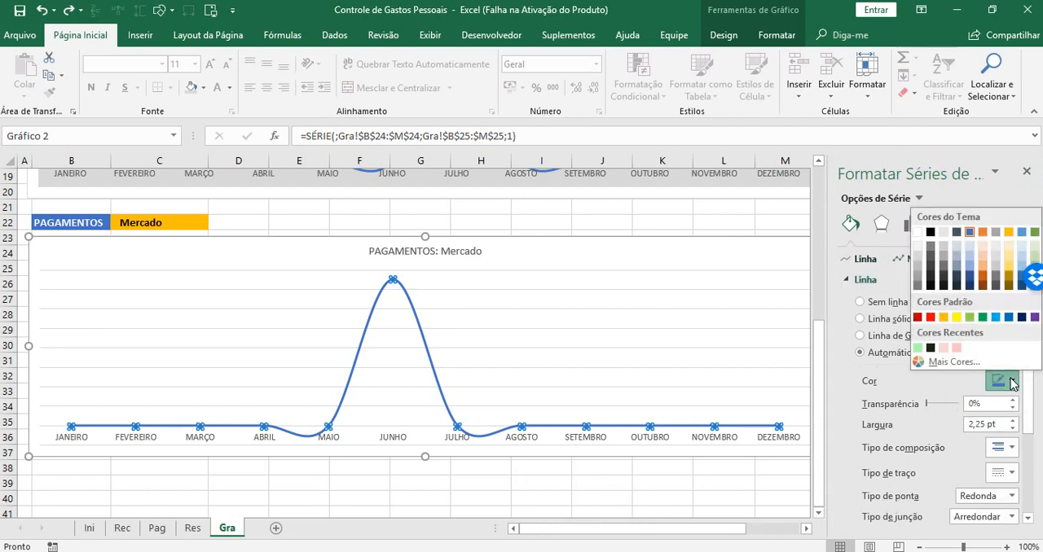
pyautogui.click(982, 232)
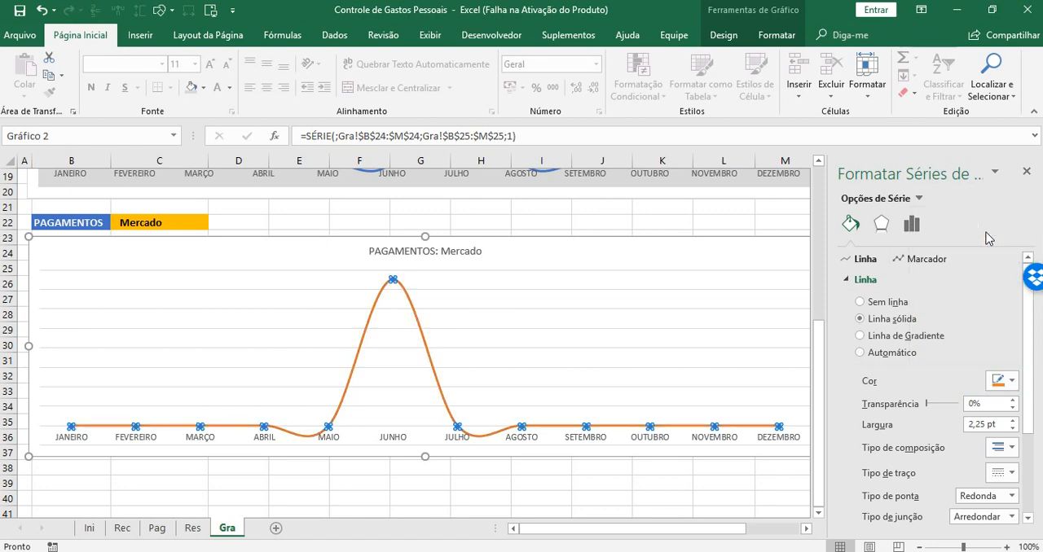
# Give the payment series markers a solid fill in the theme orange
pyautogui.click(929, 260)
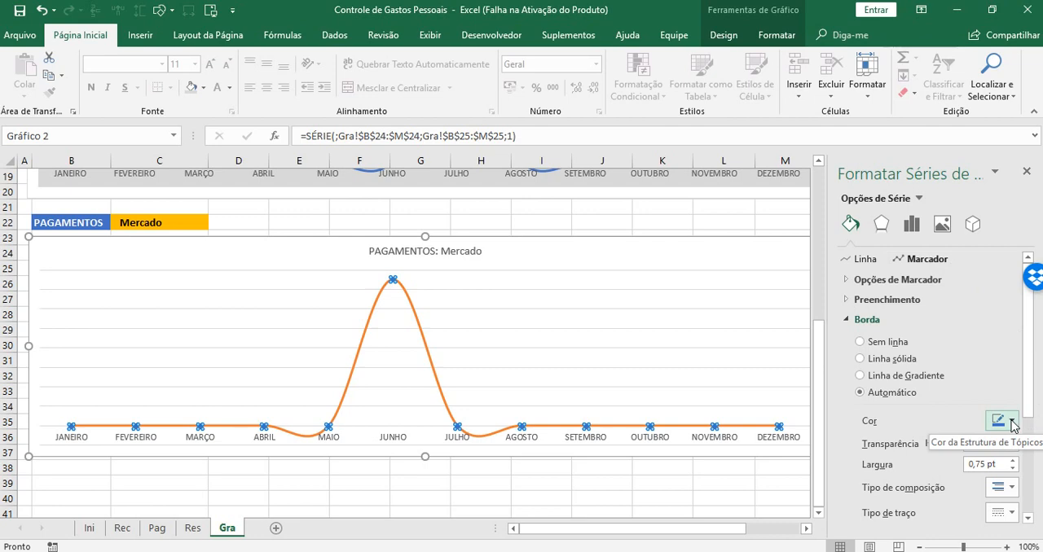
pyautogui.click(896, 300)
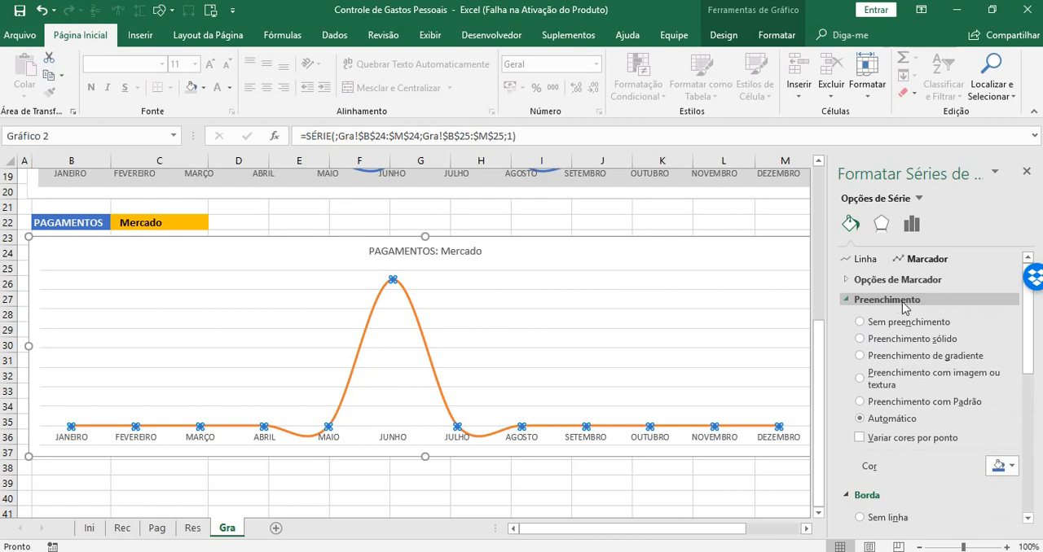
pyautogui.click(1012, 465)
pyautogui.click(982, 319)
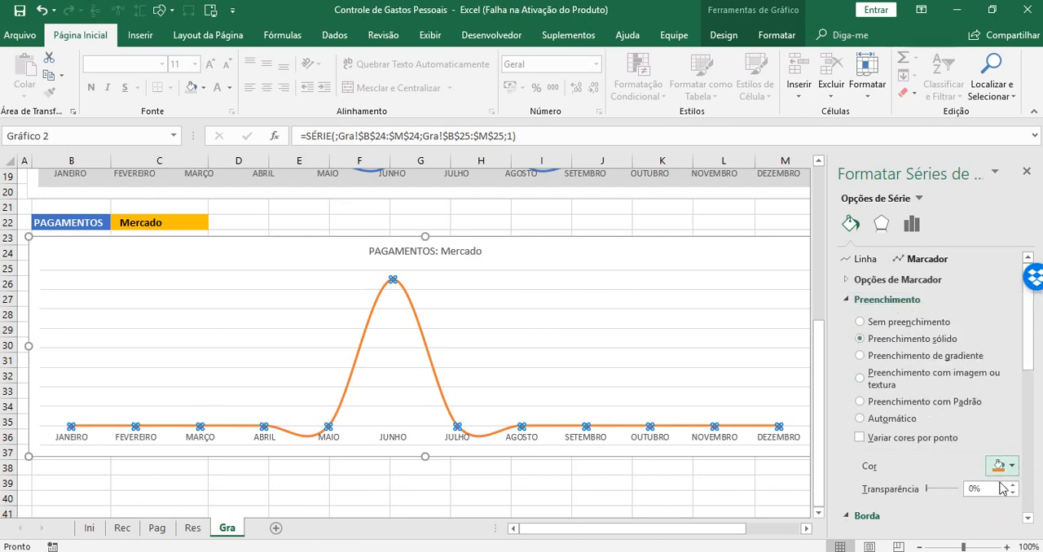
# Set the payment series markers' border color to the theme orange and close the series formatting
pyautogui.click(895, 301)
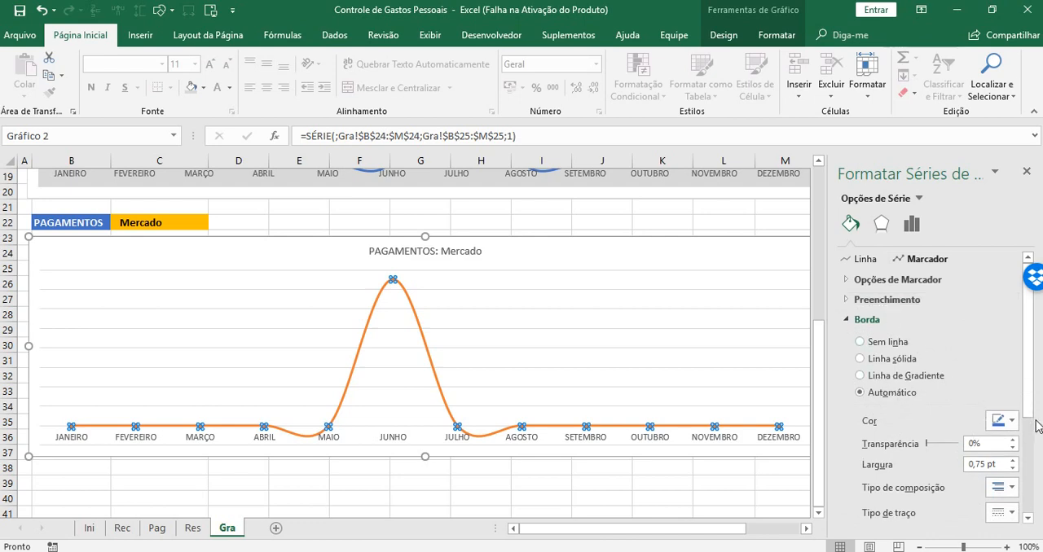
pyautogui.click(1014, 424)
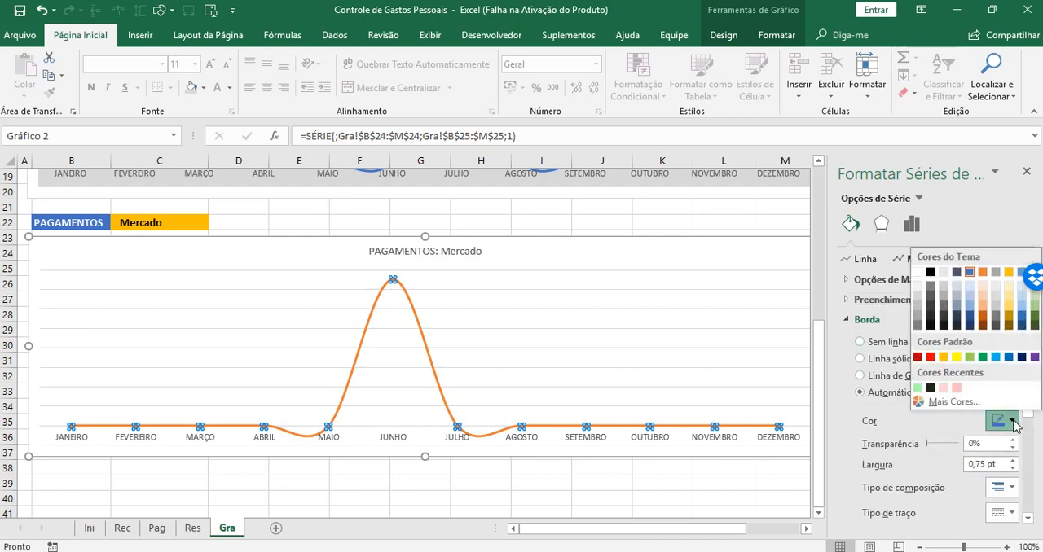
pyautogui.click(984, 273)
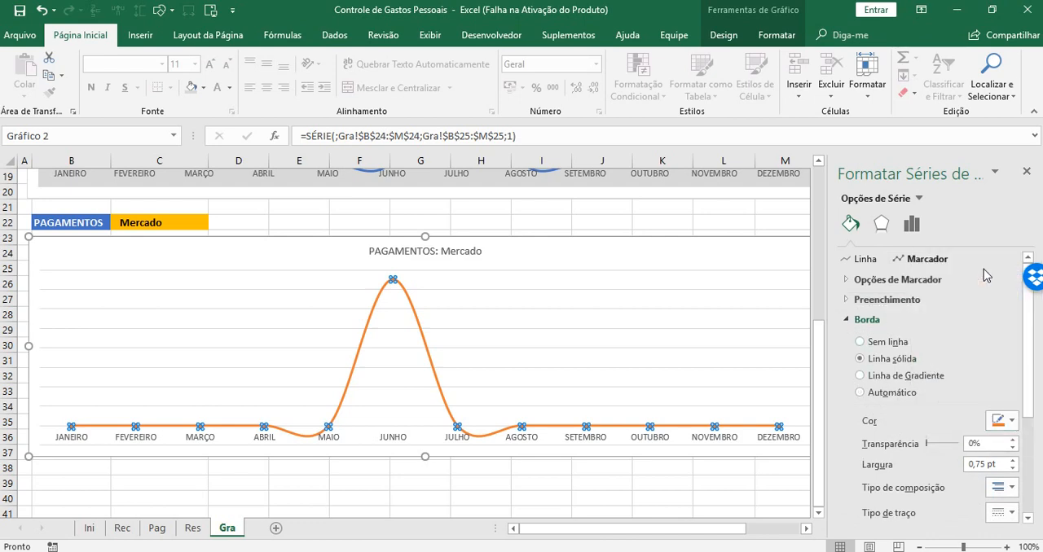
pyautogui.click(1027, 171)
pyautogui.click(901, 373)
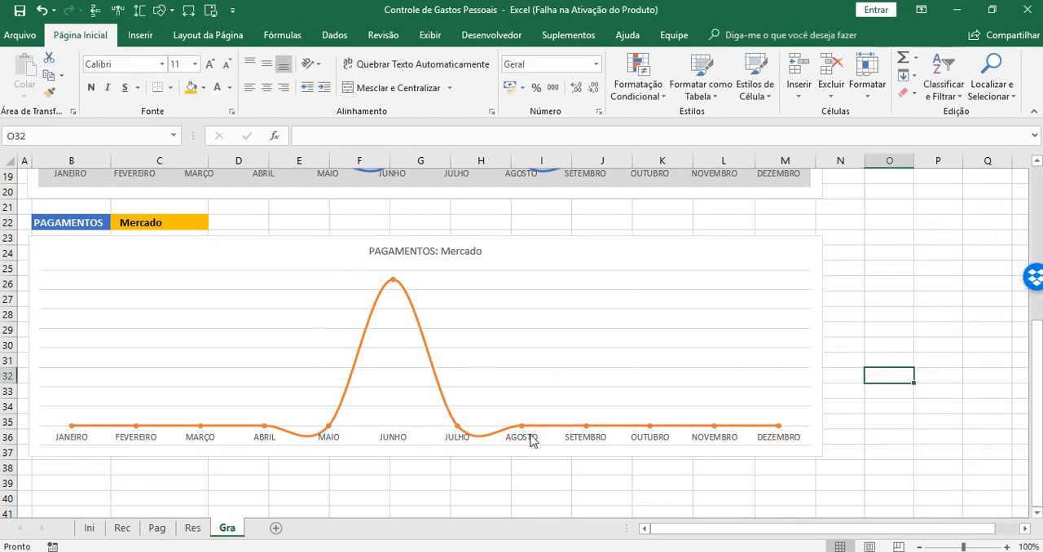
# Add data labels to the payment chart
pyautogui.click(749, 248)
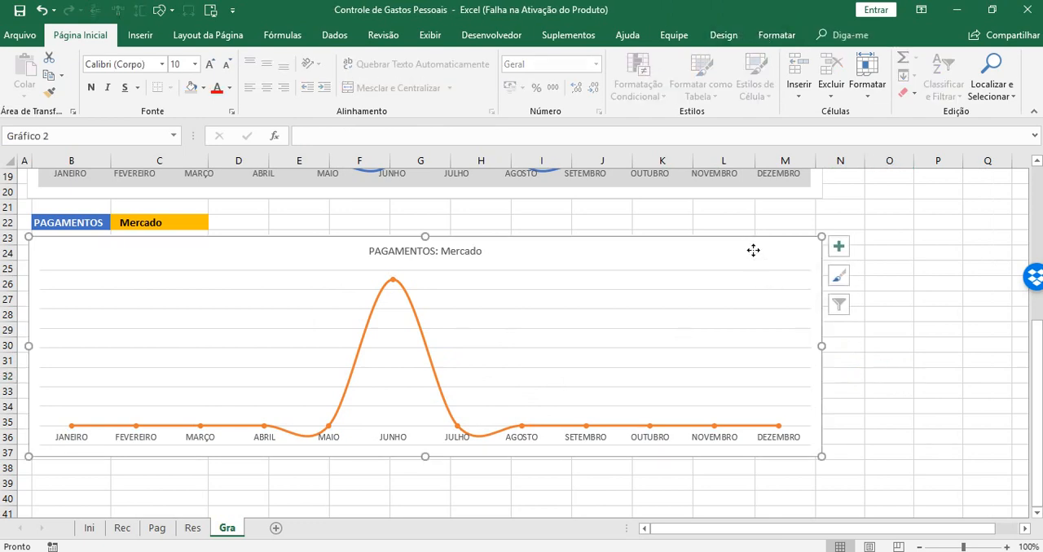
pyautogui.click(842, 246)
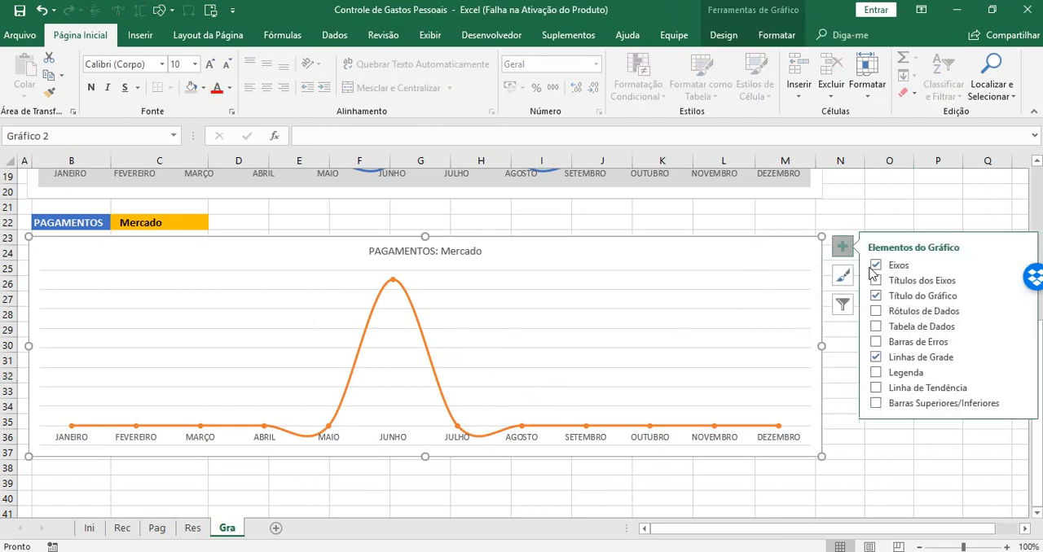
pyautogui.click(877, 311)
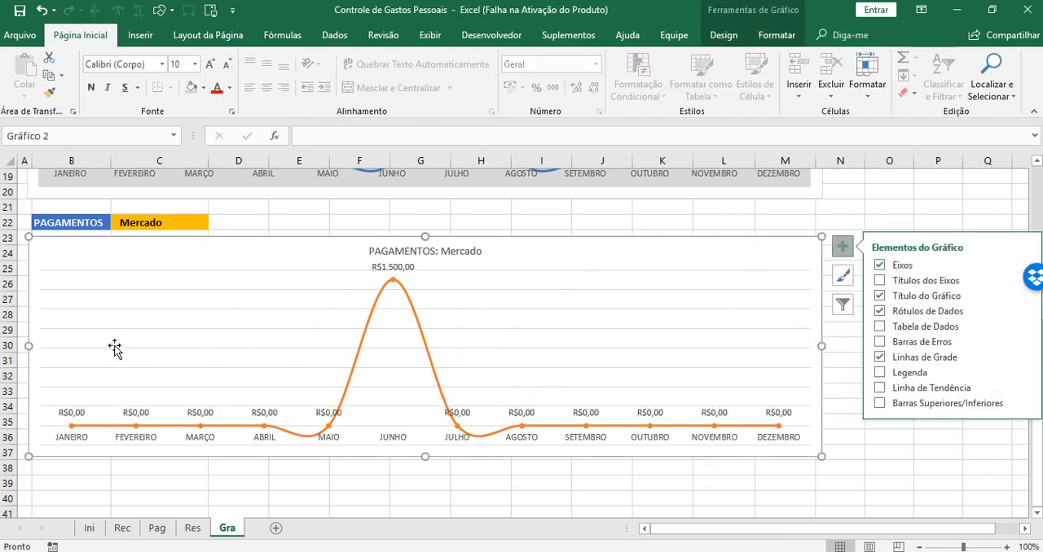
# Fill the payment chart's plot area with light gray and save the workbook
pyautogui.click(621, 287)
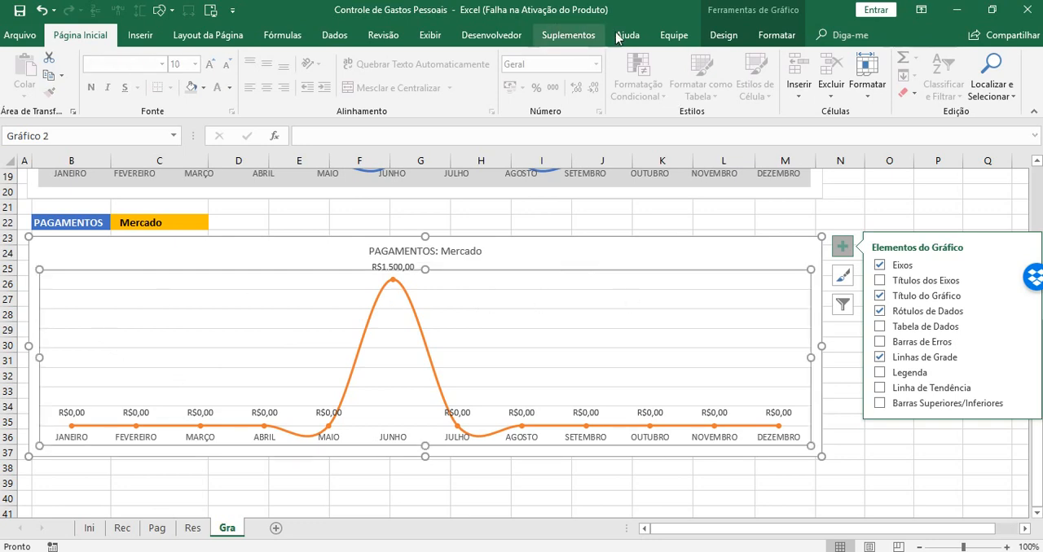
pyautogui.click(776, 36)
pyautogui.click(406, 58)
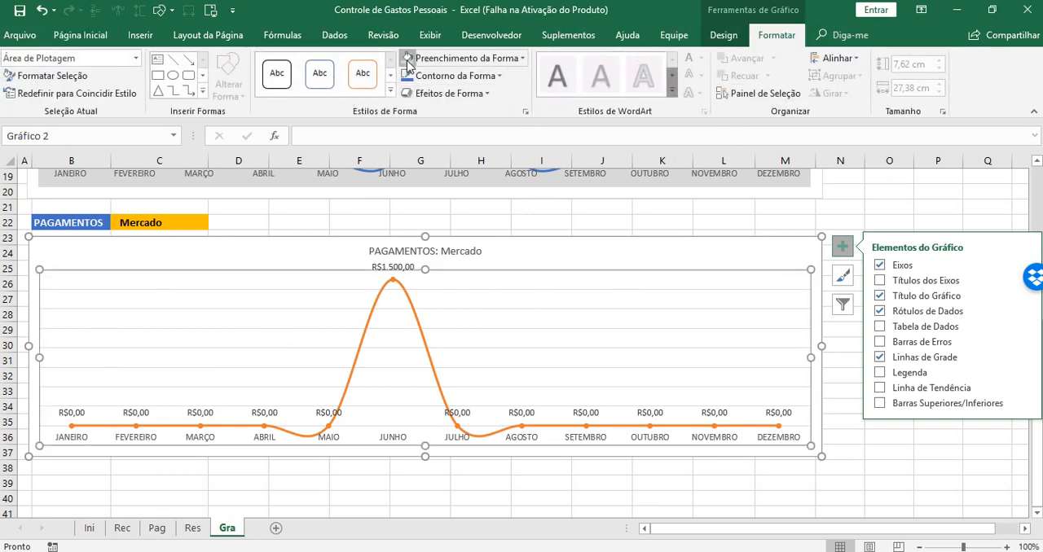
pyautogui.click(872, 443)
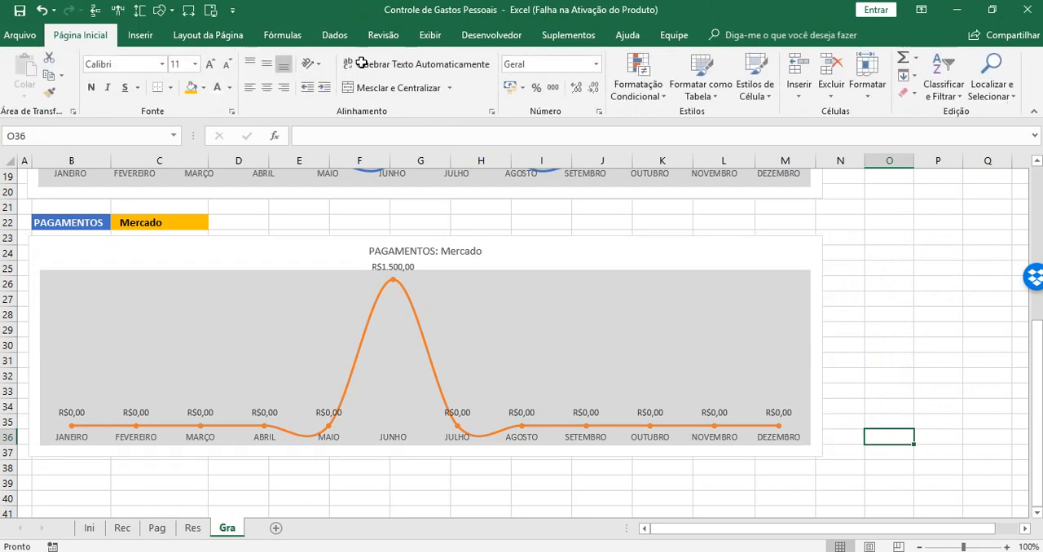
pyautogui.click(20, 12)
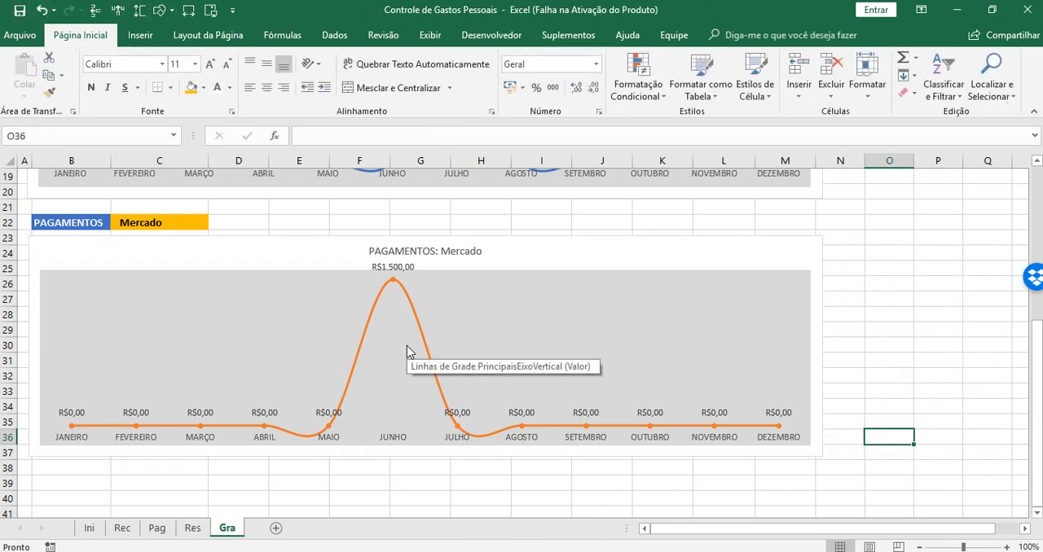
# Test the payment chart by switching the category in C22 to Luz, Água, Aluguel, Farmácia and finally Colégio
pyautogui.click(182, 223)
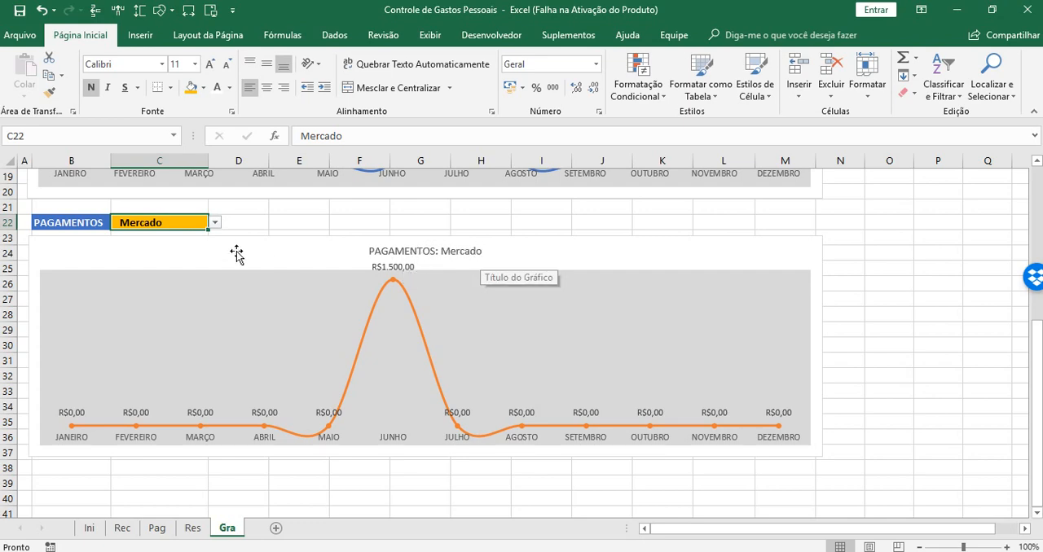
pyautogui.click(215, 222)
pyautogui.click(179, 246)
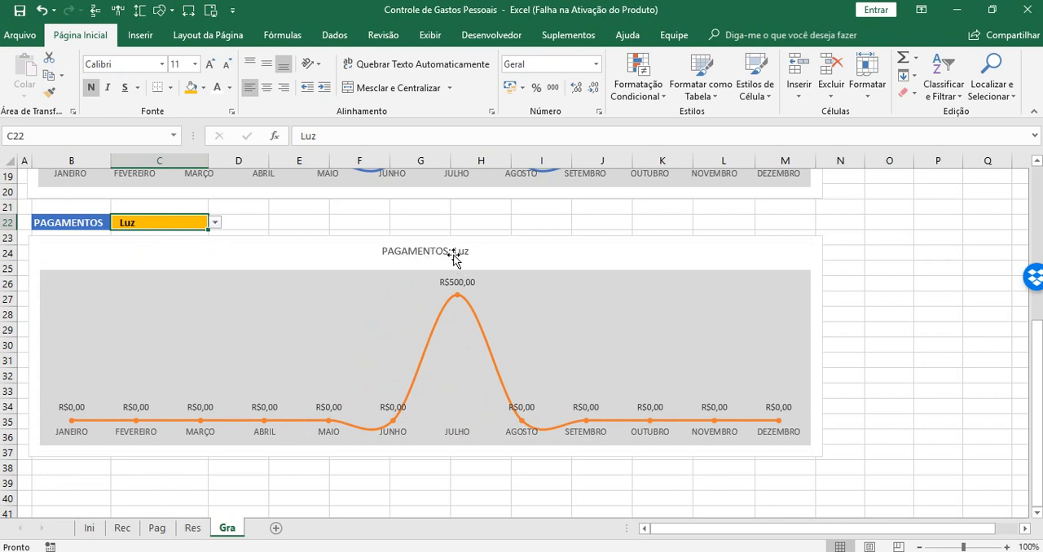
pyautogui.click(215, 222)
pyautogui.click(127, 256)
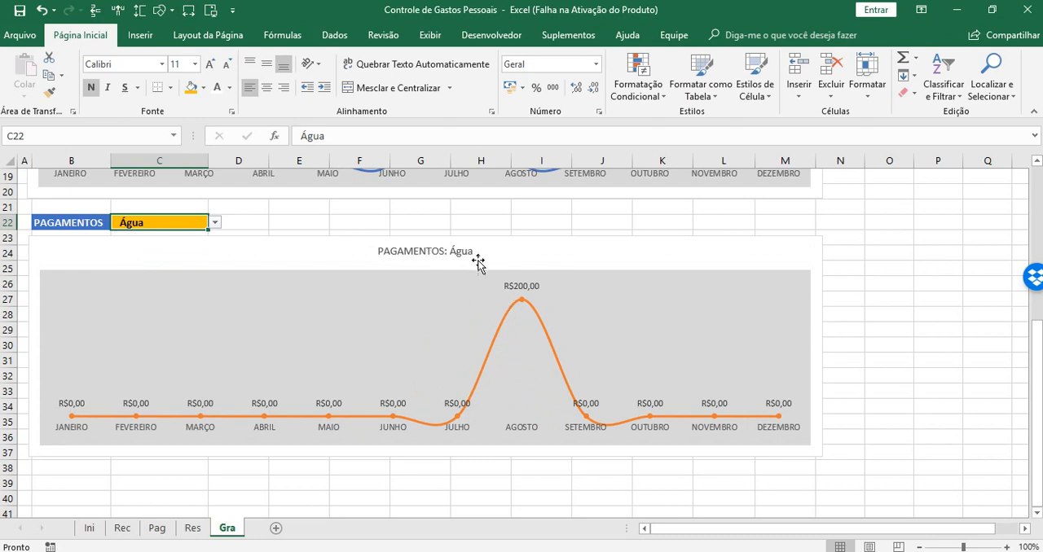
pyautogui.click(215, 223)
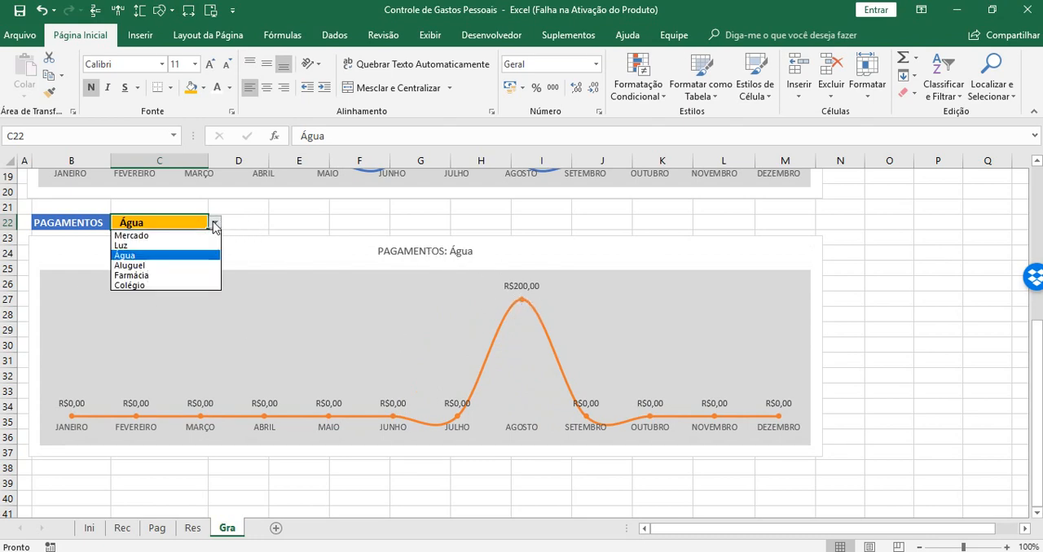
pyautogui.click(130, 269)
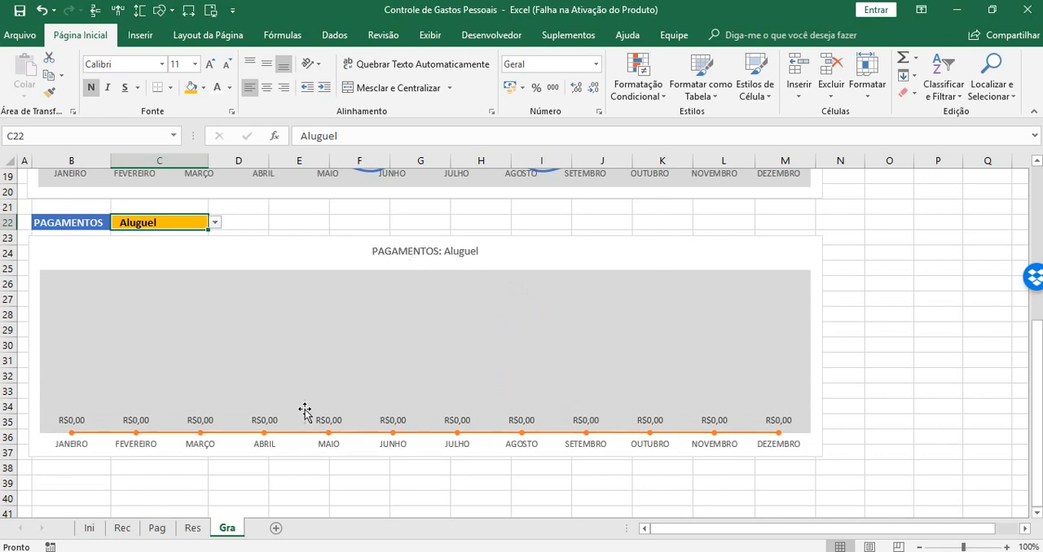
pyautogui.click(216, 223)
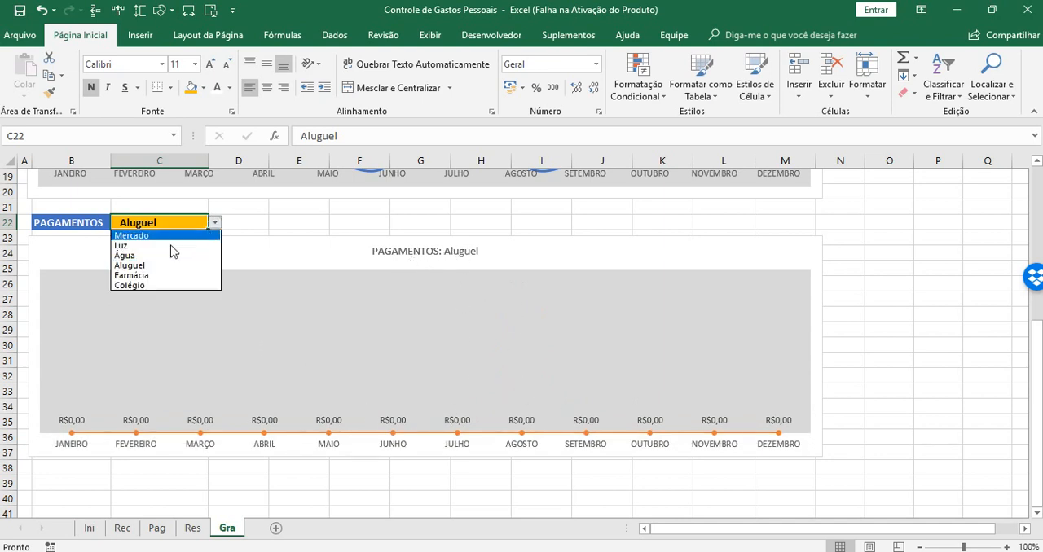
pyautogui.click(130, 277)
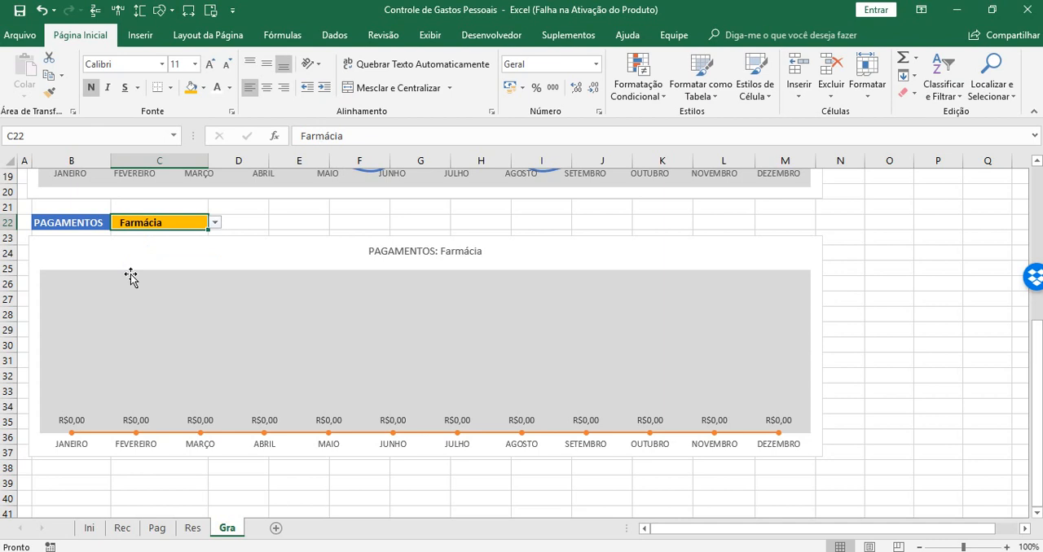
pyautogui.click(216, 223)
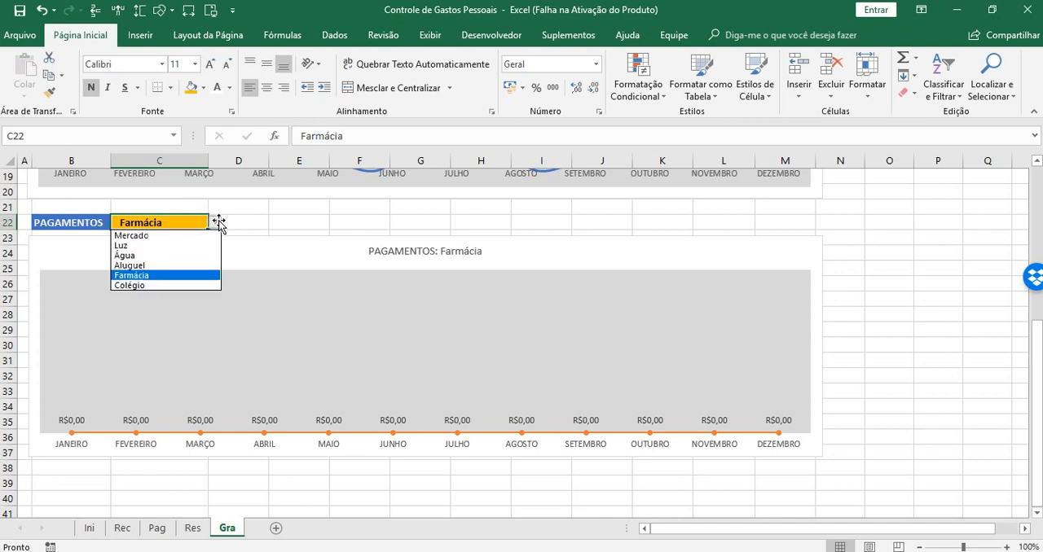
pyautogui.click(170, 286)
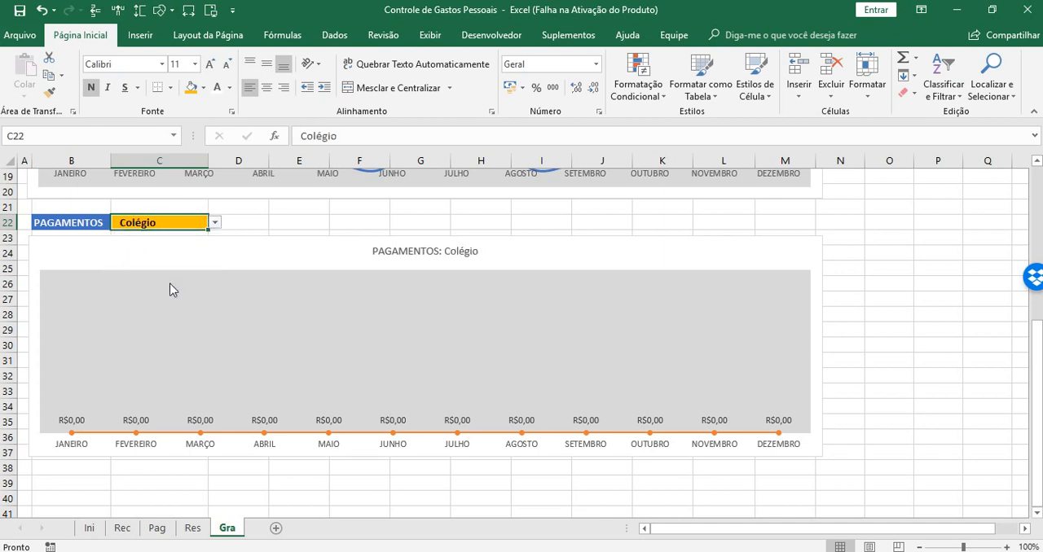
# Set the payment category in C22 to Mercado
pyautogui.click(216, 223)
pyautogui.click(176, 235)
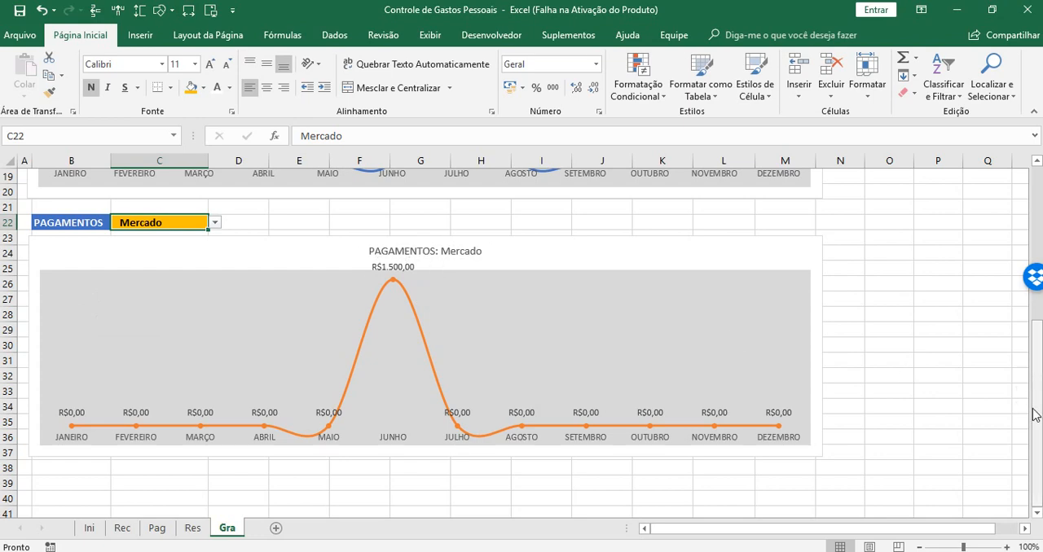
# Move the RECEBIMENTOS chart aside to uncover its helper data in rows 7 and 8
pyautogui.moveTo(1035, 414); pyautogui.dragTo(1035, 282)
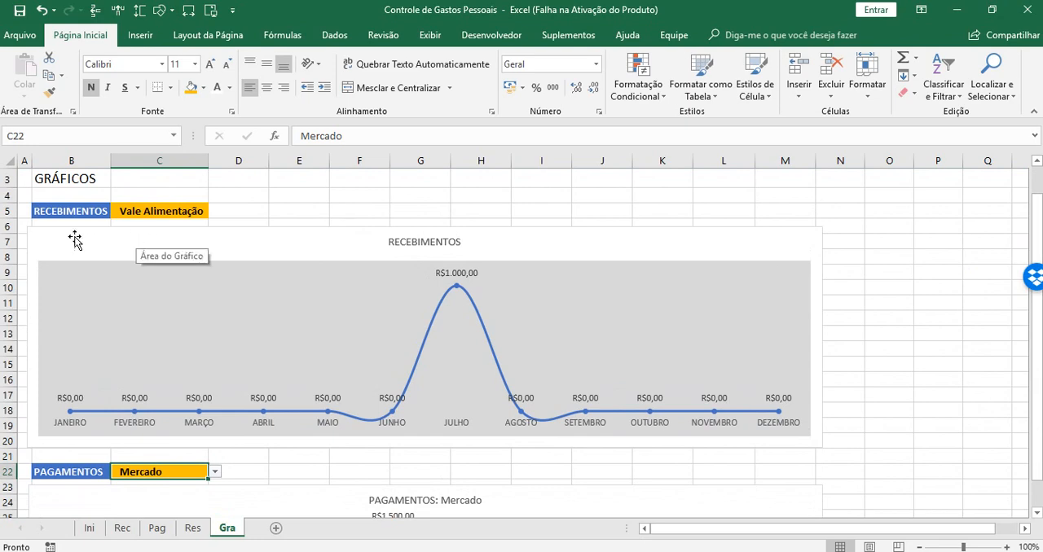
pyautogui.click(57, 240)
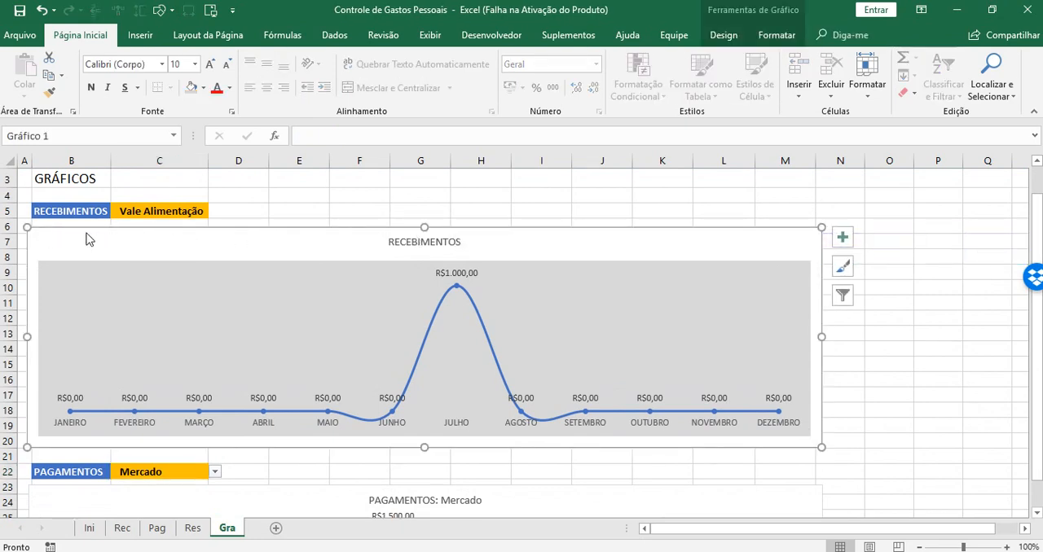
pyautogui.click(238, 210)
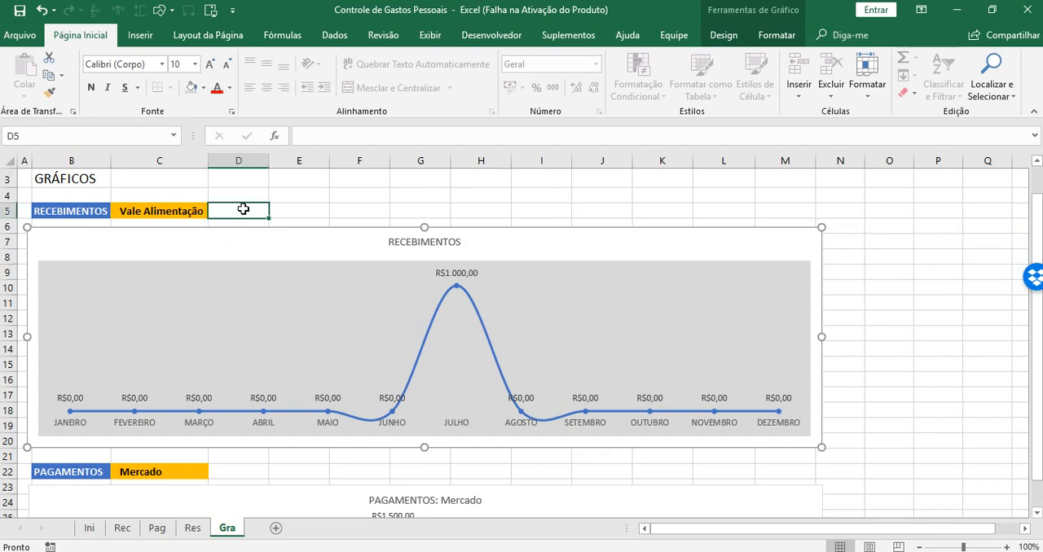
pyautogui.click(51, 392)
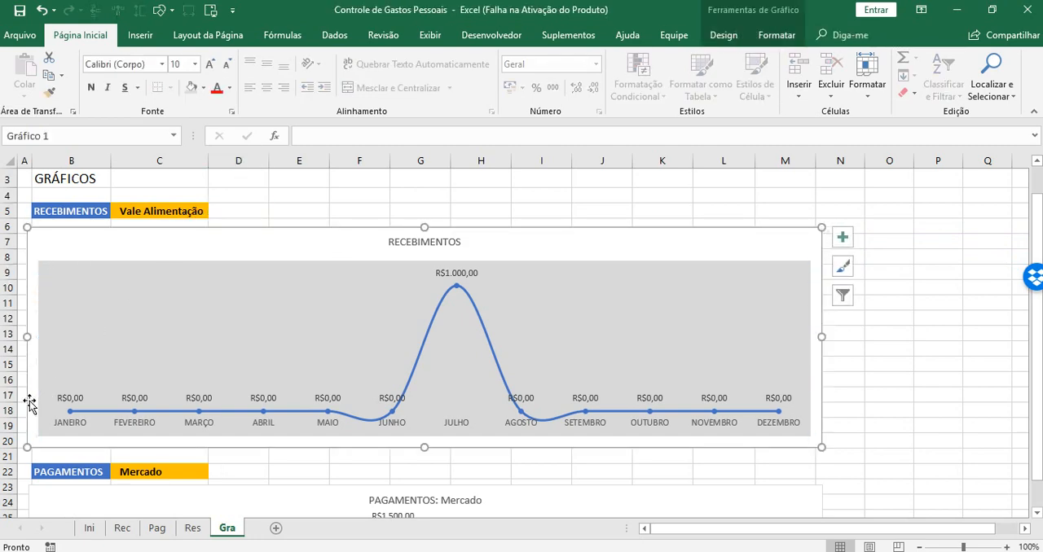
pyautogui.moveTo(30, 405); pyautogui.dragTo(278, 360)
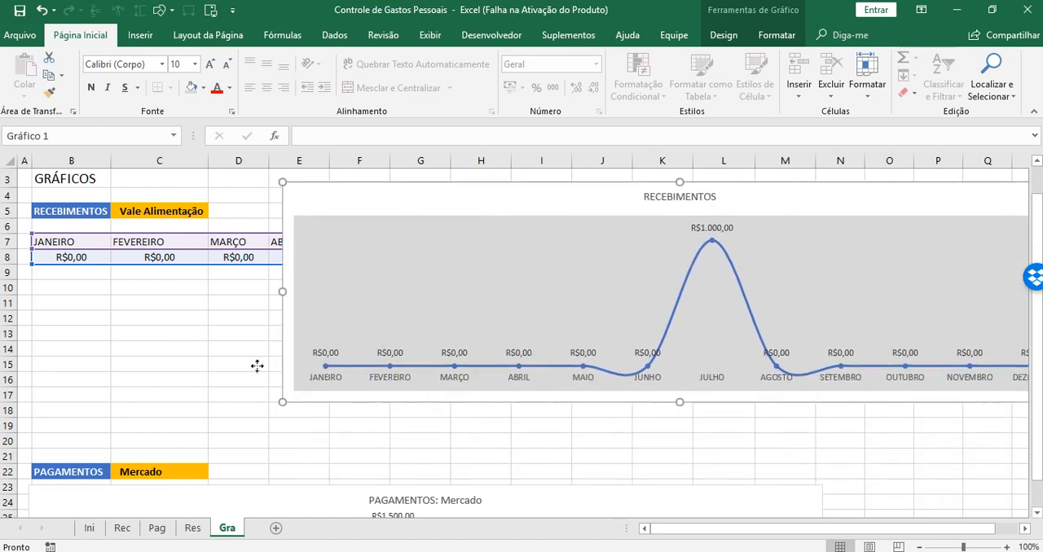
# Enter the formula =CONCATENAR(B5;": ";C5) in cell B9 to build the income chart's title text
pyautogui.click(68, 277)
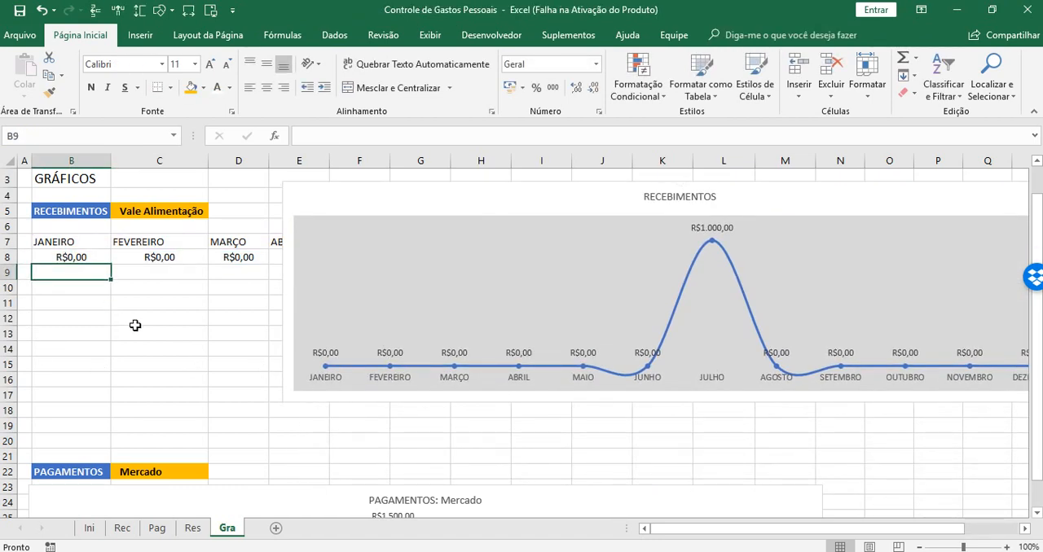
pyautogui.write('=CON')
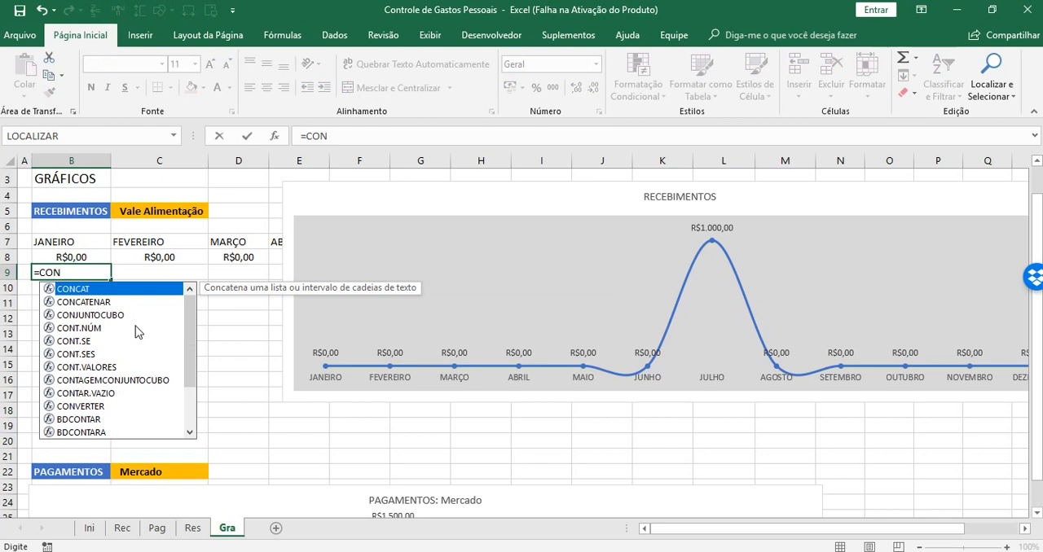
pyautogui.press('Down')
pyautogui.press('Tab')
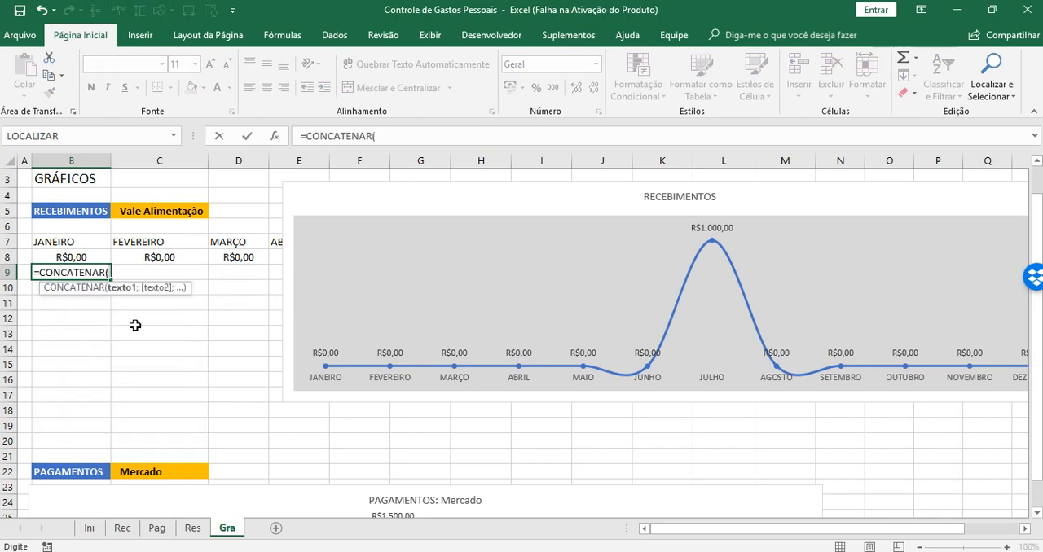
pyautogui.click(63, 209)
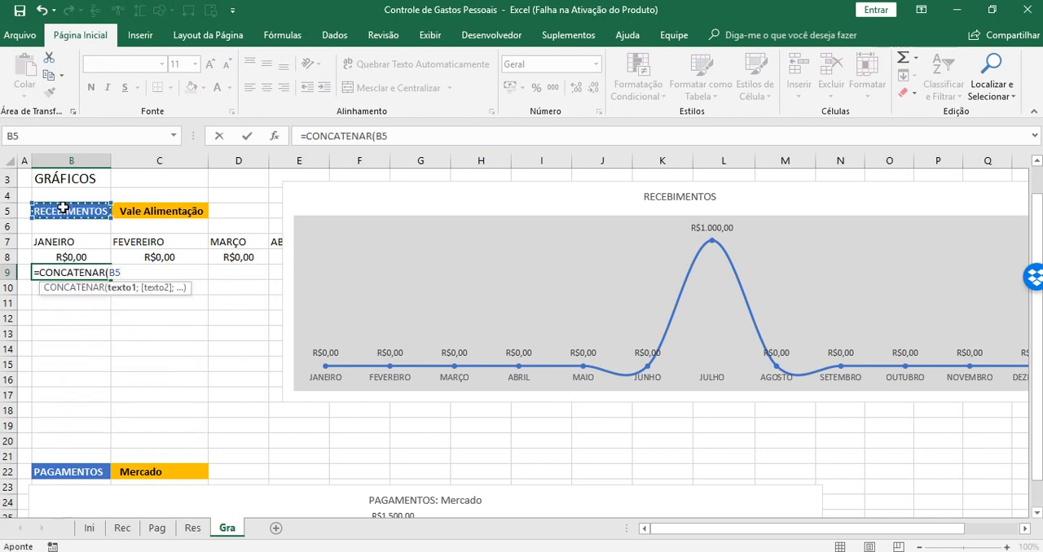
pyautogui.write(';')
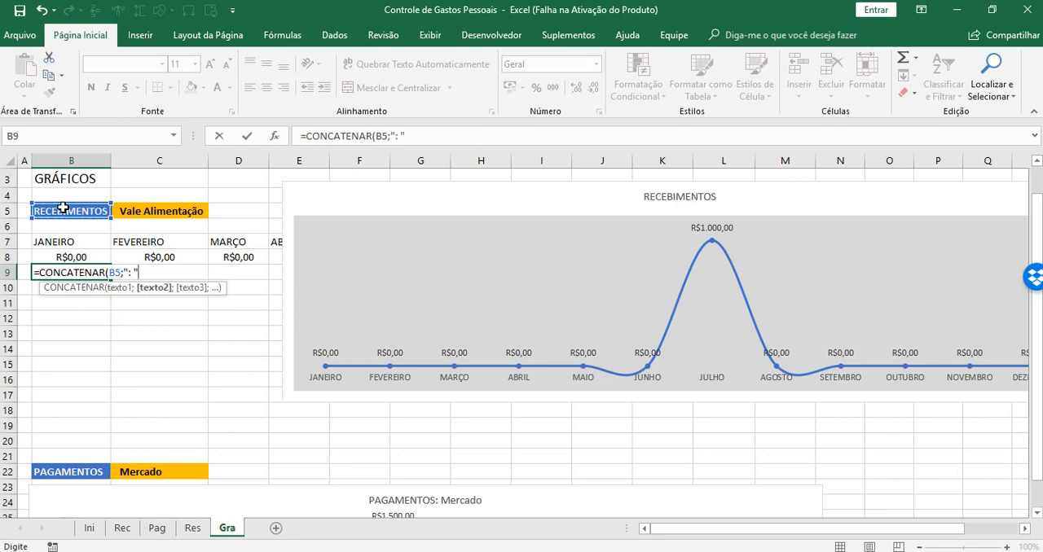
pyautogui.write('": ";')
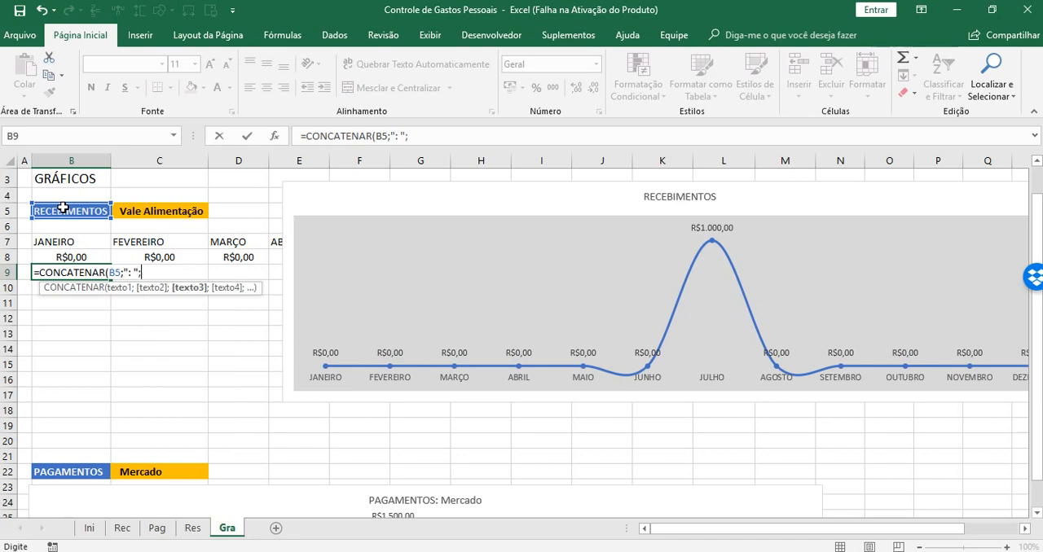
pyautogui.click(159, 209)
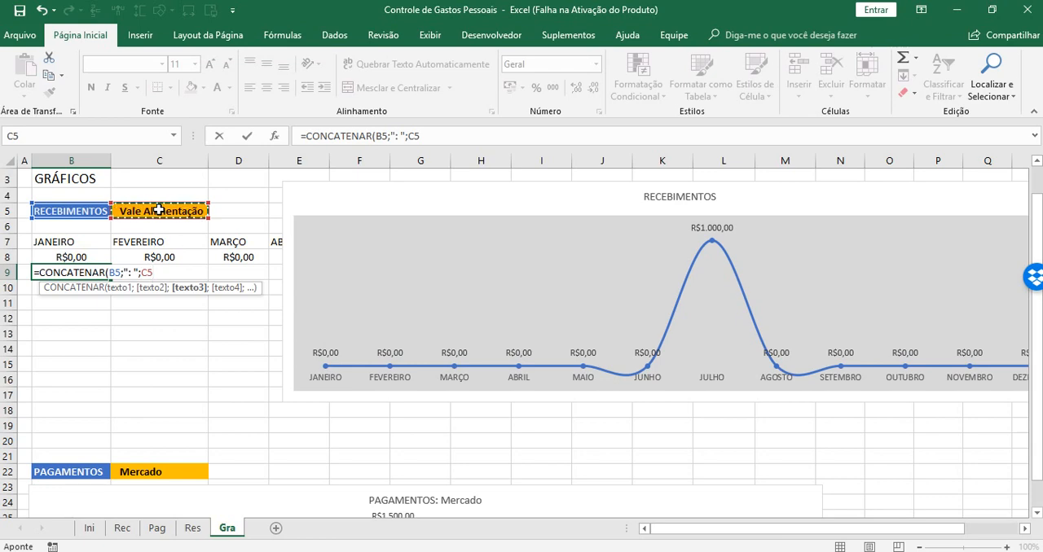
pyautogui.write(')')
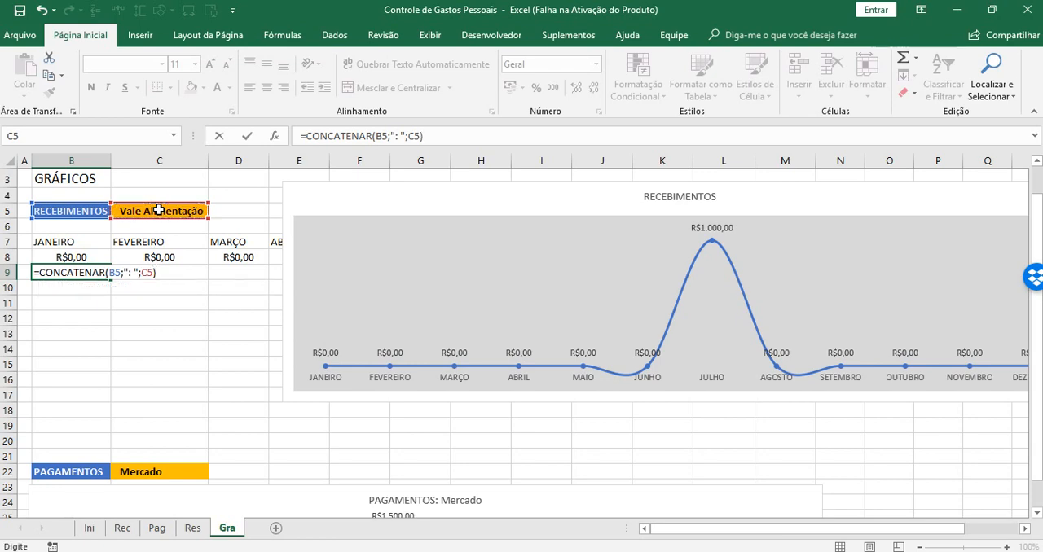
pyautogui.press('Return')
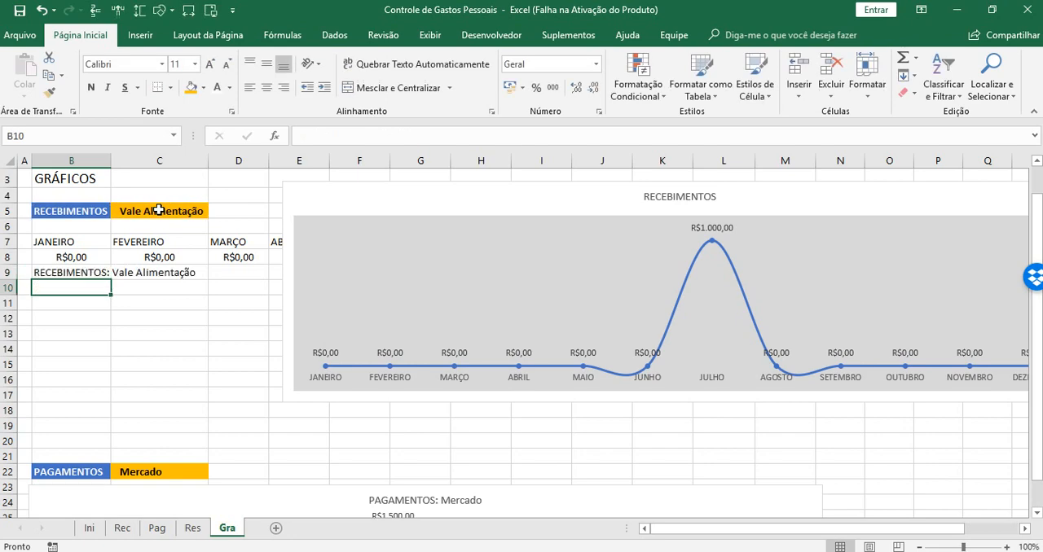
# Link the income chart's title to cell B9 instead of B5
pyautogui.click(681, 199)
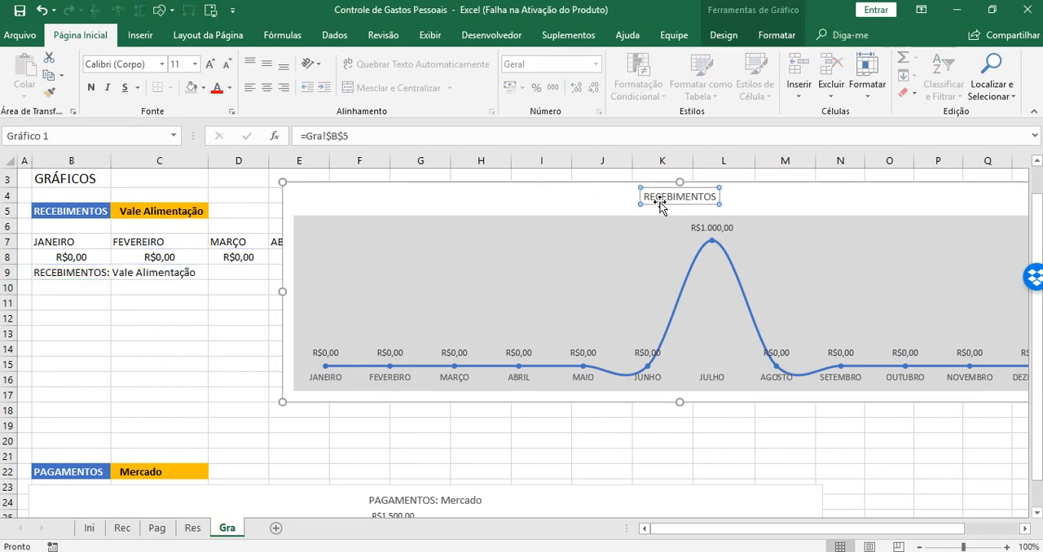
pyautogui.click(399, 136)
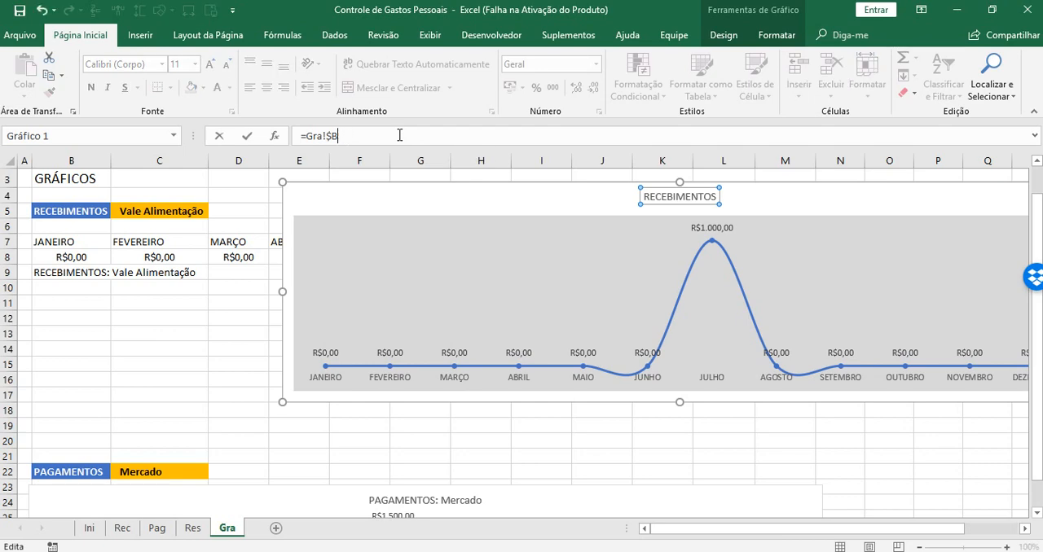
pyautogui.press('BackSpace')
pyautogui.press('BackSpace')
pyautogui.press('BackSpace')
pyautogui.press('BackSpace')
pyautogui.press('BackSpace')
pyautogui.press('BackSpace')
pyautogui.click(75, 274)
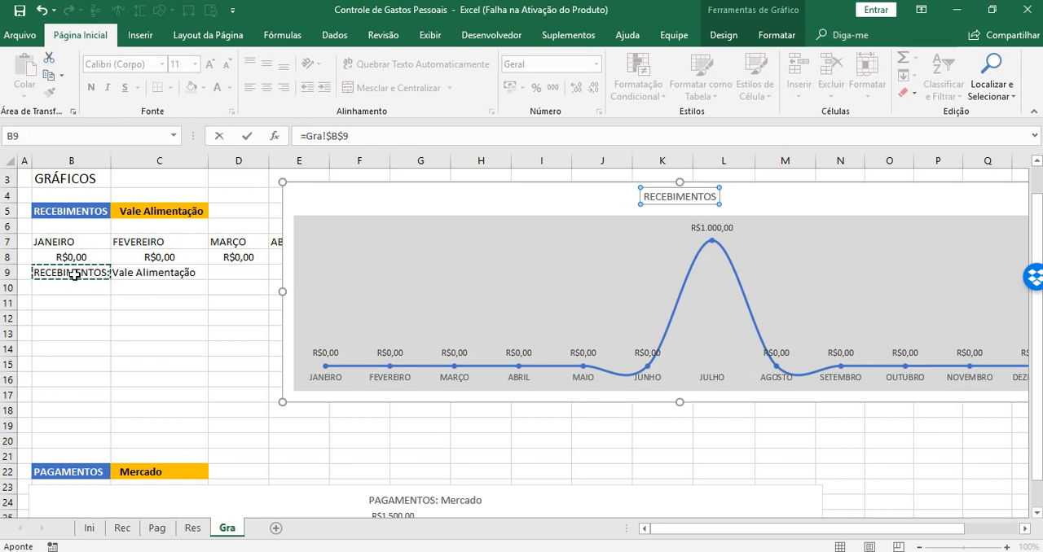
pyautogui.press('Return')
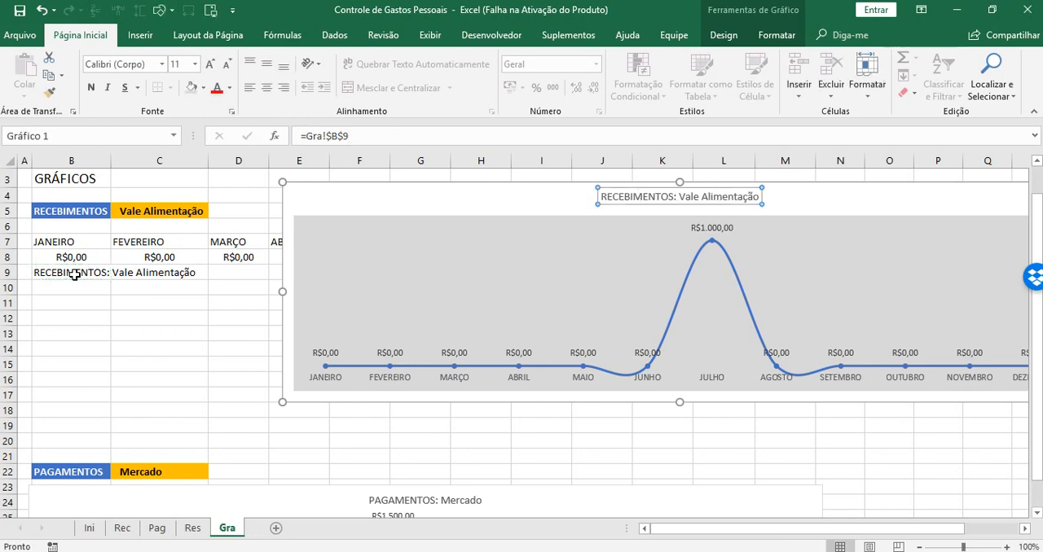
pyautogui.click(204, 361)
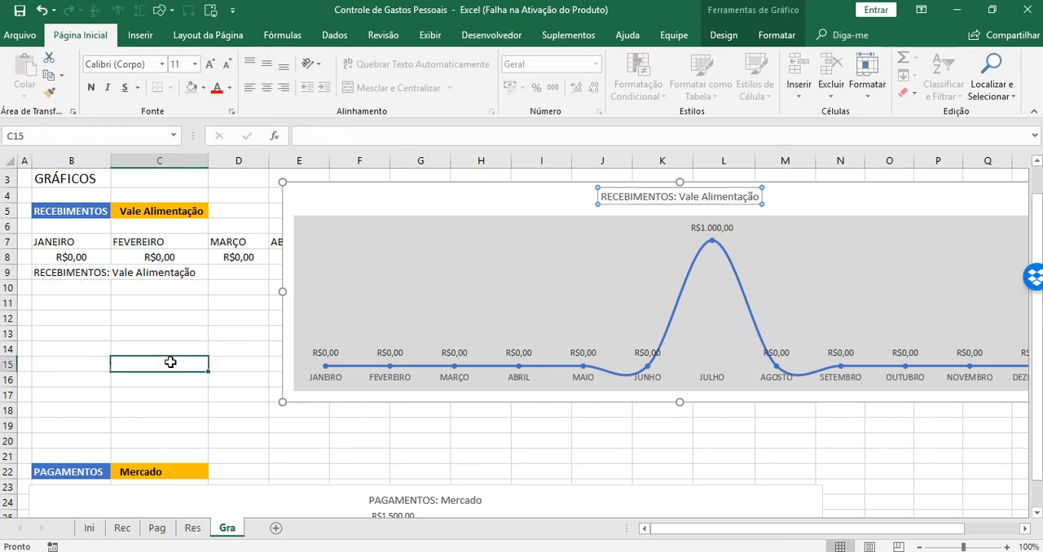
# Move the income chart back over its helper rows, directly below the RECEBIMENTOS selector
pyautogui.click(299, 187)
pyautogui.moveTo(300, 188); pyautogui.dragTo(43, 224)
pyautogui.click(895, 364)
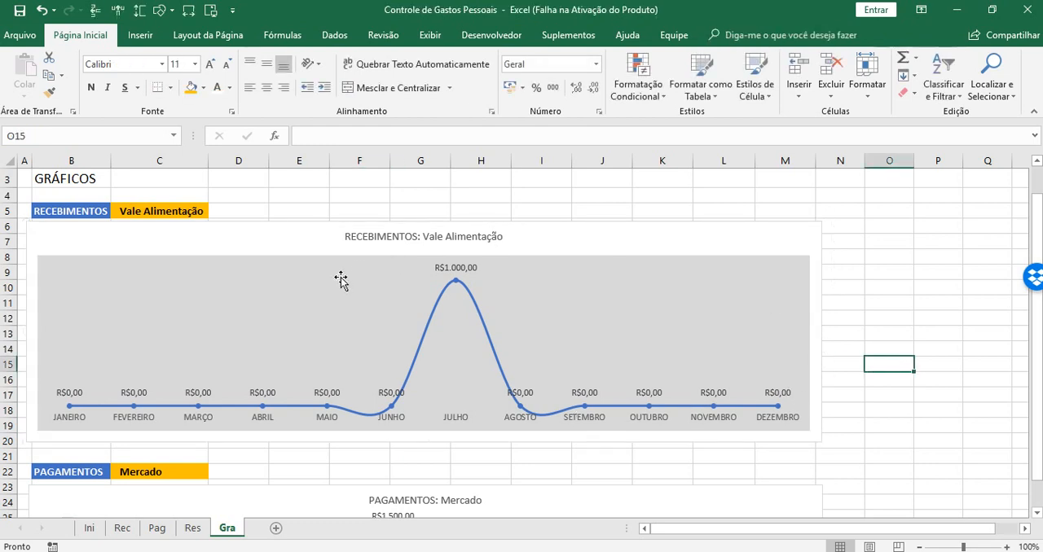
# Test the income chart by switching the category in C5 to Salário, Vale Combustível, Aluguel, Outros and finally back to Salário
pyautogui.click(181, 210)
pyautogui.click(216, 212)
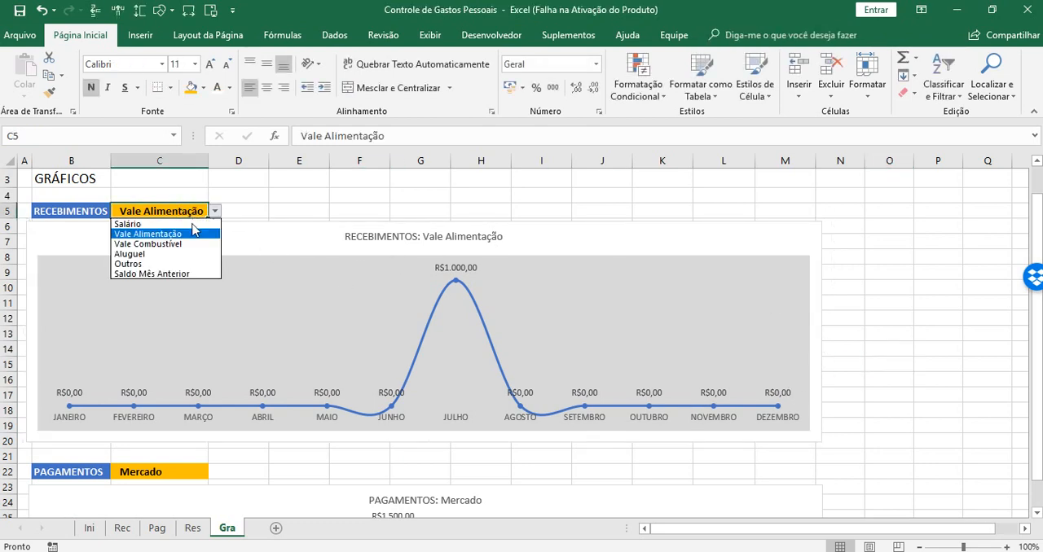
pyautogui.click(167, 224)
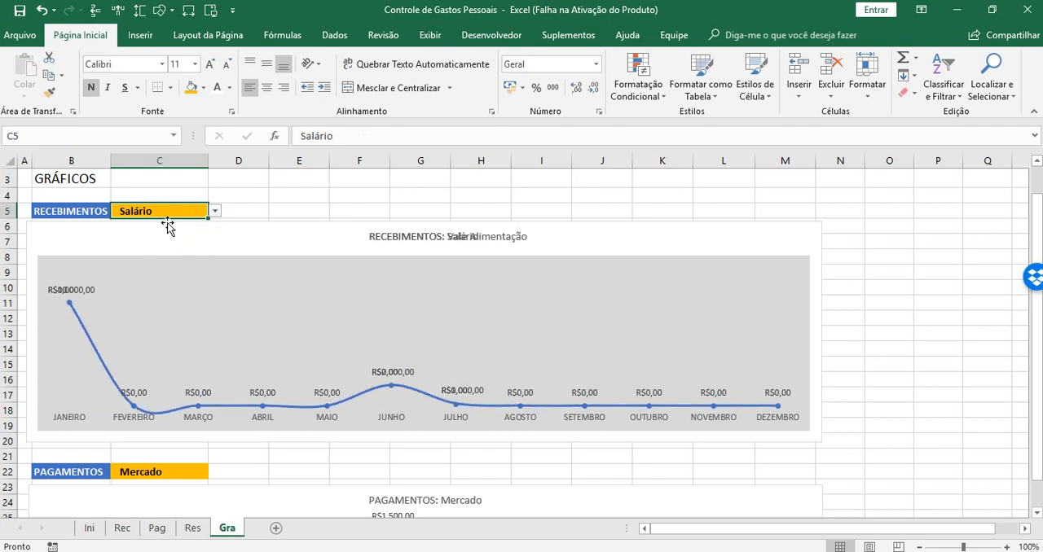
pyautogui.click(214, 211)
pyautogui.click(130, 244)
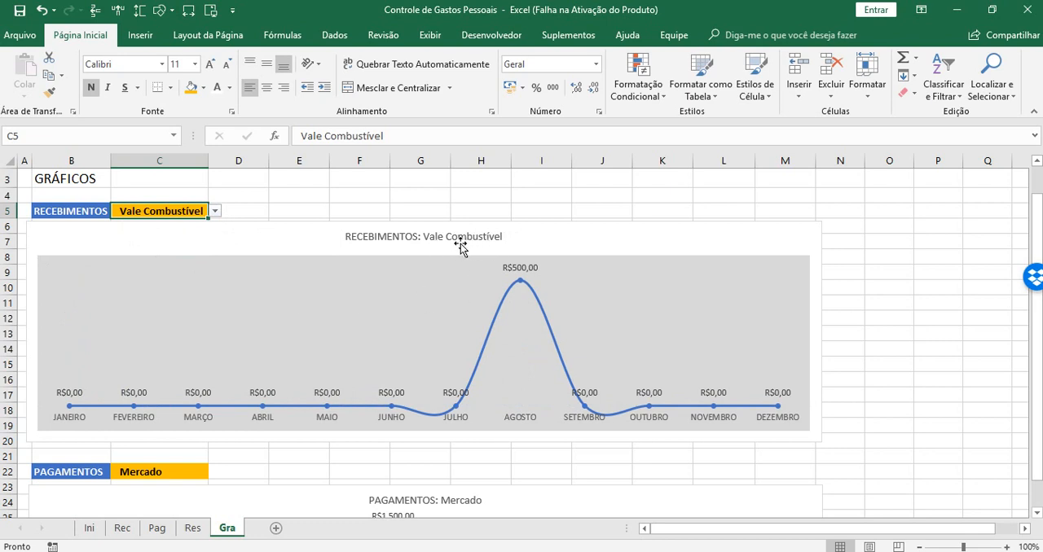
pyautogui.click(216, 211)
pyautogui.click(129, 254)
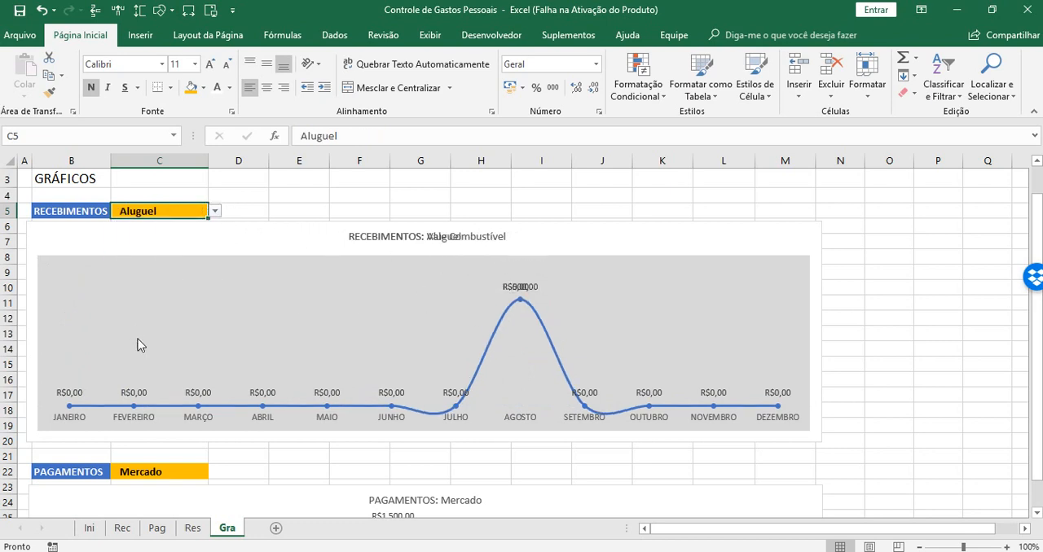
pyautogui.click(215, 211)
pyautogui.click(133, 262)
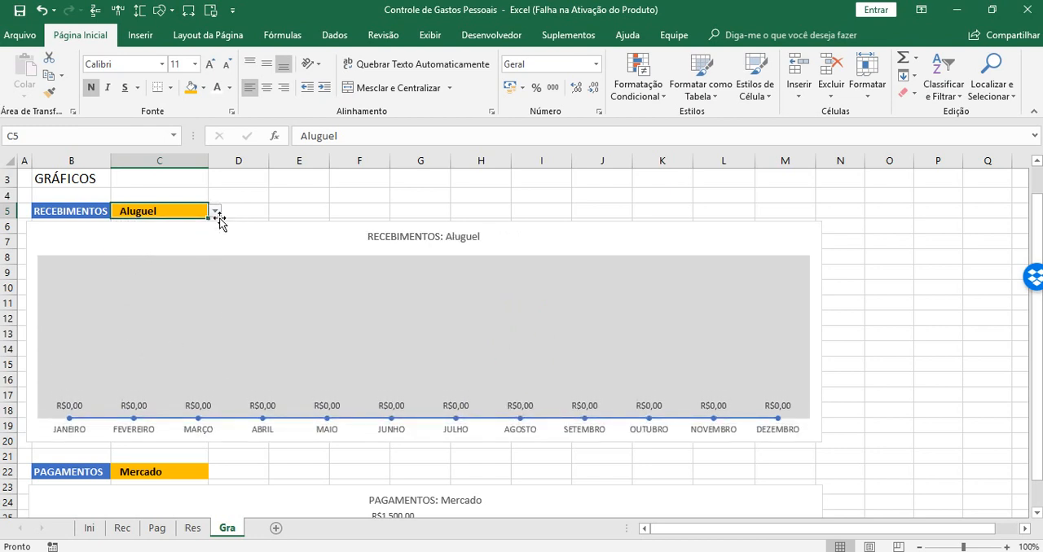
pyautogui.click(215, 211)
pyautogui.click(130, 262)
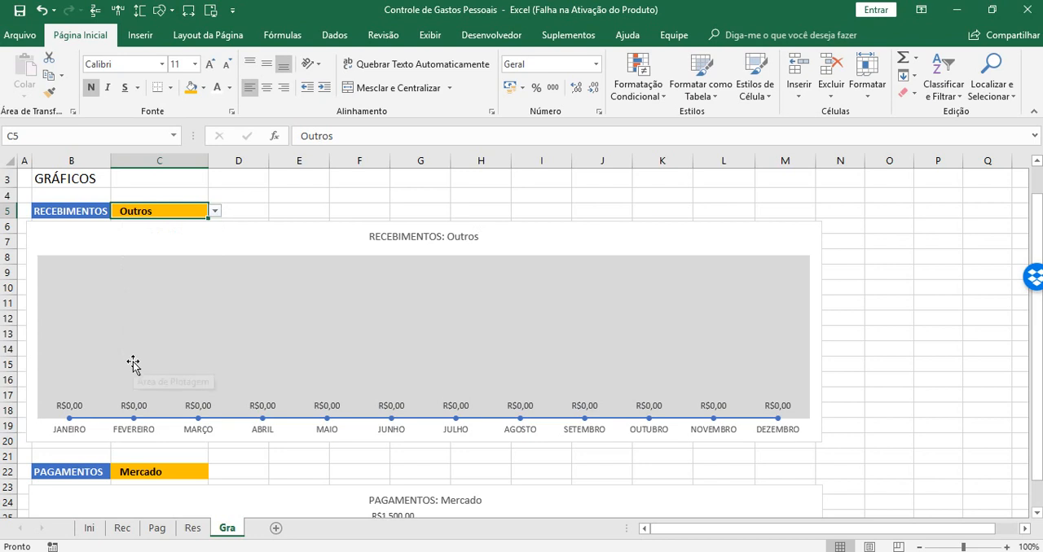
pyautogui.click(215, 211)
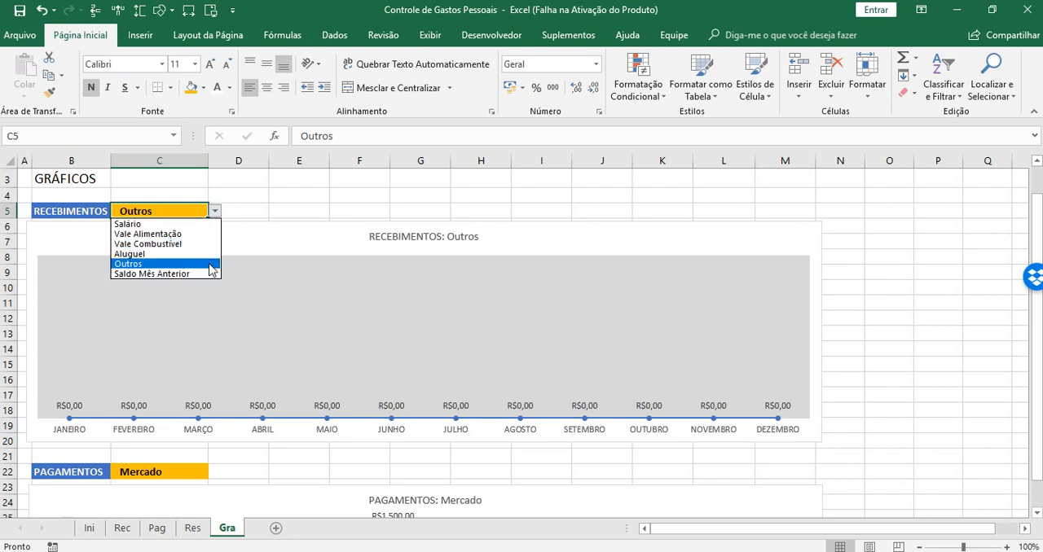
pyautogui.click(183, 221)
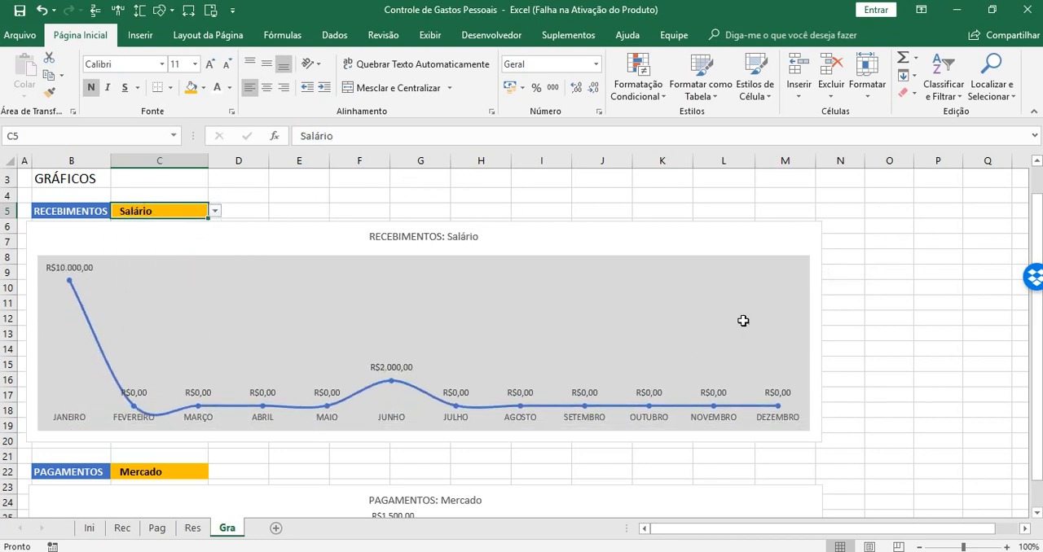
pyautogui.click(925, 426)
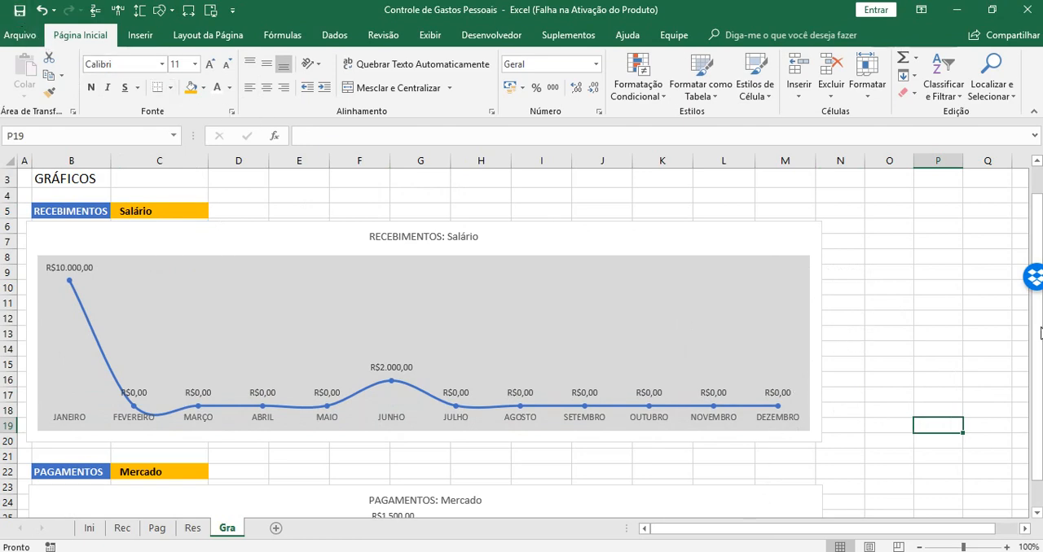
pyautogui.moveTo(1038, 338)
pyautogui.mouseDown()
pyautogui.moveTo(1038, 365)
pyautogui.moveTo(1037, 329)
pyautogui.mouseUp()
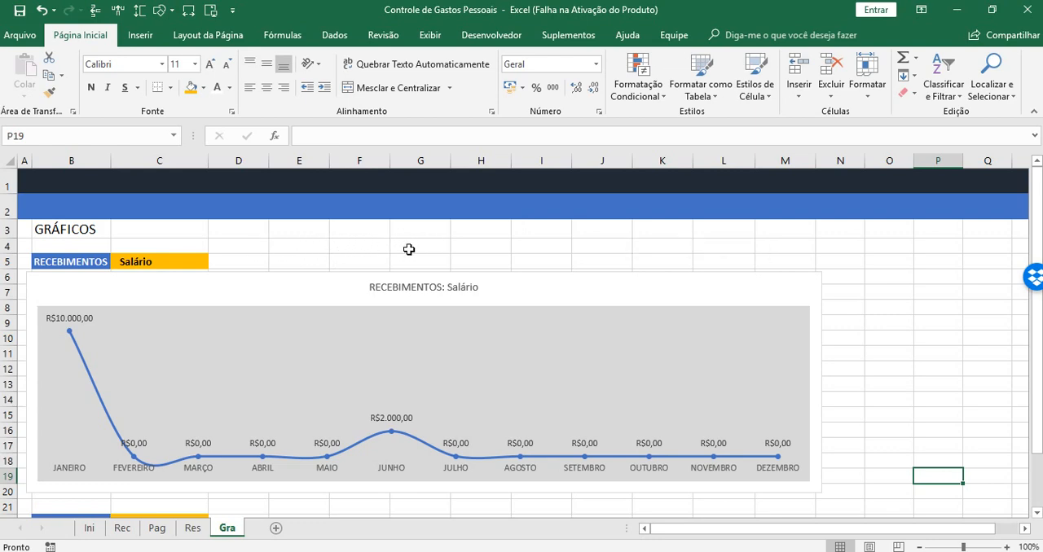
pyautogui.moveTo(380, 247); pyautogui.dragTo(406, 261)
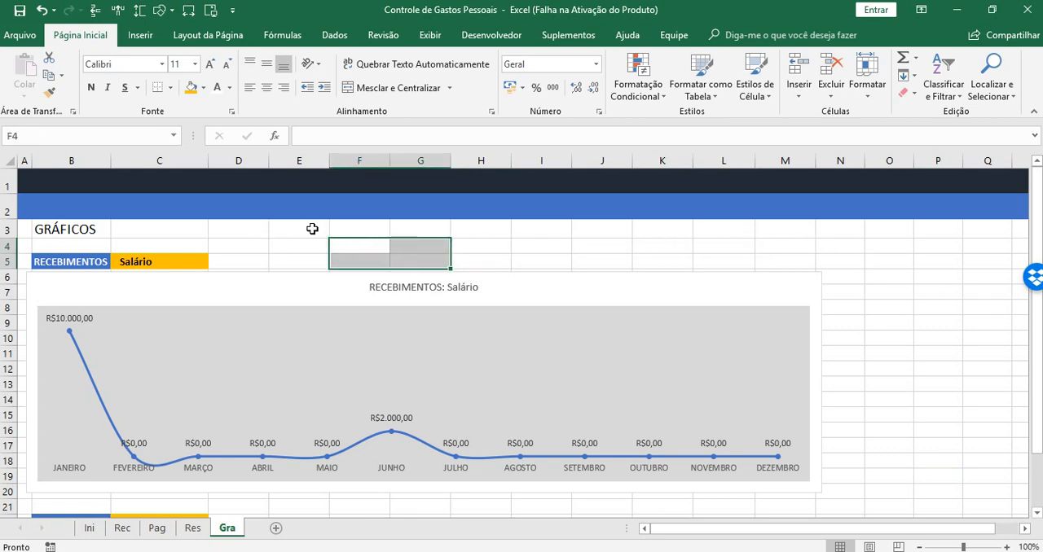
pyautogui.moveTo(312, 229); pyautogui.dragTo(510, 260)
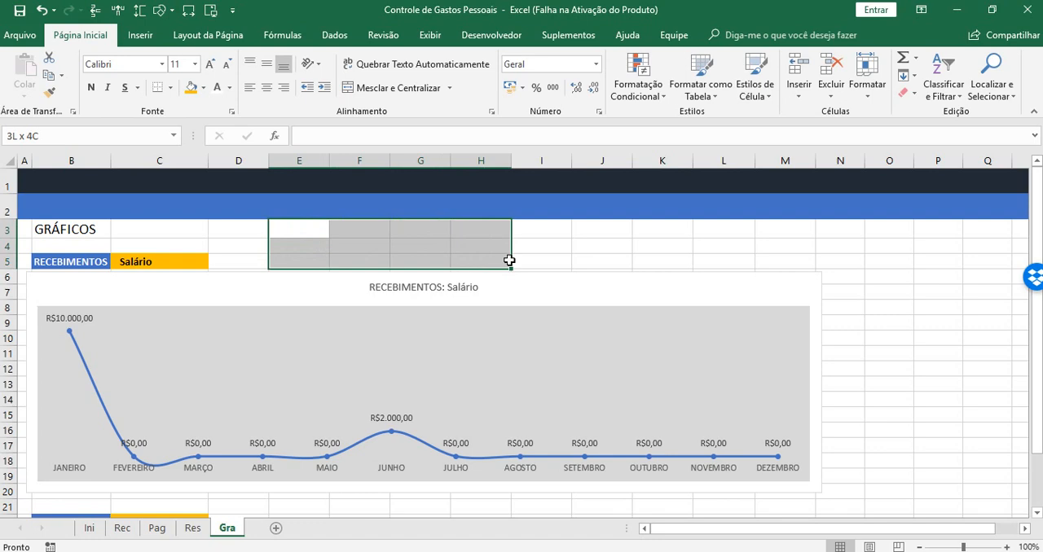
pyautogui.moveTo(509, 261); pyautogui.dragTo(509, 261)
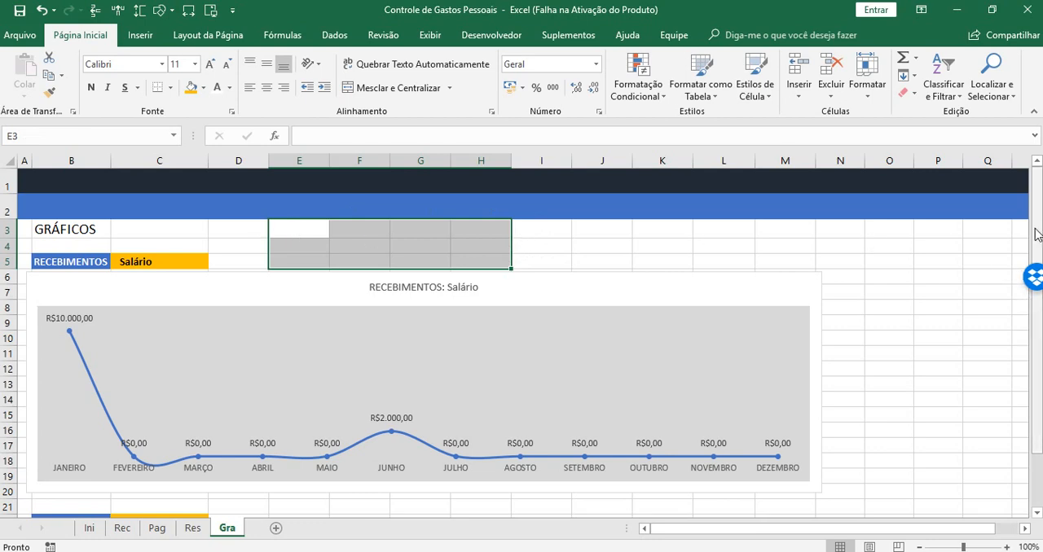
pyautogui.moveTo(1038, 234); pyautogui.dragTo(1032, 339)
pyautogui.moveTo(1021, 394); pyautogui.dragTo(1019, 399)
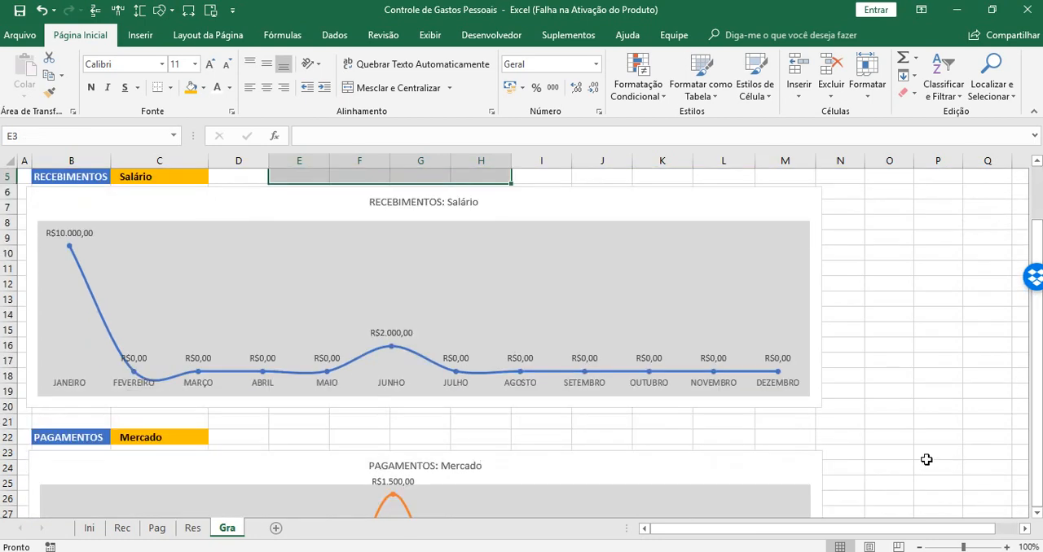
pyautogui.click(1037, 513)
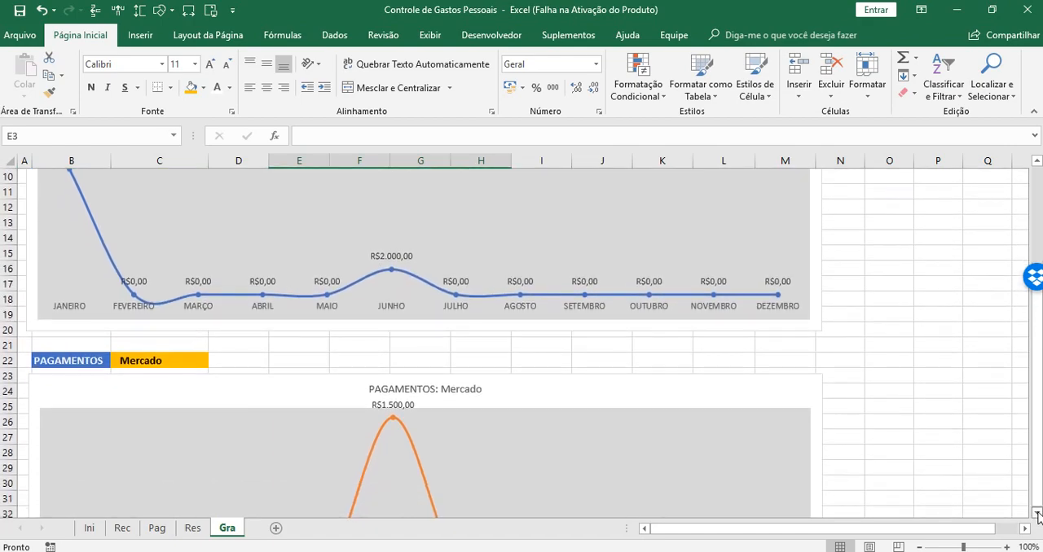